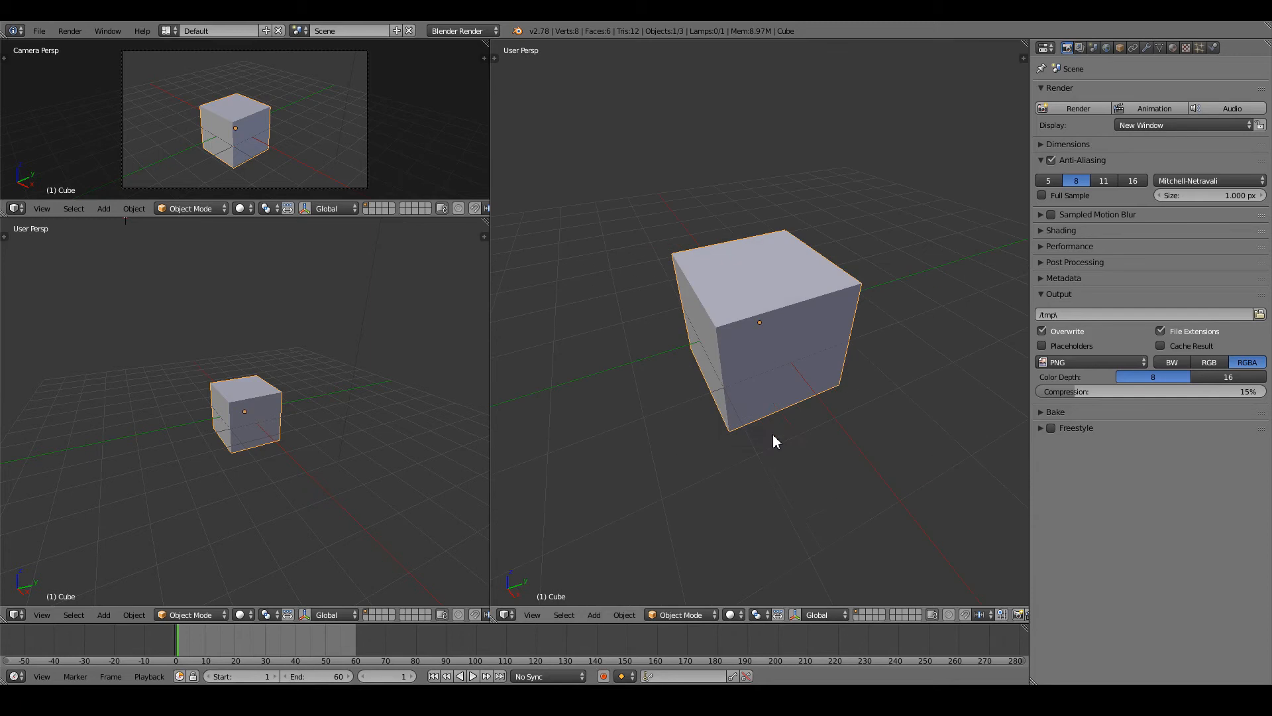
- Delete the default cube and add a mesh cylinder in its place
key(Delete)
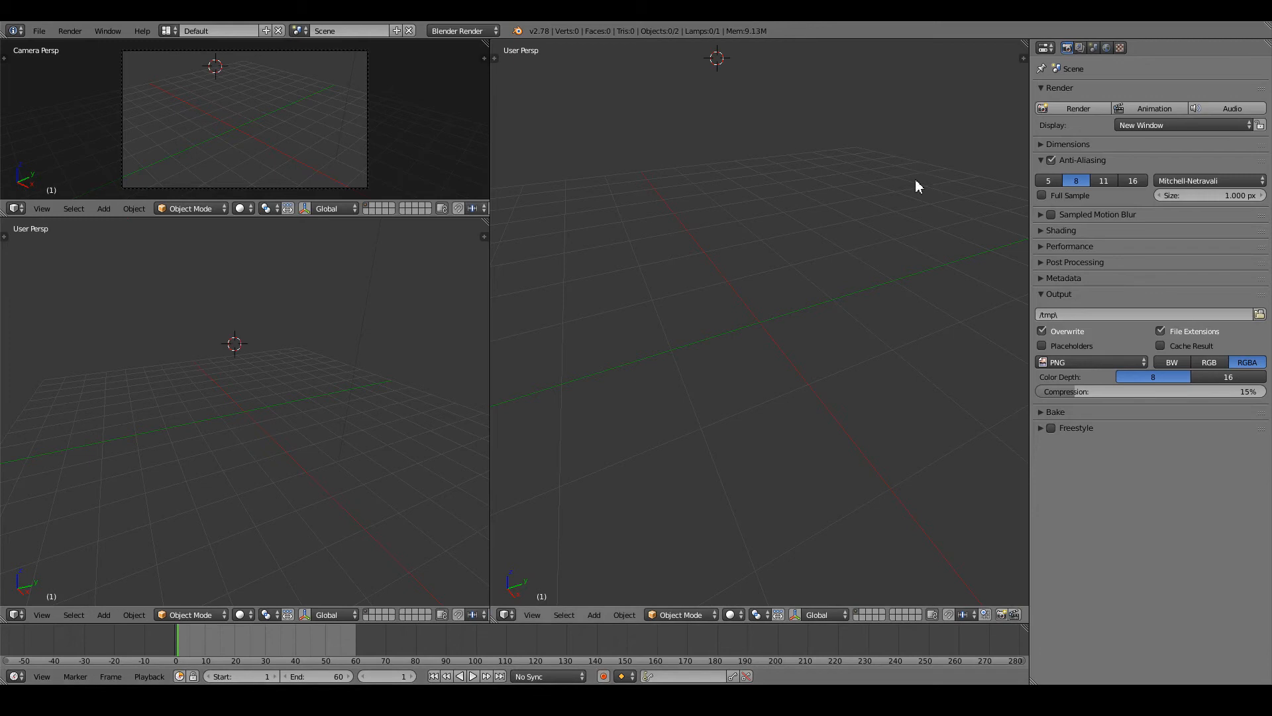
key(space)
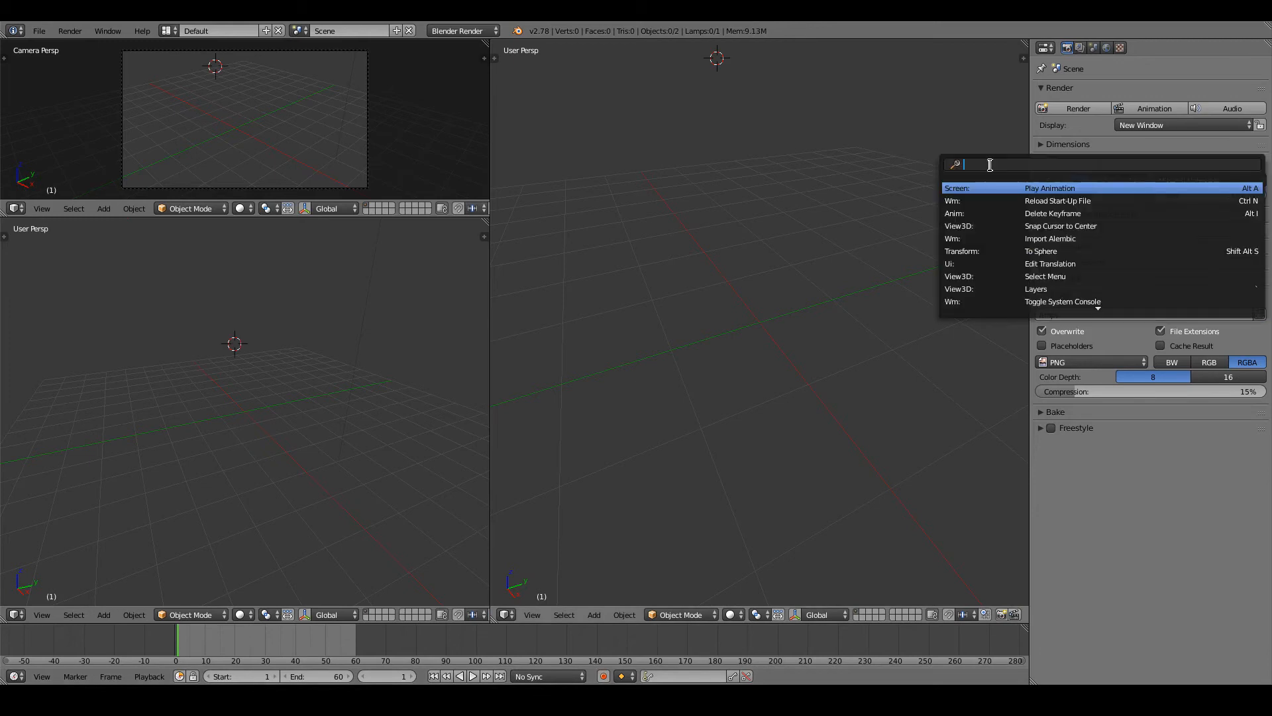
text(add c)
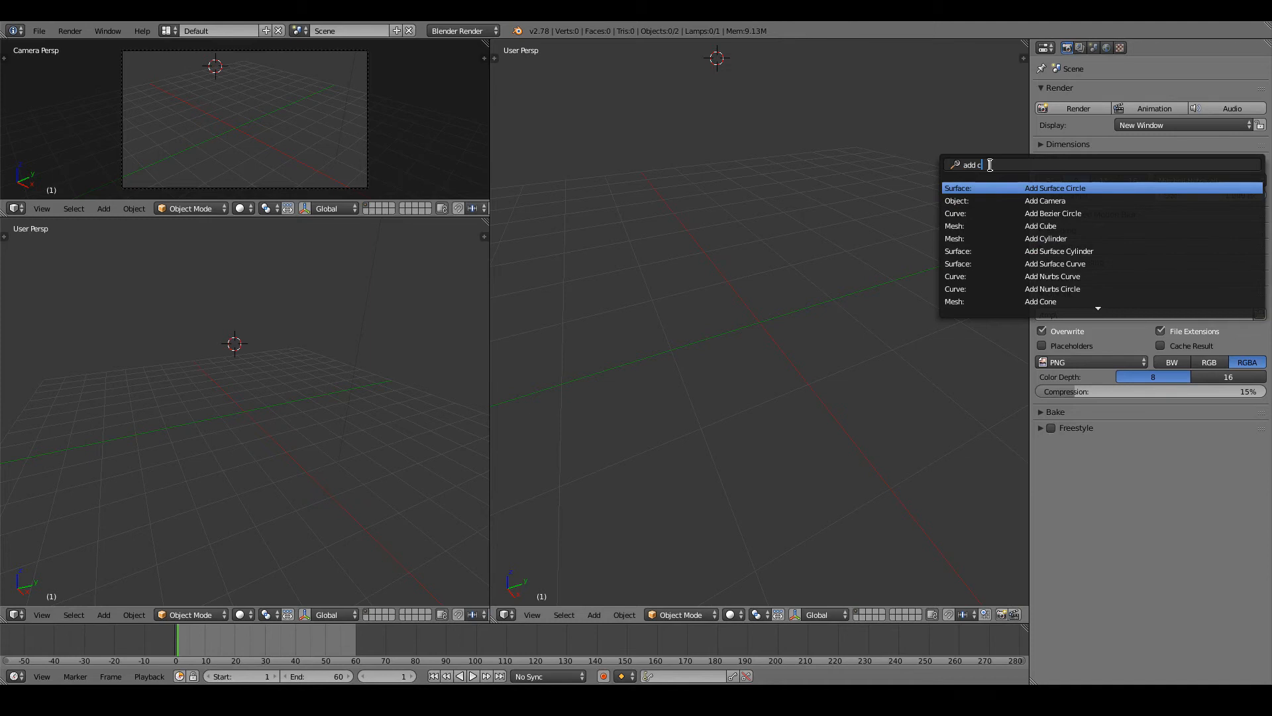
text(yl)
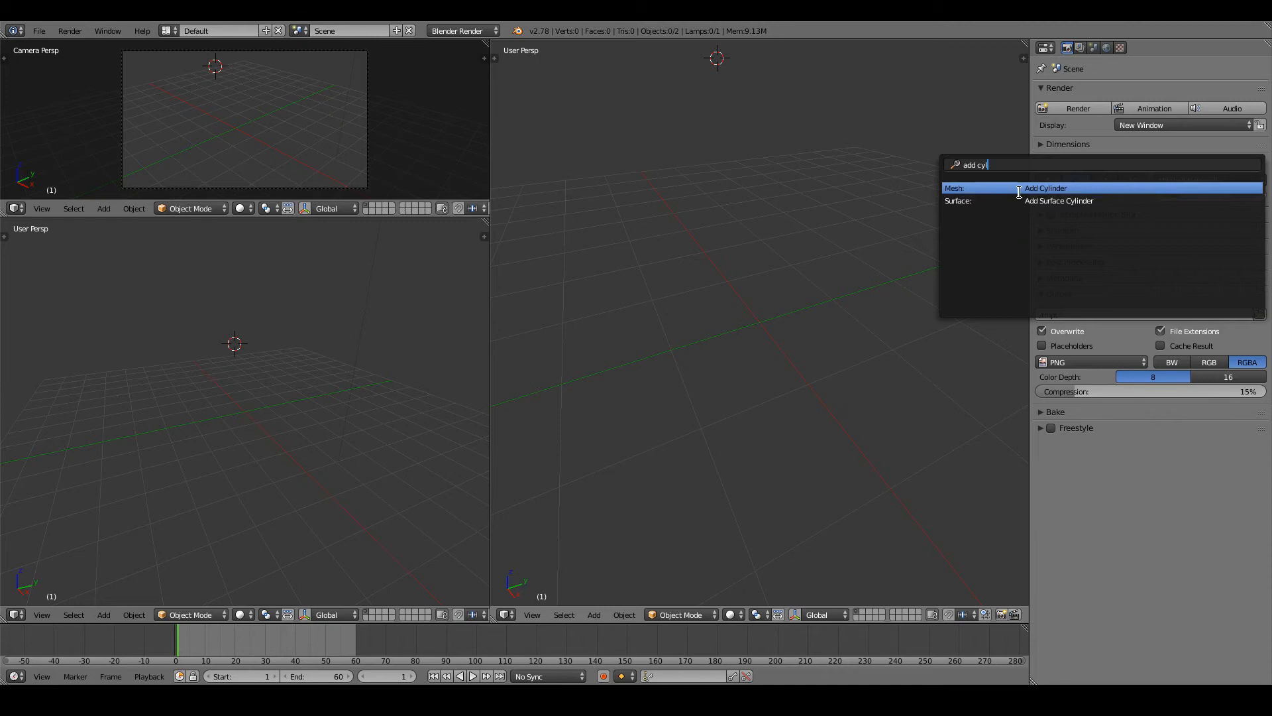
click(1016, 189)
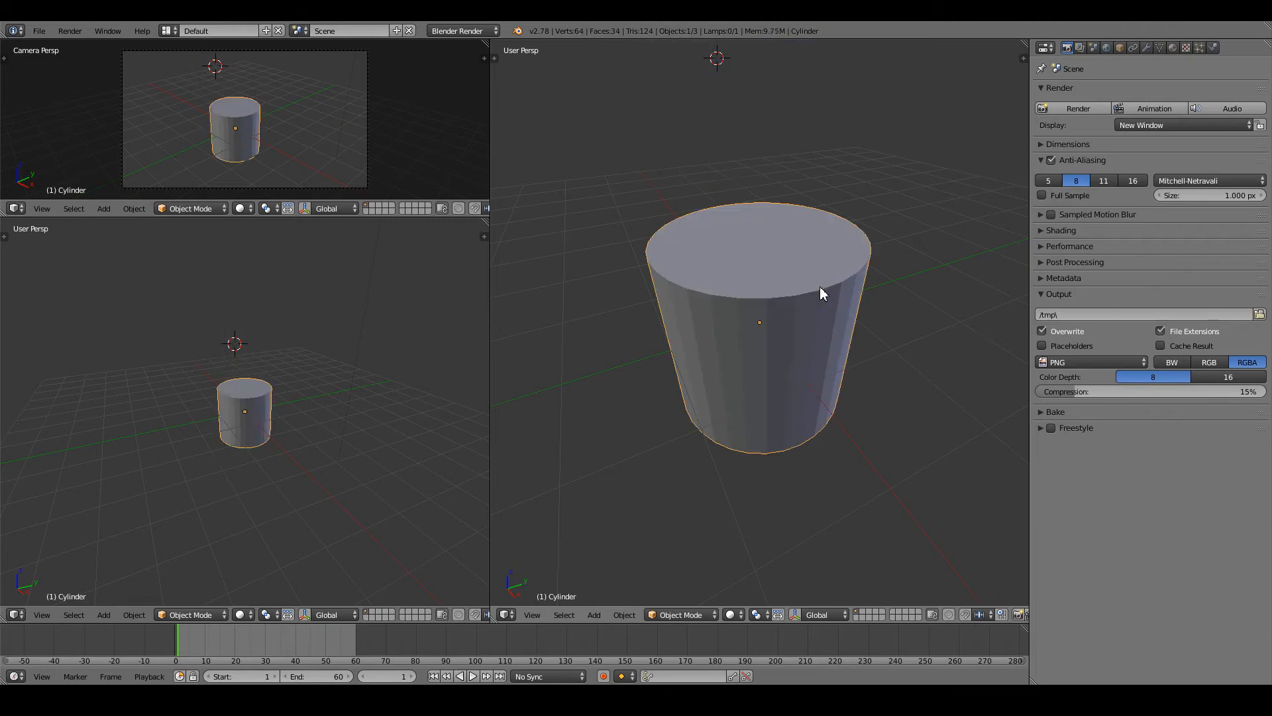
- Compare the cylinder in perspective and orthographic projection from the front and from oblique angles
key(KP_1)
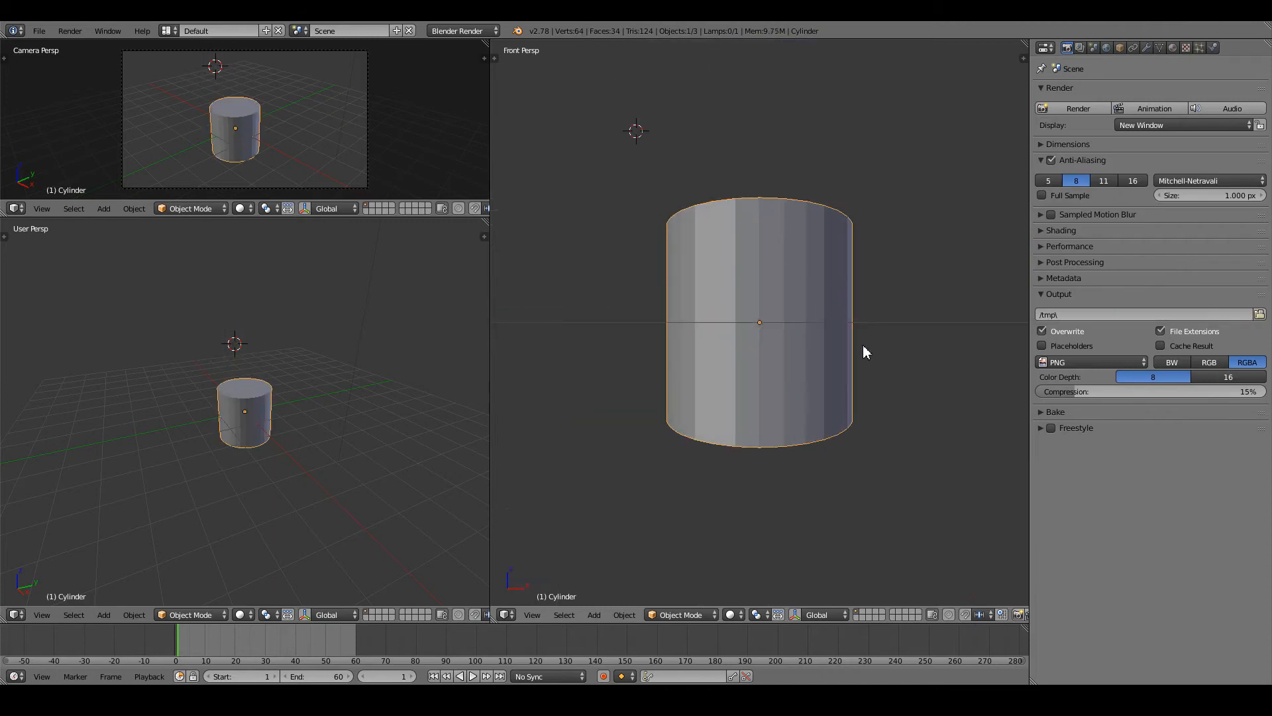
key(KP_5)
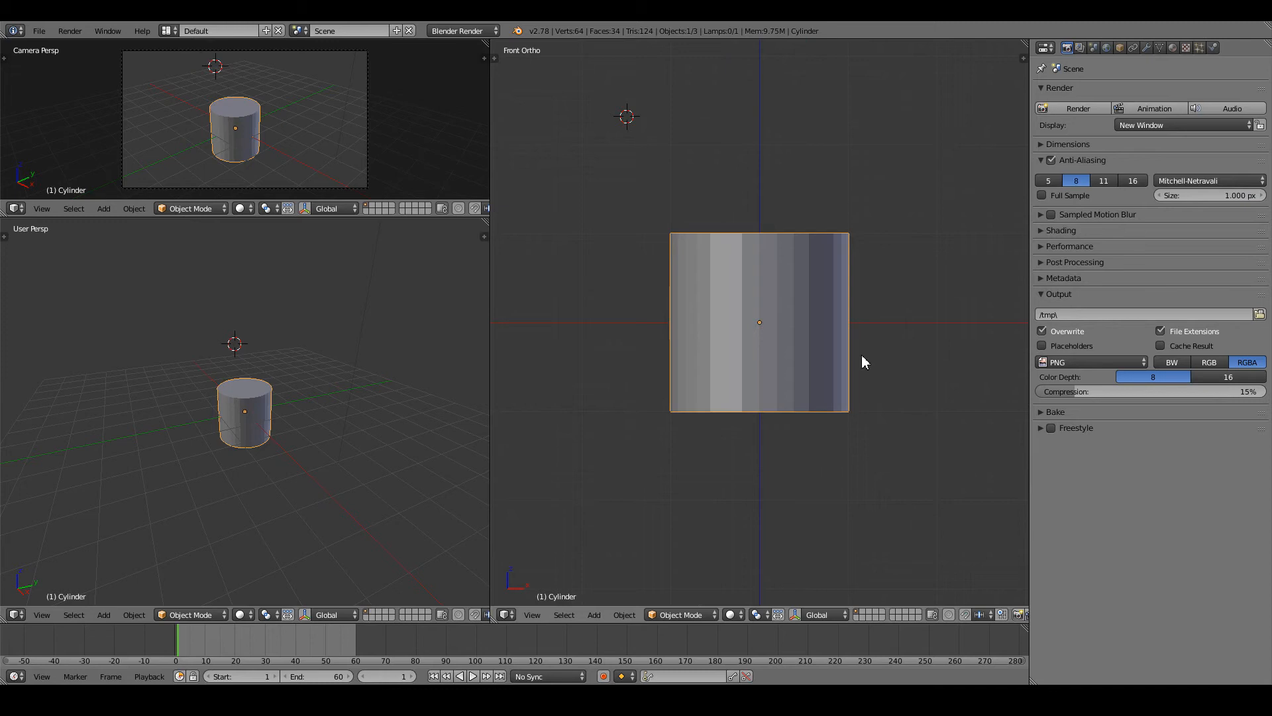
mouse_move(906, 392)
middle_down()
mouse_move(863, 416)
mouse_move(866, 401)
middle_up()
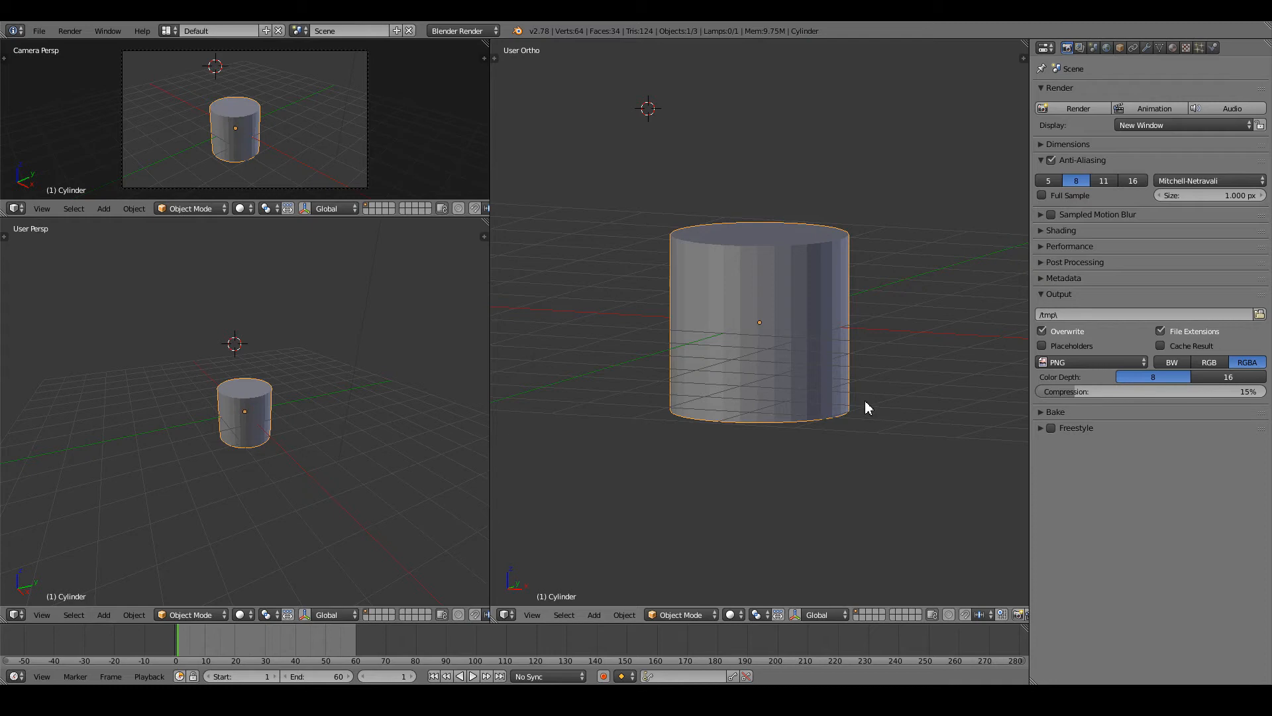
middle_drag(846, 420, 765, 448)
key(KP_5)
middle_drag(775, 230, 893, 355)
scroll(829, 321, up, 3)
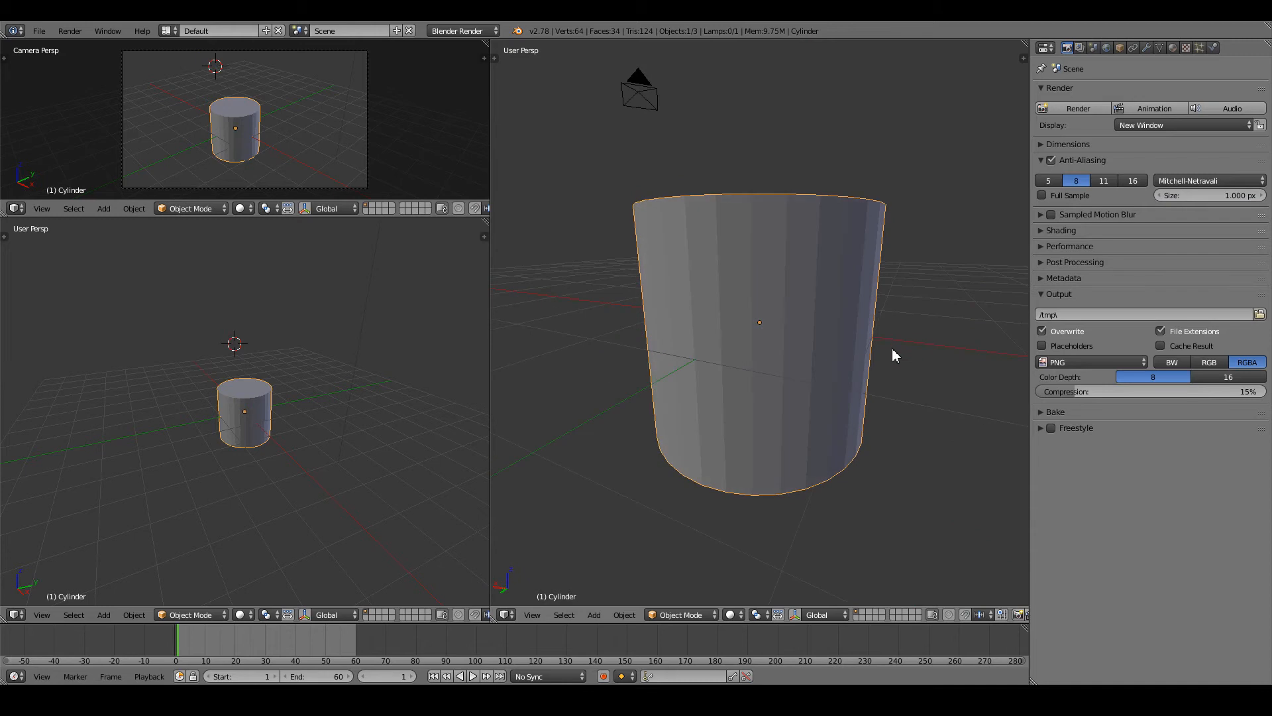
key(KP_5)
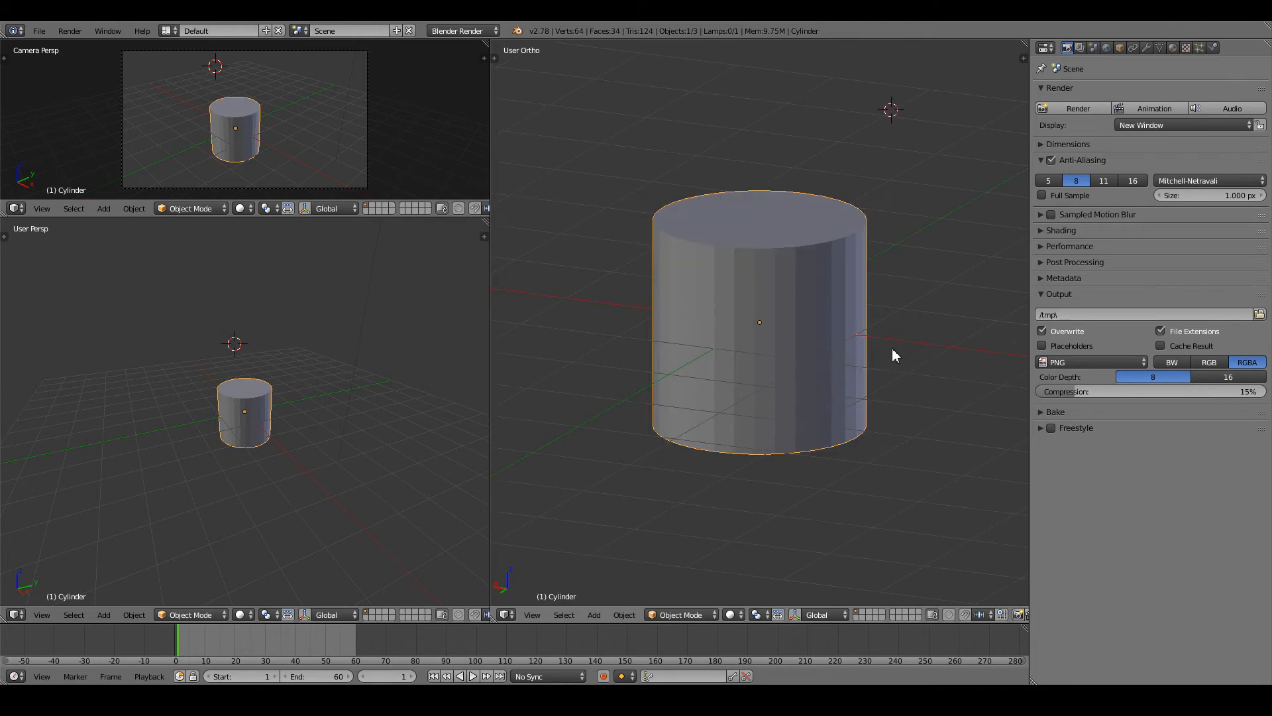
middle_drag(891, 364, 872, 408)
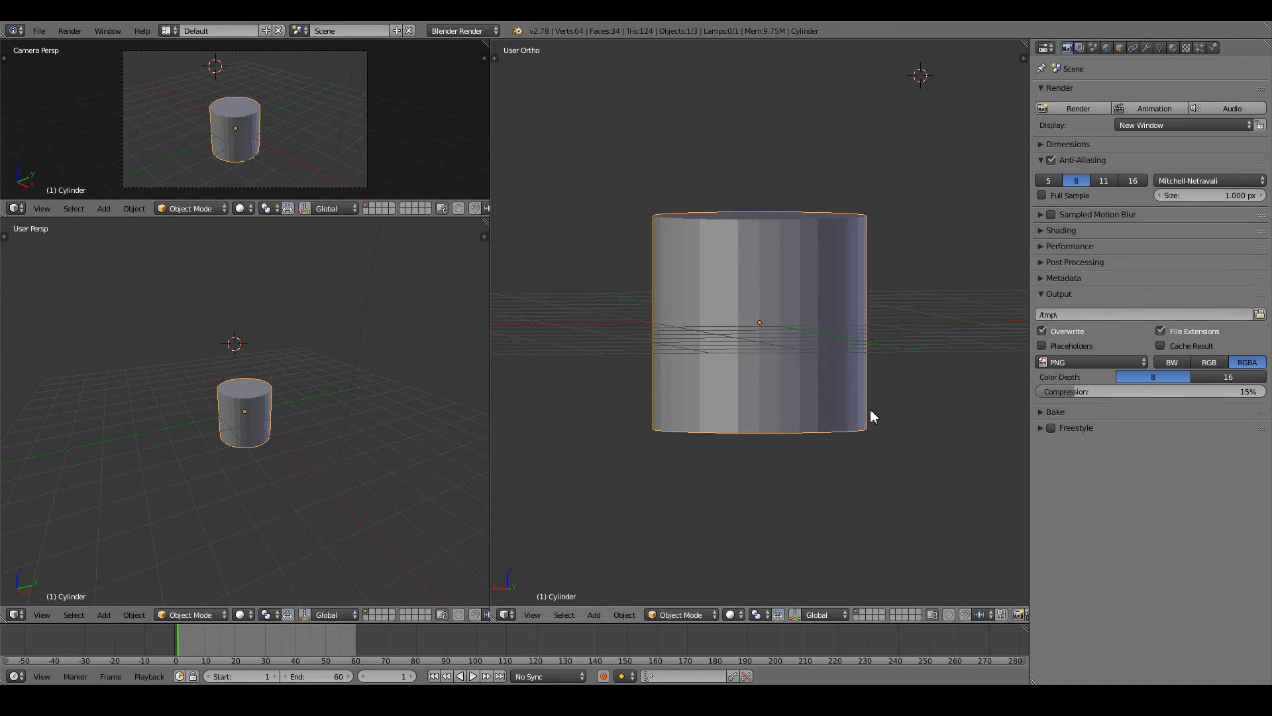
- In Edit Mode and front orthographic view, raise the whole cylinder mesh along Z until its base meets the object origin
key(KP_1)
key(Tab)
key(a)
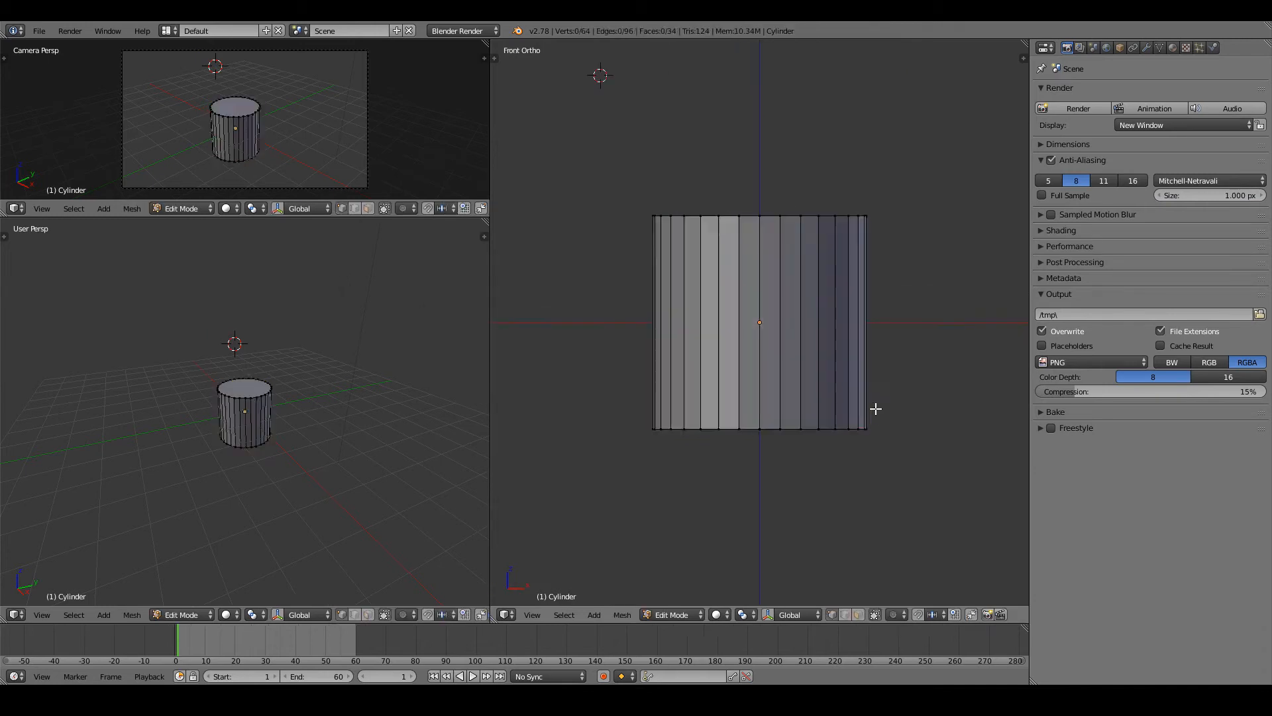
key(a)
key(g)
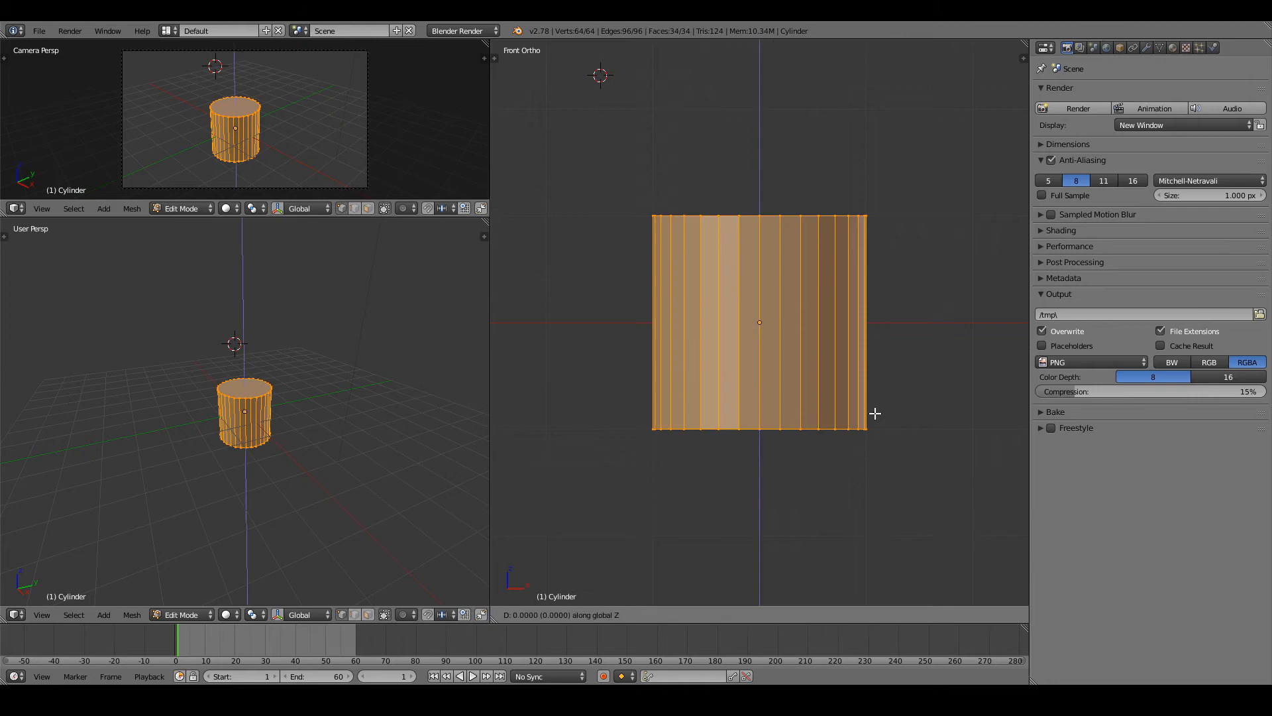
click(875, 304)
scroll(796, 370, up, 4)
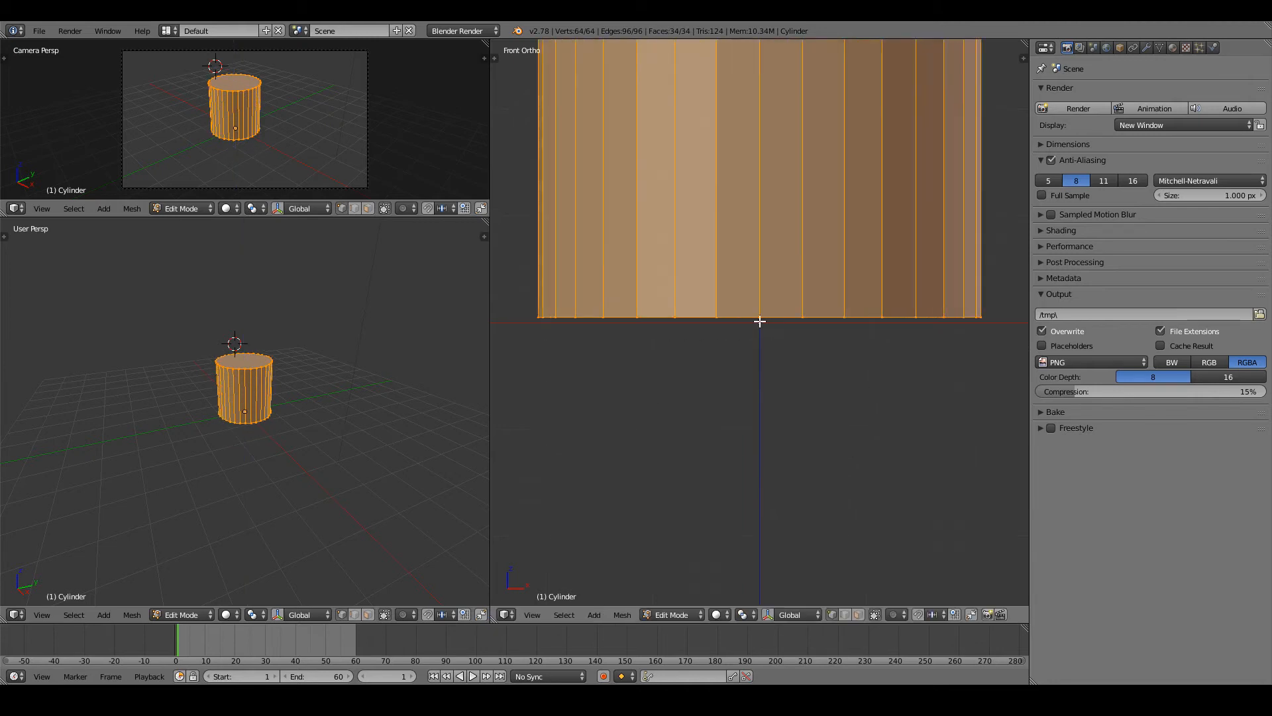
scroll(801, 420, down, 4)
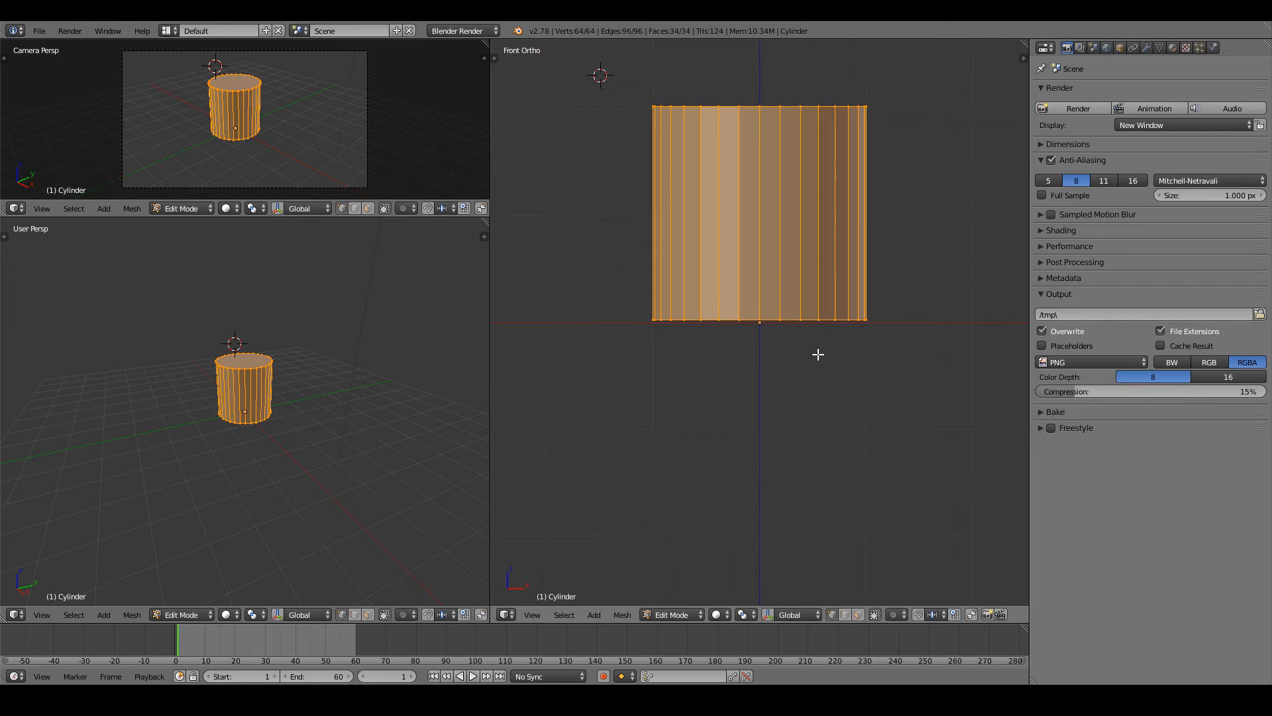
- Scale the cylinder mesh down to about 0.244 in each dimension and lower its base close to the object origin
key(s)
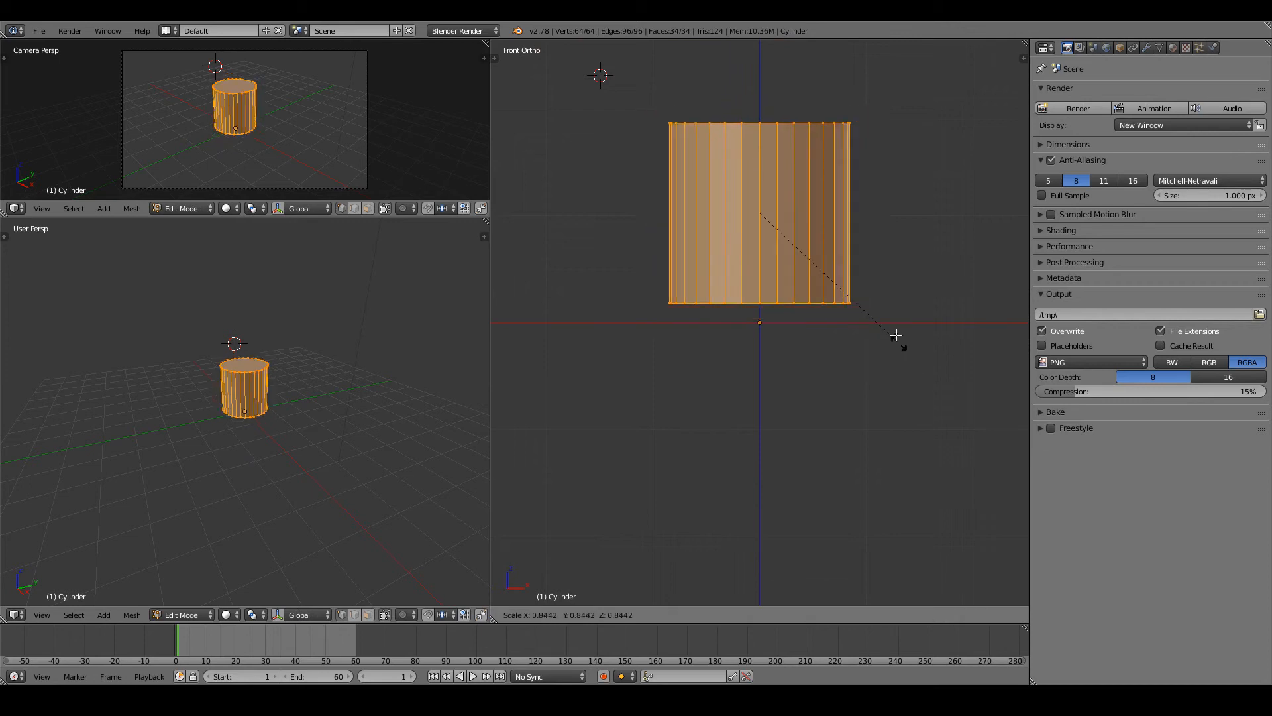
click(788, 207)
key(g)
click(779, 298)
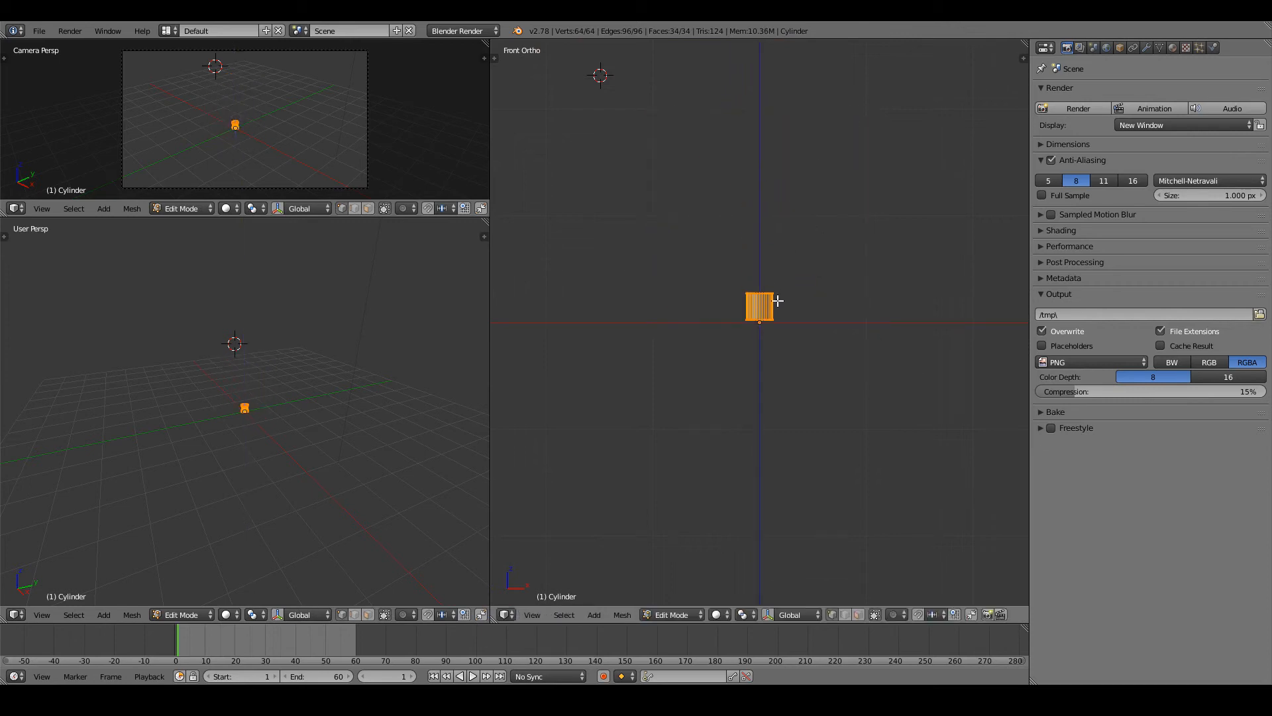
scroll(799, 344, up, 5)
shift+middle_drag(800, 344, 747, 466)
scroll(747, 467, up, 1)
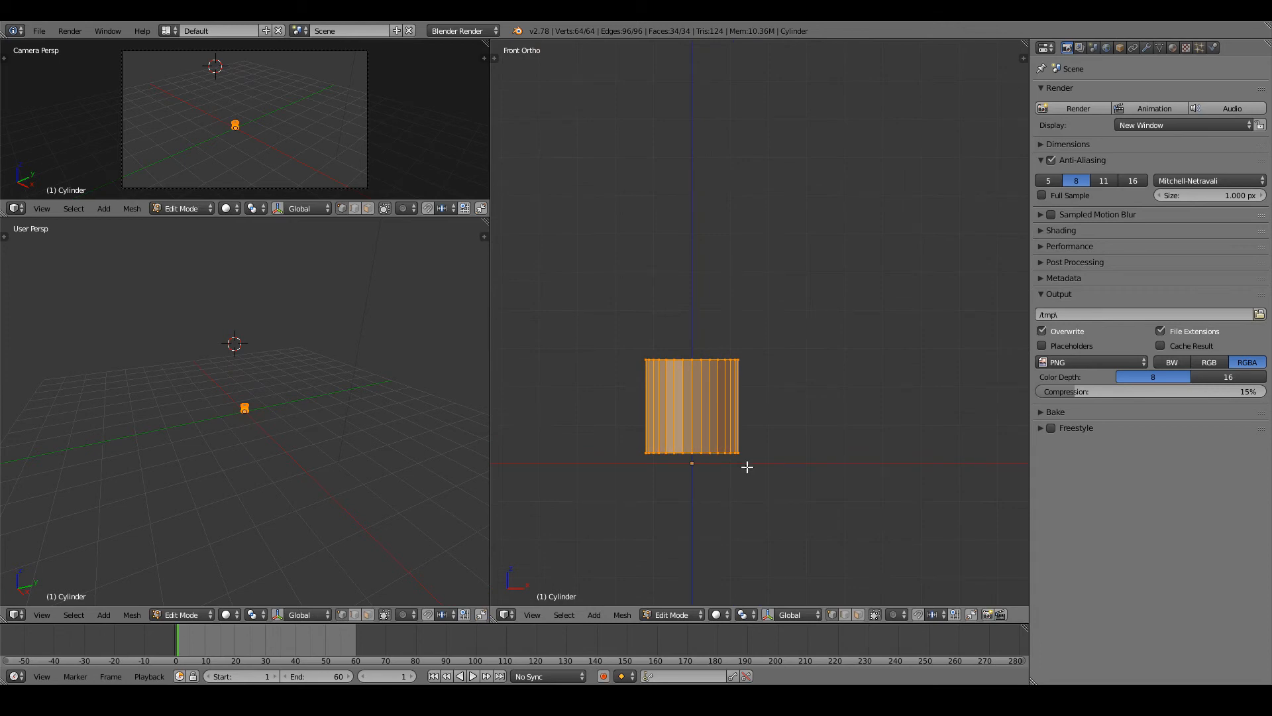
- With the object's transform properties displayed, scale the mesh down further in Edit Mode and lower it along Z towards the origin
key(Tab)
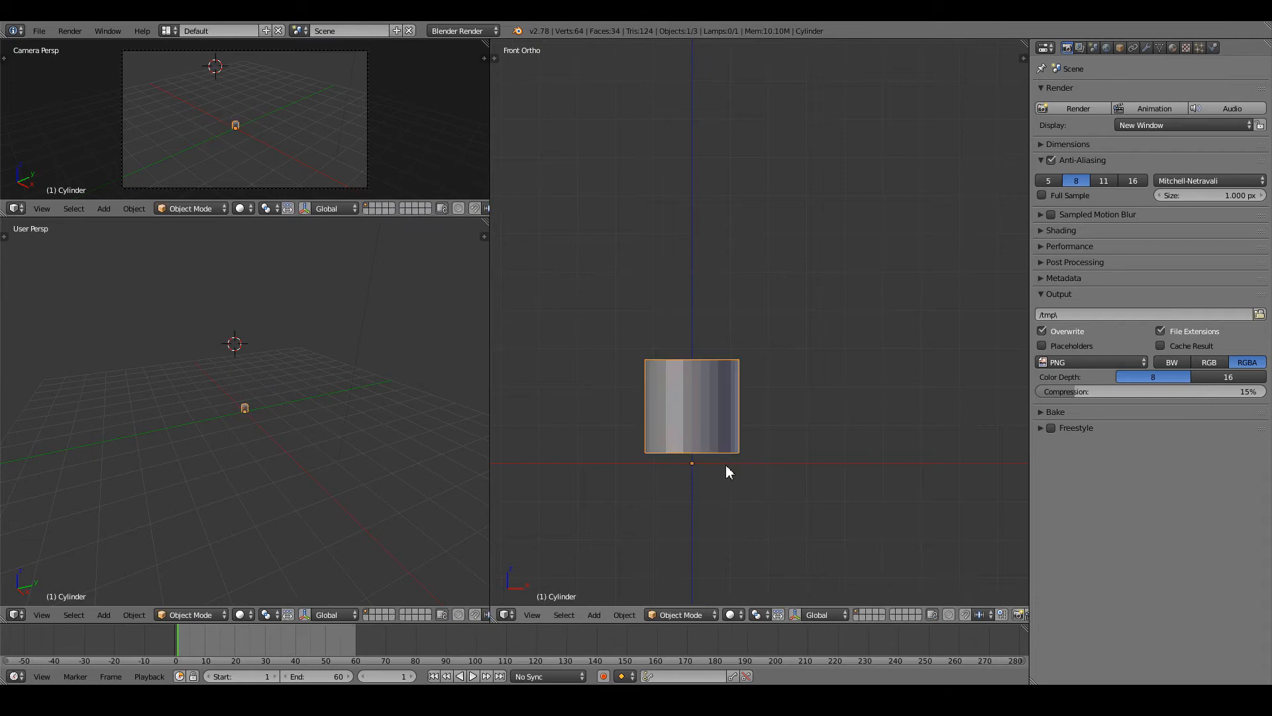
key(n)
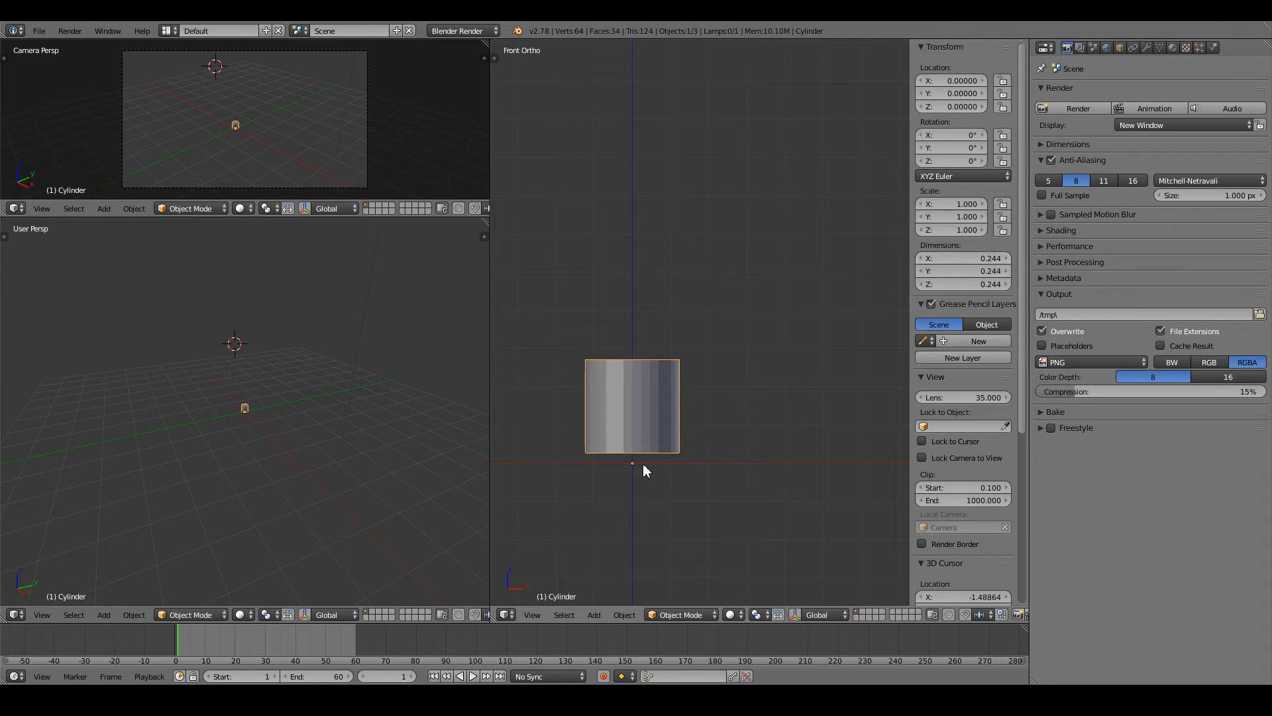
key(Tab)
key(s)
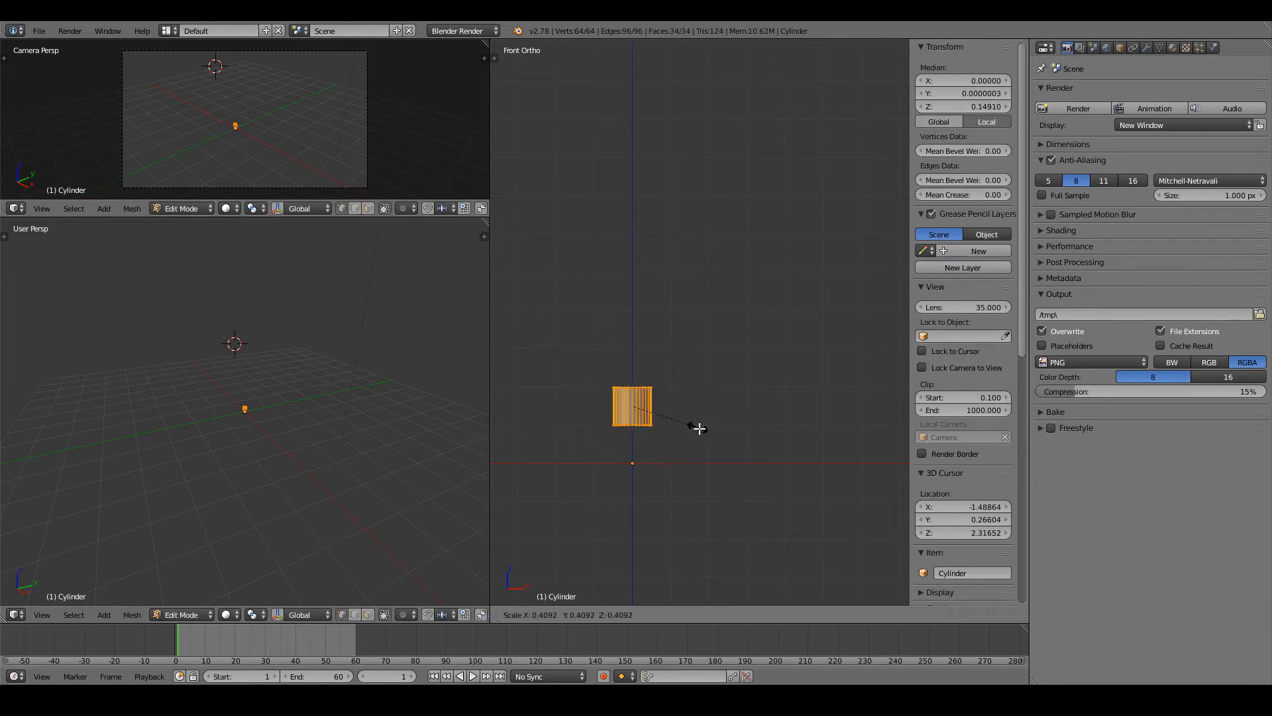
click(678, 417)
key(g)
key(z)
click(676, 459)
- Scale the cylinder mesh to about 0.040 in each dimension and bring it down to the object origin
scroll(676, 459, up, 5)
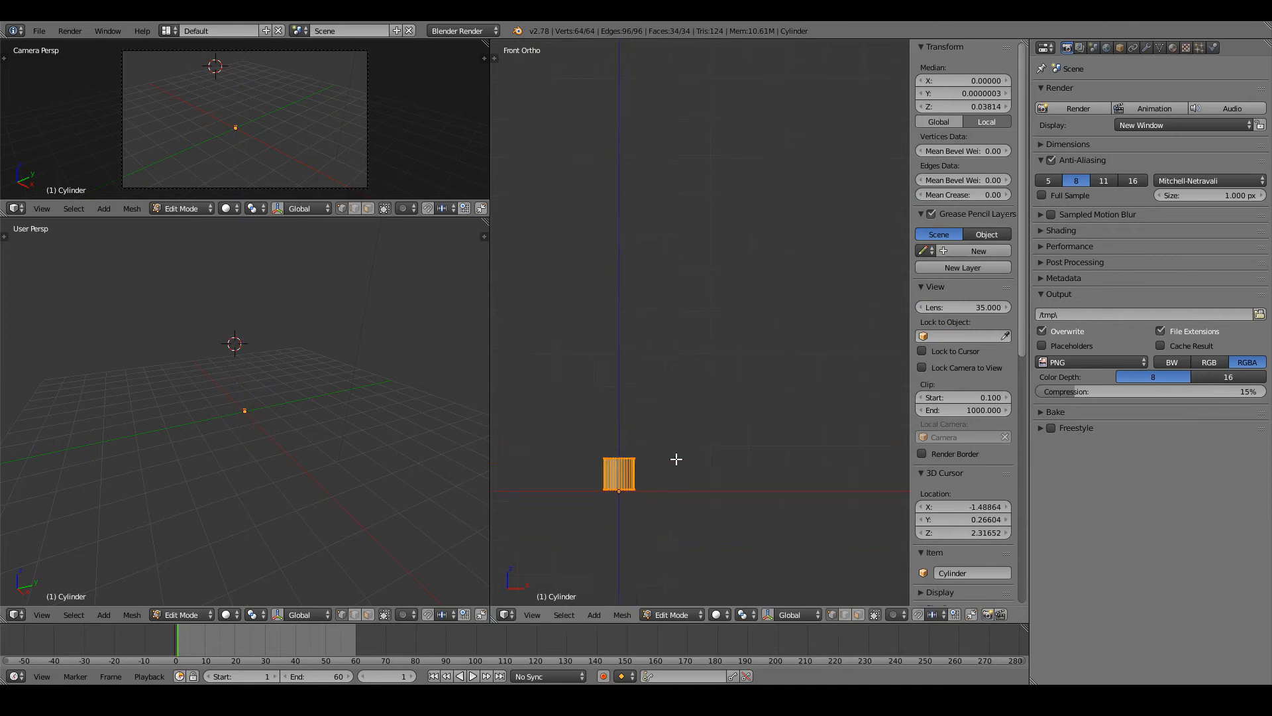
shift+middle_drag(661, 494, 767, 267)
scroll(749, 350, up, 3)
shift+middle_drag(750, 442, 778, 352)
scroll(777, 354, up, 1)
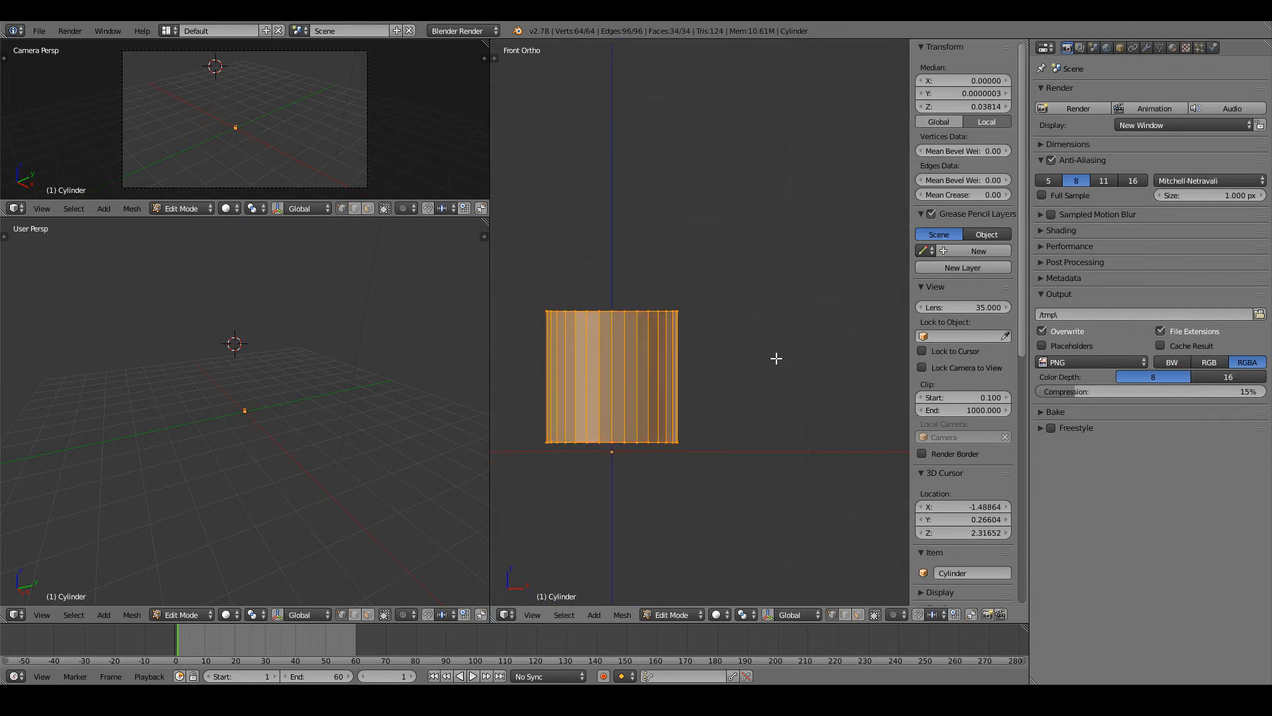
key(s)
click(721, 394)
key(g)
key(z)
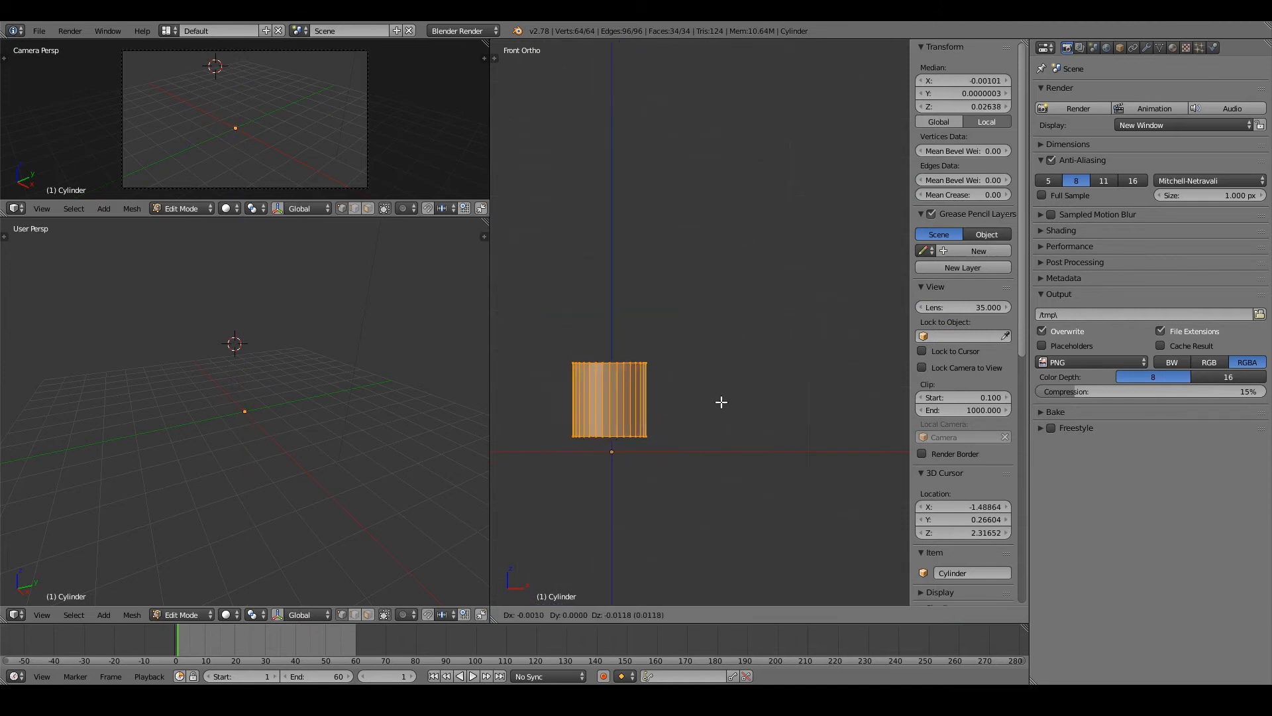
click(722, 417)
- Fine-tune the mesh's height along Z so its base sits exactly on the origin, and return to Object Mode
scroll(692, 450, up, 2)
key(g)
key(z)
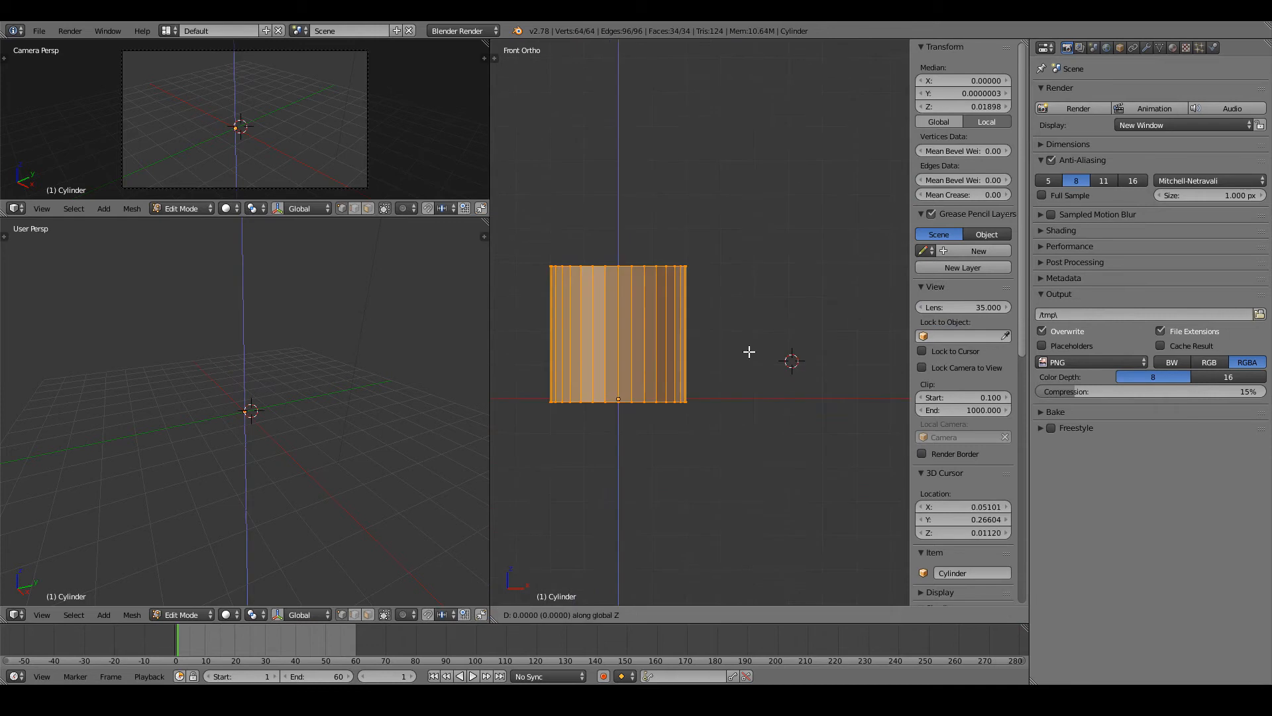
click(751, 348)
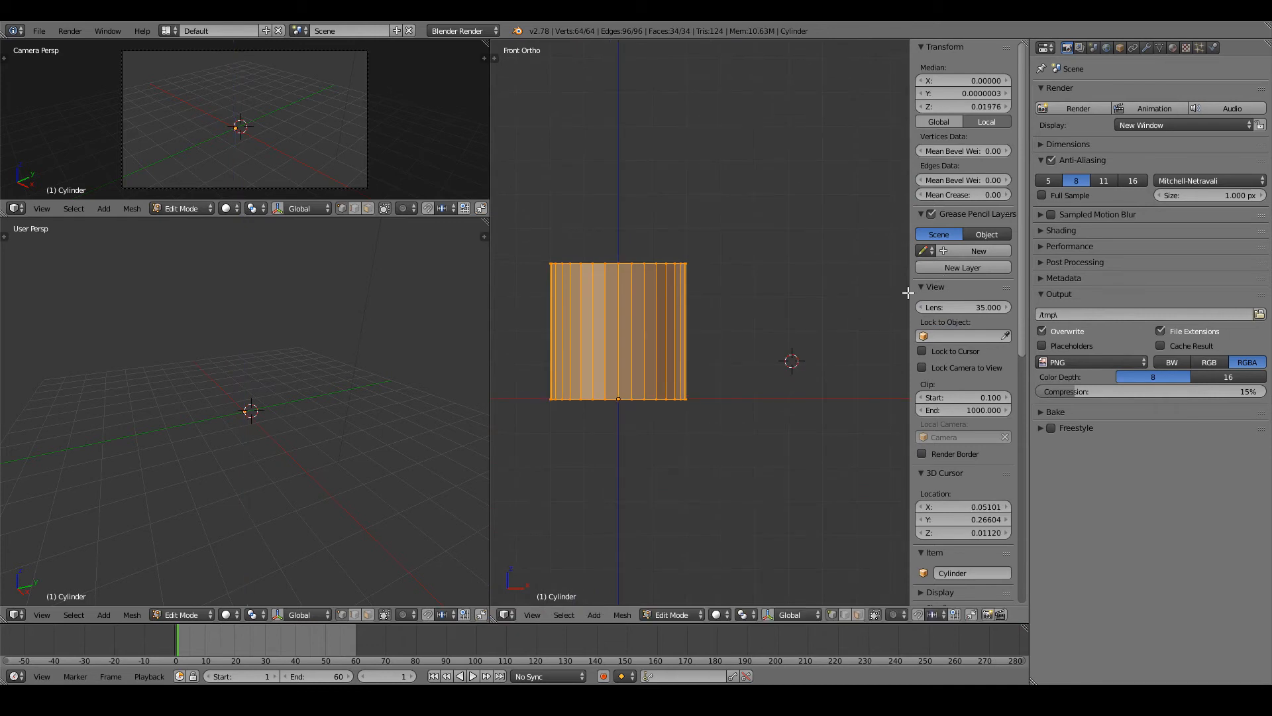
key(Tab)
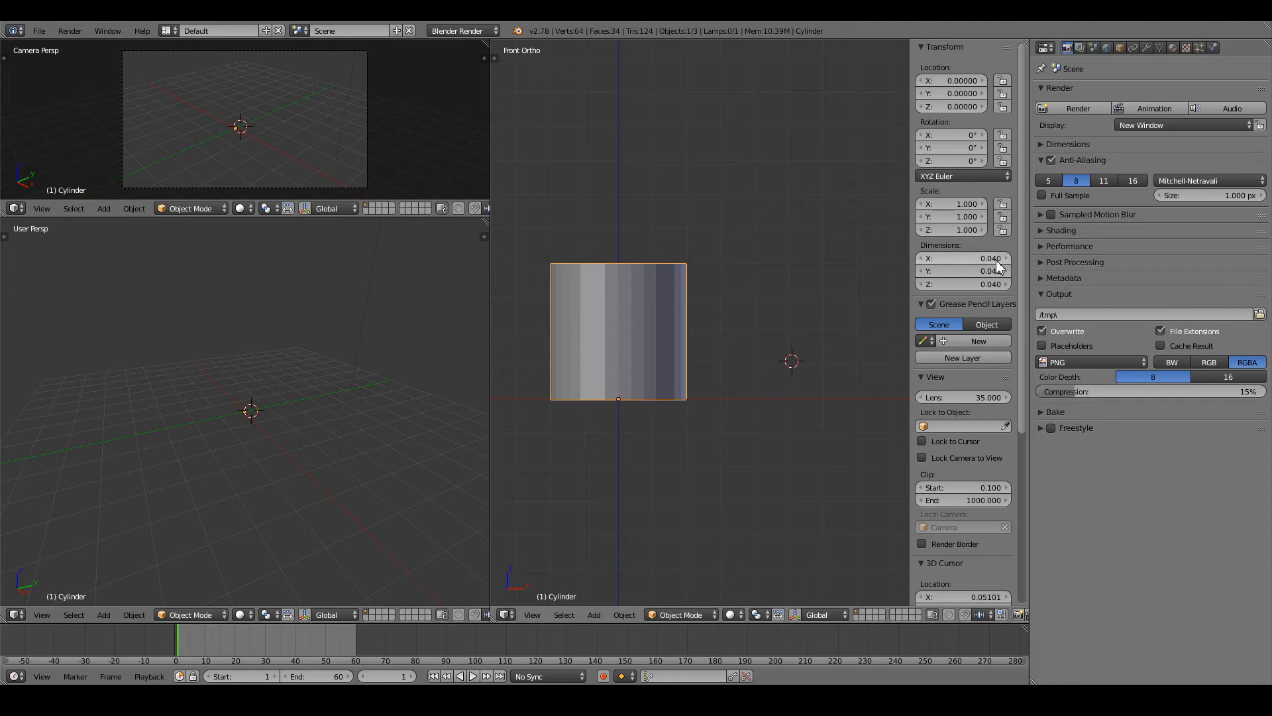
- Scale the whole mesh in X and Y only, excluding Z, to a diameter of about 0.018
scroll(755, 372, down, 2)
scroll(754, 368, down, 1)
shift+middle_drag(709, 397, 761, 376)
scroll(761, 376, up, 2)
key(Tab)
key(a)
key(a)
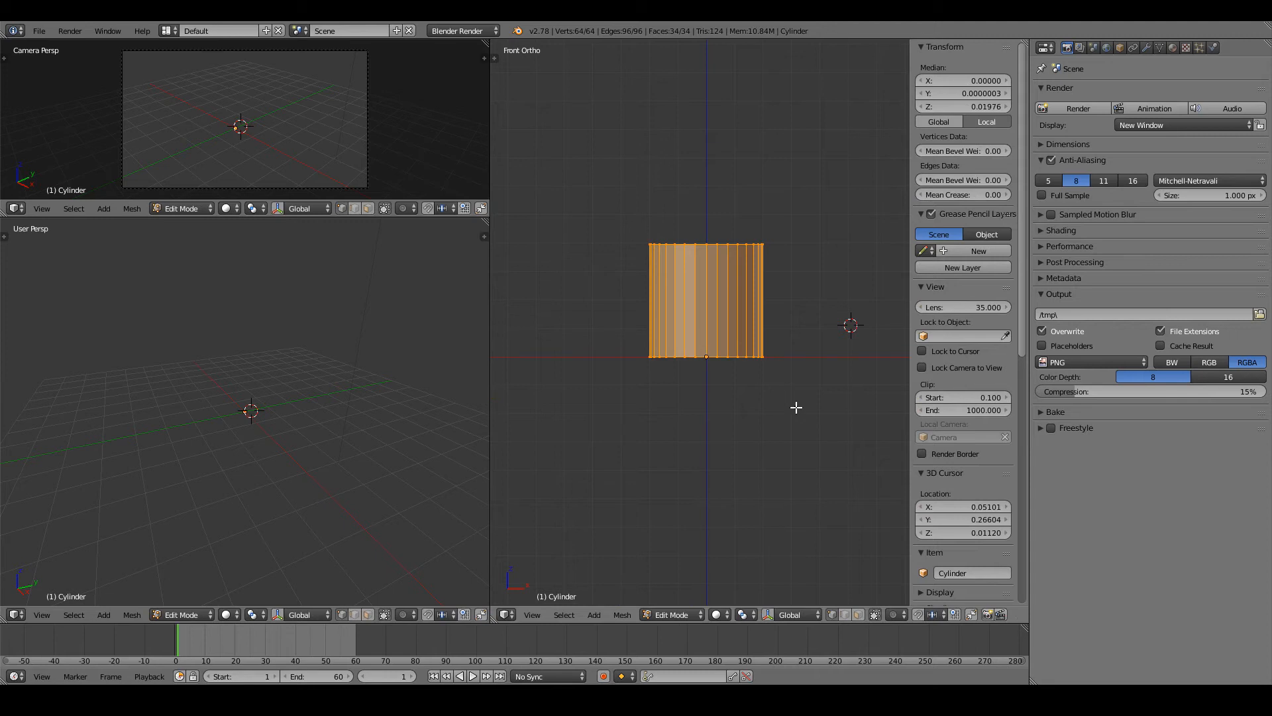
key(s)
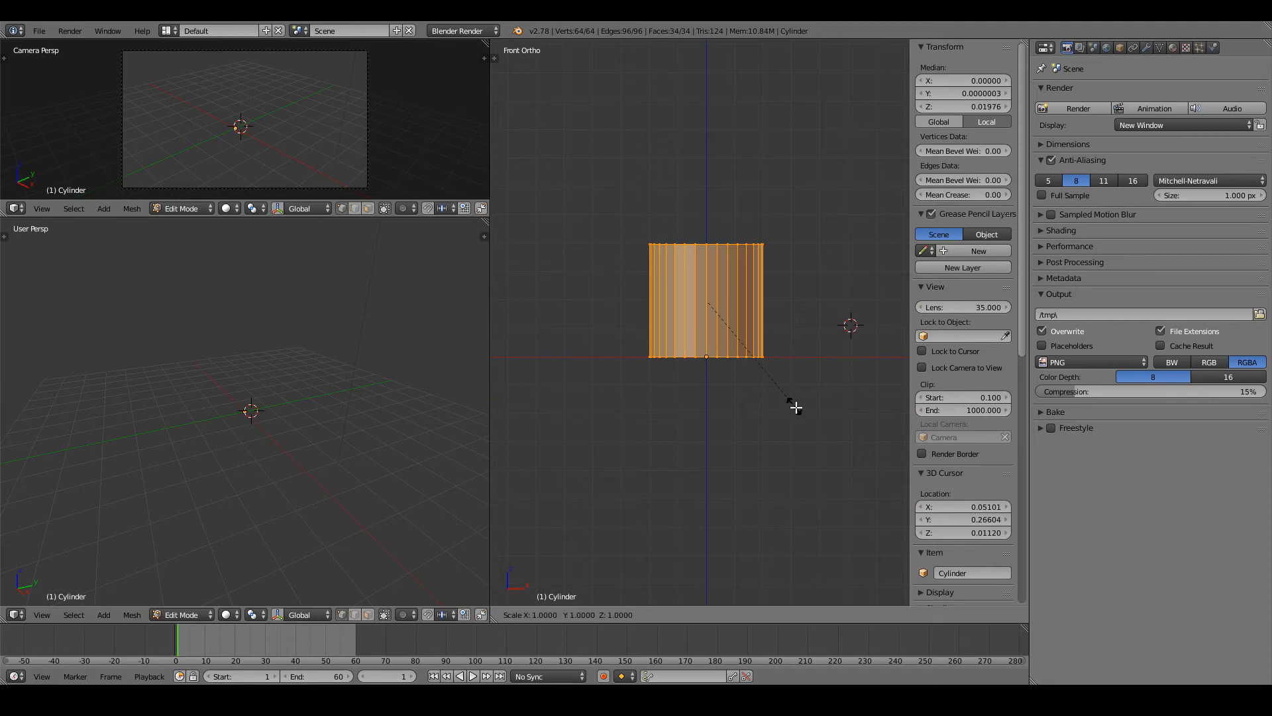
key(shift+z)
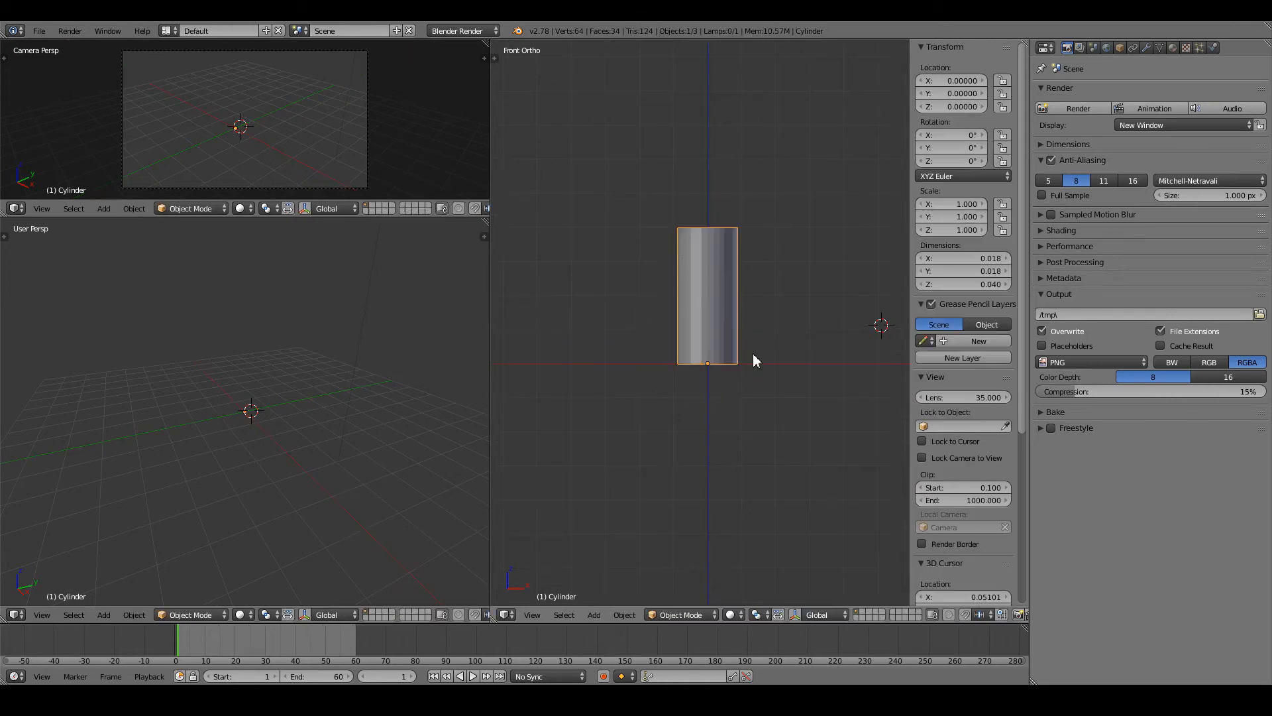
- Apply smooth shading to the cylinder object
middle_drag(753, 355, 727, 367)
key(t)
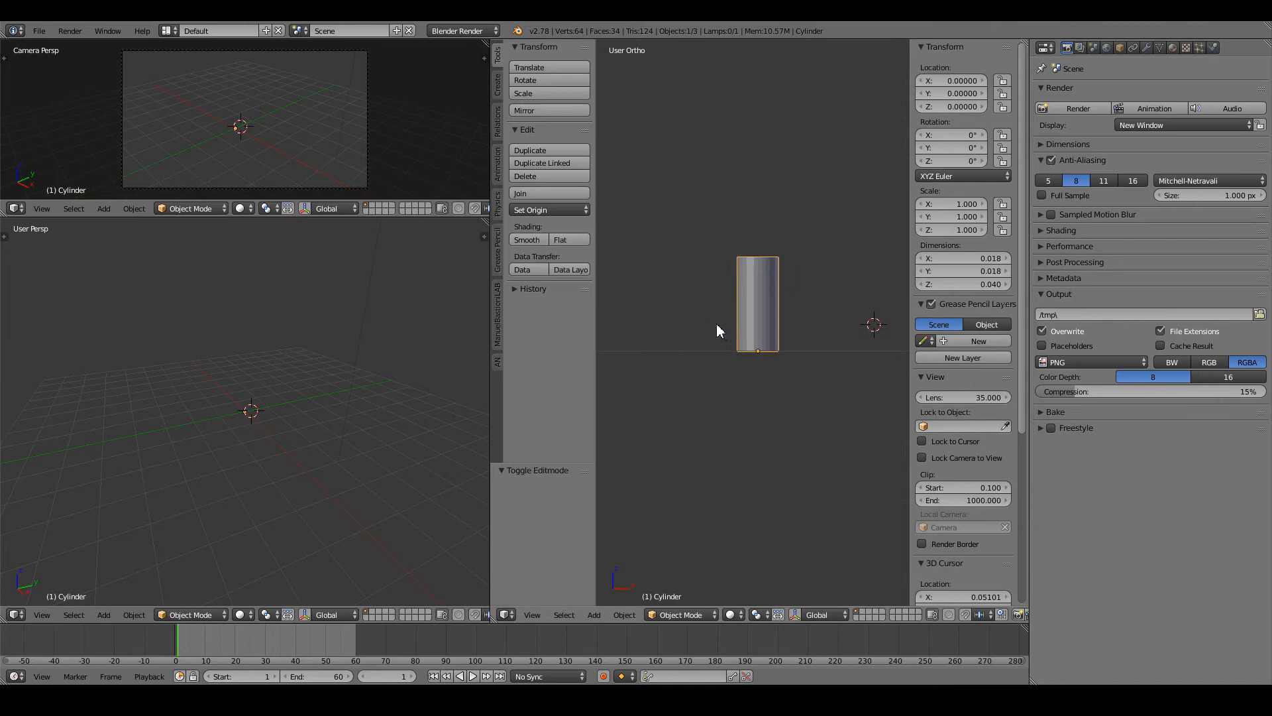
click(526, 242)
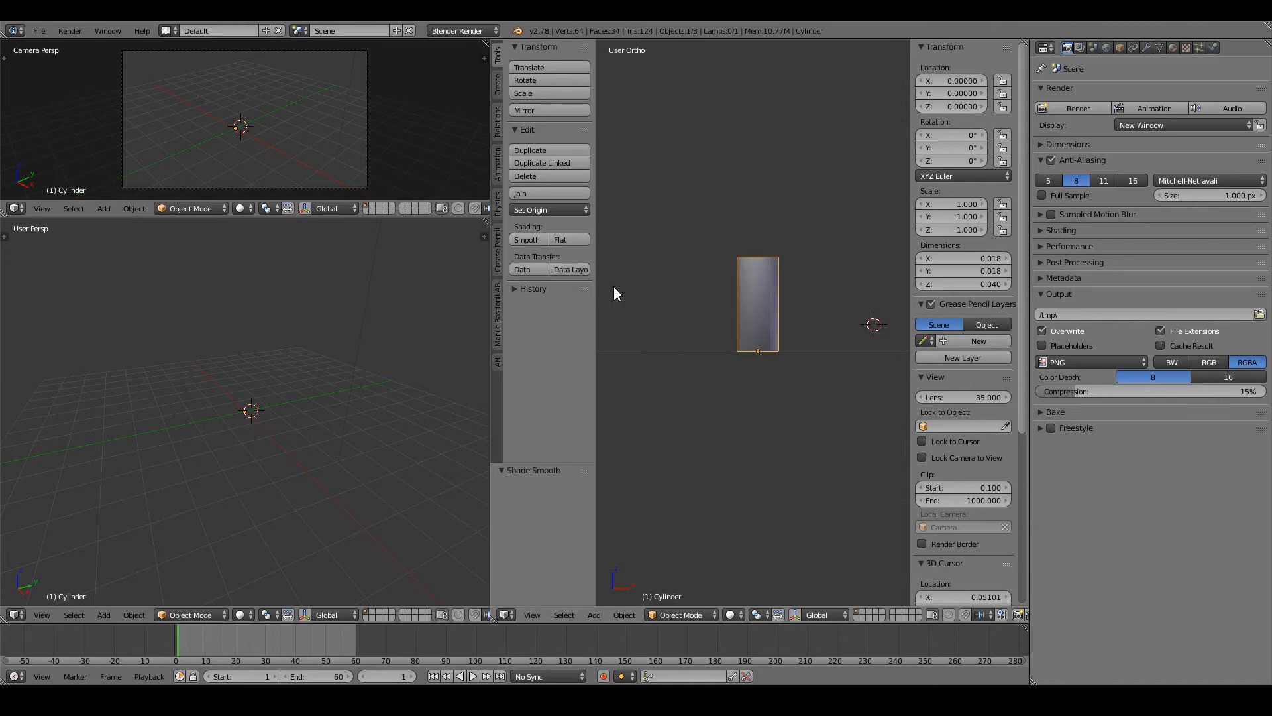
key(t)
scroll(687, 361, up, 2)
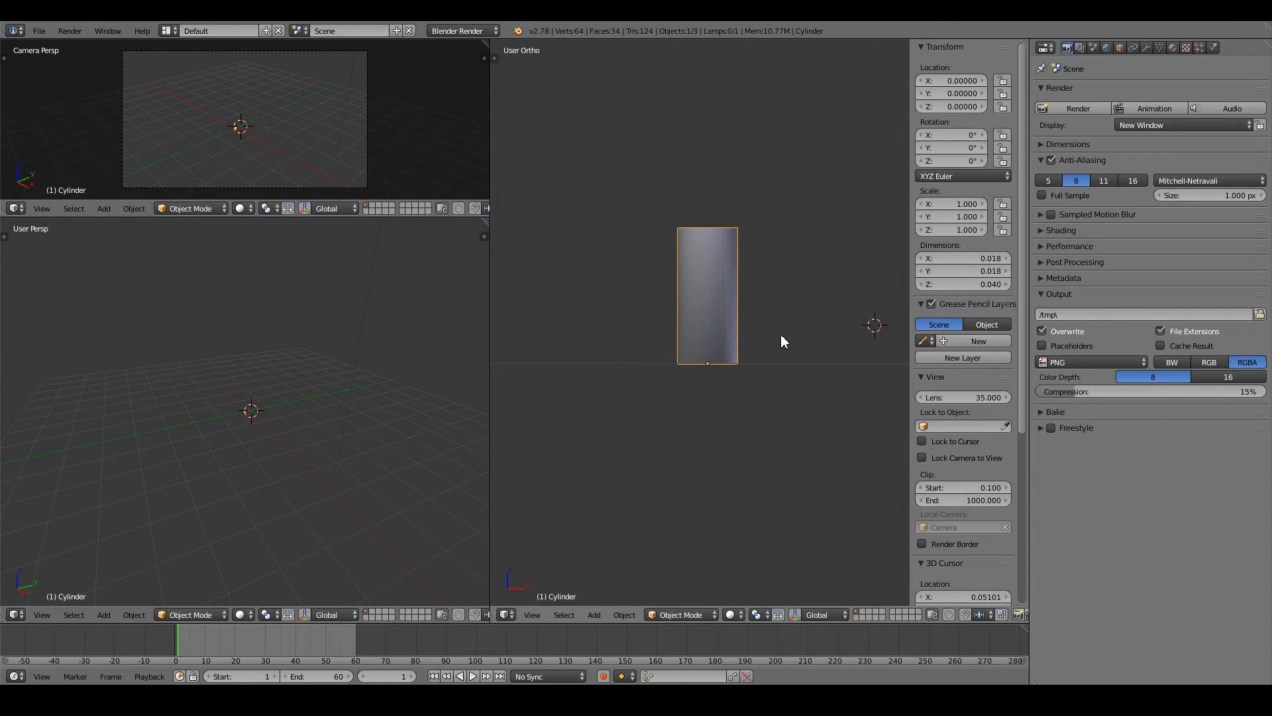
- Add a single horizontal loop cut around the cylinder in Edit Mode, kept centred at mid-height
key(Tab)
key(ctrl+r)
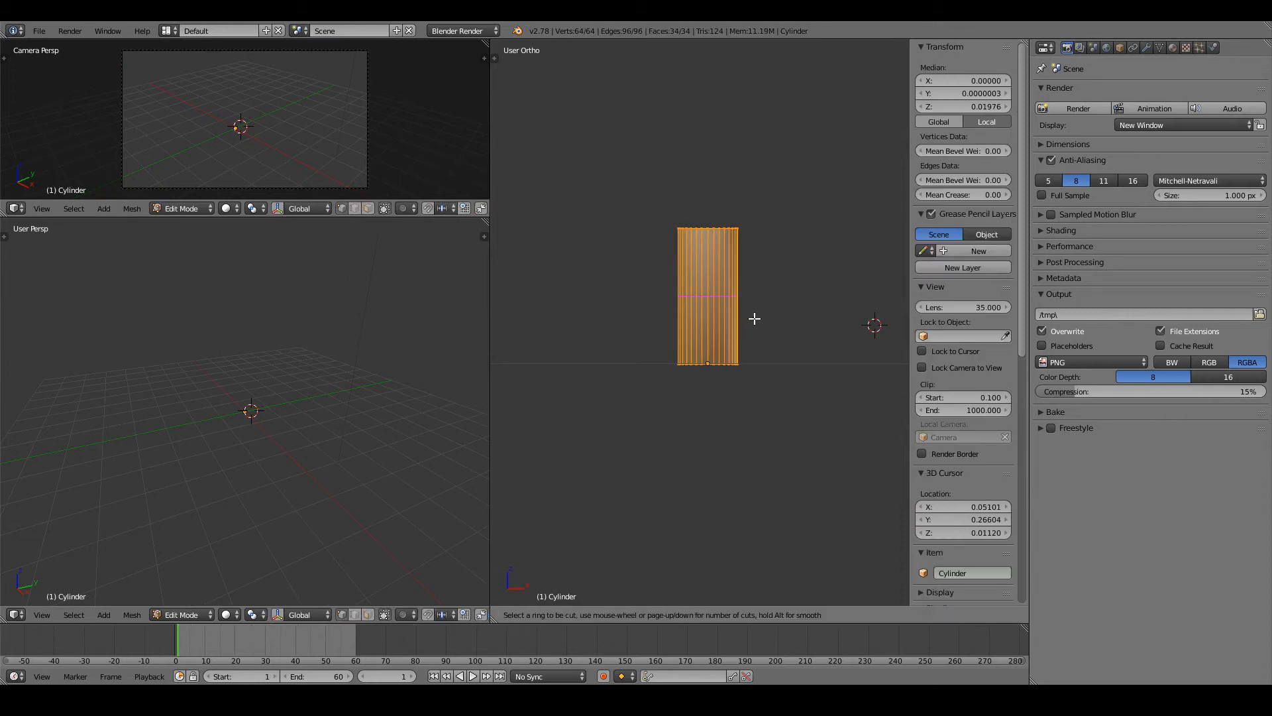
scroll(754, 319, up, 1)
click(754, 319)
right_click(754, 319)
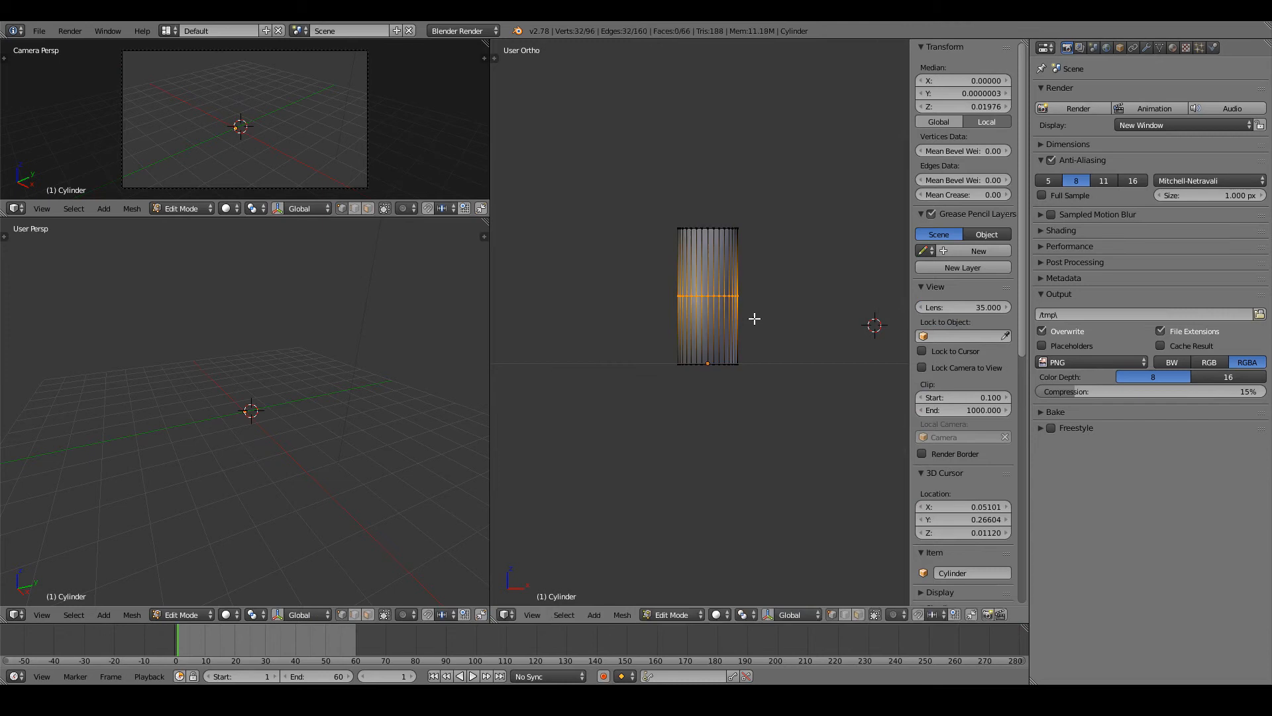
- Raise the middle edge loop along Z to about 0.0275 and scale it inward to form a narrow neck
key(g)
key(z)
click(753, 292)
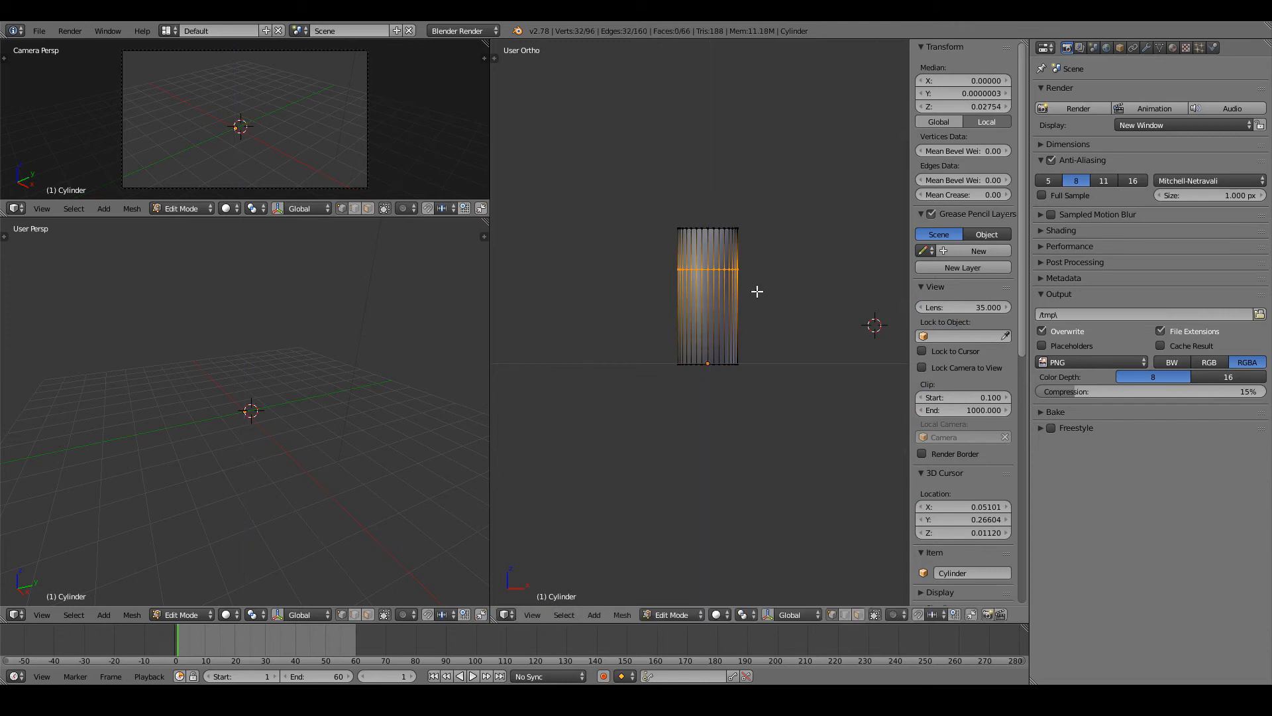
key(s)
click(734, 285)
- Add an edge loop below the neck at Z about 0.0115 and scale it outward into a belly about 0.020 wide, returning to Object Mode
key(ctrl+r)
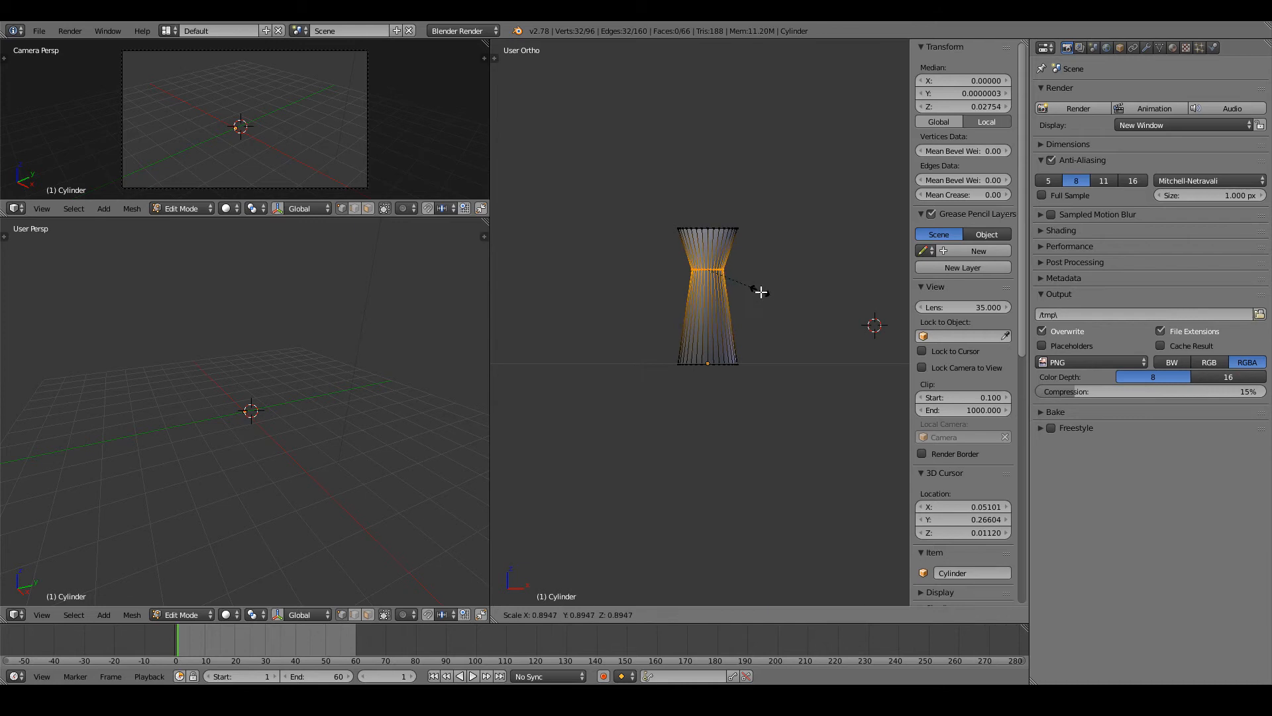
click(755, 293)
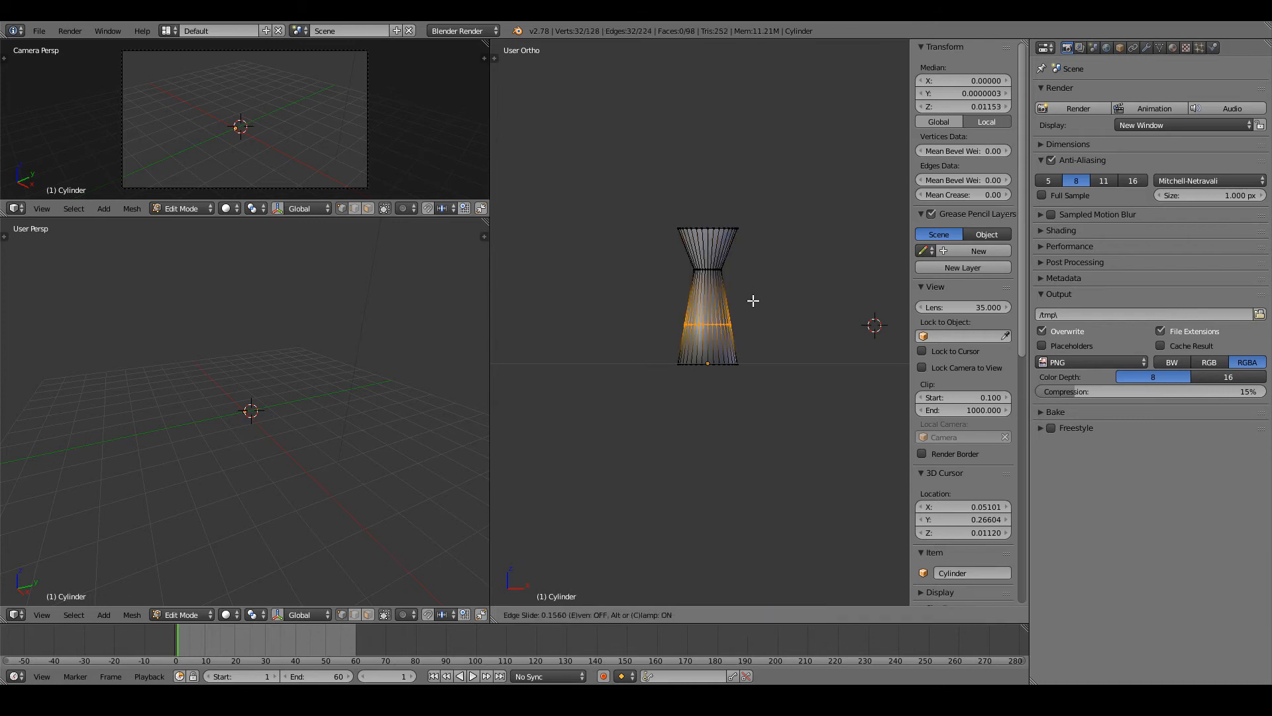
click(753, 301)
key(s)
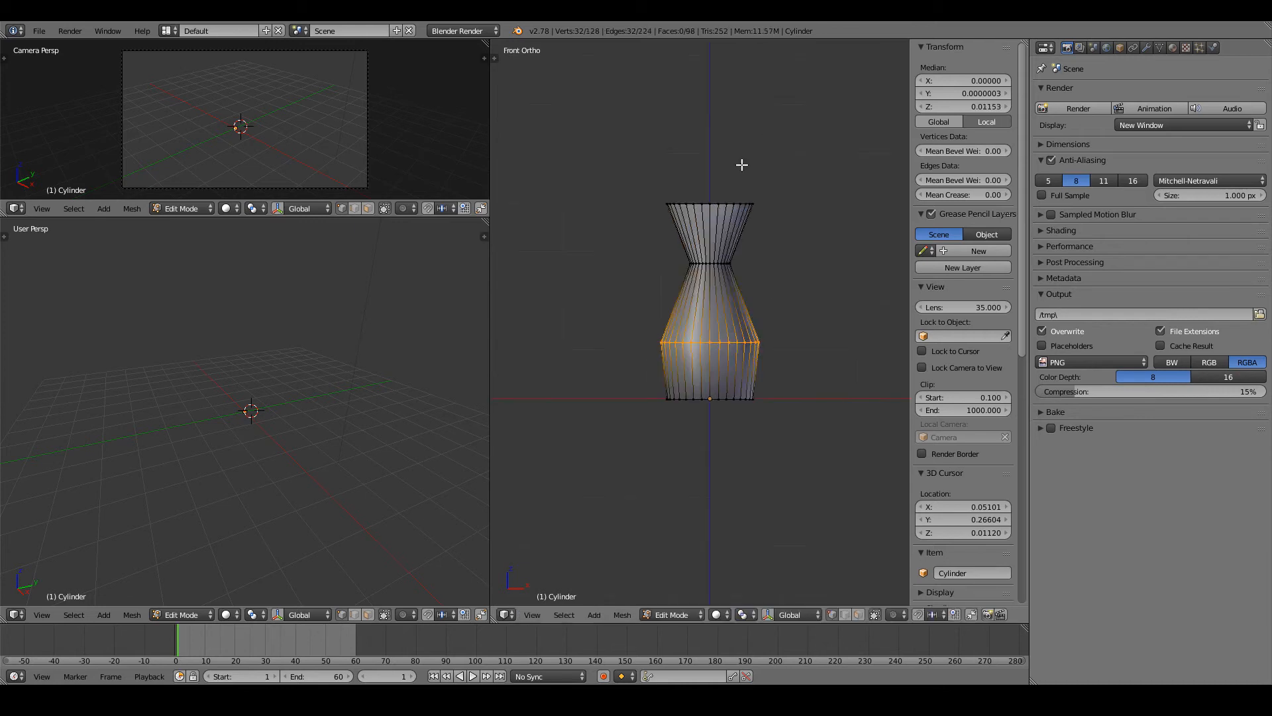
key(Tab)
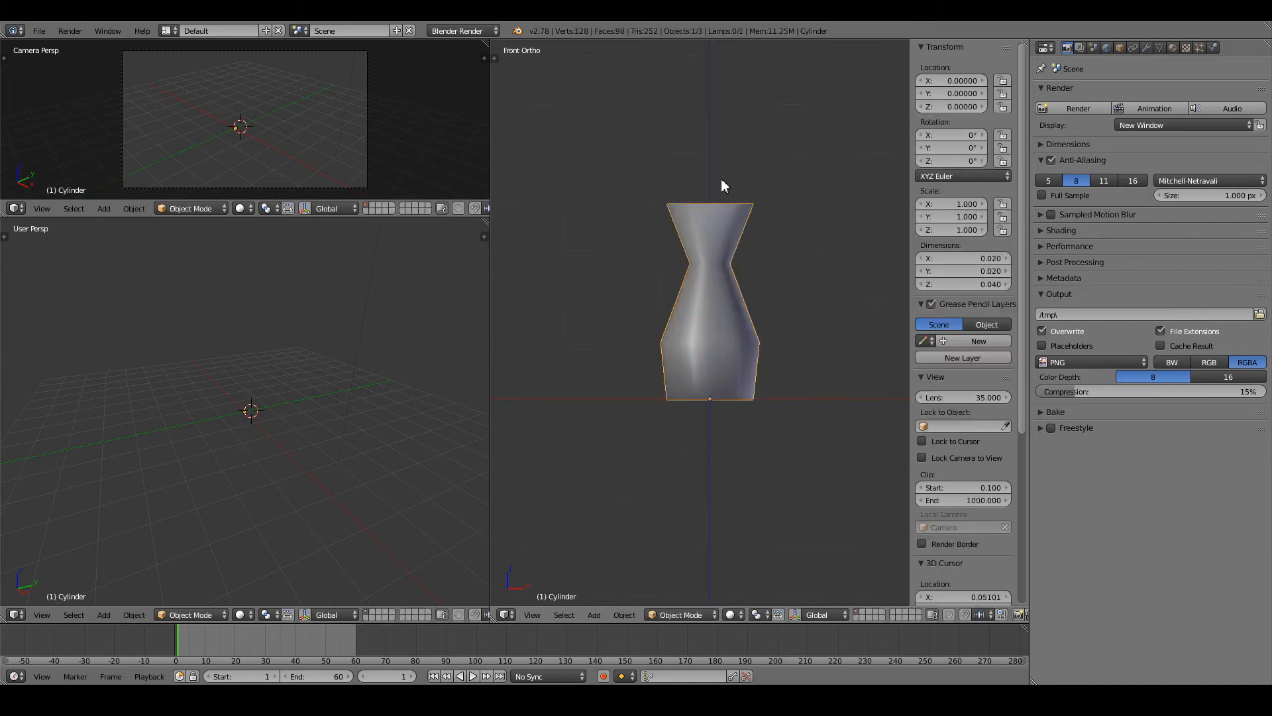
key(Tab)
key(a)
key(a)
key(b)
drag(652, 173, 792, 219)
key(x)
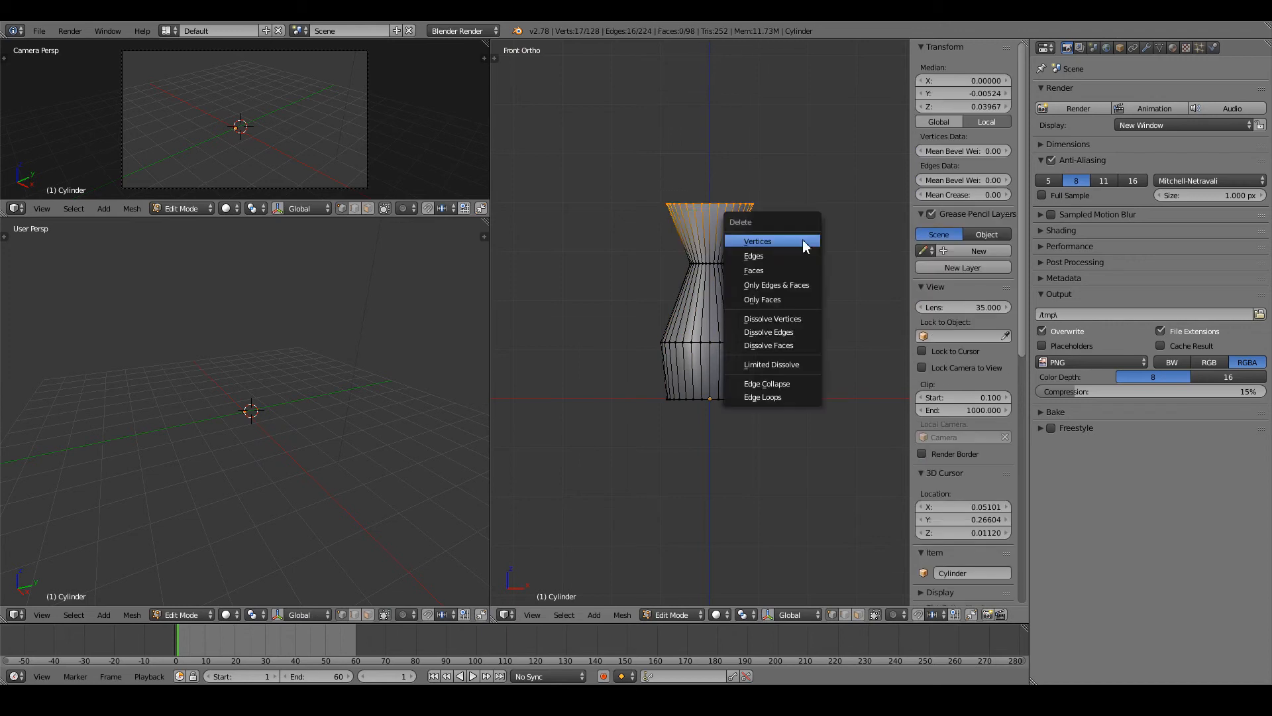
click(769, 300)
mouse_move(773, 287)
middle_down()
mouse_move(767, 196)
mouse_move(758, 369)
mouse_move(771, 307)
middle_up()
right_click(745, 184)
middle_drag(744, 236, 734, 211)
key(Tab)
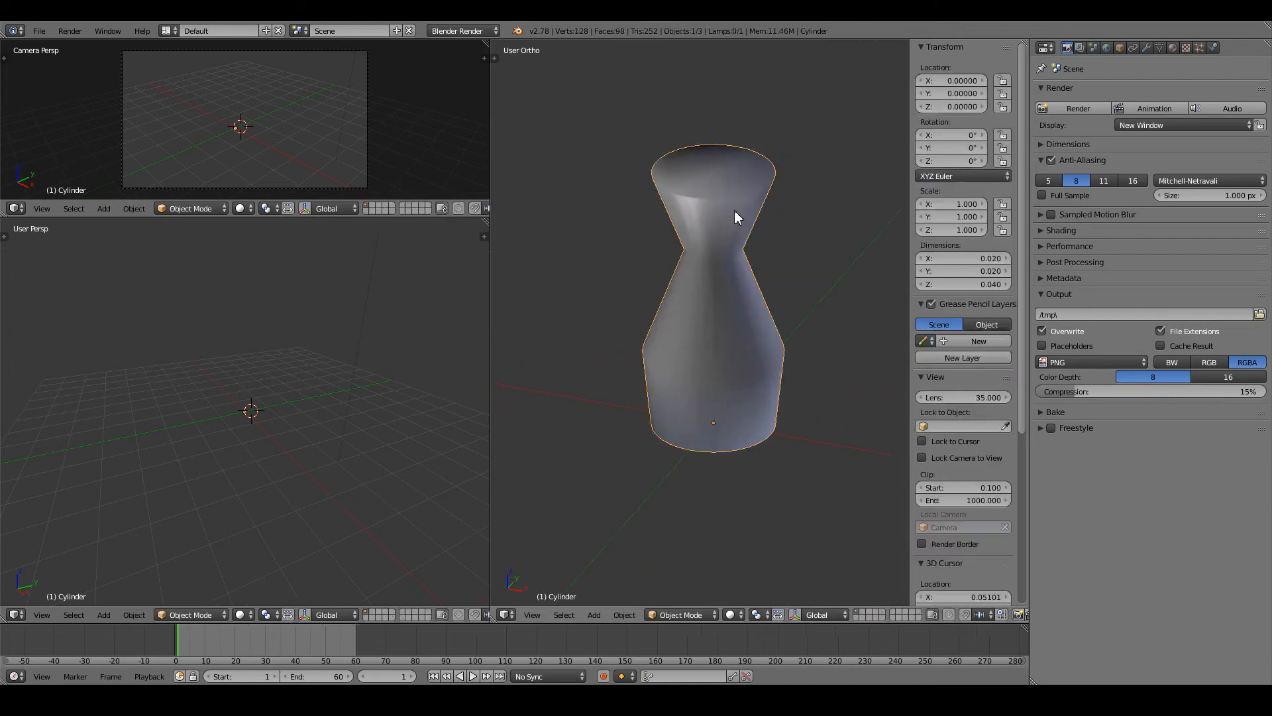
- In Edit Mode, delete the top cap of the mesh with Only Faces, keeping its rim edge loop
key(Tab)
alt+right_click(721, 201)
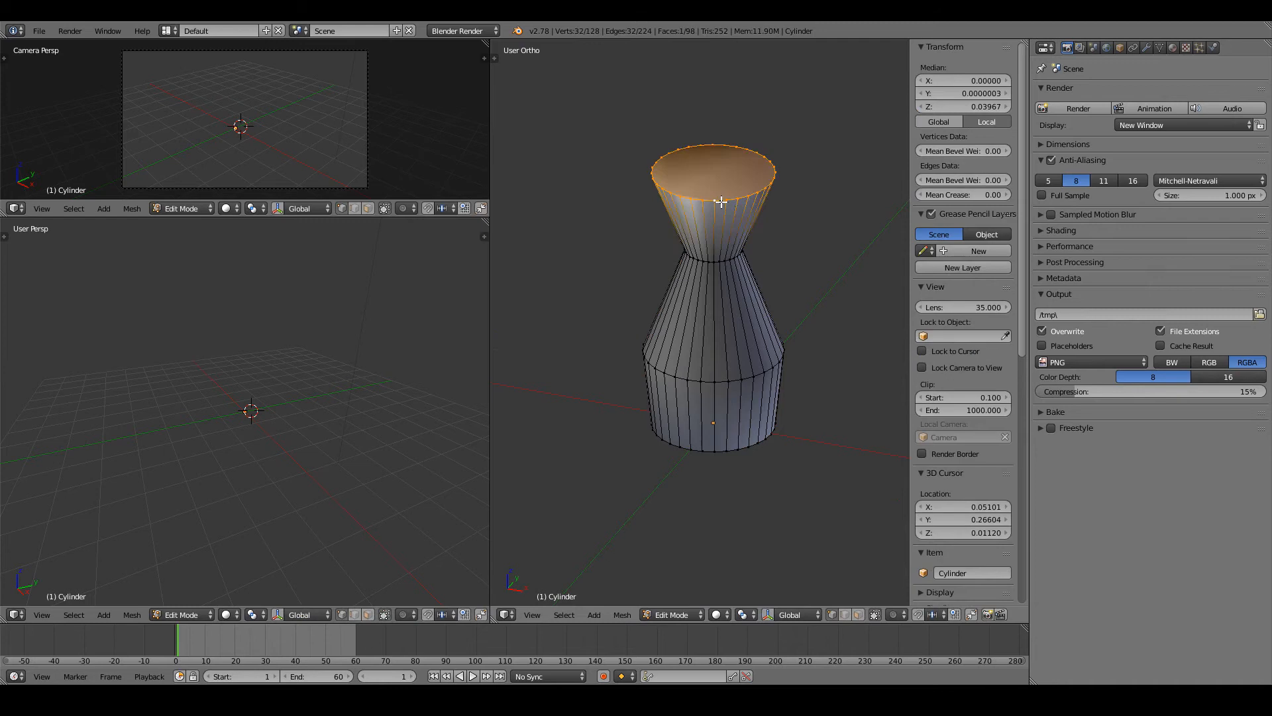
key(x)
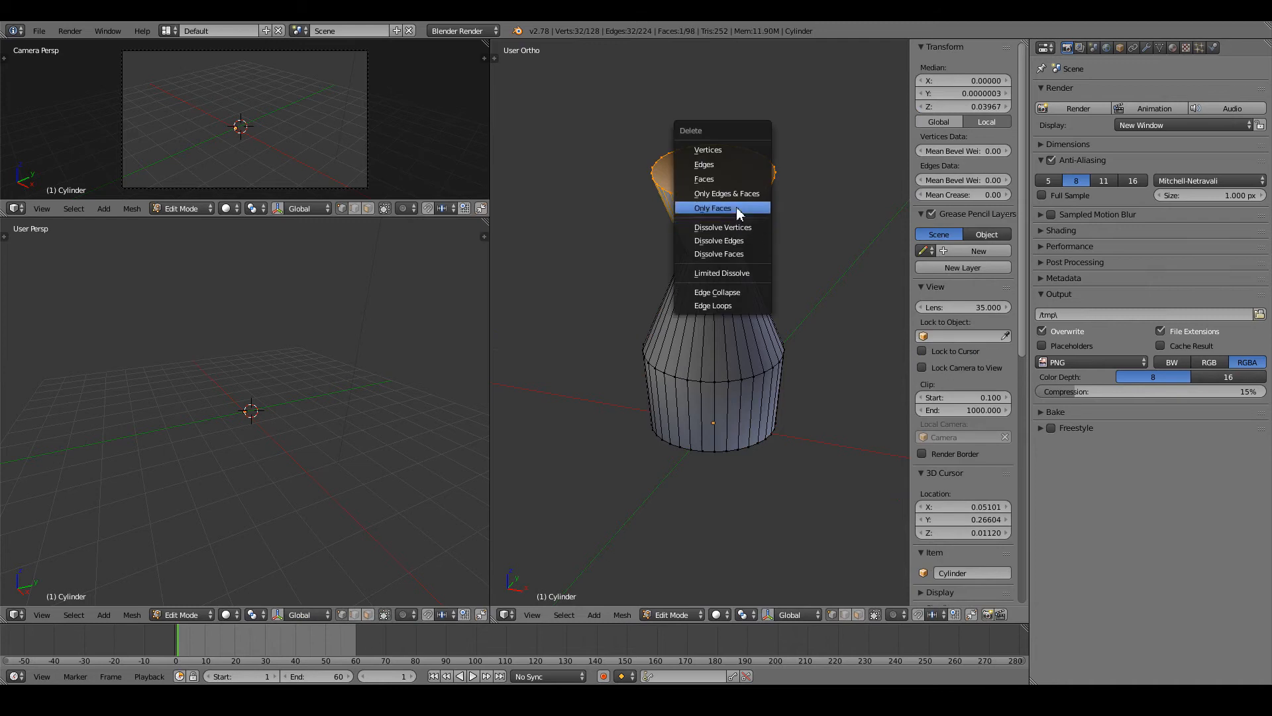
click(737, 207)
- Delete the bottom cap of the mesh with Only Faces, keeping its rim edge loop
middle_drag(787, 418, 780, 363)
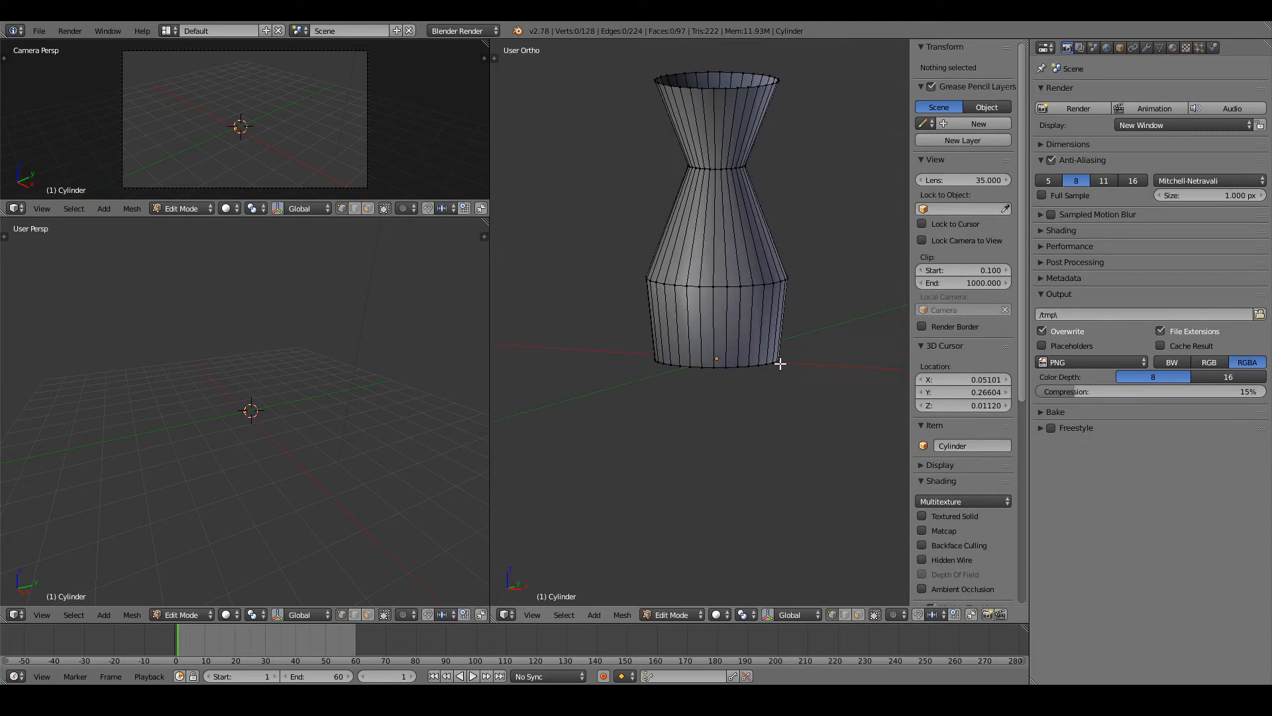
alt+right_click(721, 368)
middle_drag(753, 408, 773, 383)
key(x)
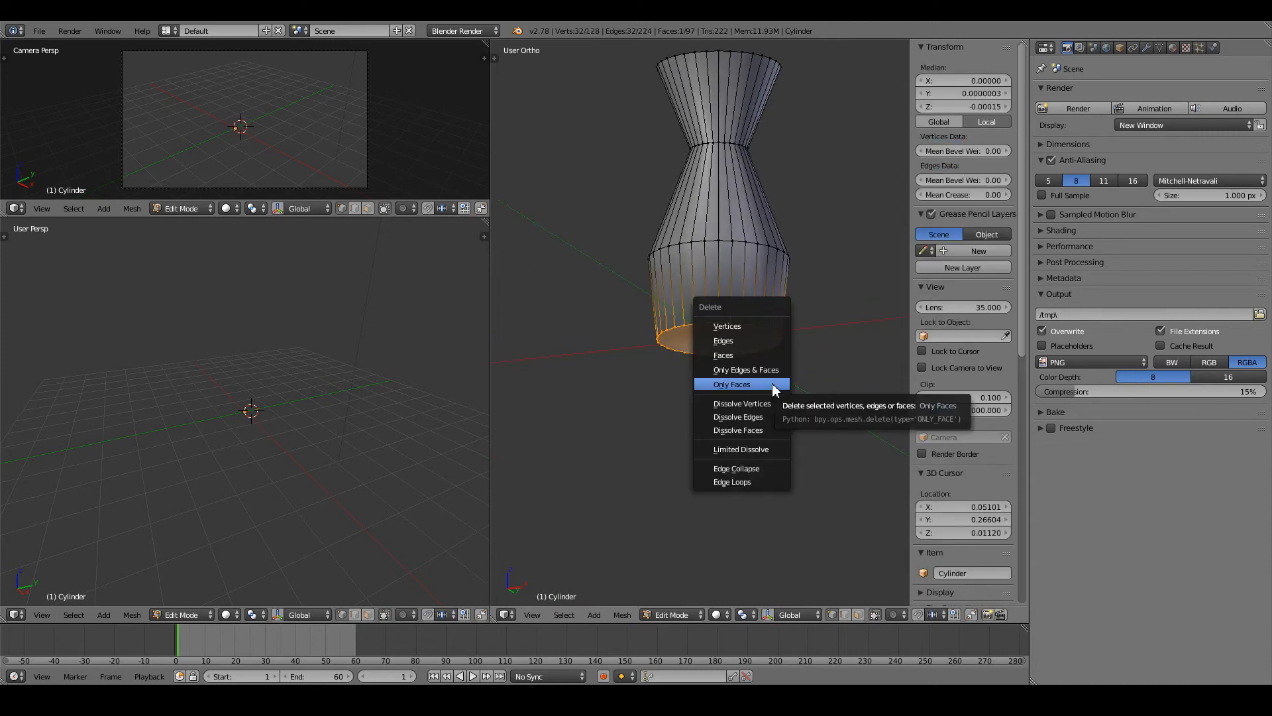
click(774, 387)
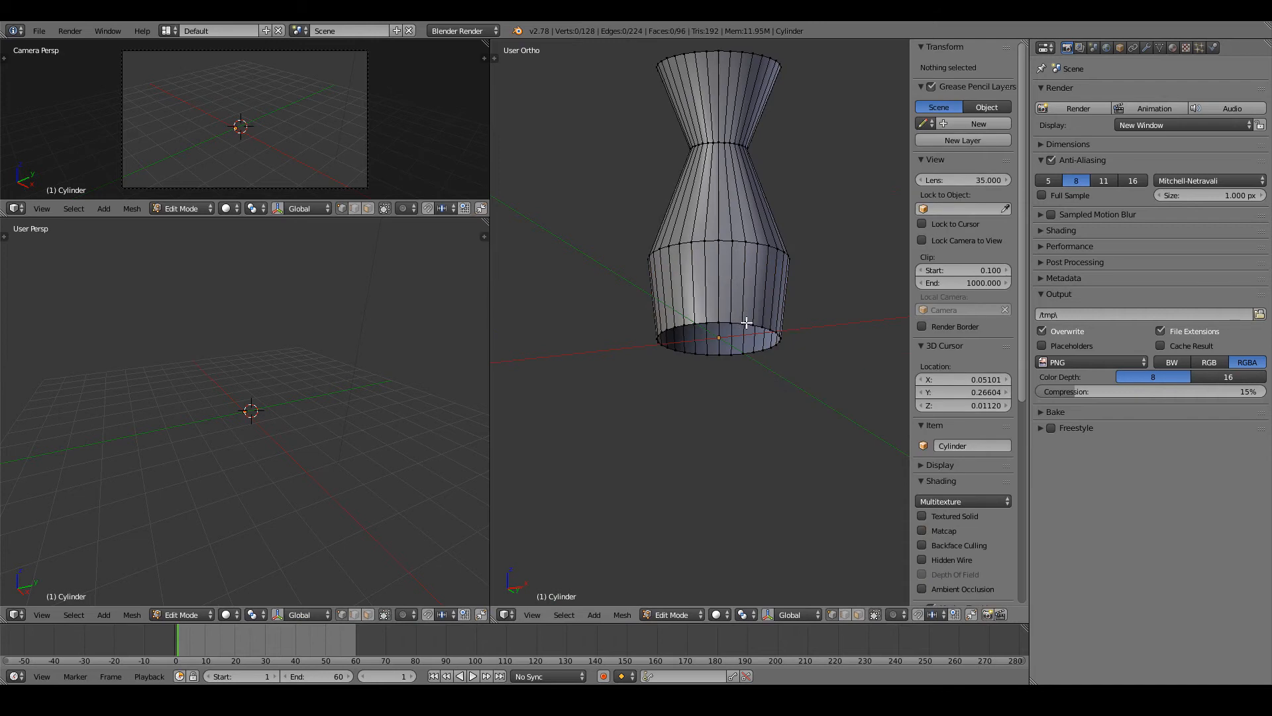
- Extrude the open top rim and scale it inward to form concentric rings around a small central hole
middle_drag(747, 322, 756, 277)
alt+right_click(727, 206)
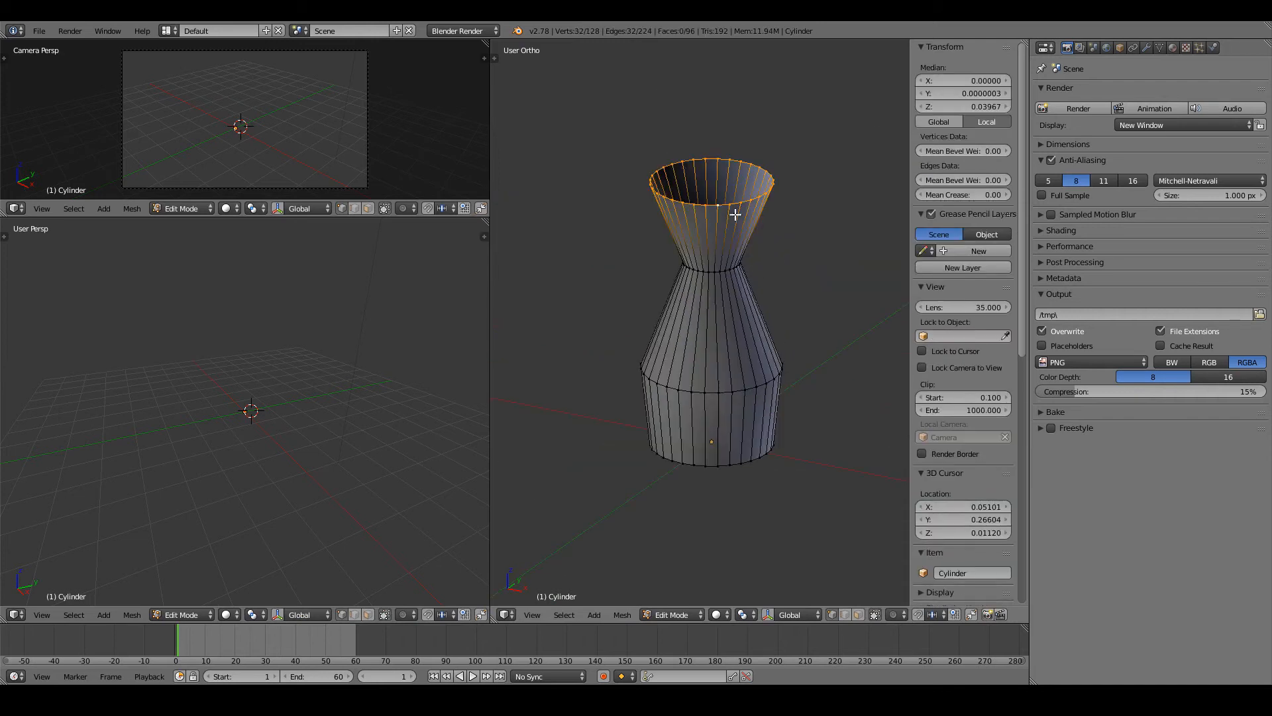
key(e)
key(Escape)
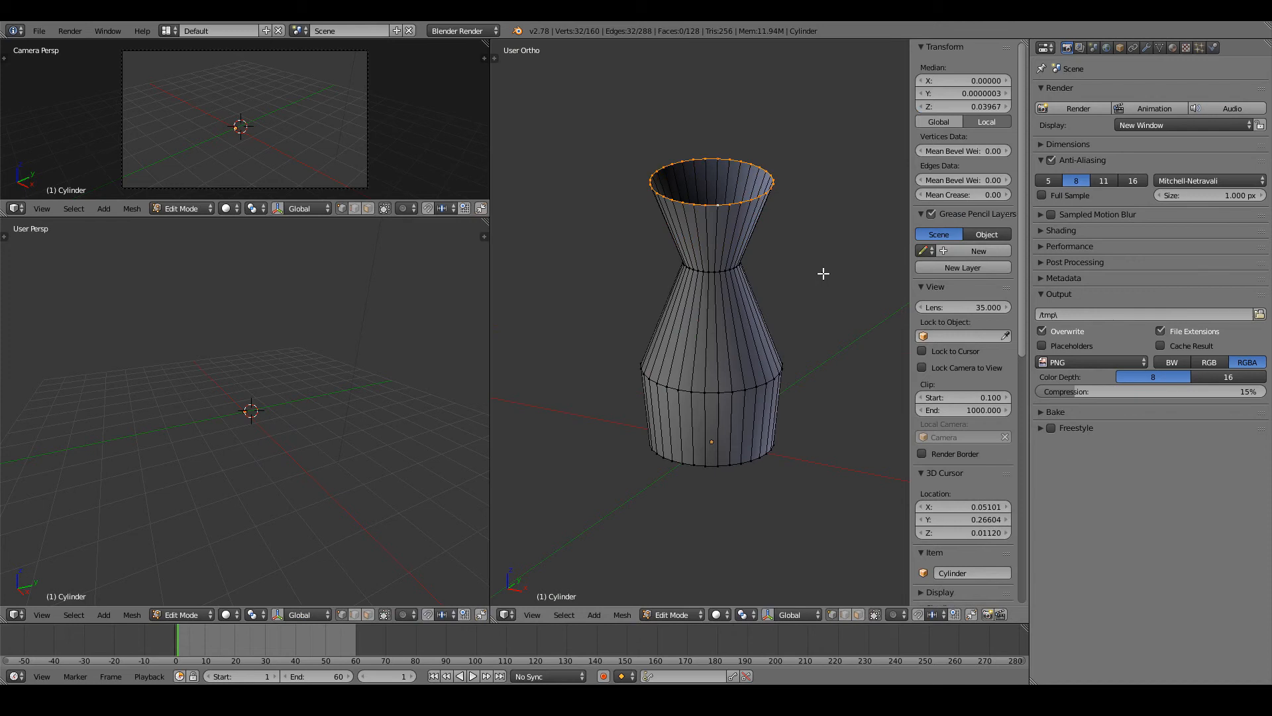
key(e)
key(s)
click(792, 236)
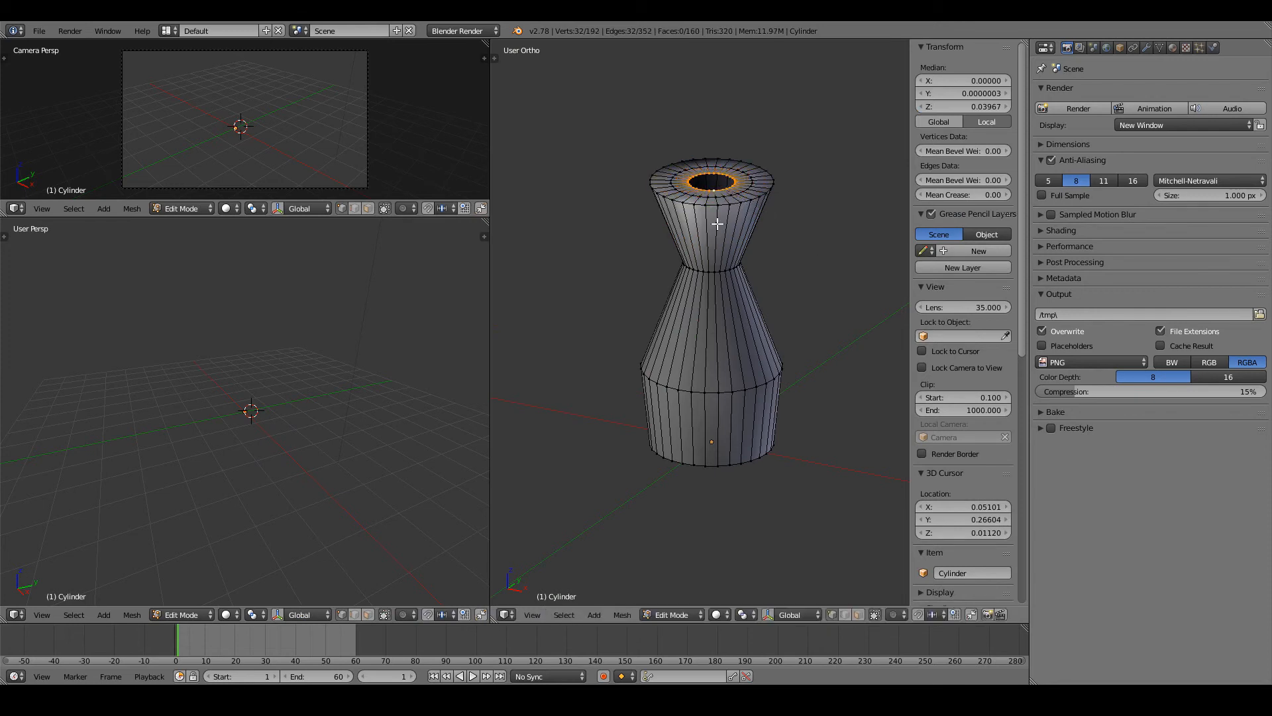
- Merge the innermost ring of the top At Center to close the cap
middle_drag(717, 224, 714, 266)
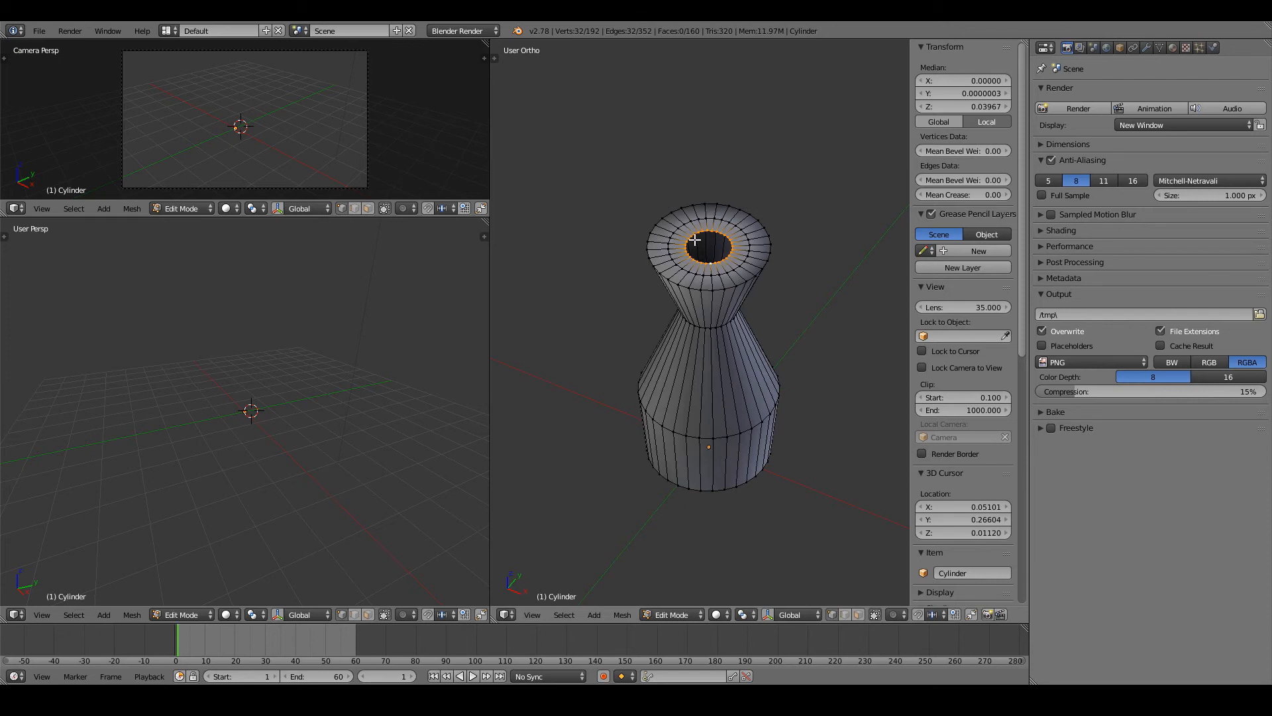
key(alt+m)
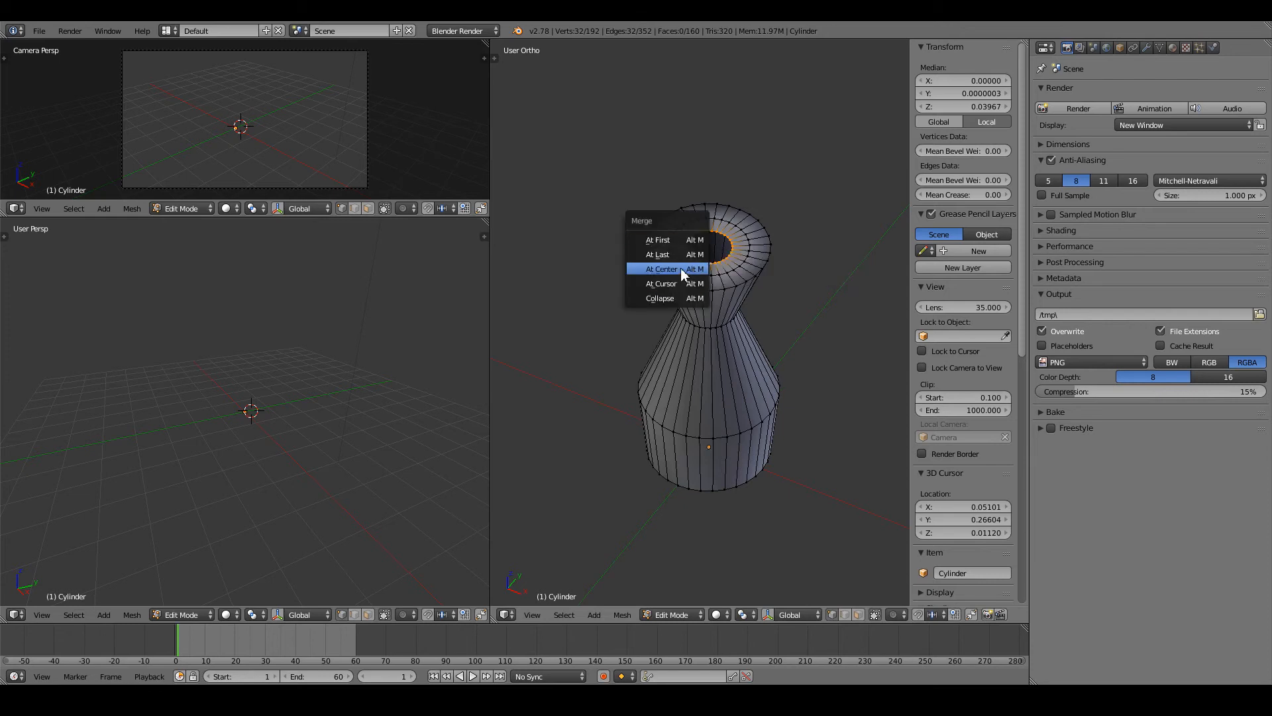
click(679, 269)
- Extrude the open bottom rim and scale it inward to form a flat ring on the underside
middle_drag(769, 394, 743, 263)
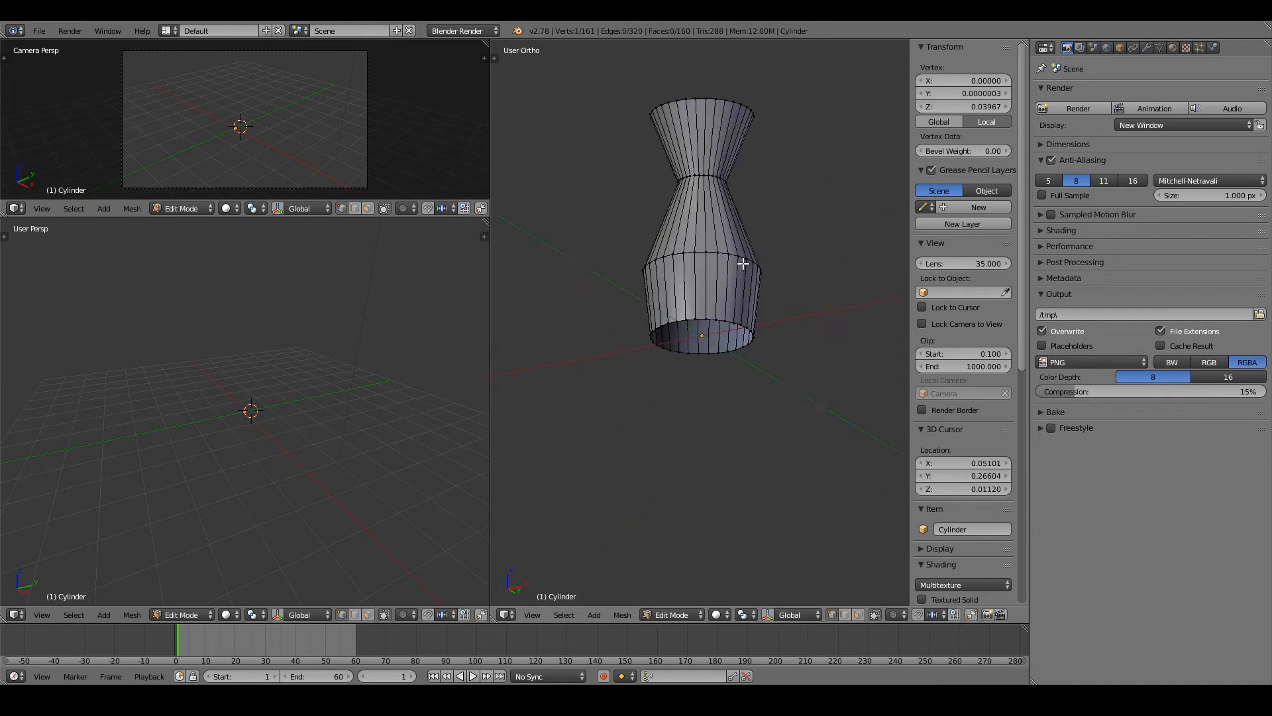
alt+right_click(714, 354)
key(e)
key(s)
click(749, 379)
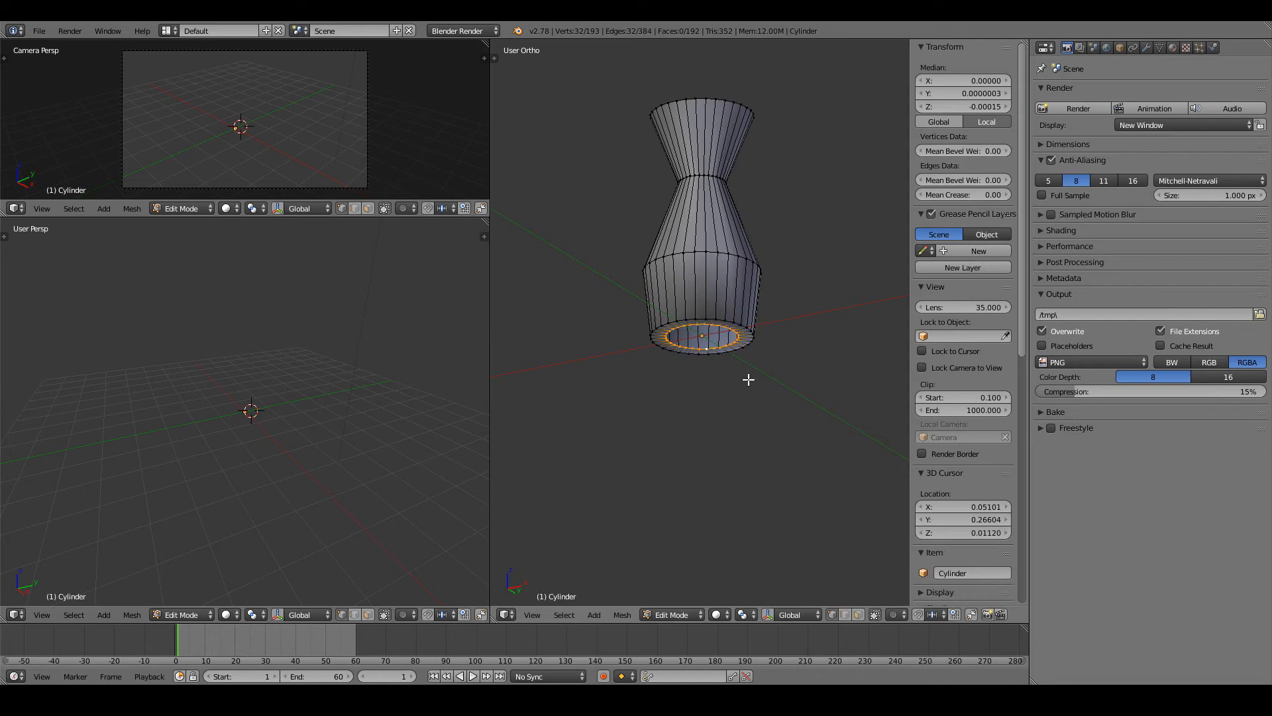
- Extrude the underside's inner ring further inward and merge it At Center to close the base
key(e)
key(s)
click(725, 361)
key(alt+m)
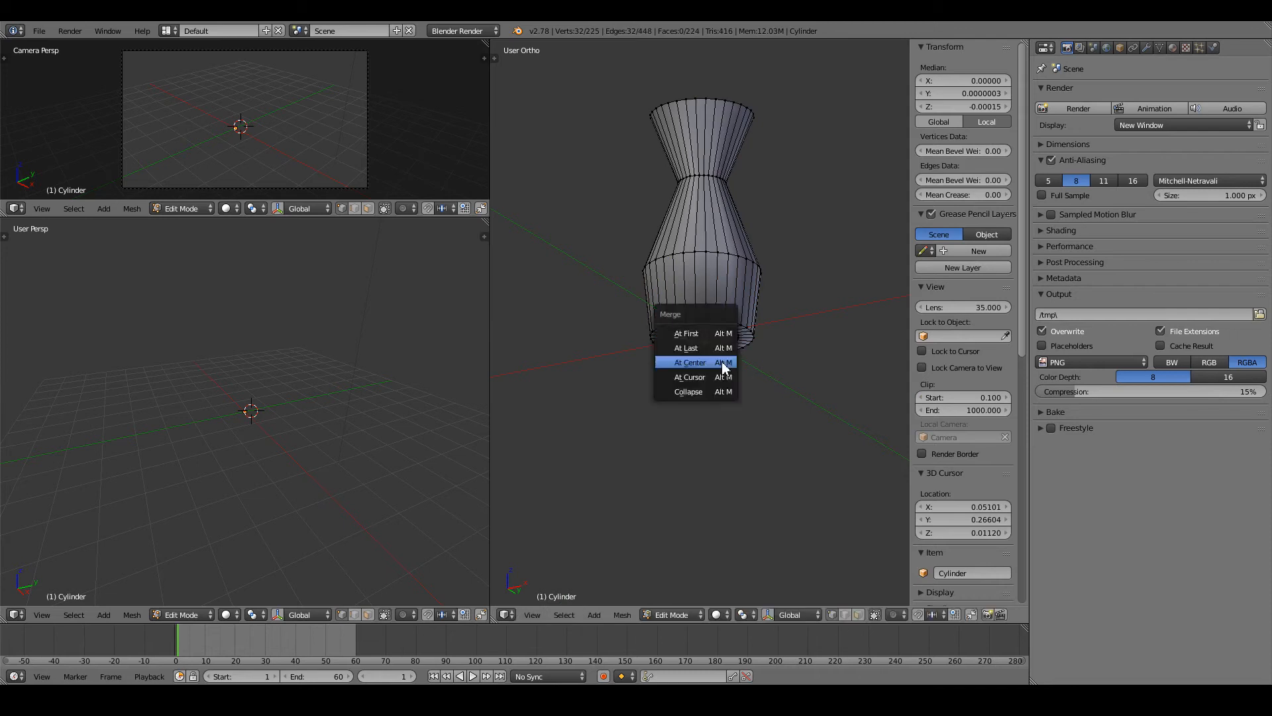
click(725, 363)
- Move the centre vertex of the top cap up along Z to form a pointed peak
shift+middle_drag(744, 369, 745, 425)
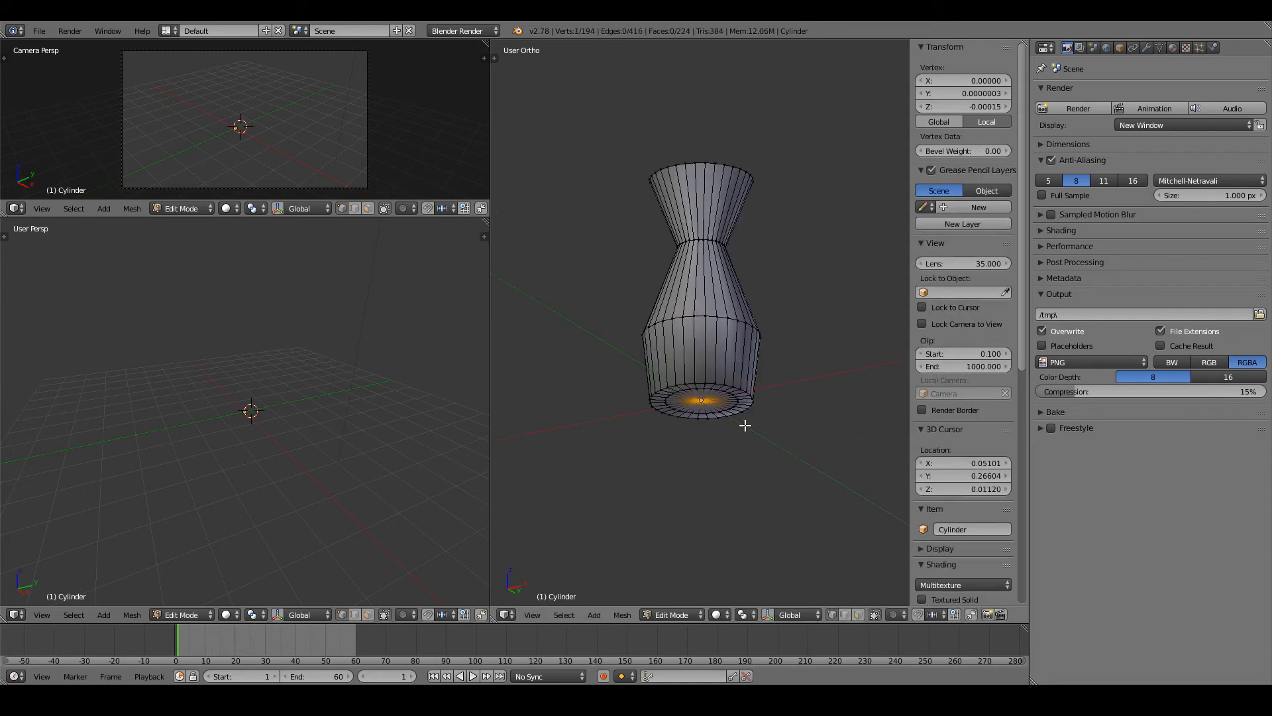
scroll(744, 426, up, 2)
shift+middle_drag(743, 335, 726, 448)
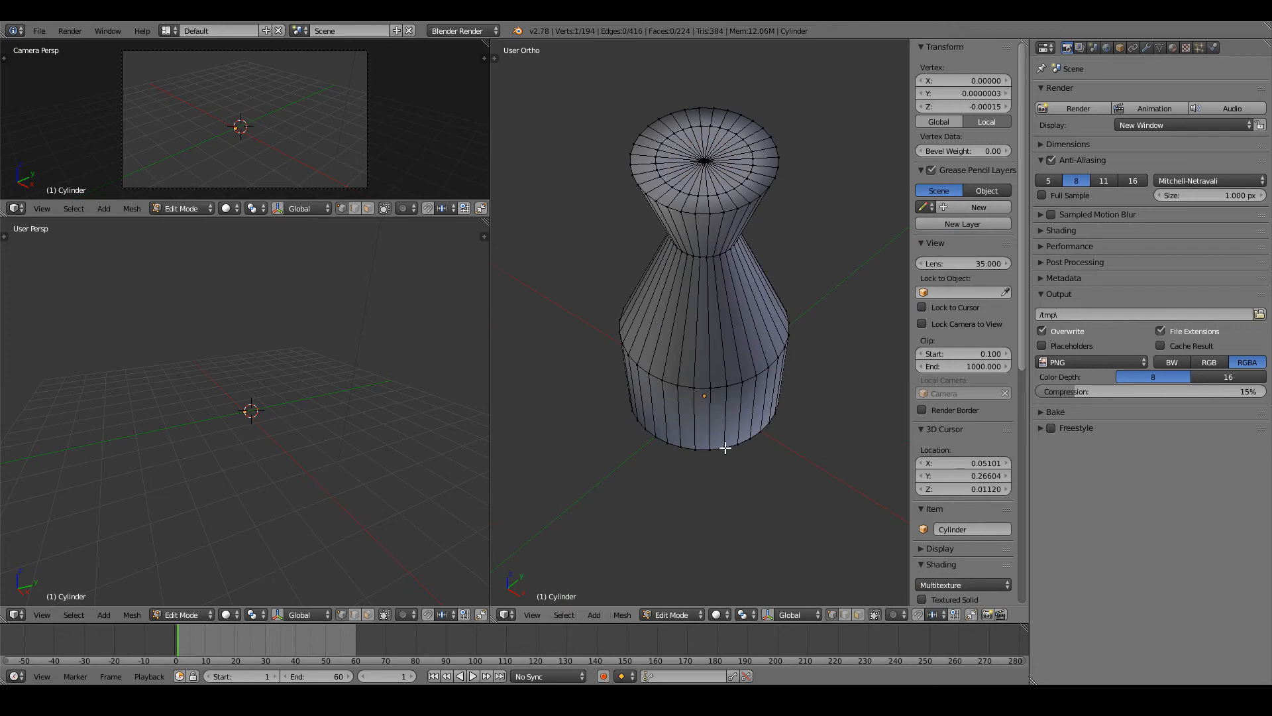
right_click(708, 163)
key(g)
key(z)
click(715, 156)
- Add an edge loop just above the base at Z about 0.0027, and scale it and the bottom edge loop outward into a wider foot
middle_drag(712, 263, 709, 173)
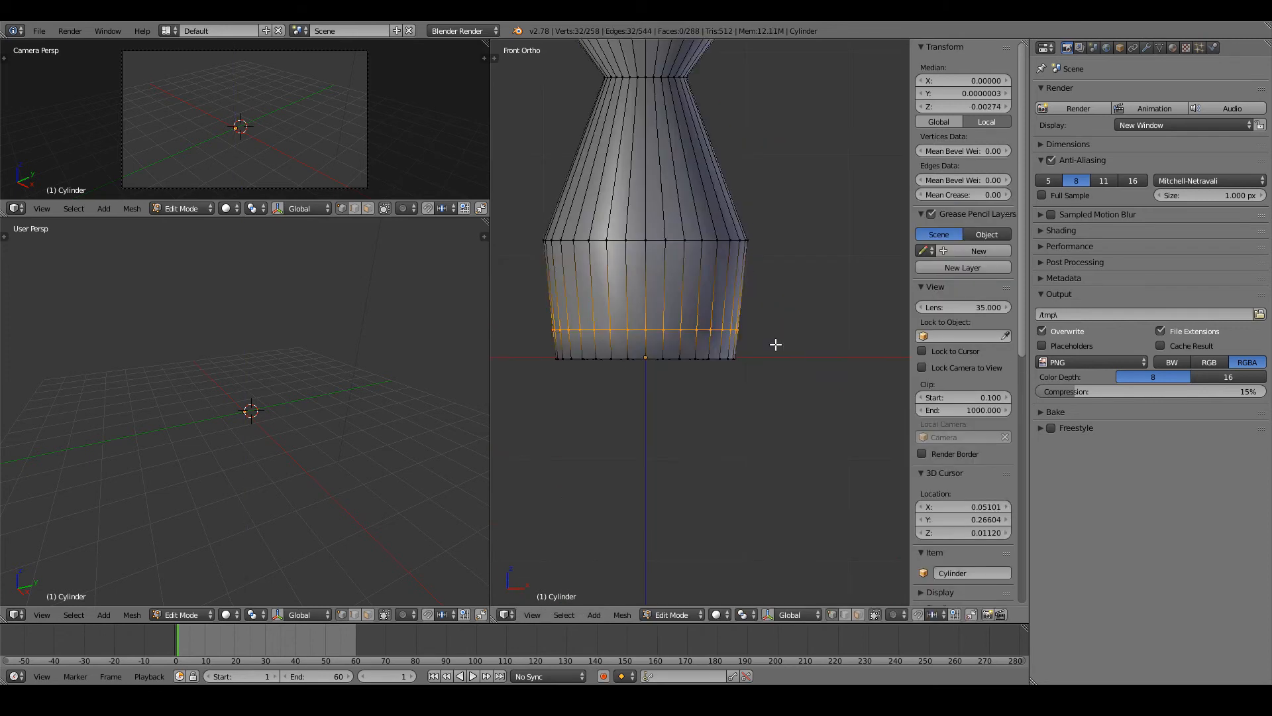
key(s)
click(814, 355)
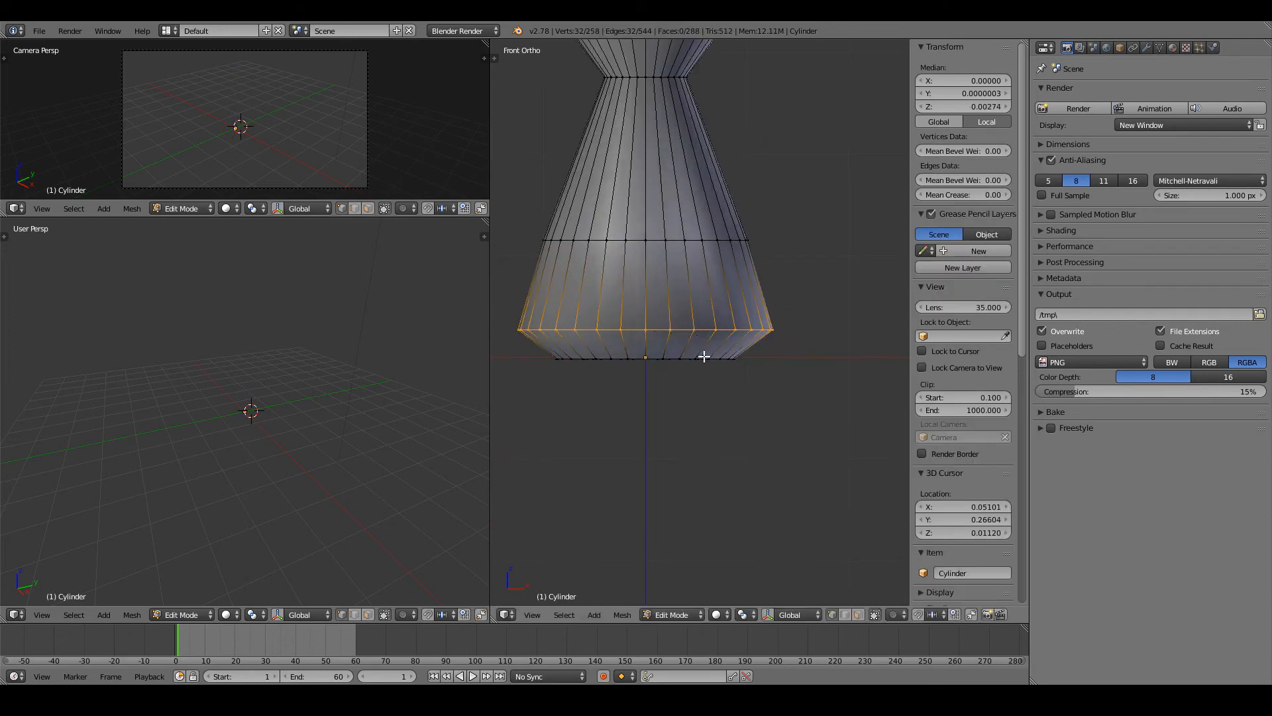
alt+right_click(704, 356)
key(s)
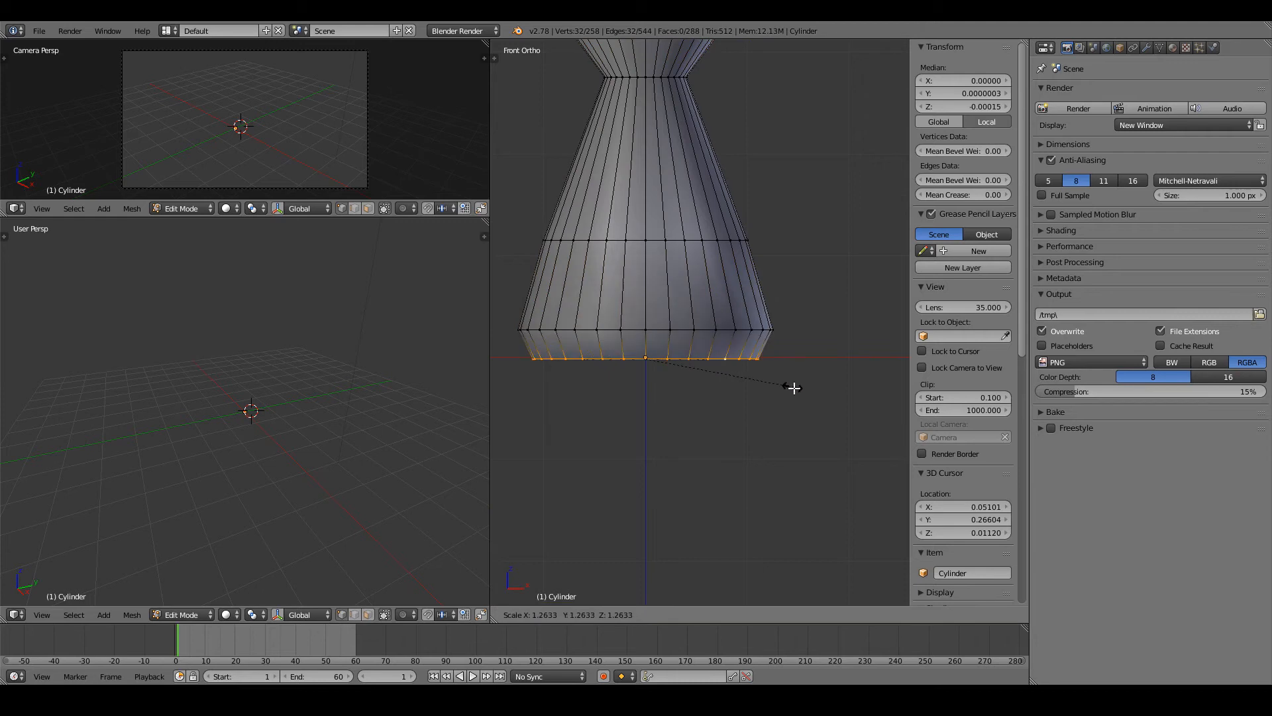
click(809, 346)
- Add an edge loop above the foot, lower it along Z to about 0.003, and scale it inward to form a stepped ledge
key(ctrl+r)
click(772, 304)
click(770, 312)
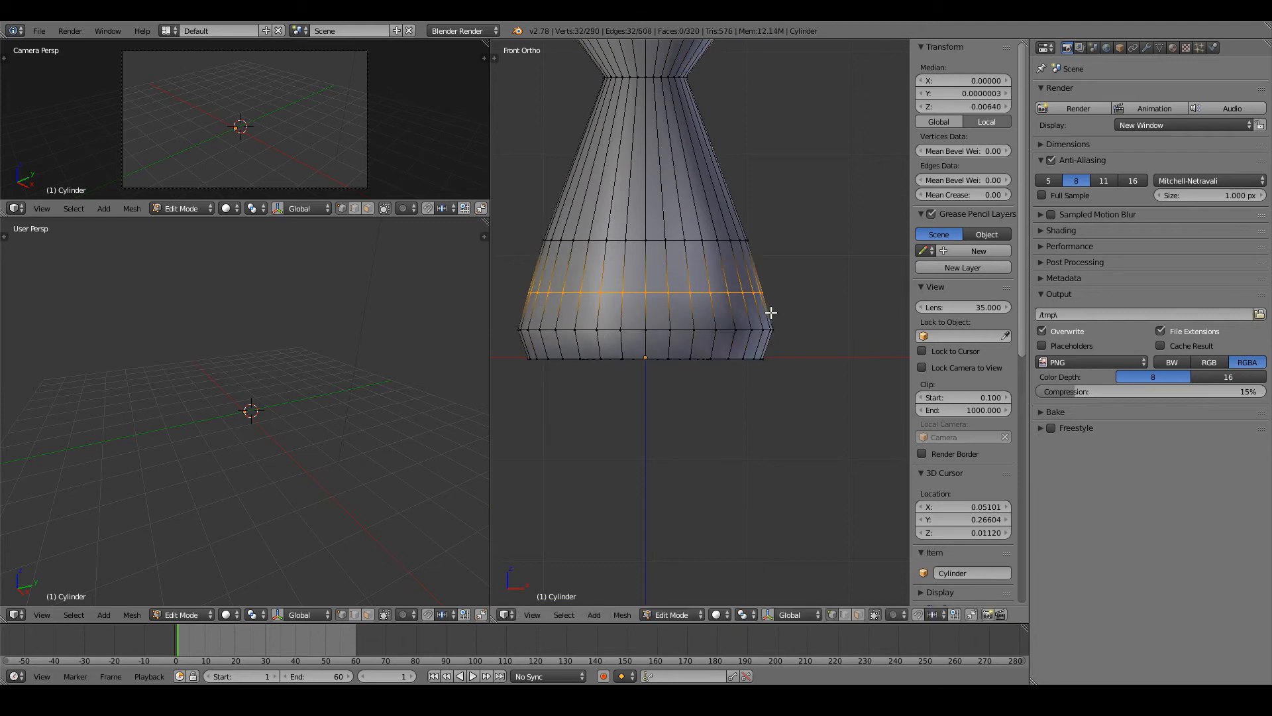
key(g)
key(z)
click(770, 344)
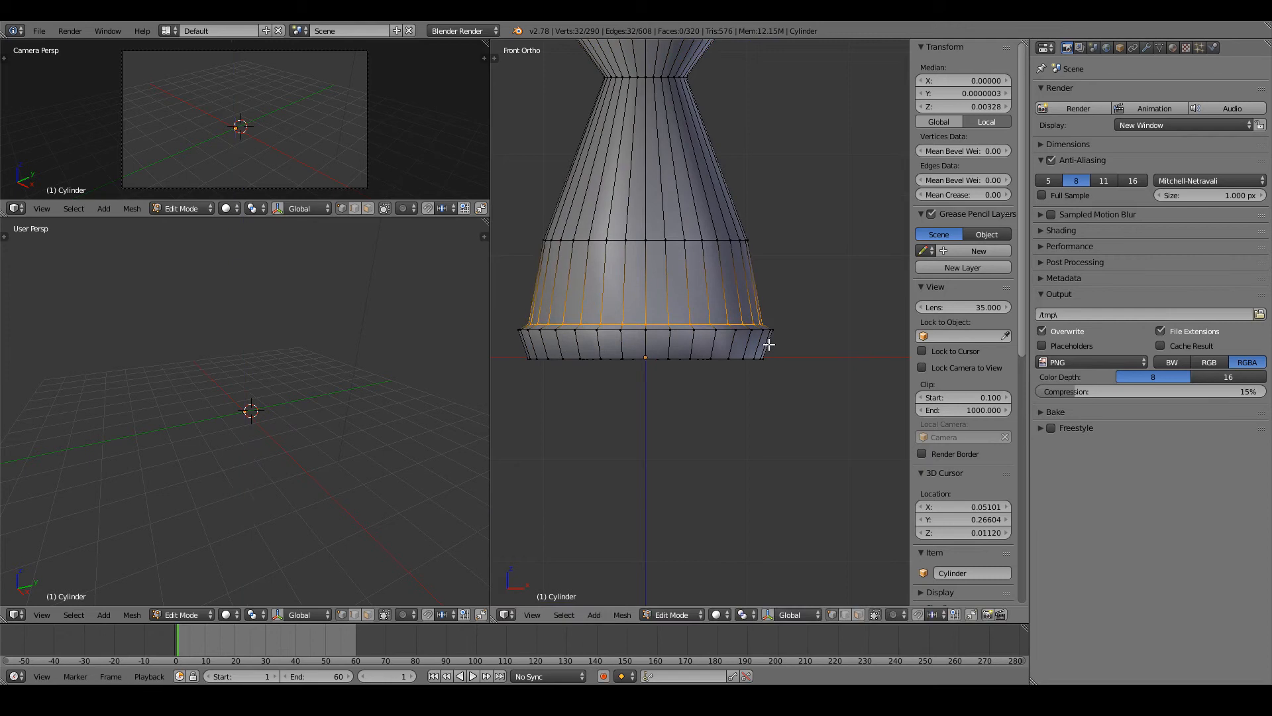
key(s)
click(789, 316)
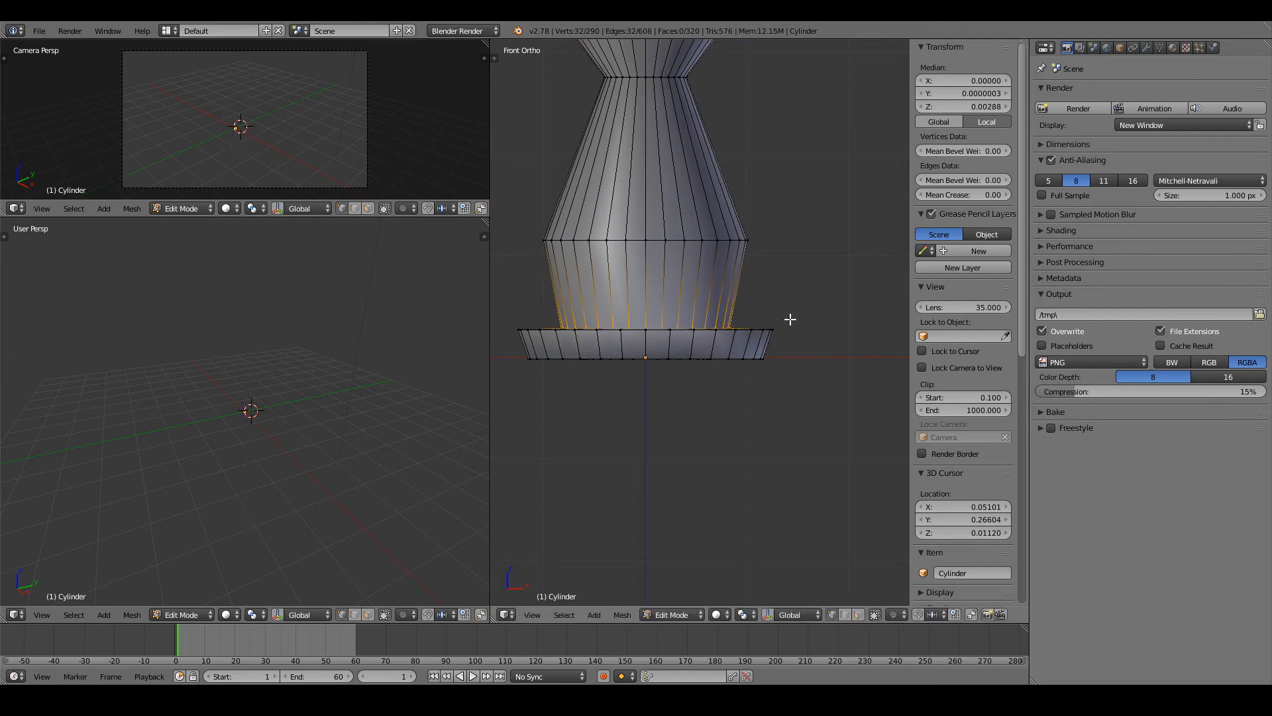
- Scale the foot's upper outer edge loop slightly inward so the foot's sides are vertical
alt+right_click(613, 330)
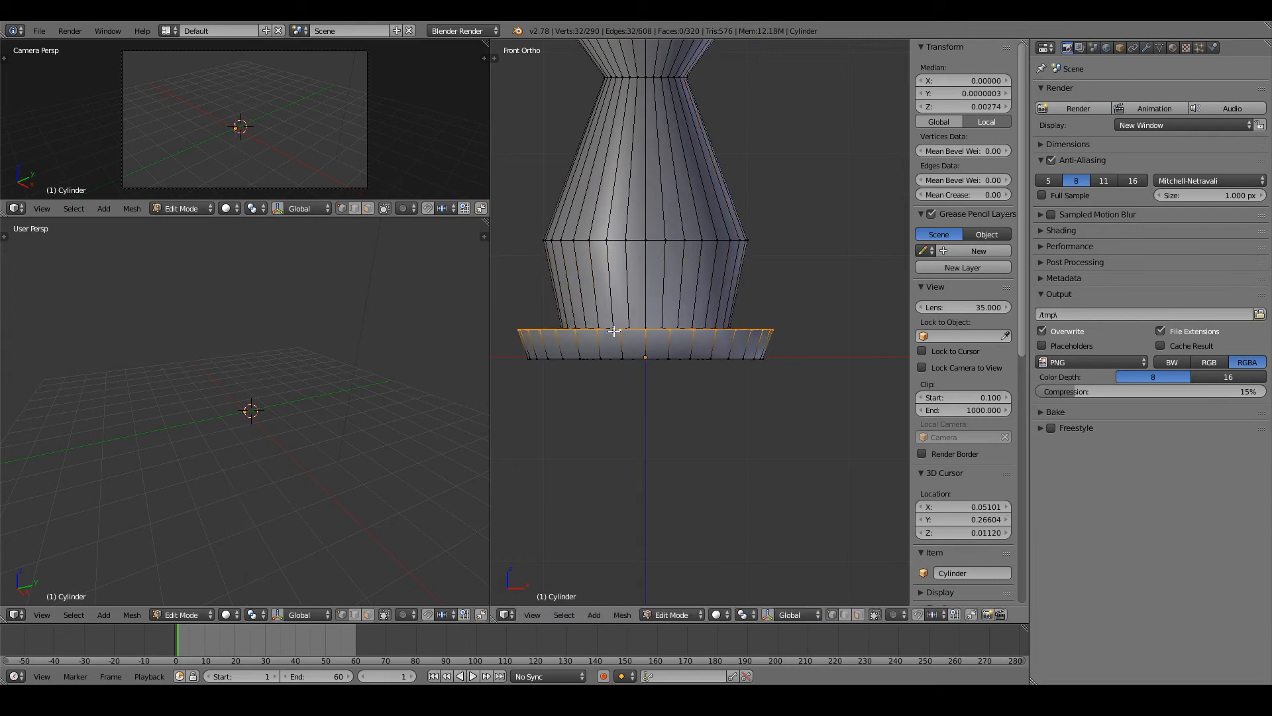
scroll(697, 371, up, 2)
middle_drag(696, 371, 764, 384)
key(s)
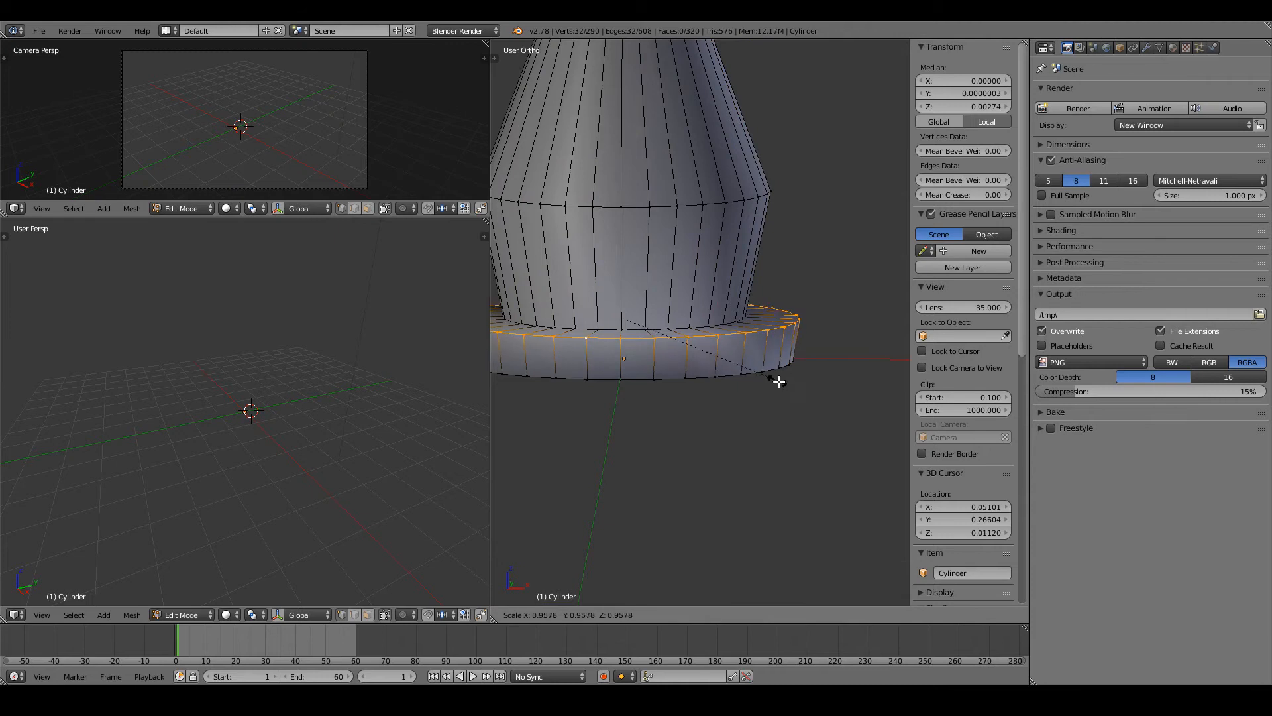
click(776, 378)
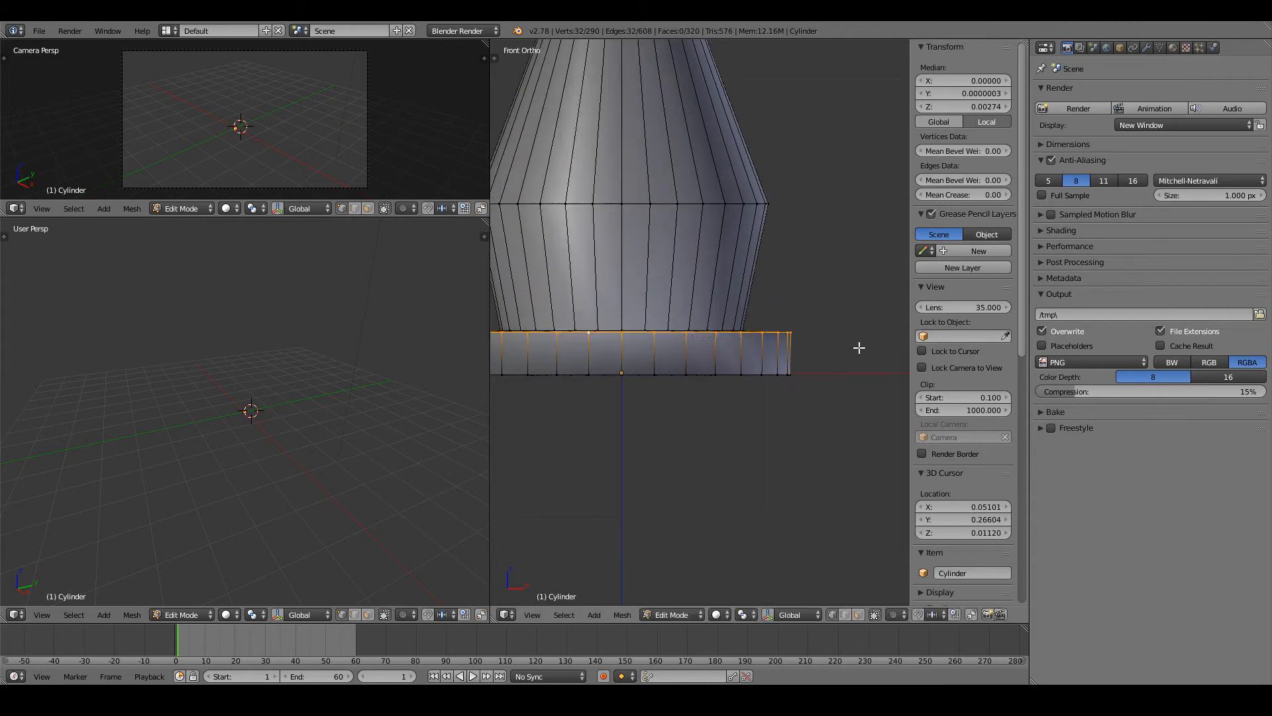
- Add an edge loop between neck and belly at Z about 0.0199, scale it outward to round the body, and return to Object Mode
scroll(794, 383, down, 2)
alt+click(693, 278)
scroll(718, 281, down, 2)
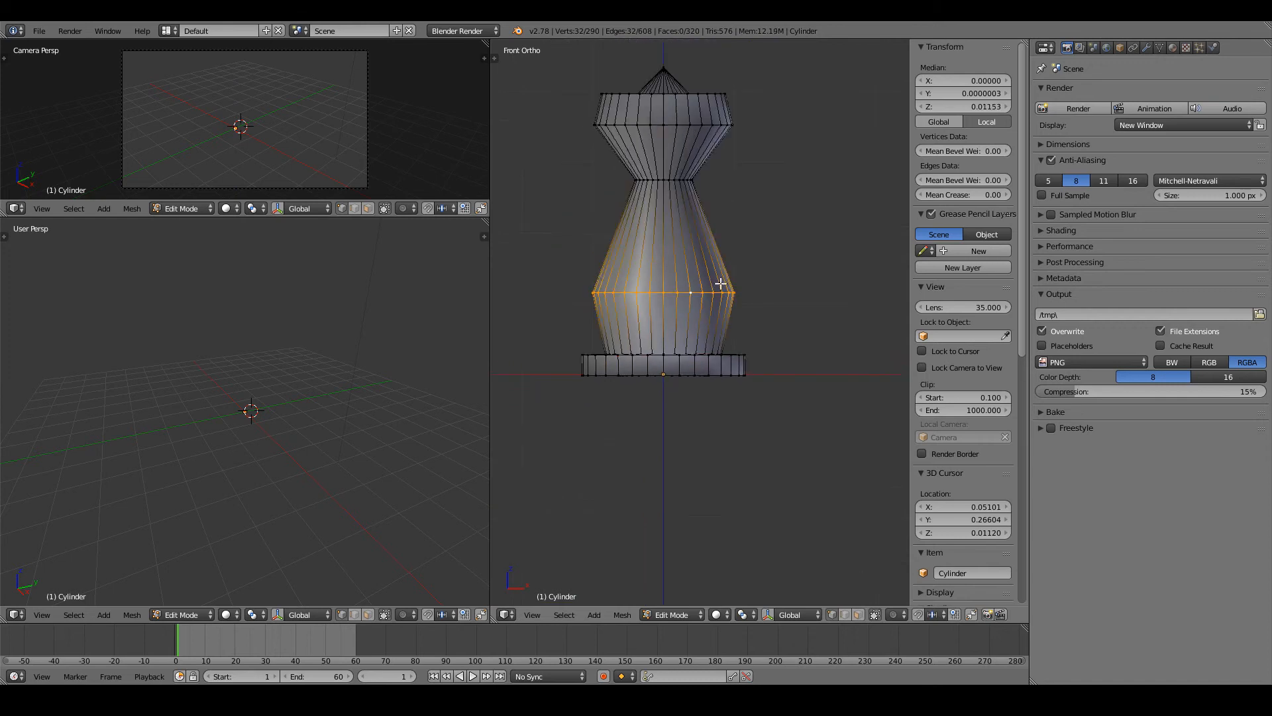
key(Tab)
key(Tab)
alt+click(735, 250)
key(s)
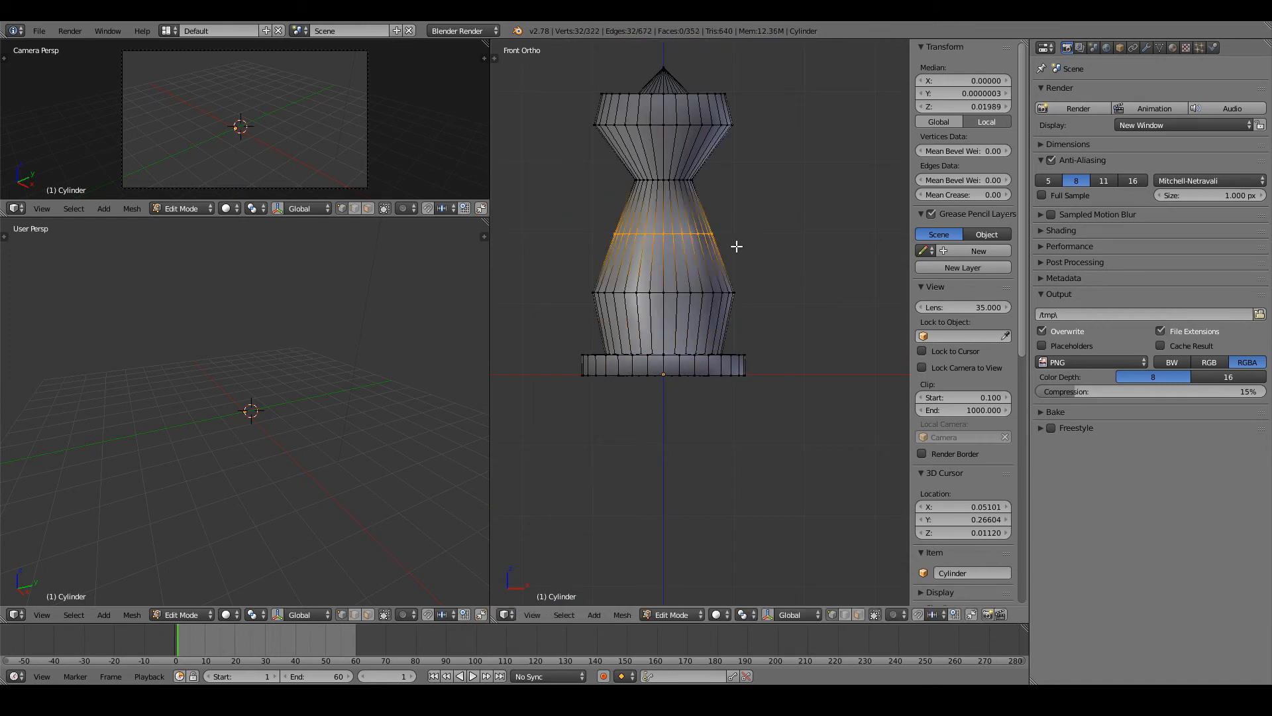
click(767, 252)
key(Tab)
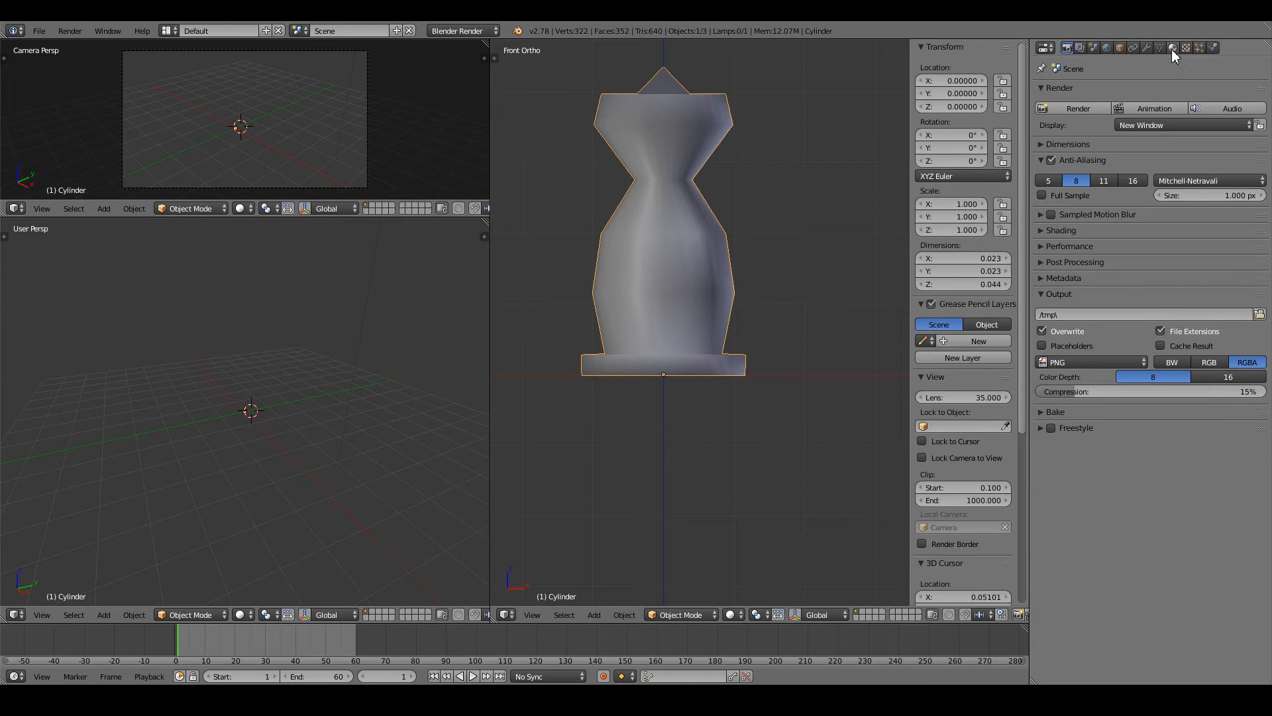
- Add a Subdivision Surface modifier to the turned piece with 2 view and 3 render subdivisions
click(1173, 49)
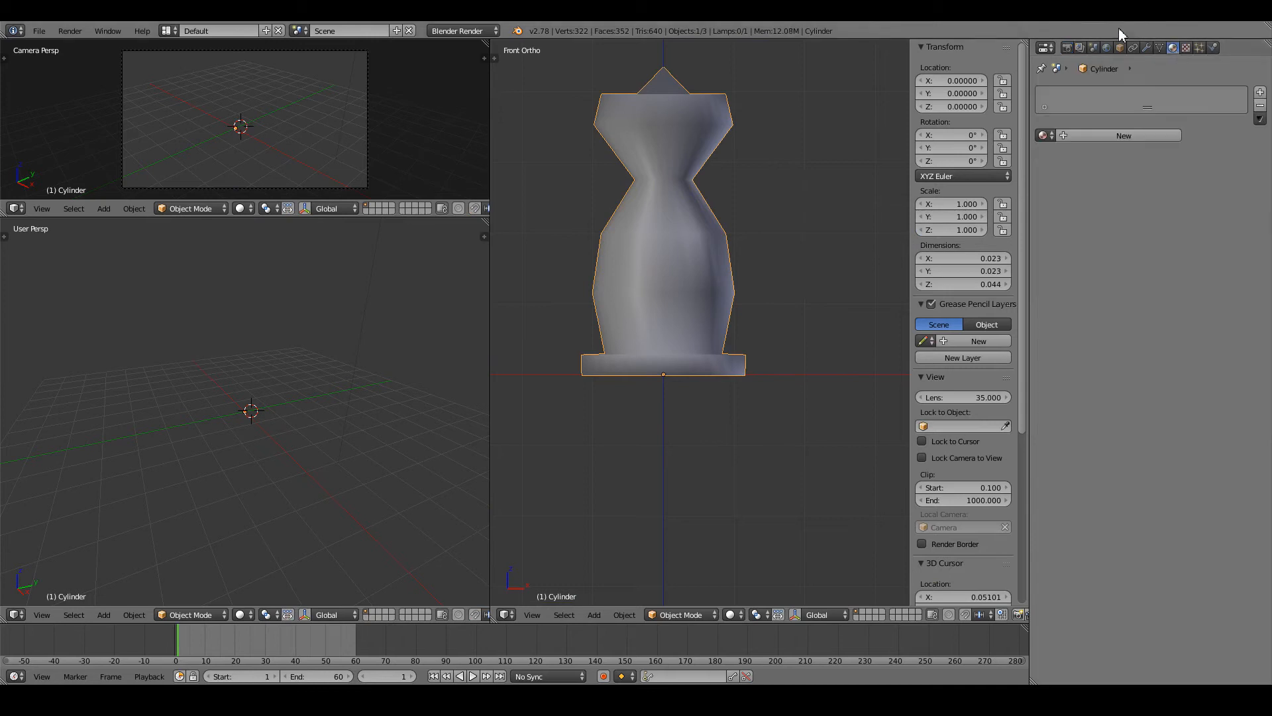
click(1146, 47)
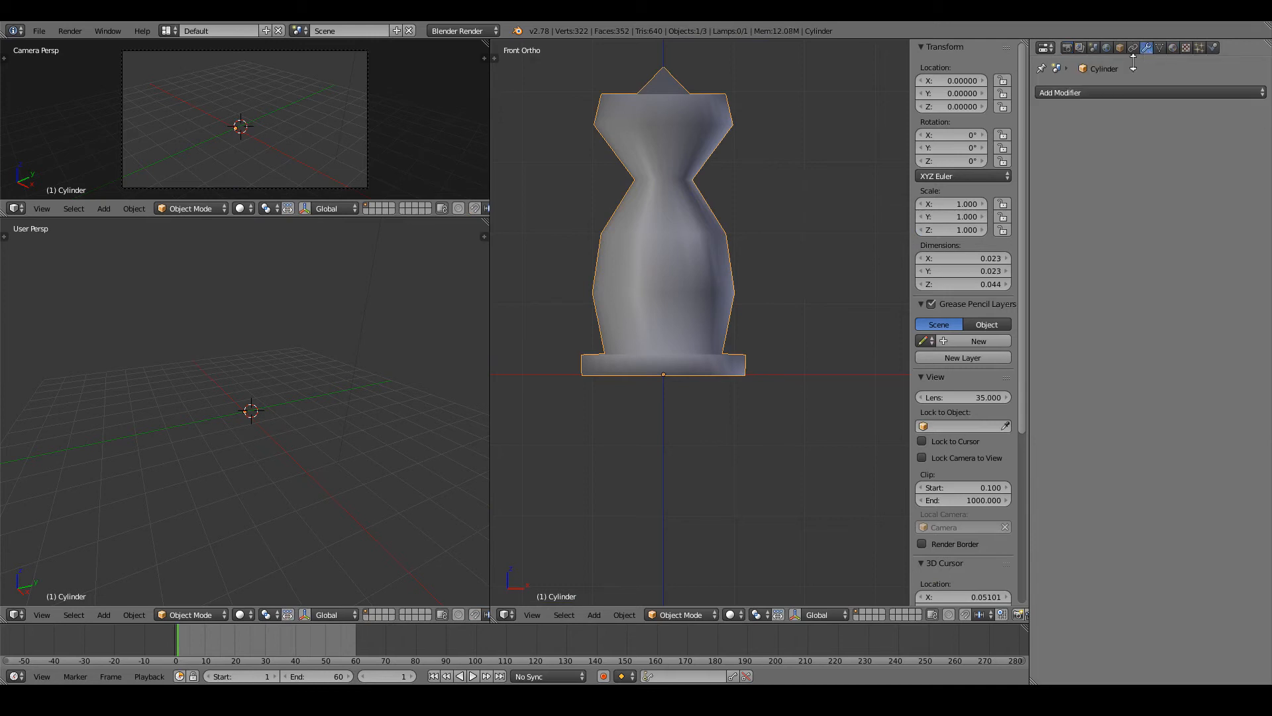
click(1076, 93)
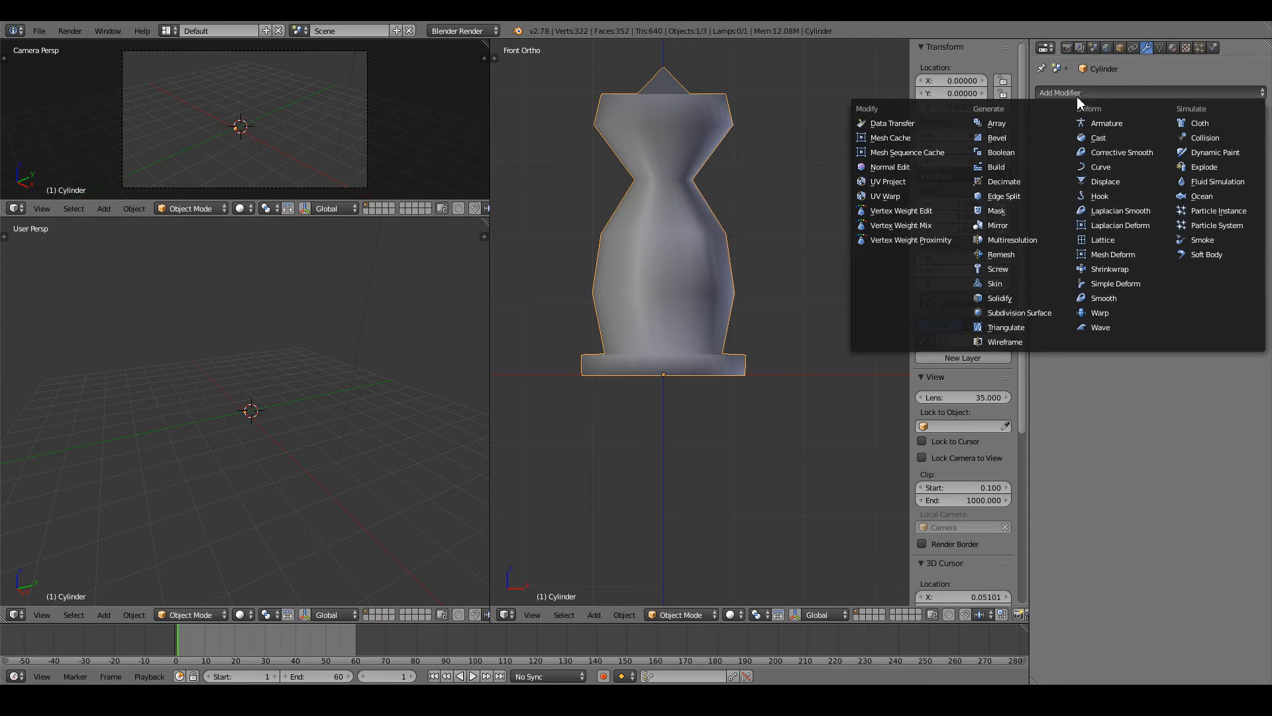
click(1025, 314)
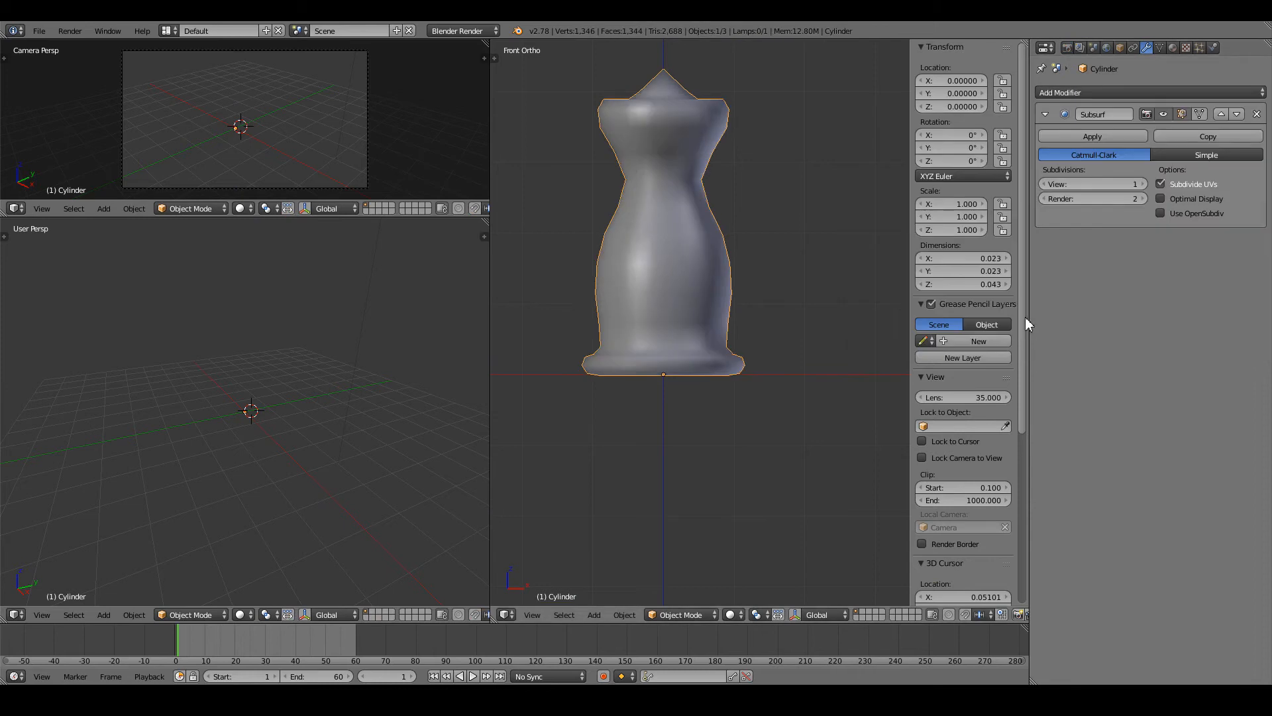
click(1139, 184)
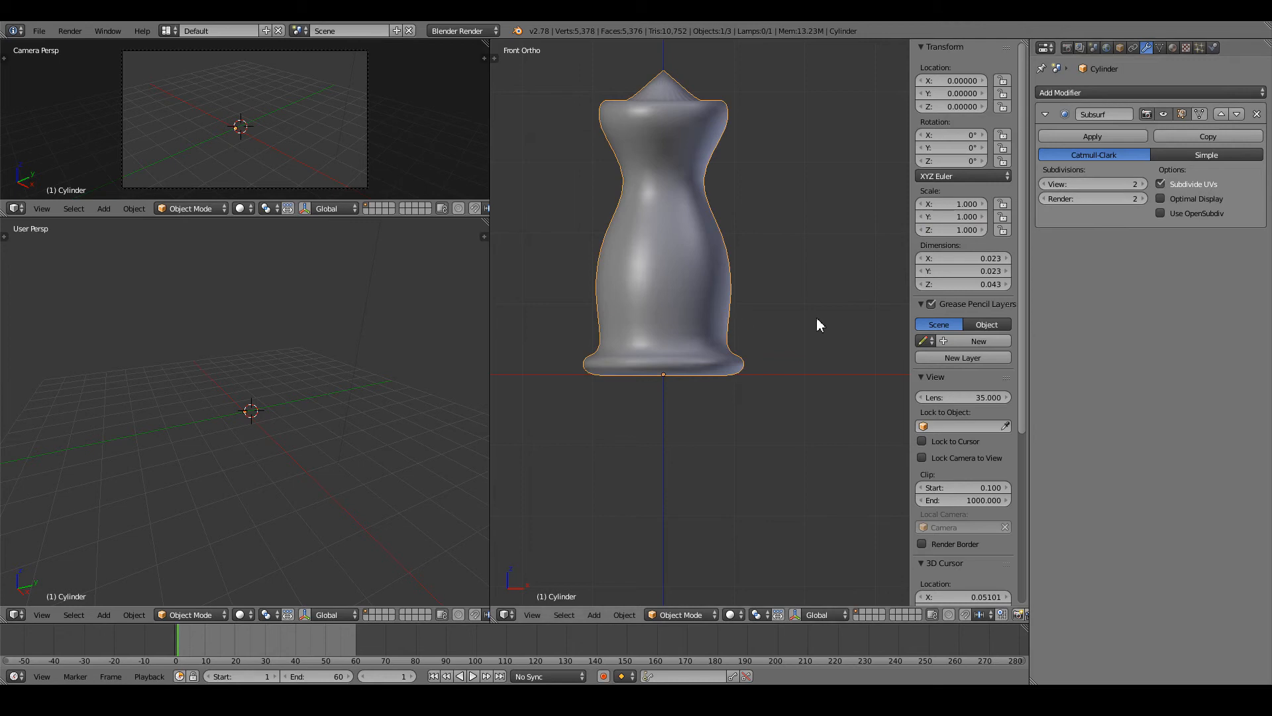
click(1143, 184)
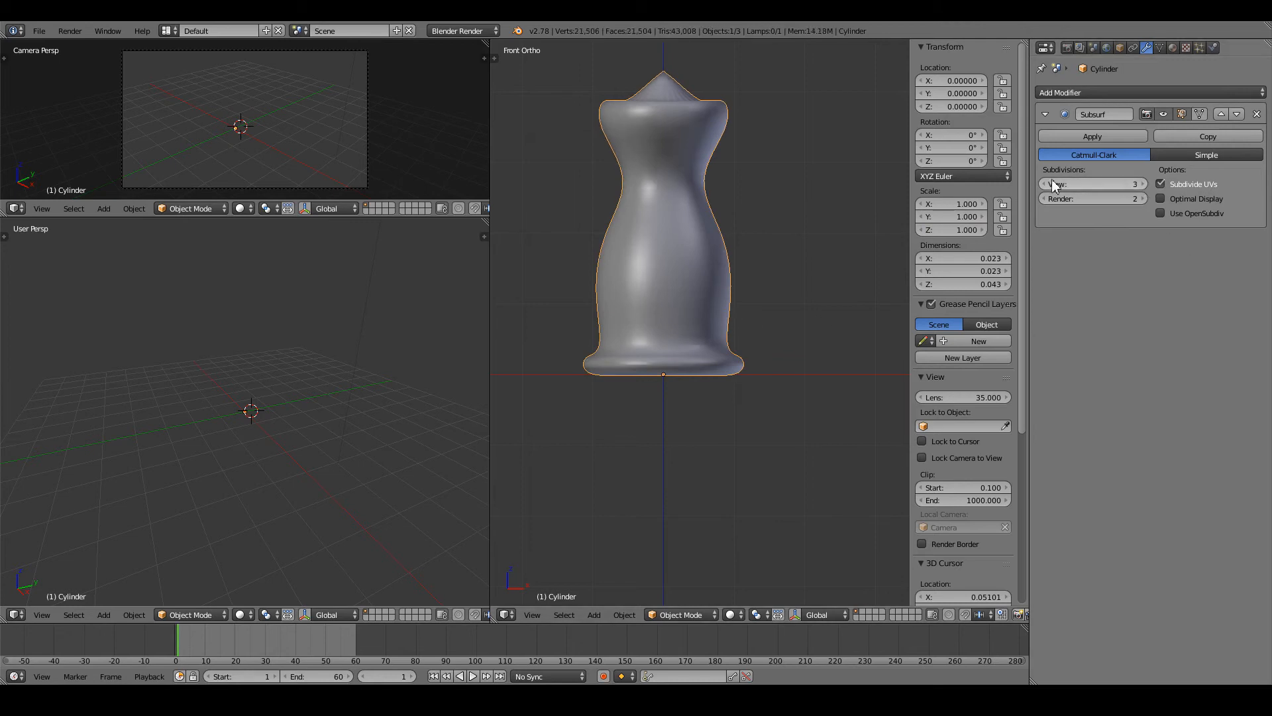
click(1046, 184)
click(1142, 199)
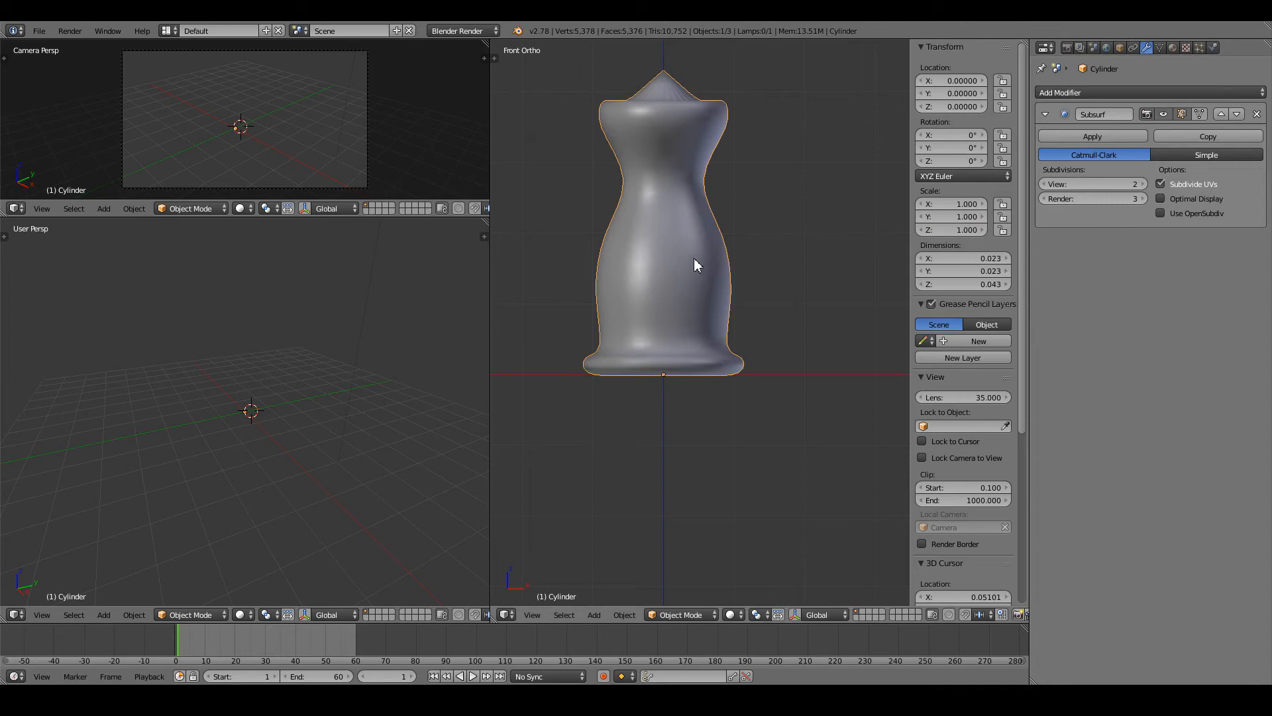
key(Tab)
scroll(740, 367, up, 2)
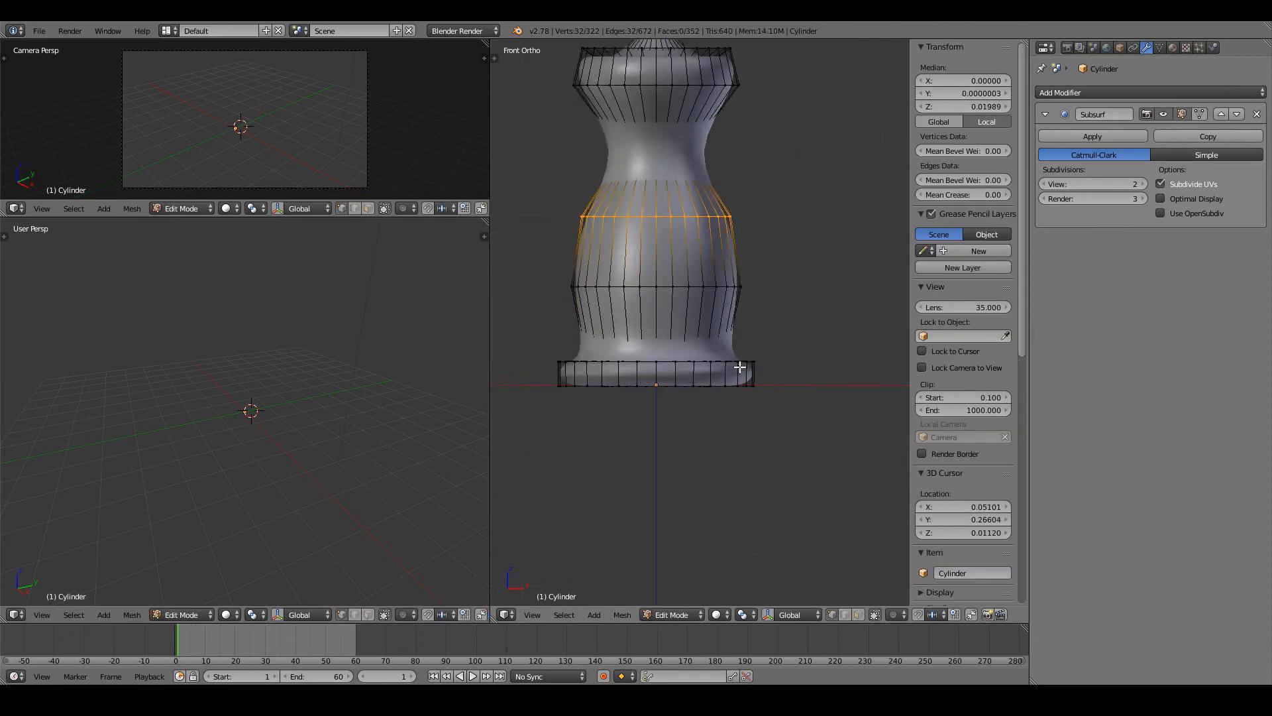
key(Tab)
key(Tab)
click(1042, 184)
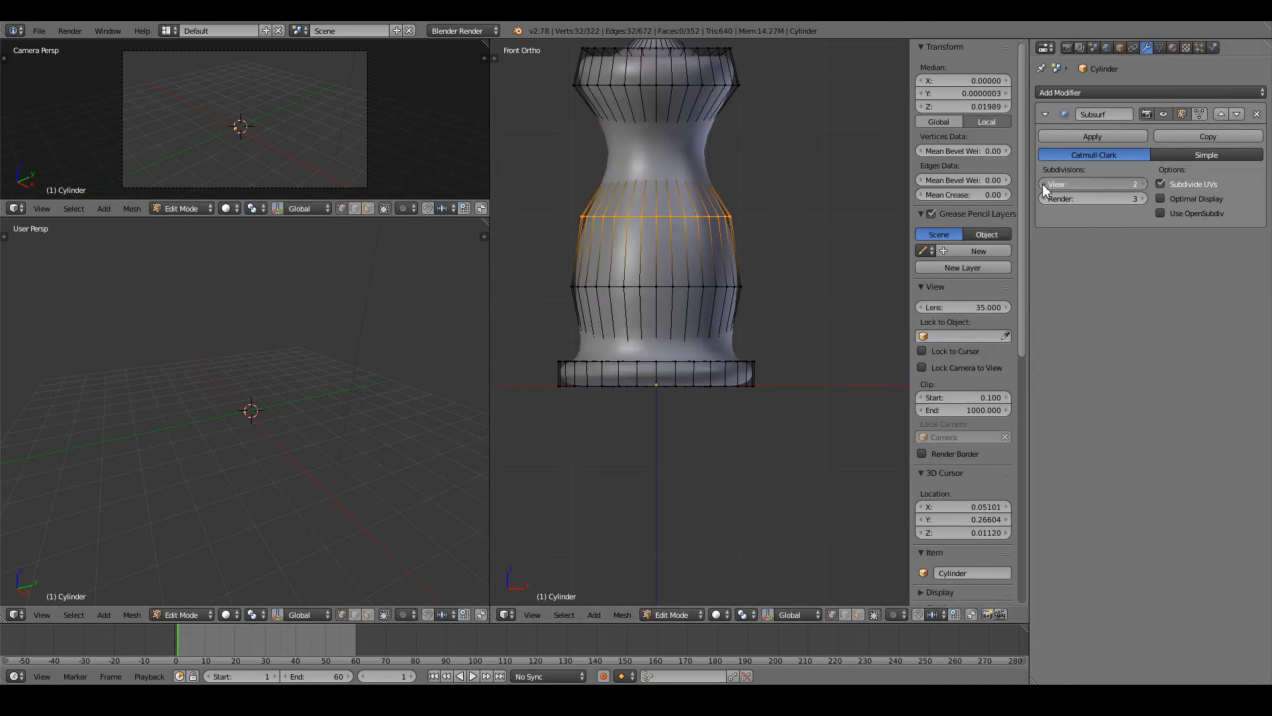
click(1141, 184)
key(Tab)
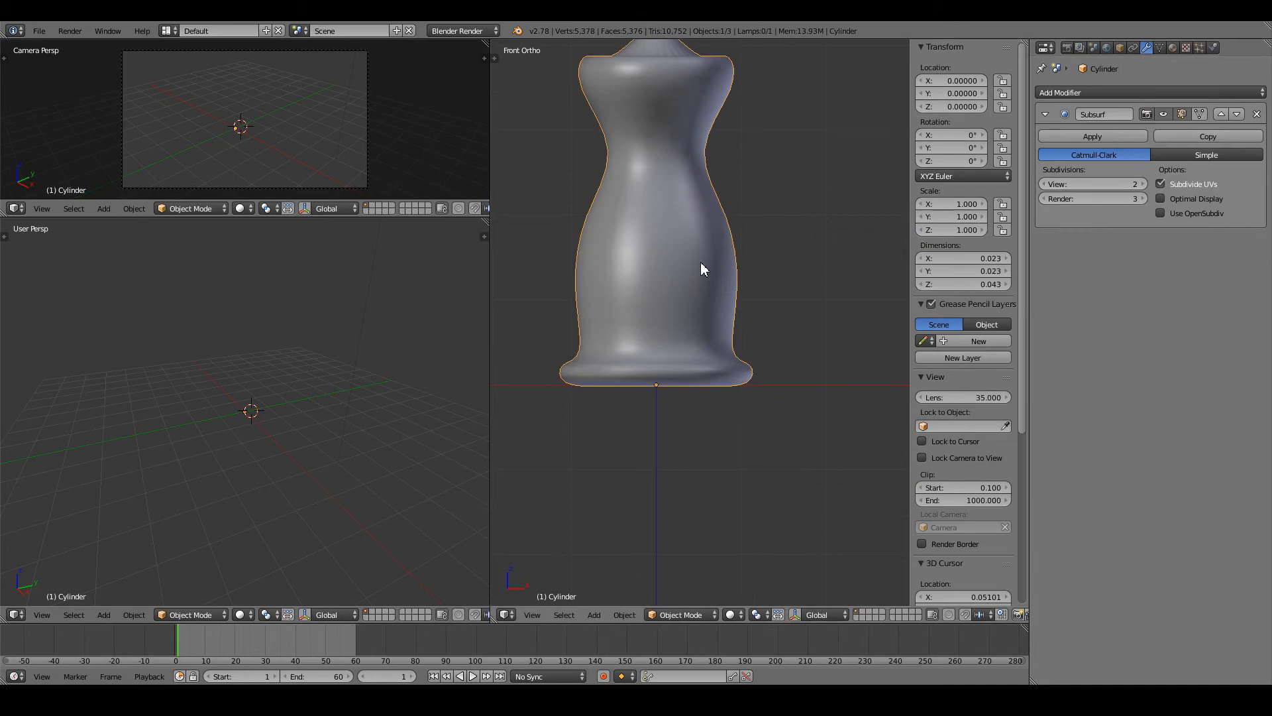
- Assign the existing material named Material to the piece and rename it Marble
click(1173, 48)
click(1045, 135)
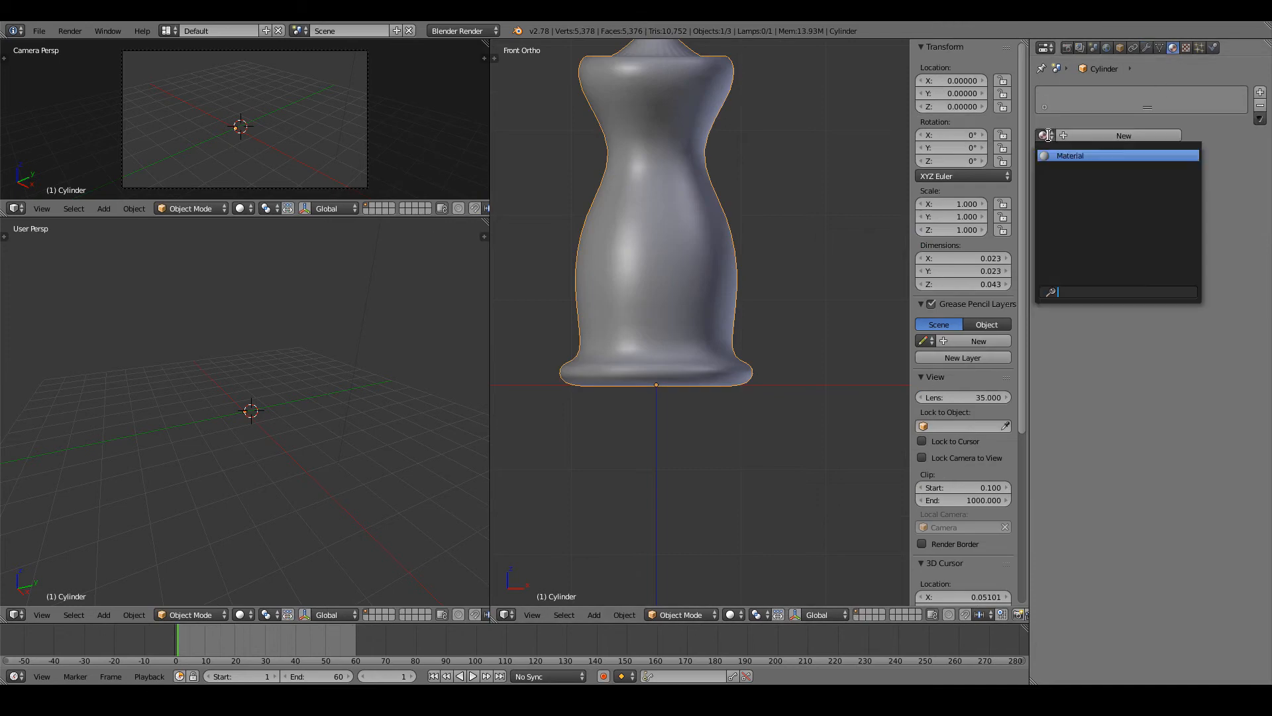
click(1065, 156)
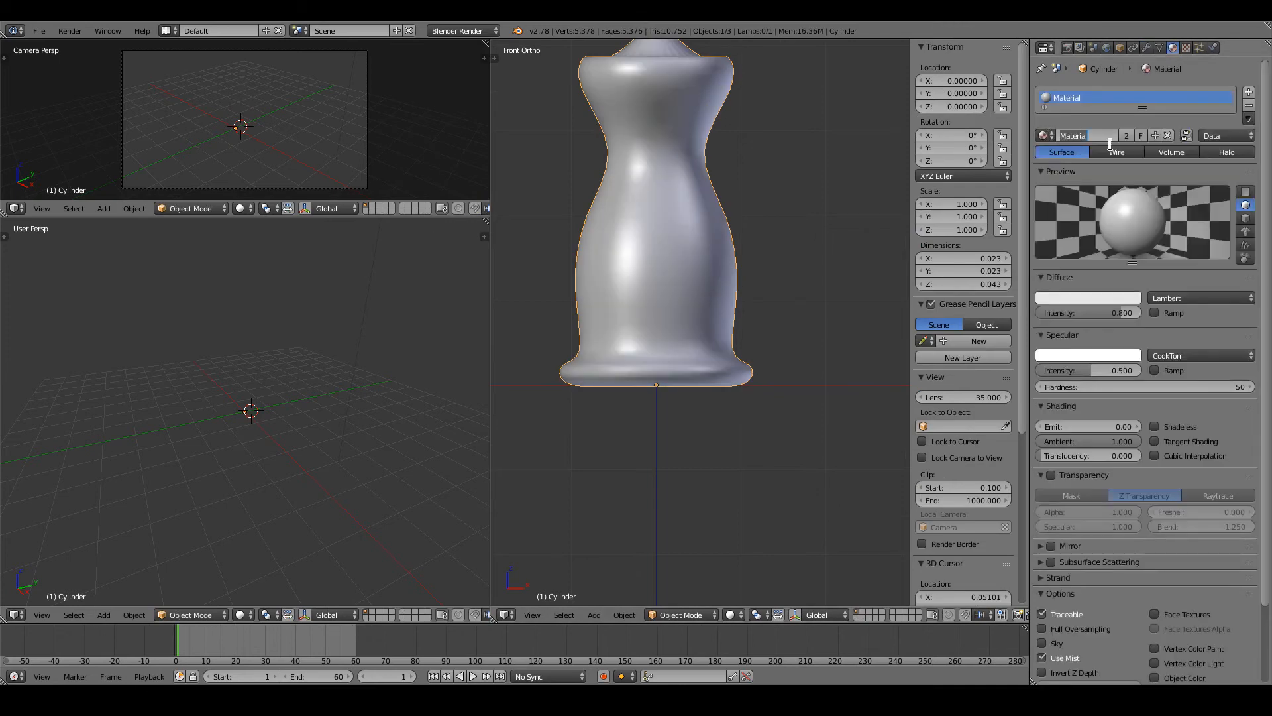
text(Marble)
key(Return)
- Set the Marble material's specular intensity to 0.118, diffuse intensity to 1.000 and diffuse color to blue
drag(1079, 370, 1050, 370)
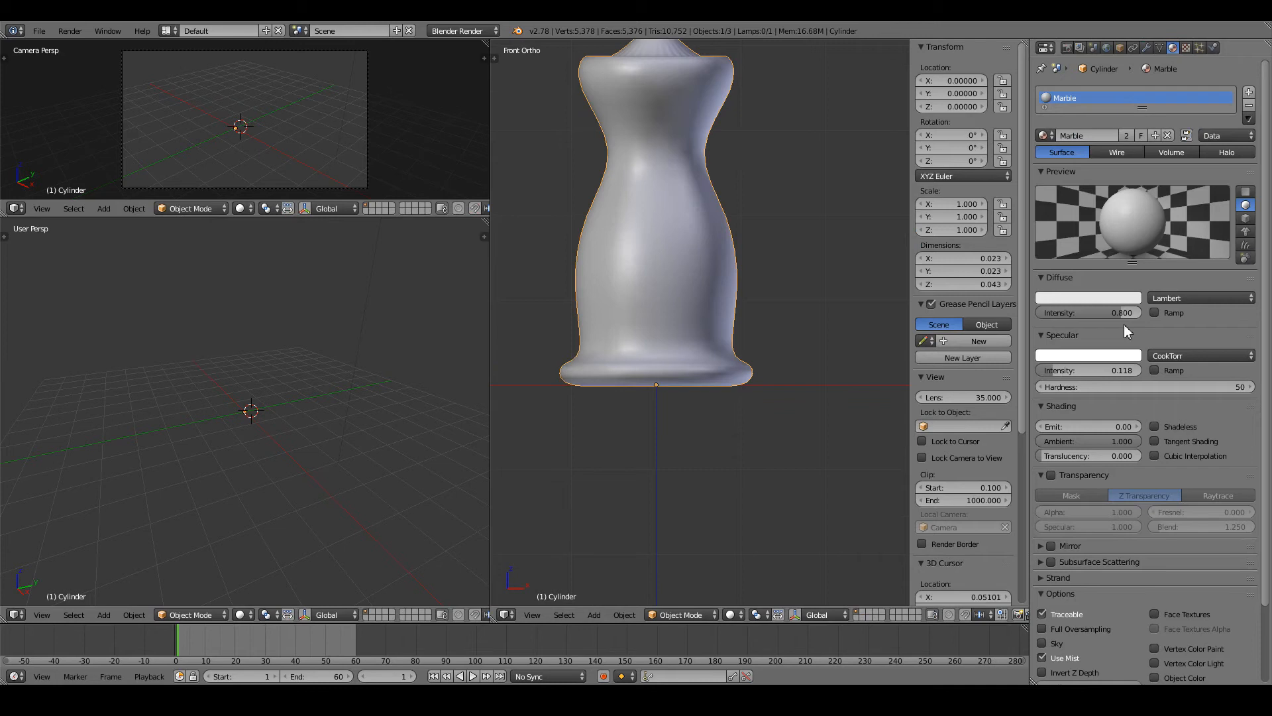
drag(1117, 313, 1142, 314)
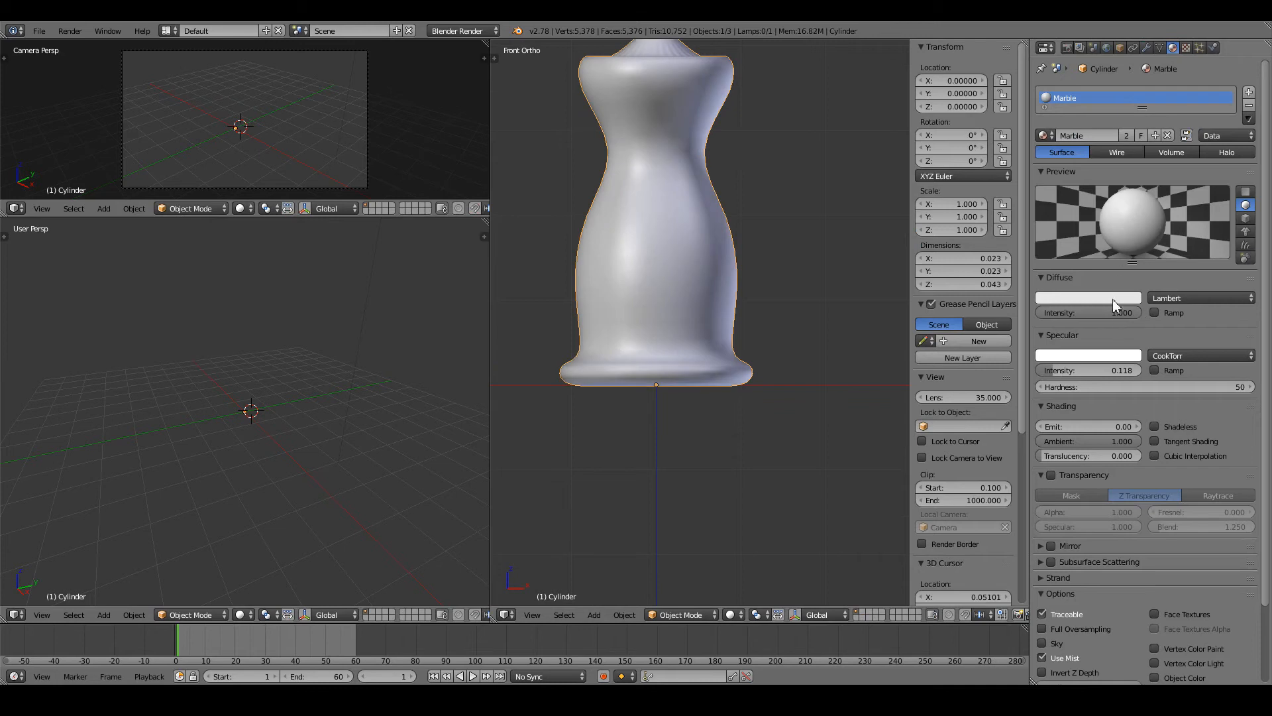
click(1113, 299)
click(1108, 173)
click(747, 263)
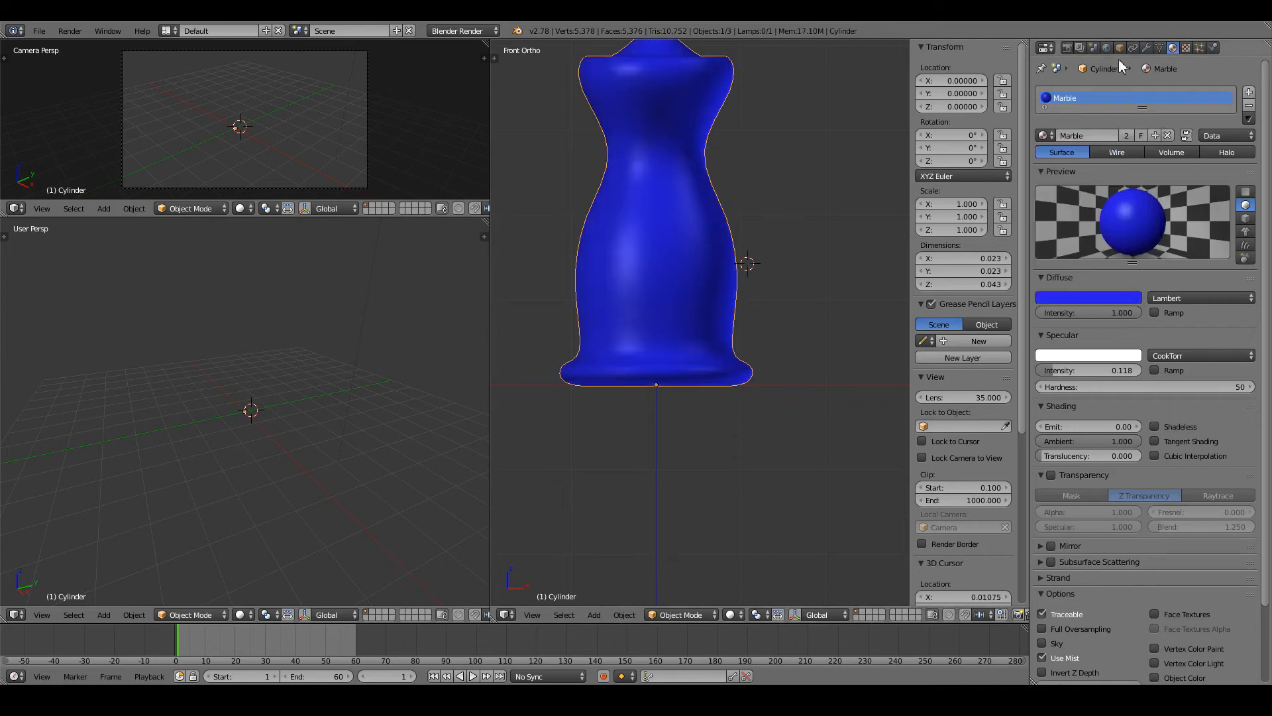
- Rename the Marble material's texture as MarlbeTex and set its type to Marble
click(1185, 48)
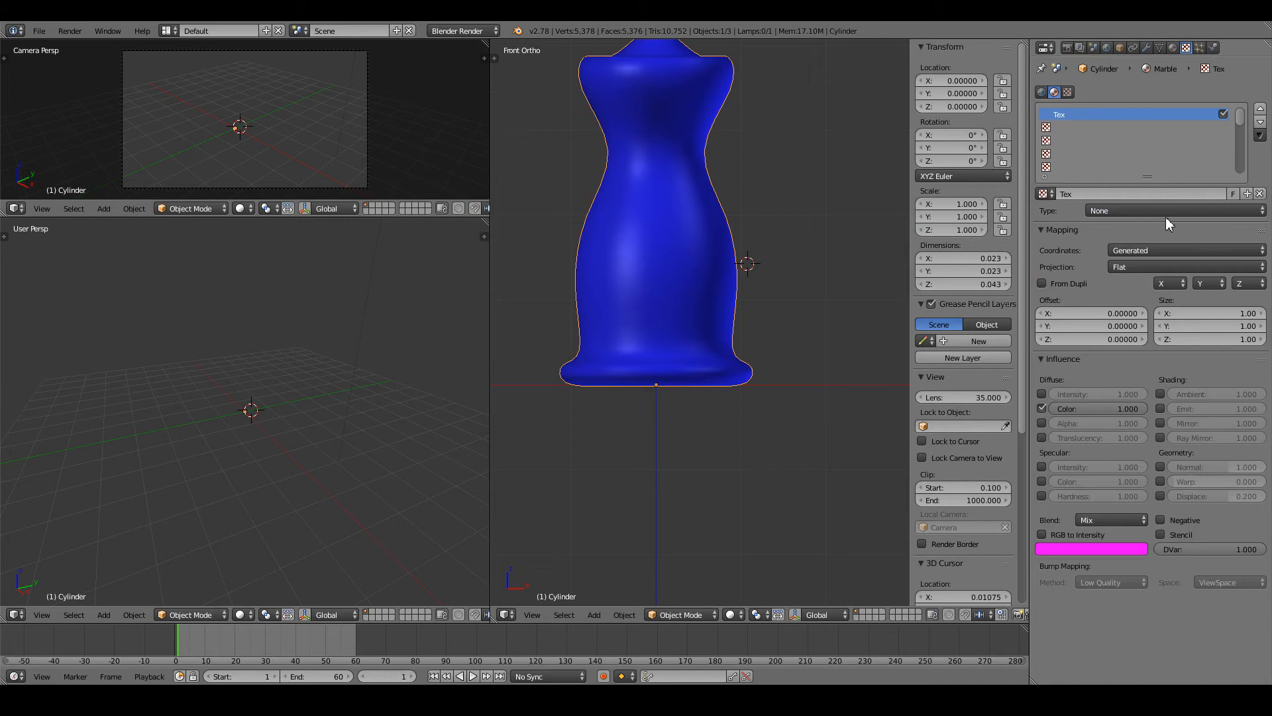
click(1164, 211)
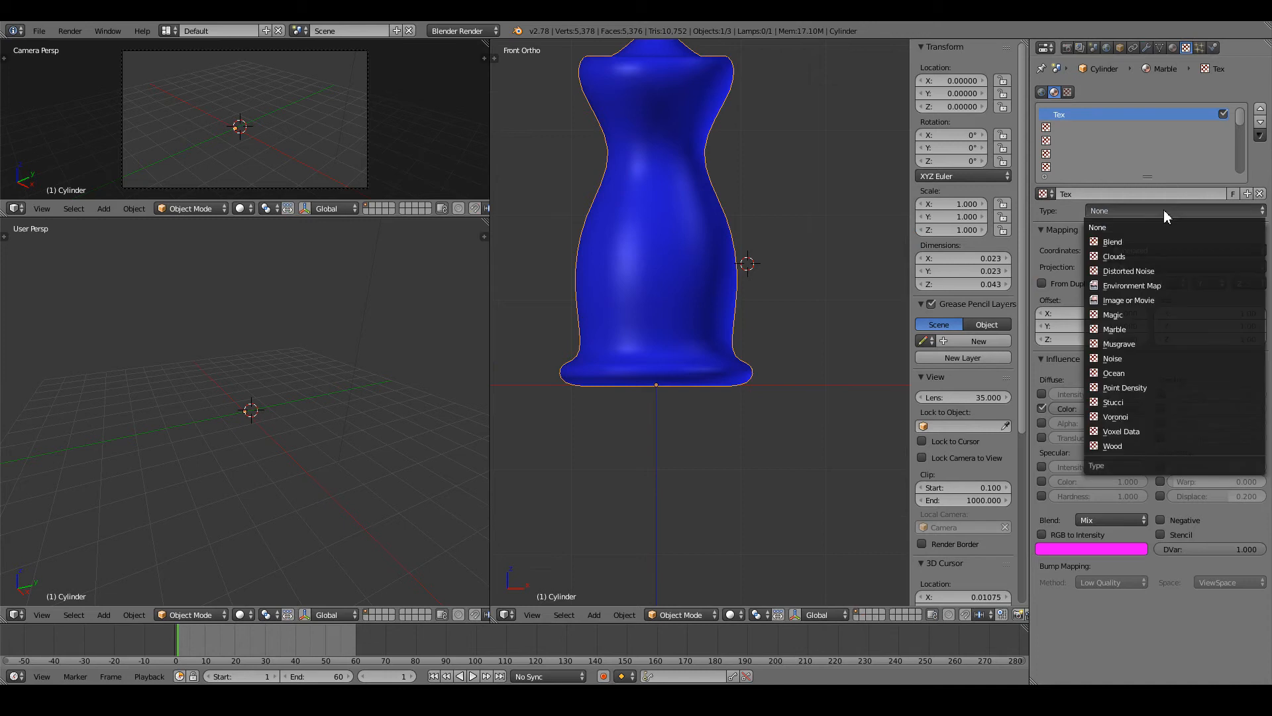
click(1073, 193)
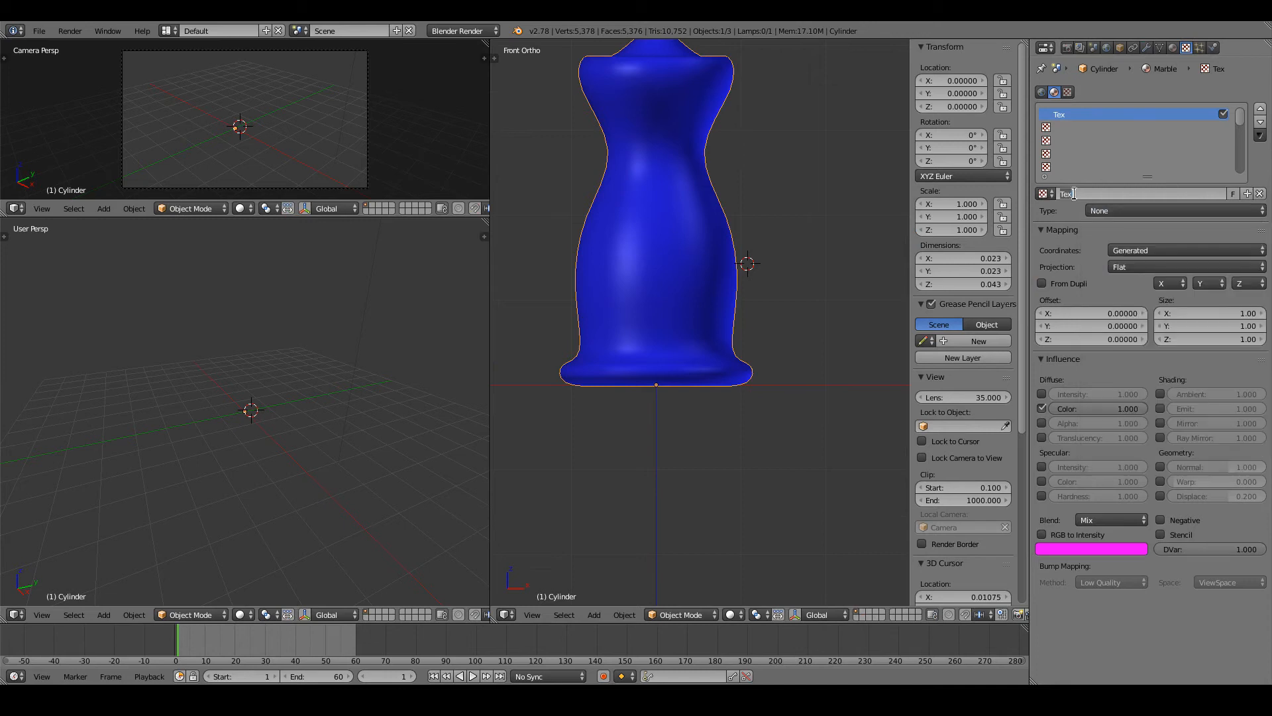
text(Clo)
text(MarlbeTex)
key(Return)
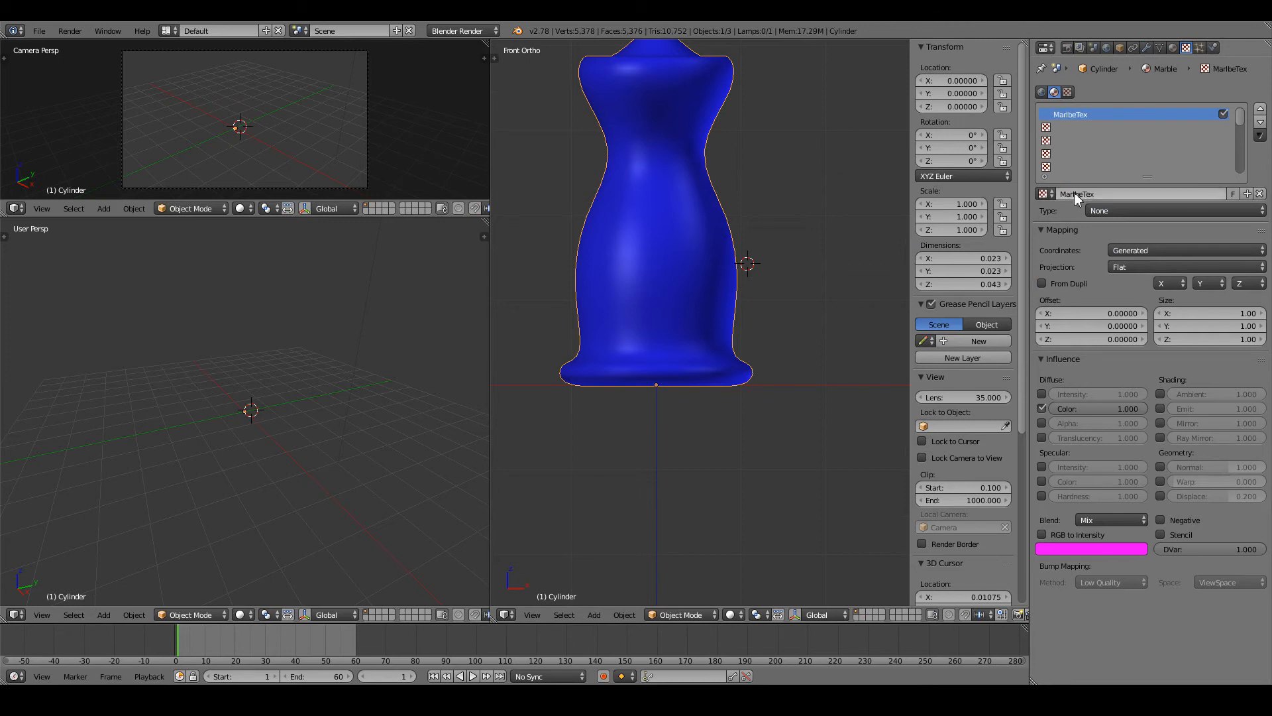
click(1155, 212)
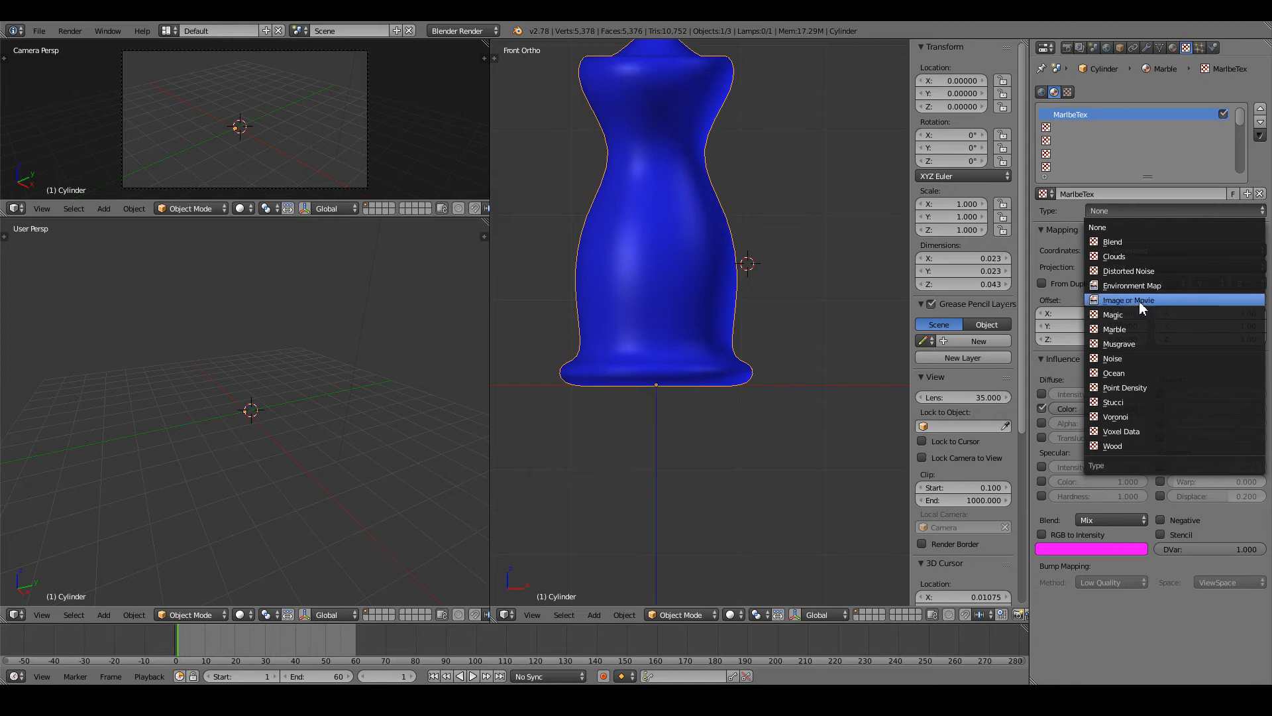
click(1132, 328)
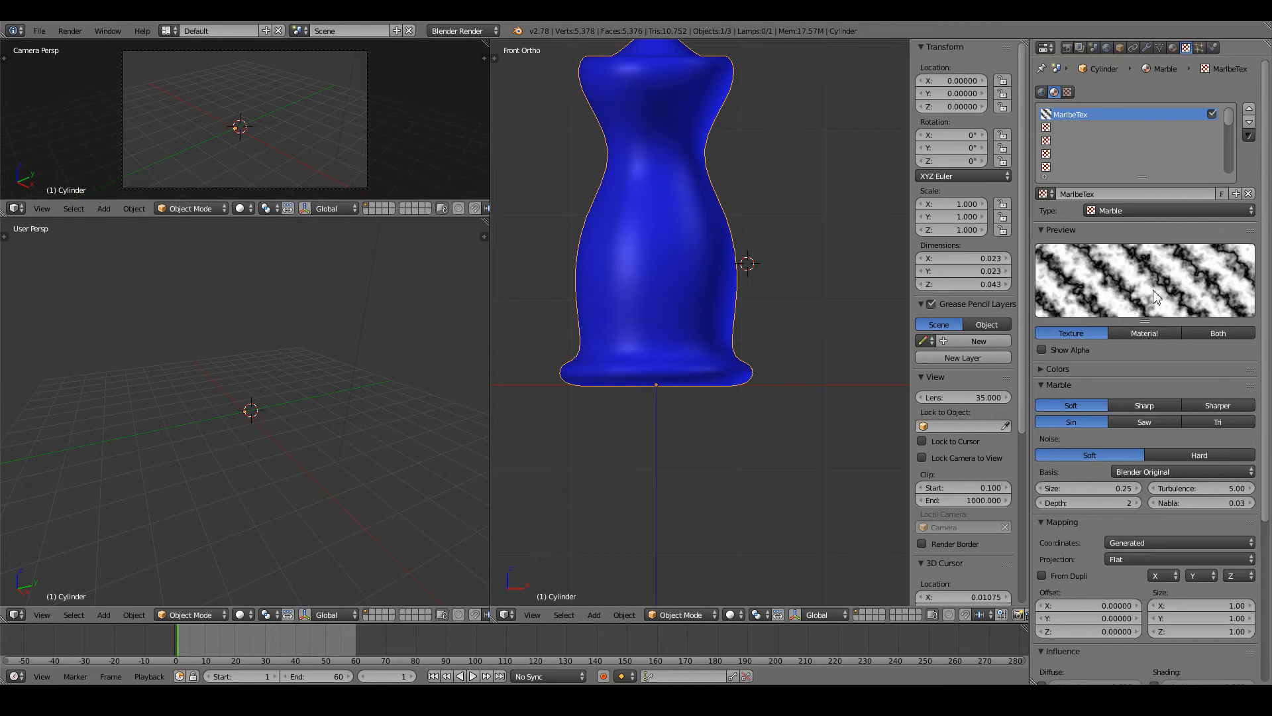
scroll(1203, 355, down, 5)
scroll(1206, 347, down, 2)
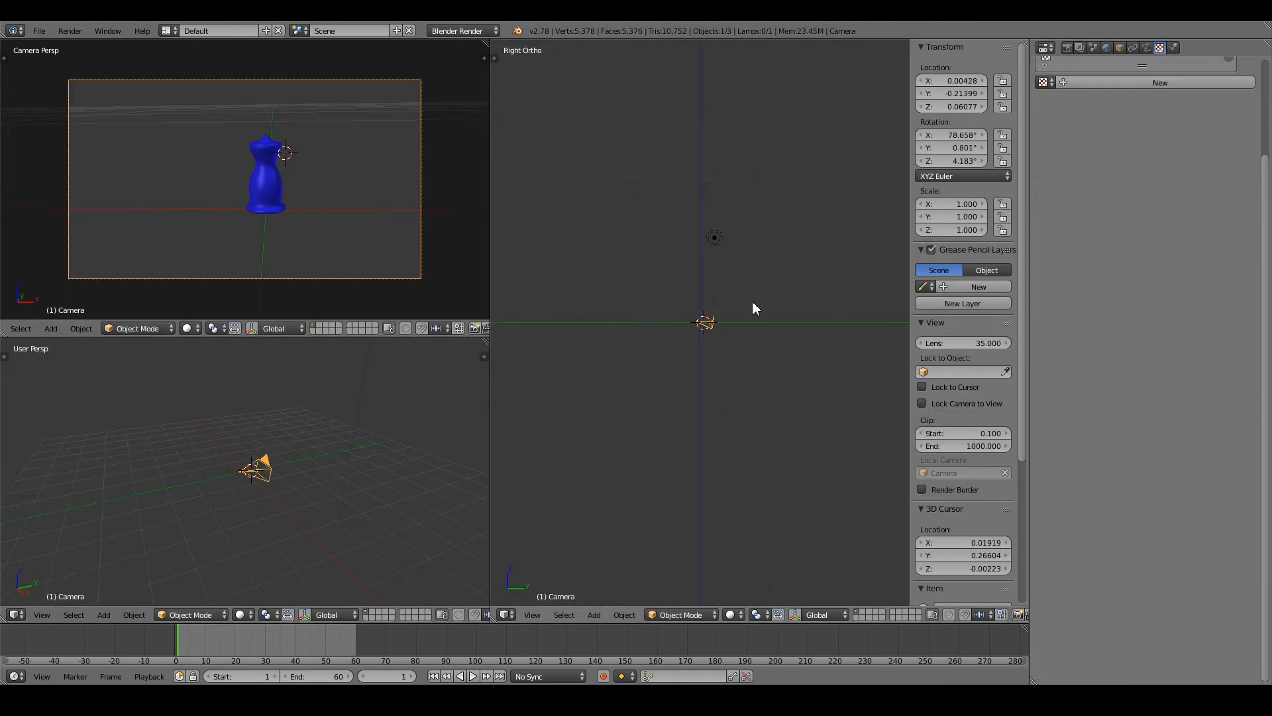
- Move the camera and the lamp from the first layer to layers in the second block's lower row
key(m)
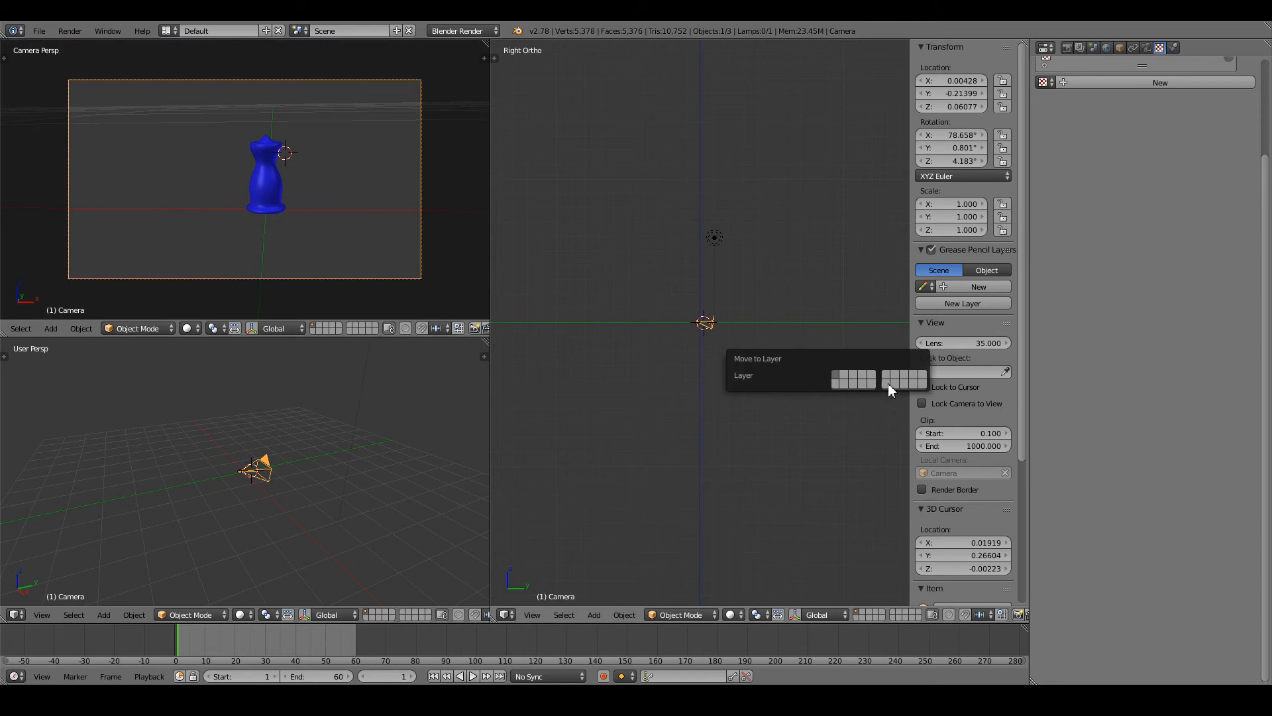
click(888, 383)
scroll(737, 163, up, 3)
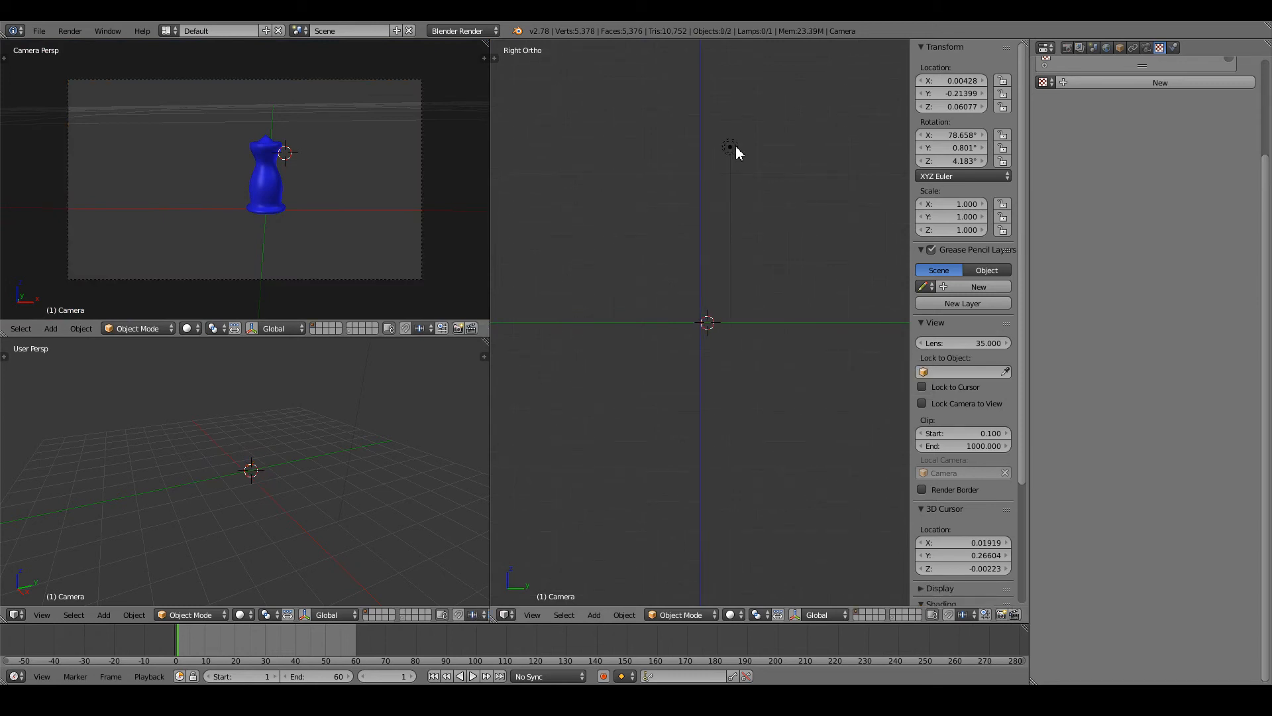
right_click(733, 149)
scroll(734, 150, up, 2)
key(m)
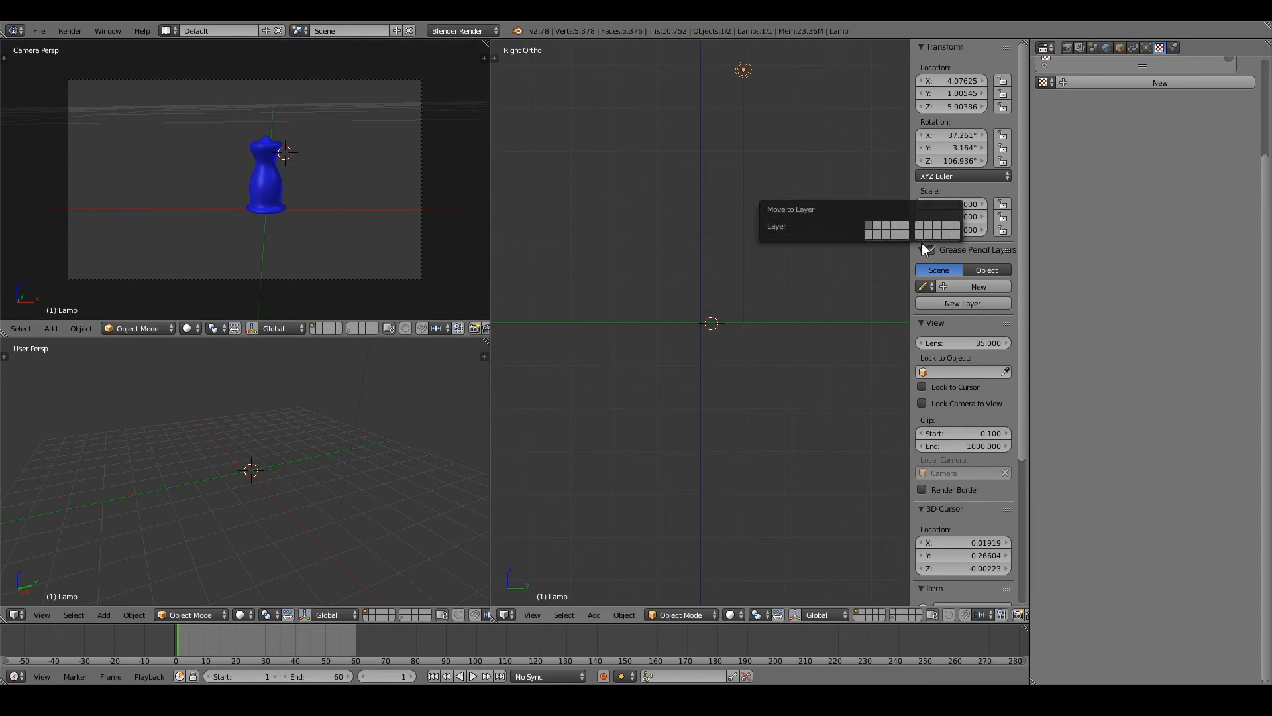
click(930, 234)
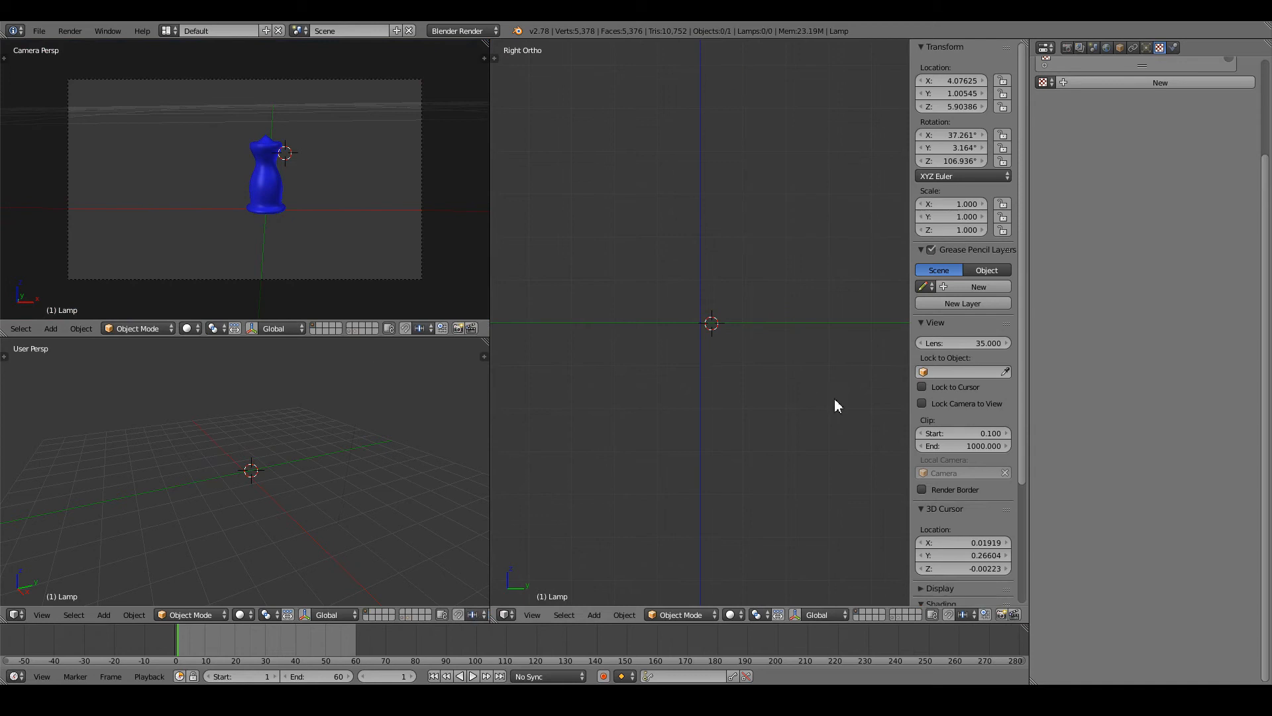
- Show the layers holding the lamp and camera alongside the first layer, and save the file
shift+click(896, 619)
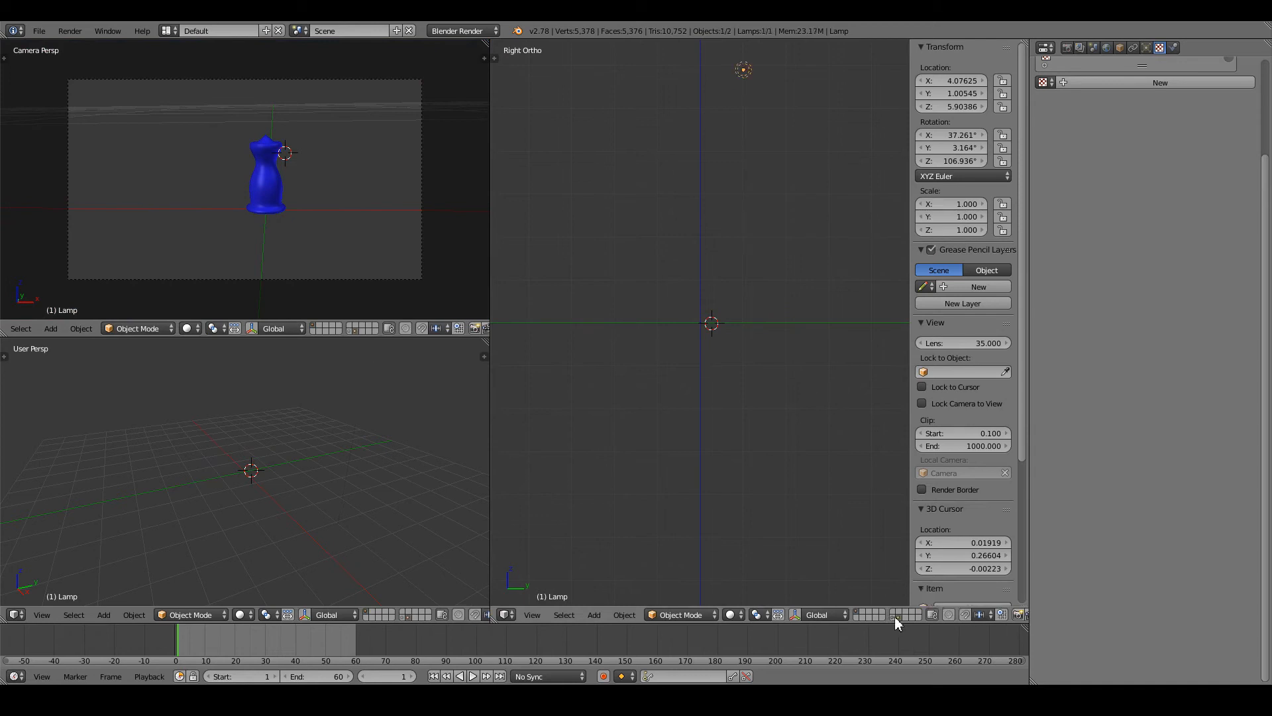
key(ctrl+s)
click(816, 439)
- Move the lamp in the side view to about Y -1.47, Z 1.56
scroll(818, 307, down, 5)
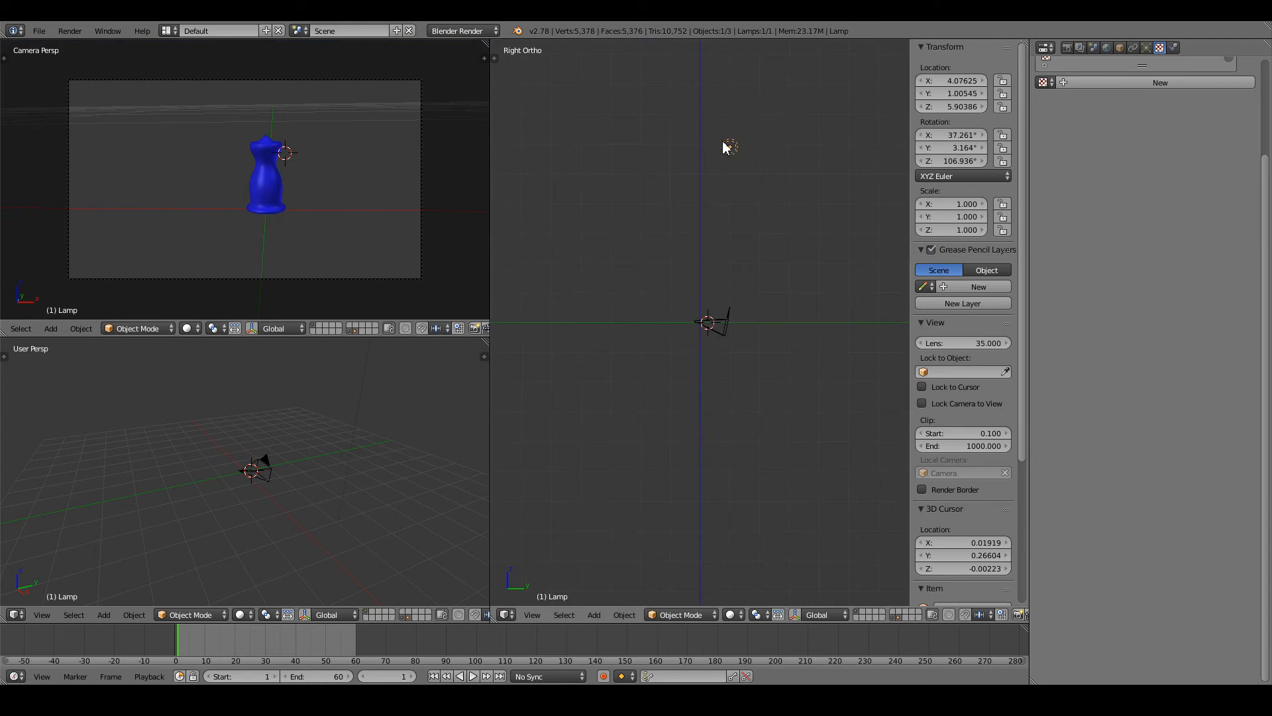
key(g)
click(654, 290)
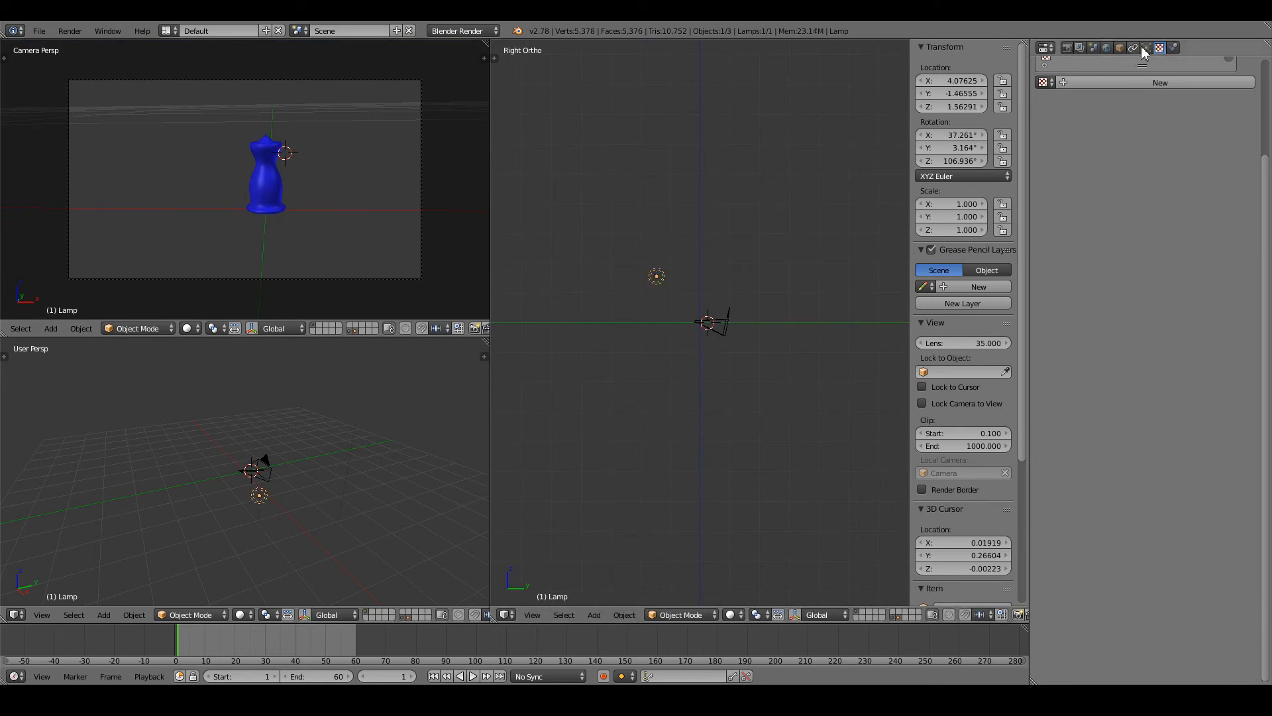
- Turn off the lamp's shadow with No Shadow and change its type to Spot
click(1145, 48)
click(1102, 367)
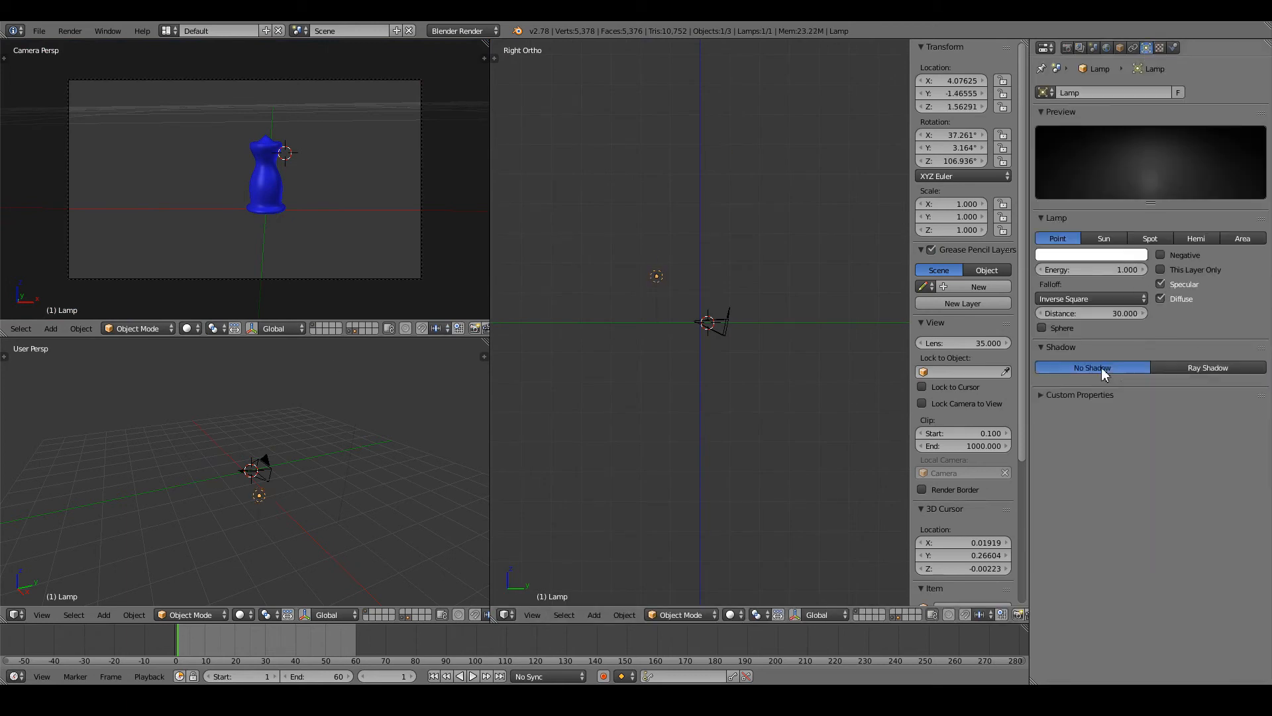
click(1150, 238)
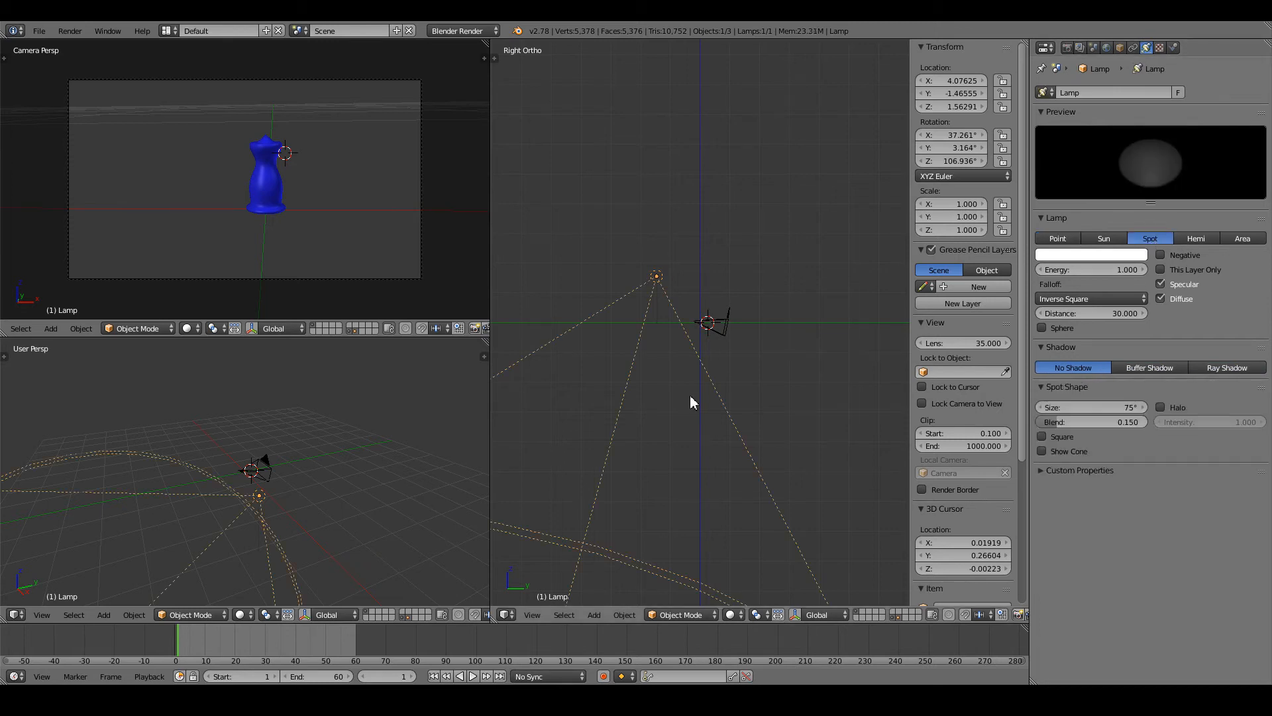
- Clear the spot lamp's rotation and tilt it to about 45.4° around X
key(alt+r)
key(r)
click(813, 357)
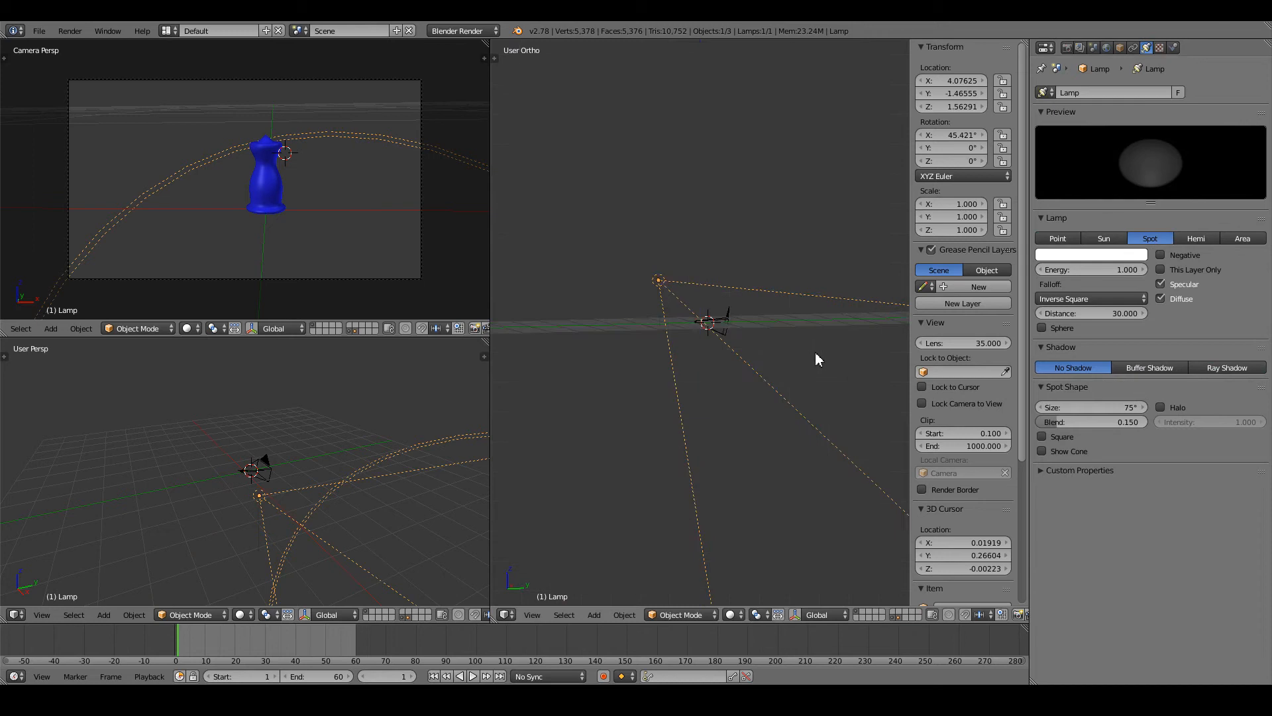
- From the top view, place the spot lamp at about X 1.61, Y -4.49 and rotate it to about 17.1° around Z
key(KP_7)
key(g)
click(706, 484)
key(r)
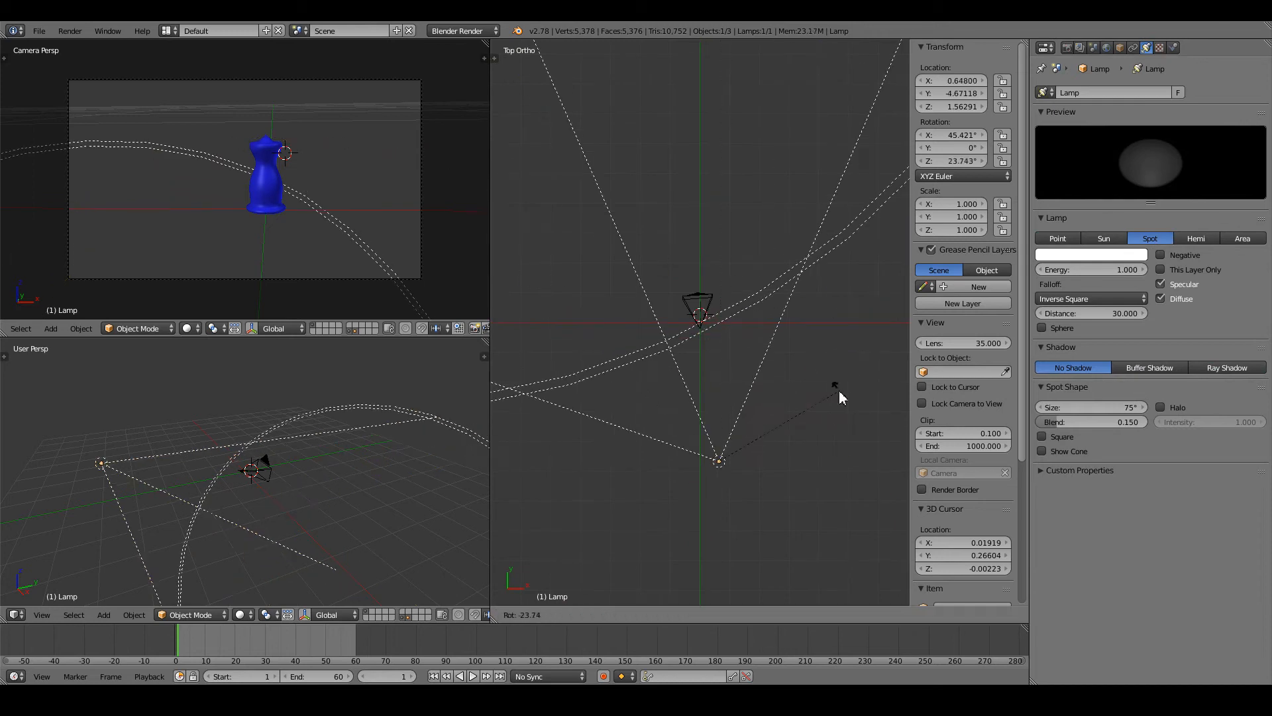
click(851, 437)
key(g)
click(884, 430)
key(r)
click(853, 406)
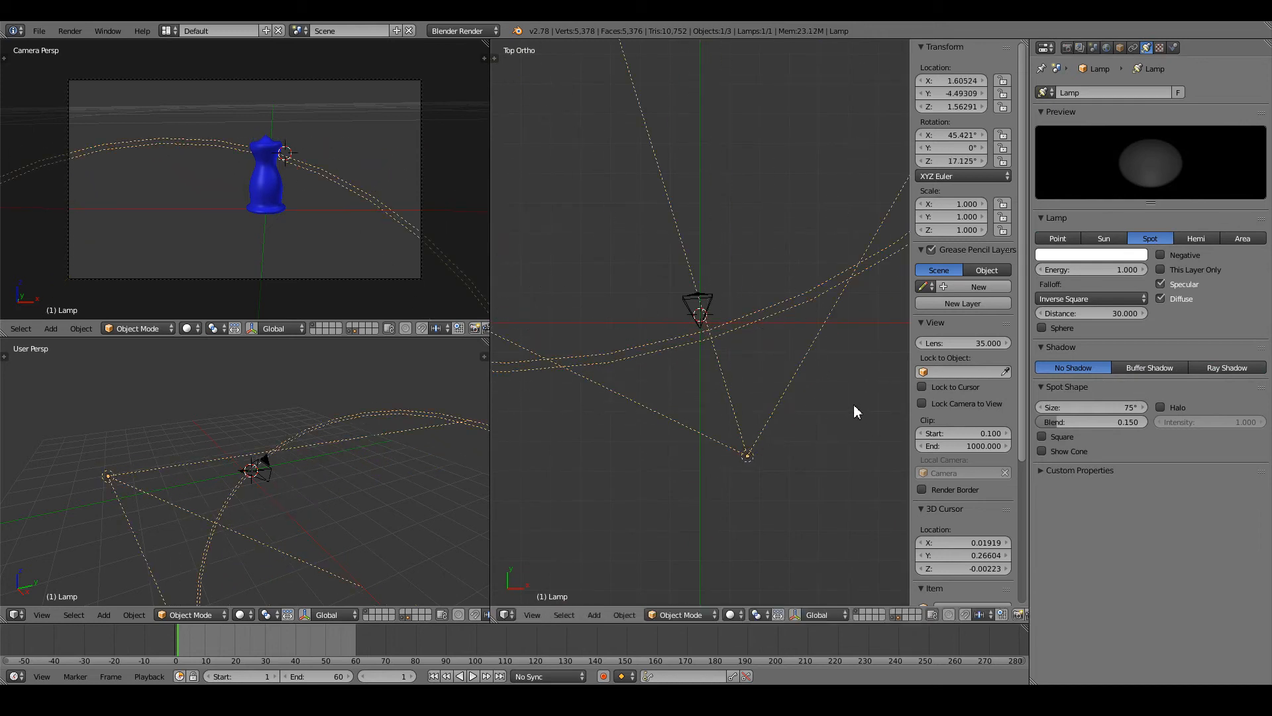
- Duplicate the spot lamp to about X -3.25, Y -2.65 and rotate the copy to about -47° around Z
key(shift+d)
click(704, 363)
key(r)
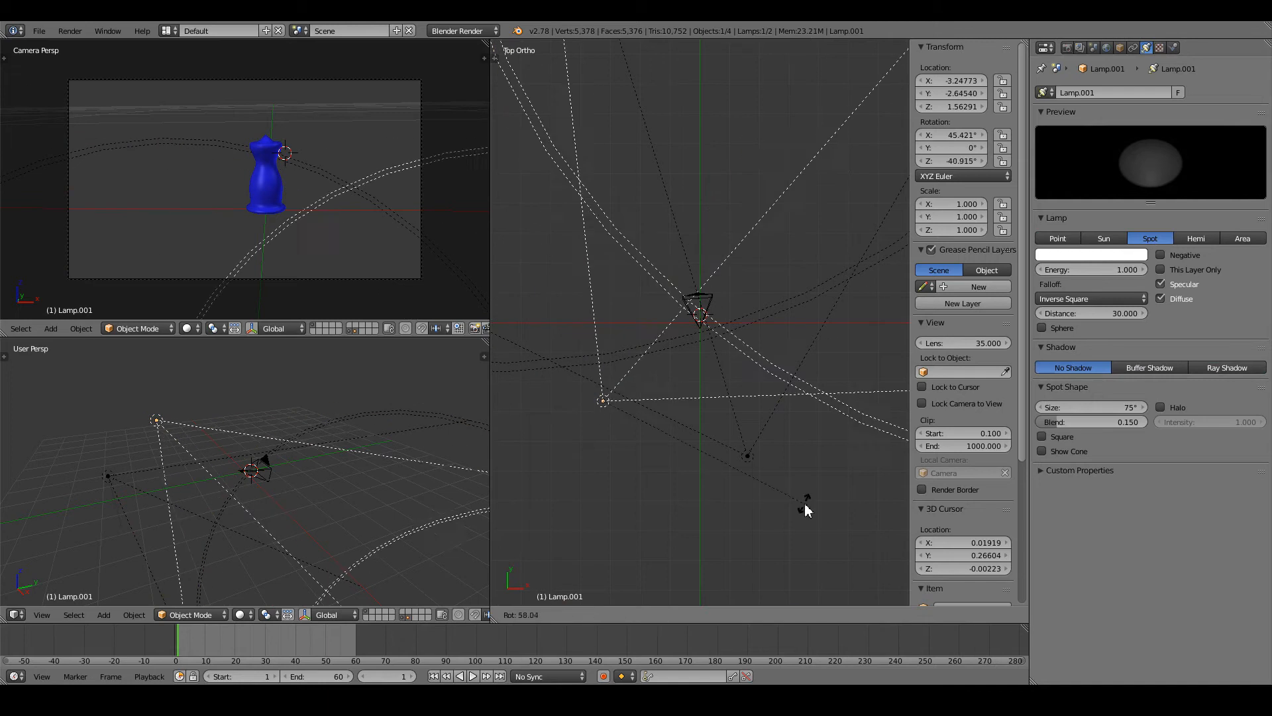
click(795, 531)
- Set the duplicated spot lamp's energy to 2 and the original spot lamp's energy to 3
click(1102, 269)
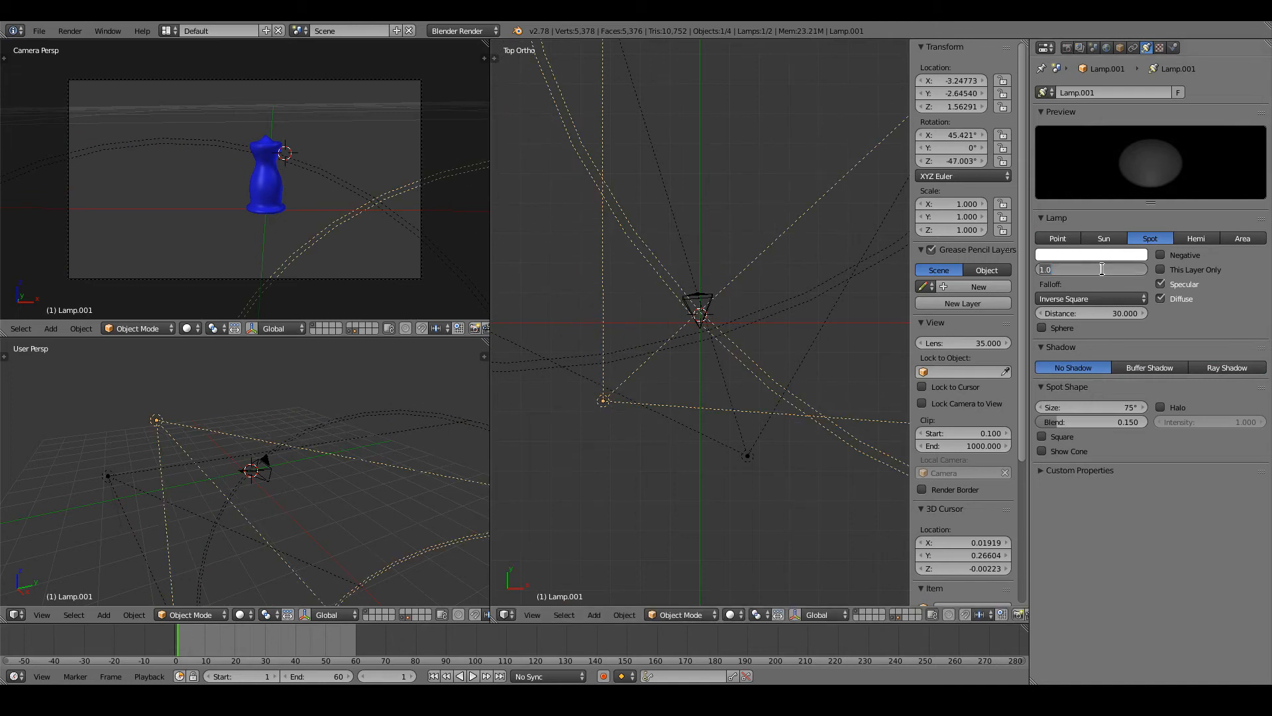
text(2)
key(Return)
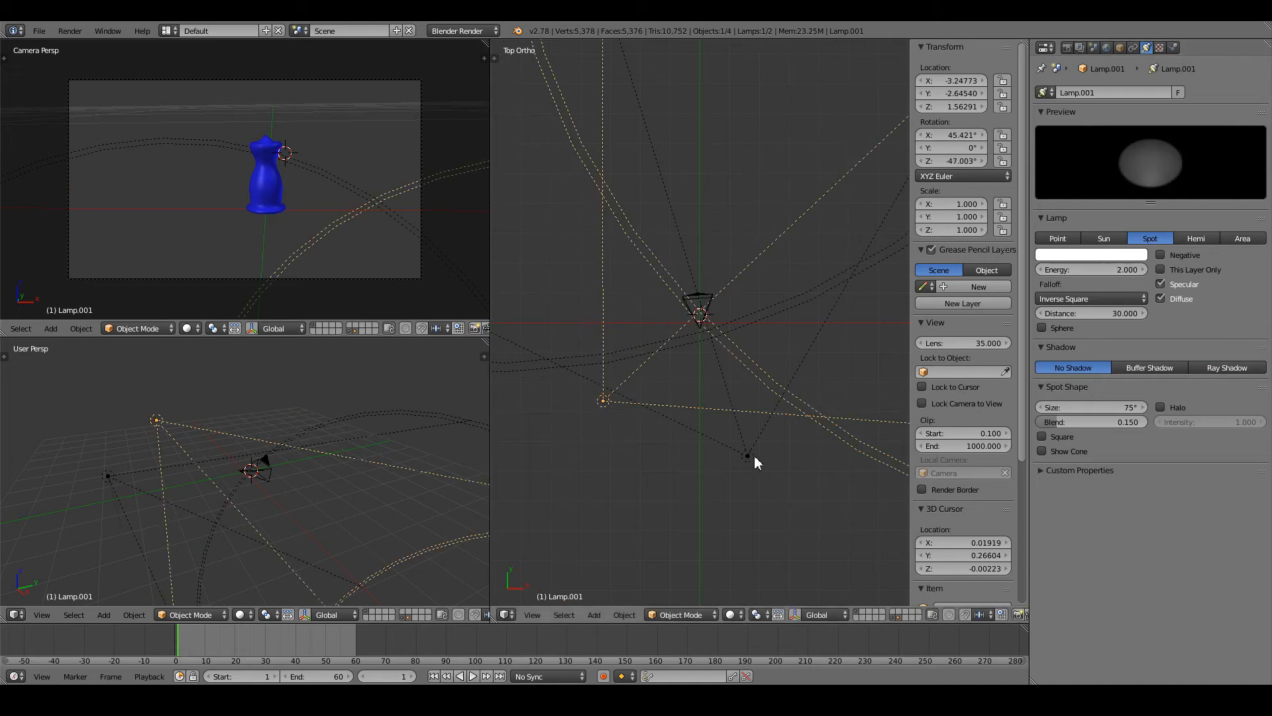
right_click(754, 456)
click(1113, 269)
text(3)
key(Return)
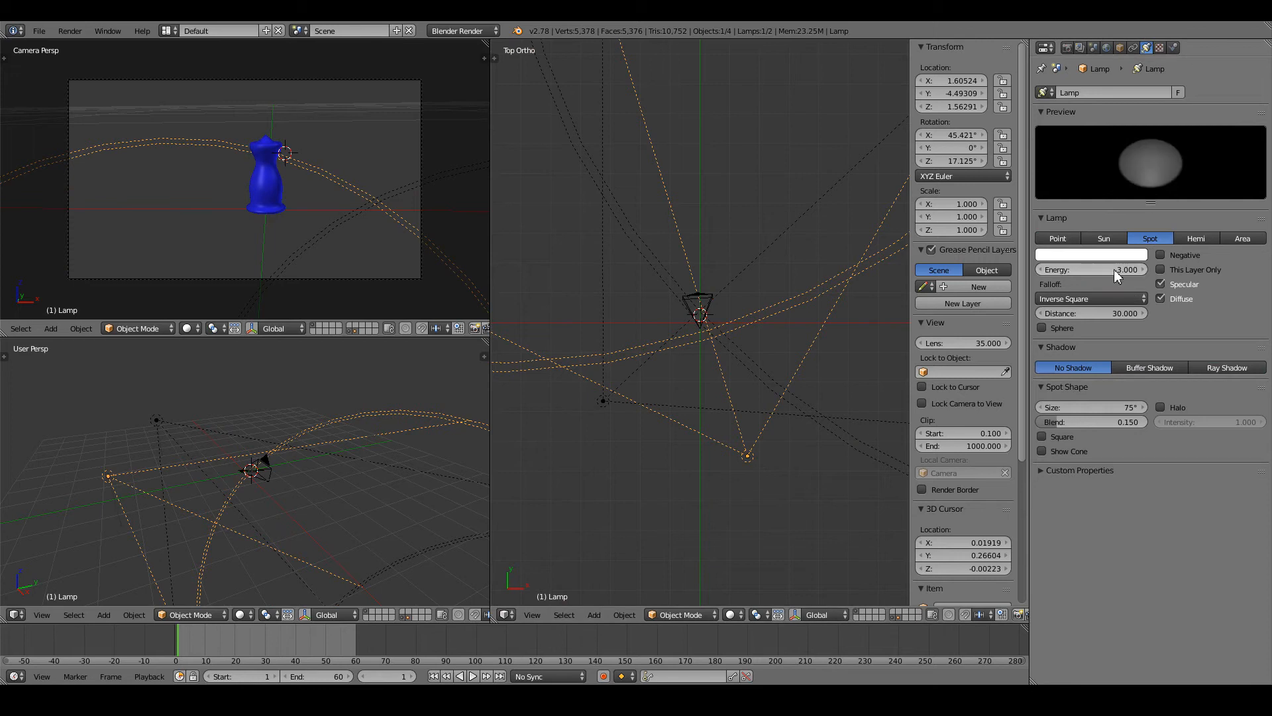
- In the side view, move the energy 2 lamp to about Y -3.65, Z 0.96 and rotate it to about 64° around X
right_click(605, 411)
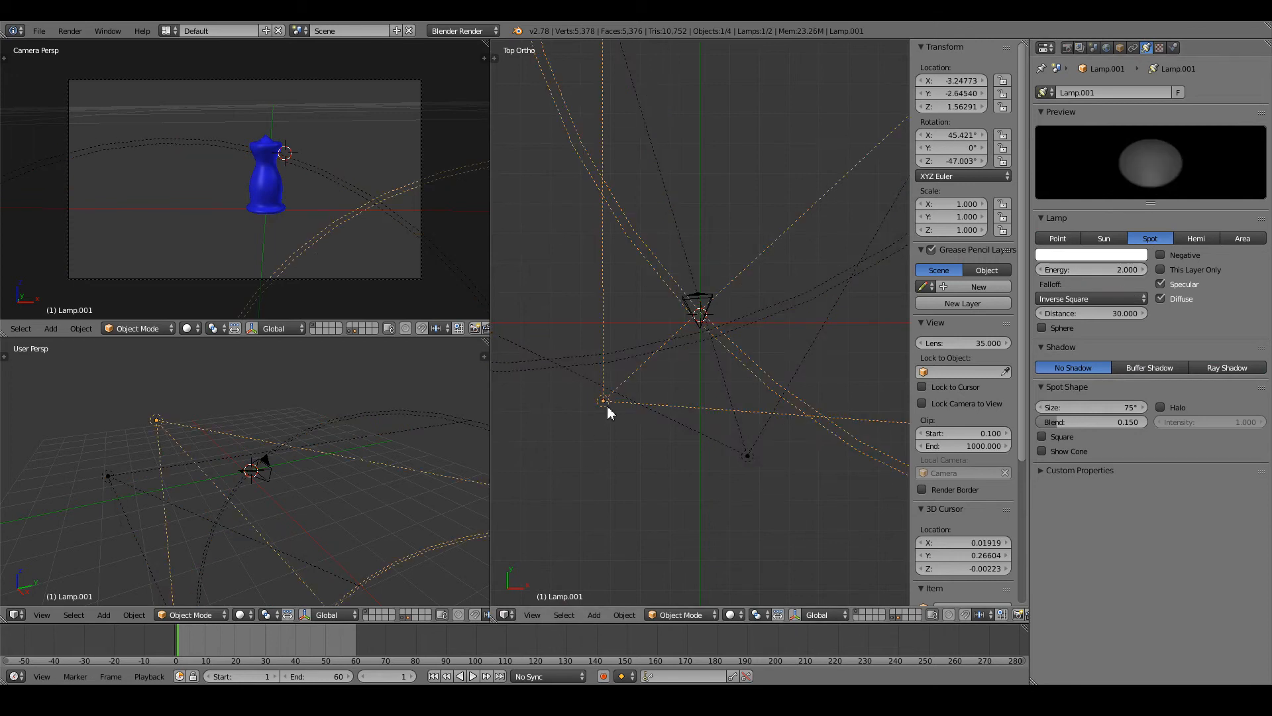
key(KP_3)
key(g)
click(587, 391)
key(r)
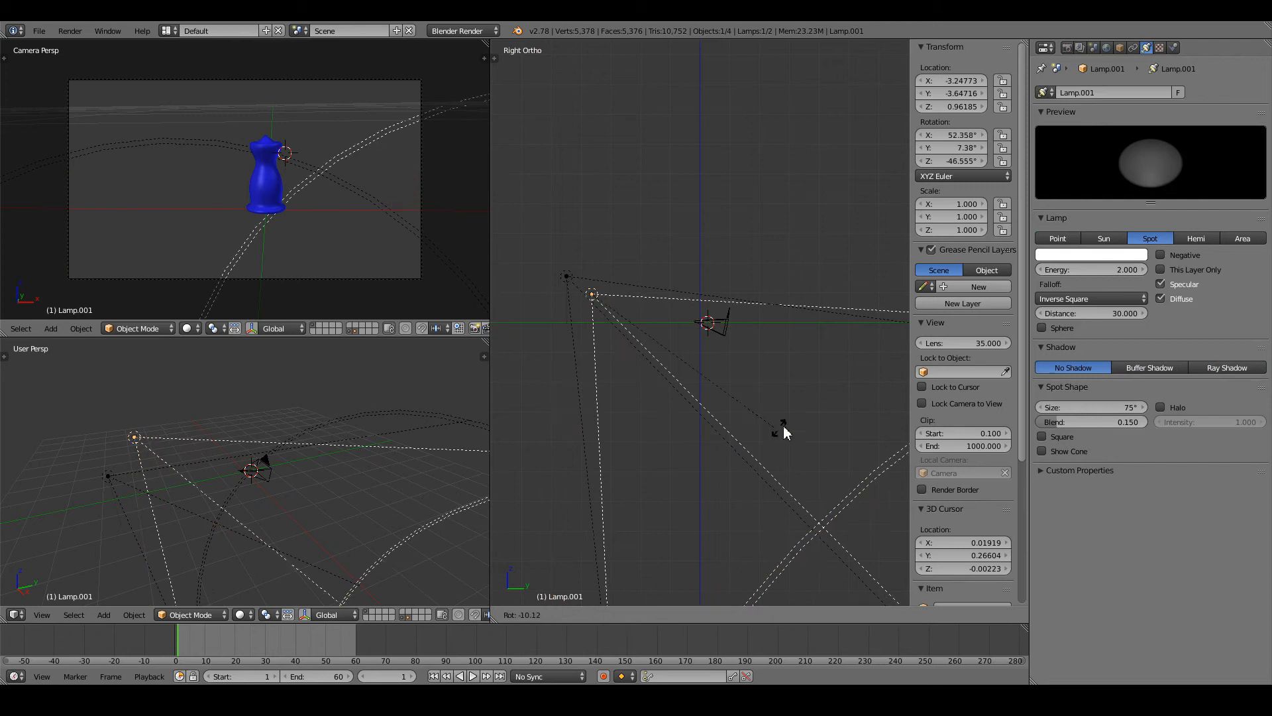
click(769, 353)
- Raise the energy 3 lamp in the side view to about Y -3.98, Z 4.03
right_click(568, 279)
key(g)
click(588, 201)
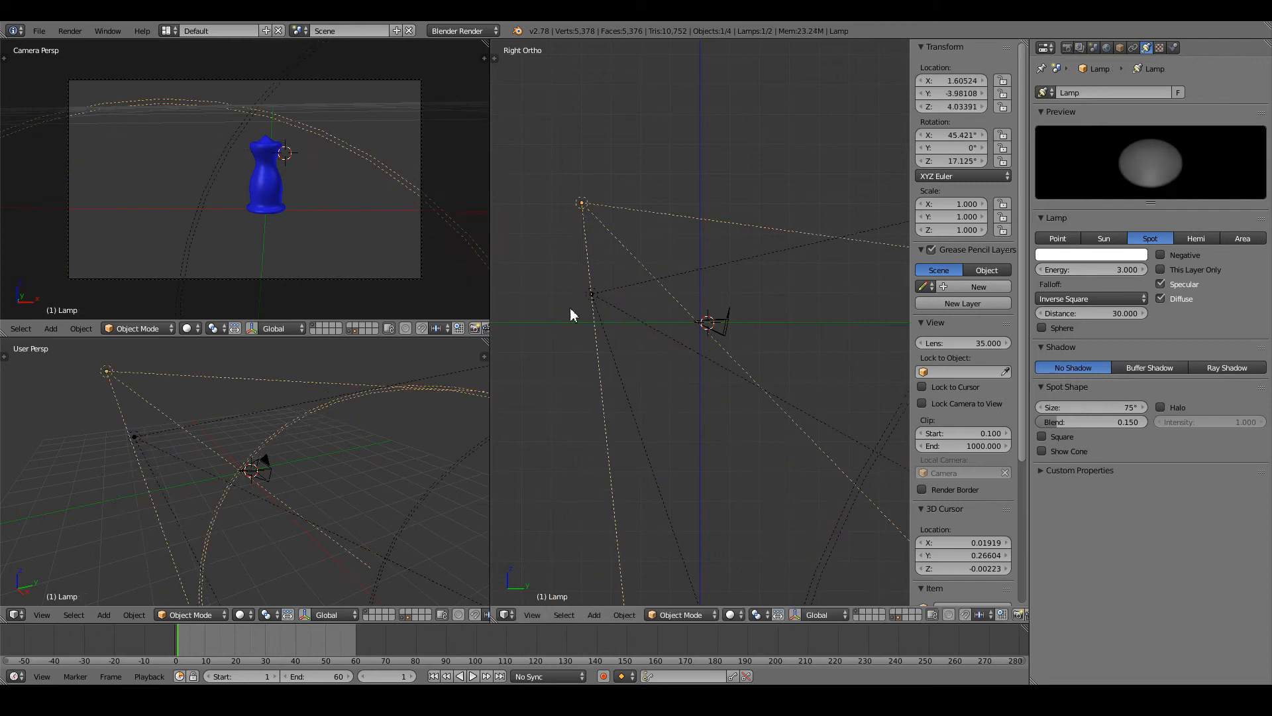
- Duplicate the lower spot lamp to about Y 0.12, Z 3.90 and rotate the copy to about 38.9° around X
right_click(593, 295)
key(shift+d)
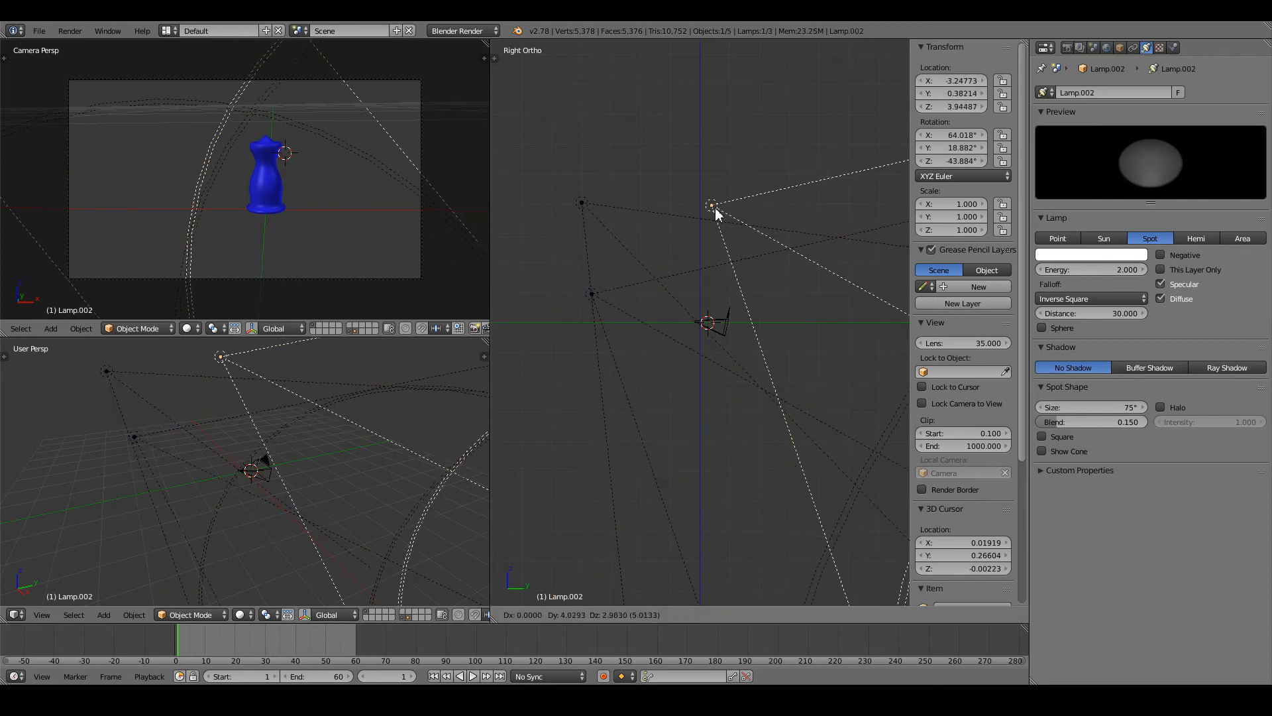
click(708, 209)
key(r)
click(517, 398)
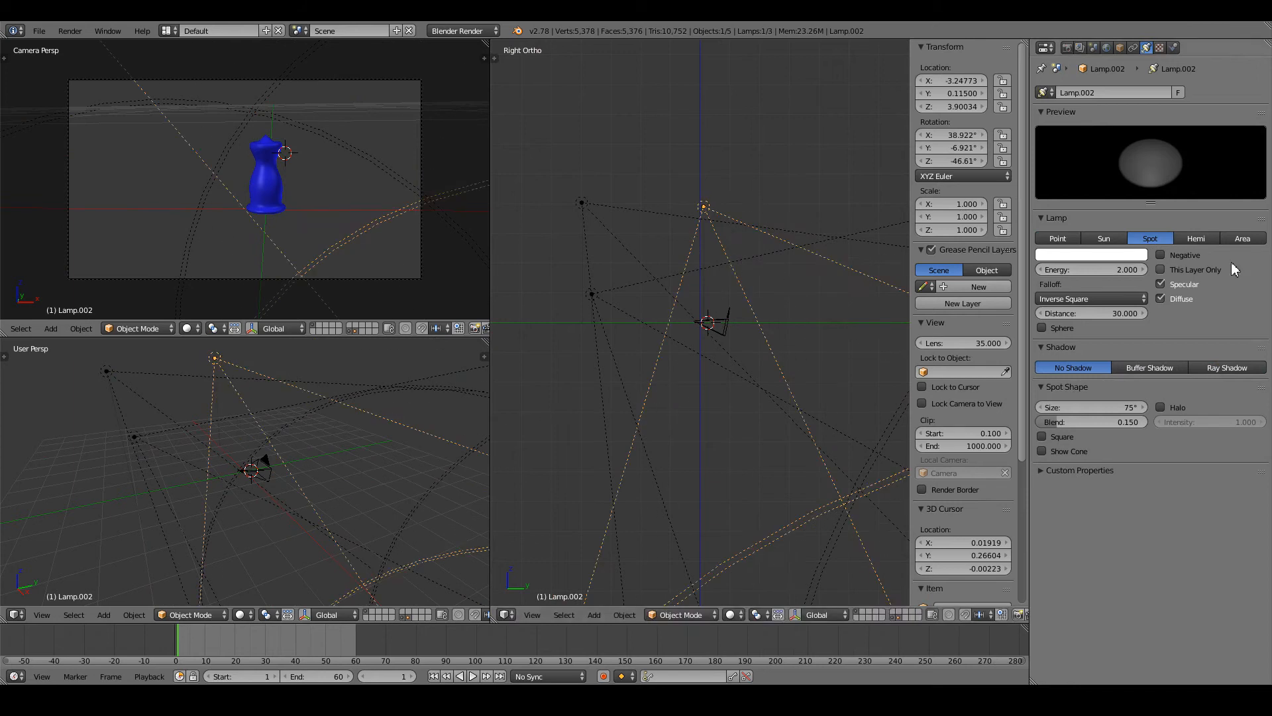
- Move the newest lamp to about Y 1.85, Z 3.19, angle it back toward the piece and set its energy to 1
key(g)
click(775, 284)
key(r)
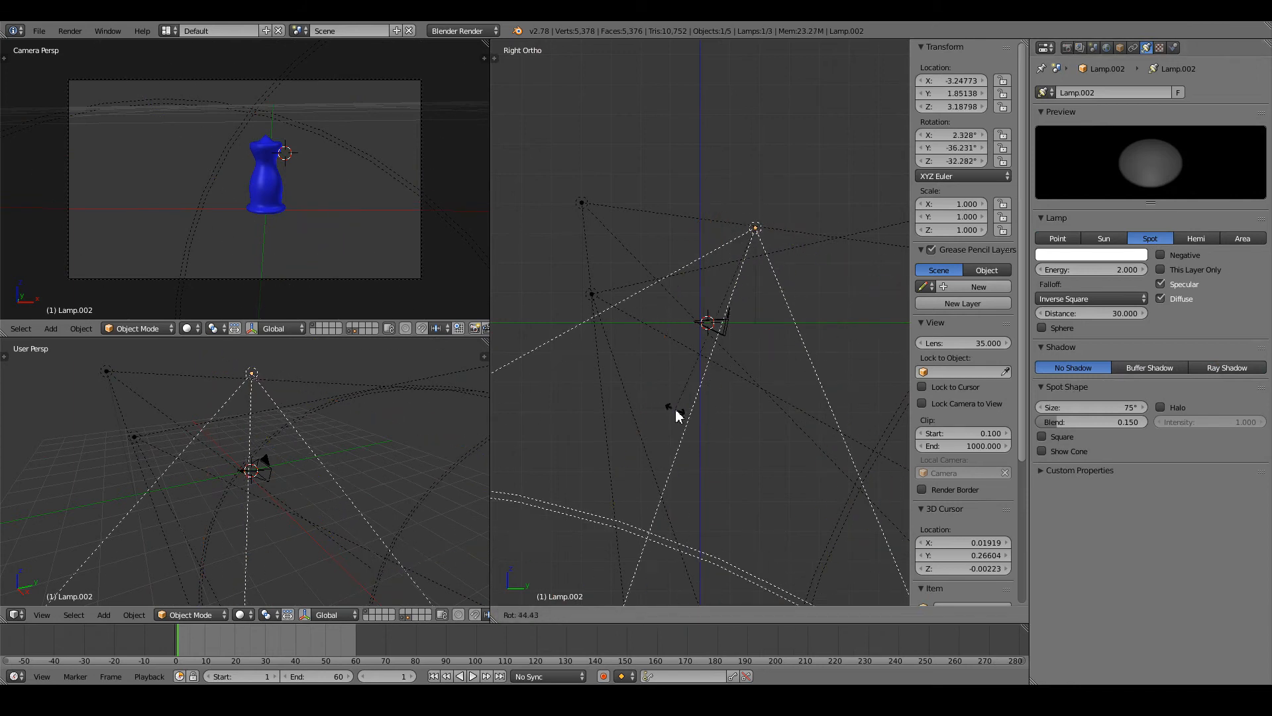
click(701, 405)
click(1105, 270)
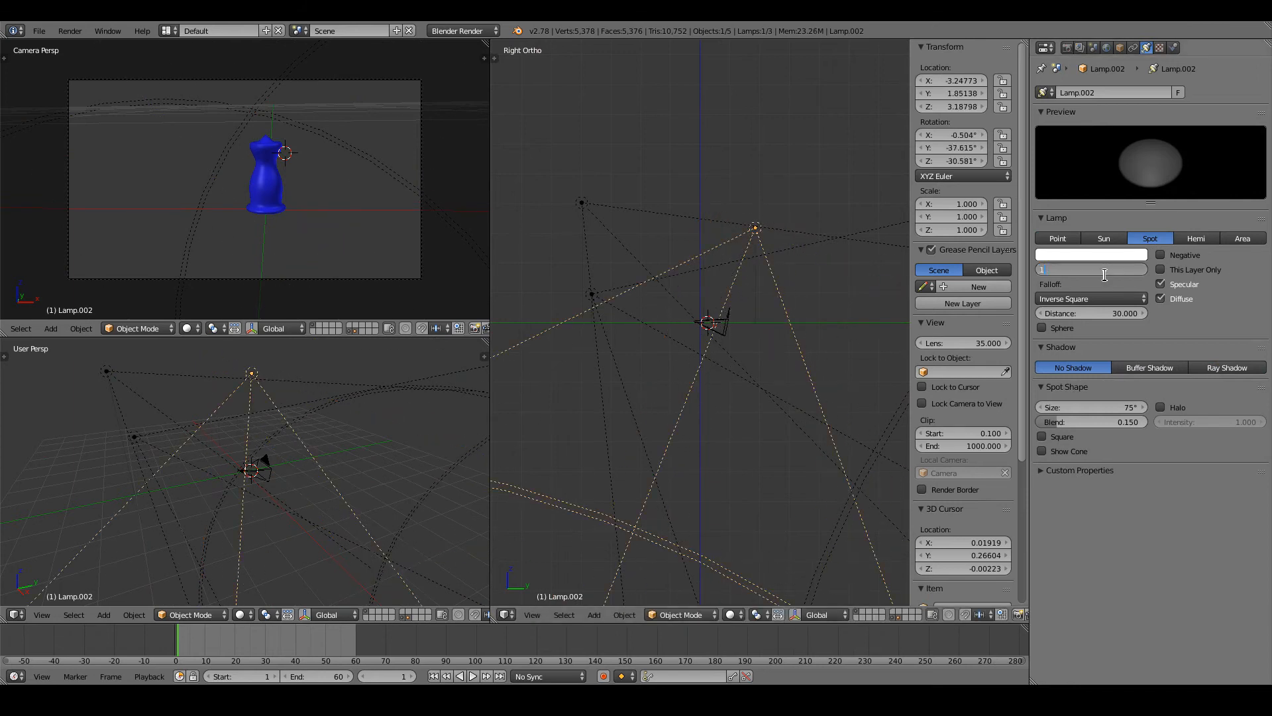
key(Return)
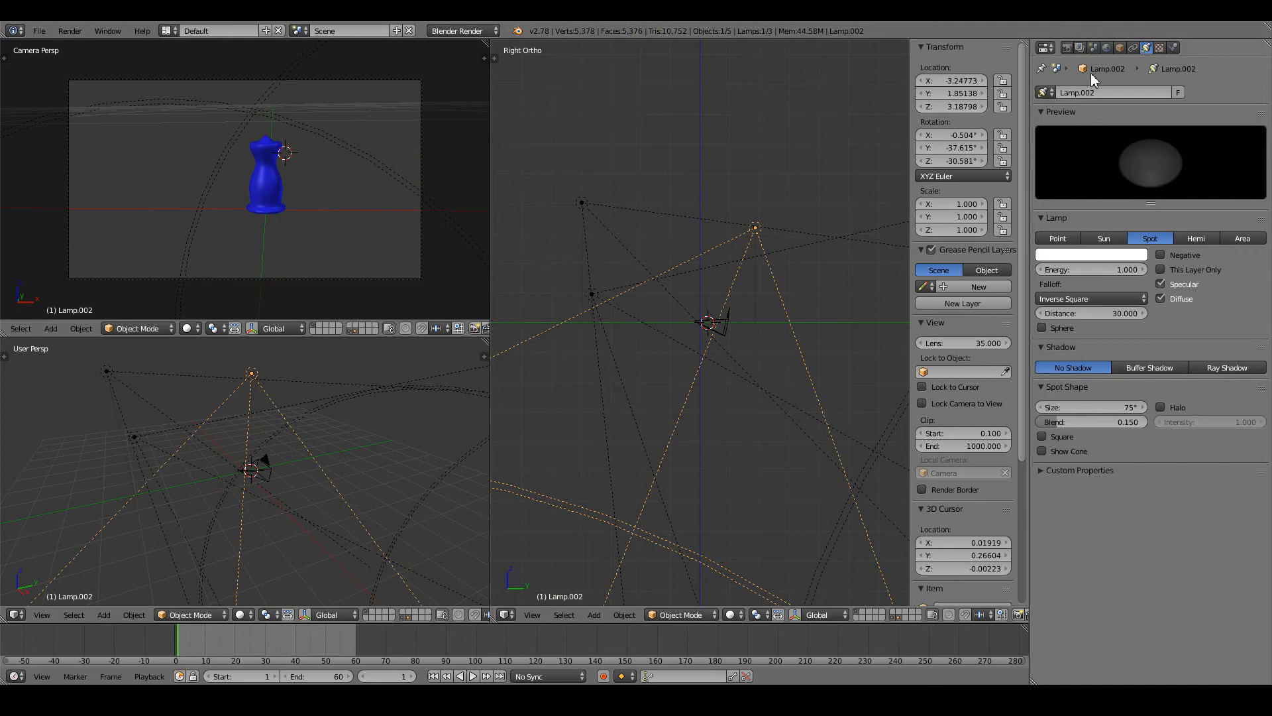
- Set the render display mode to Keep UI
click(1065, 47)
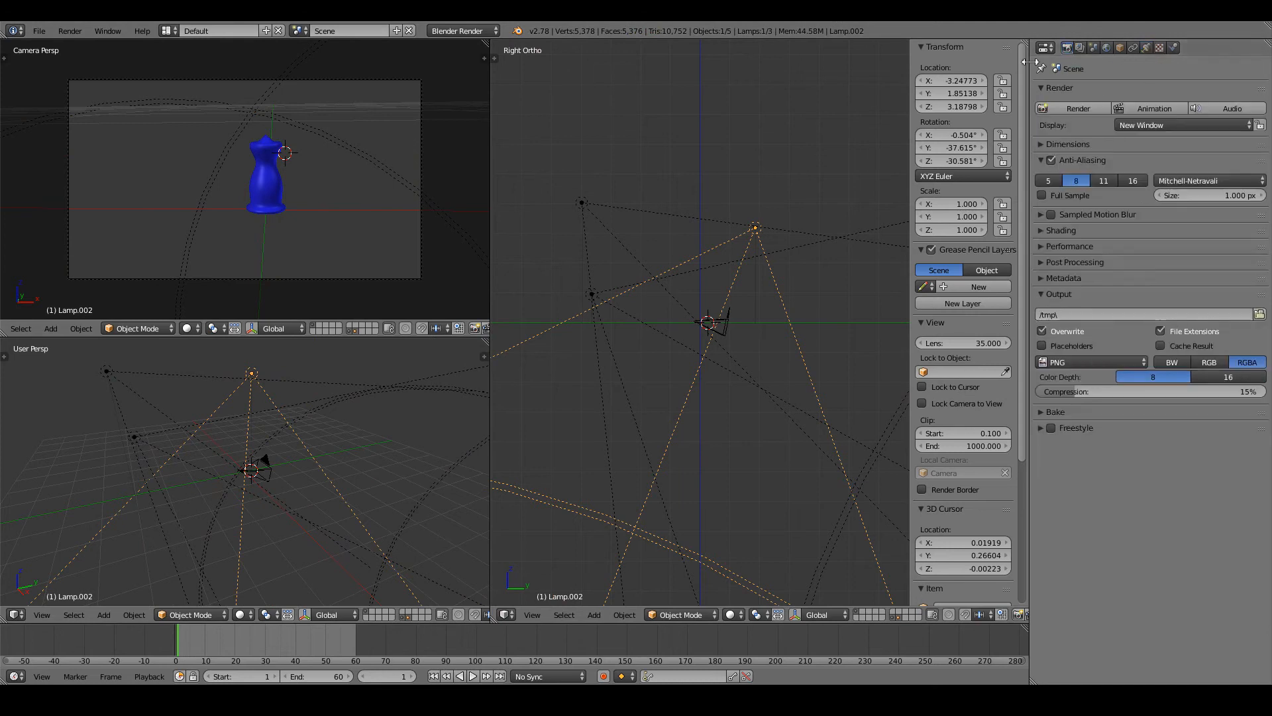
click(1181, 122)
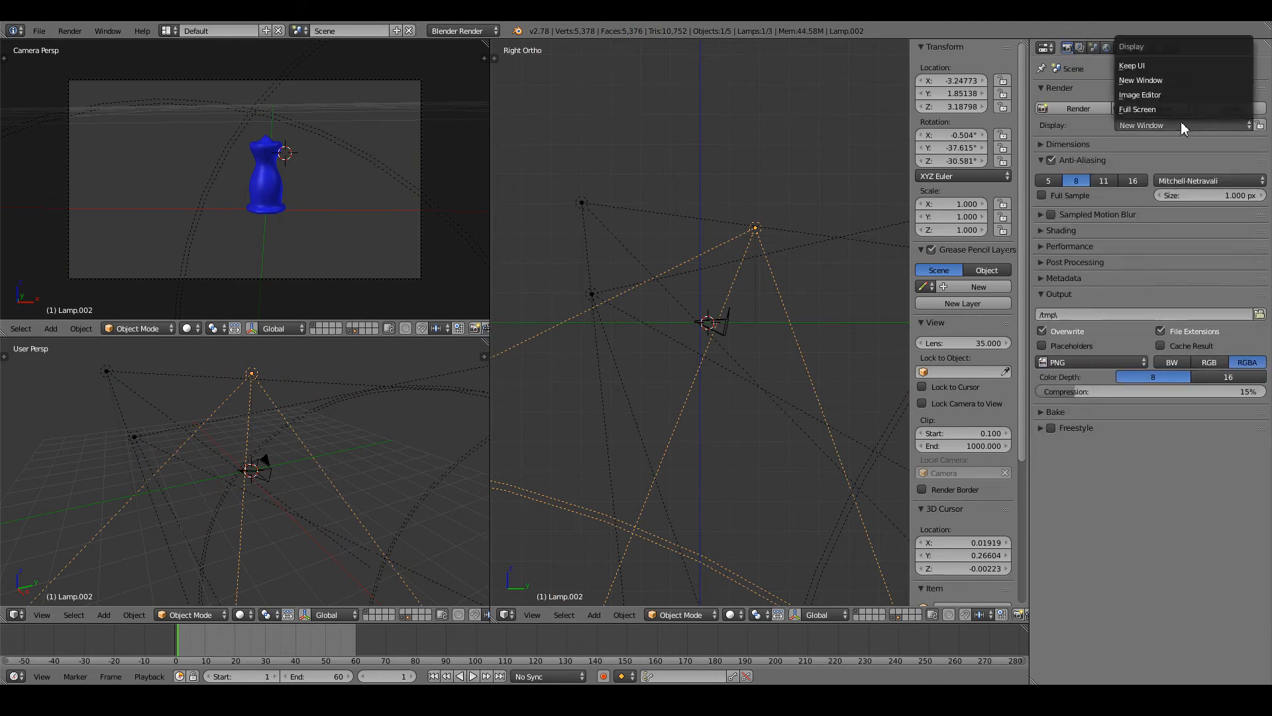
click(1159, 66)
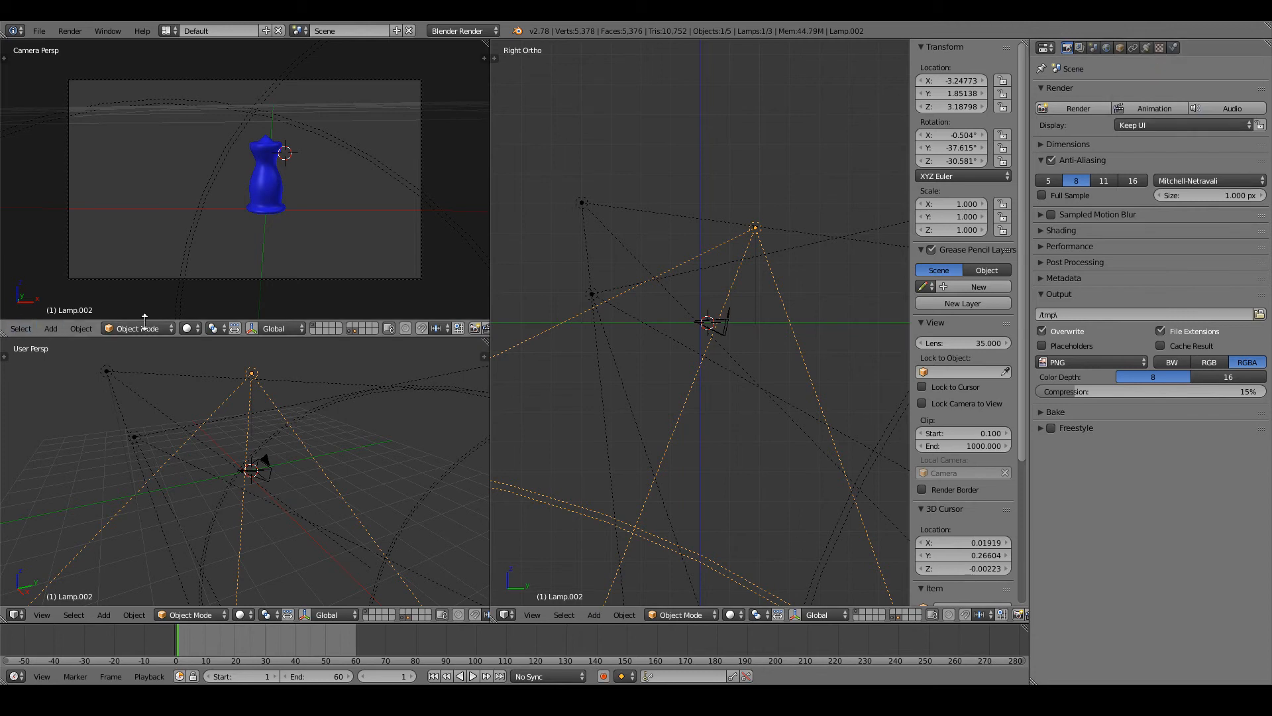
- Change the camera viewport to a UV/Image Editor showing the Render Result and render the scene
scroll(126, 329, up, 3)
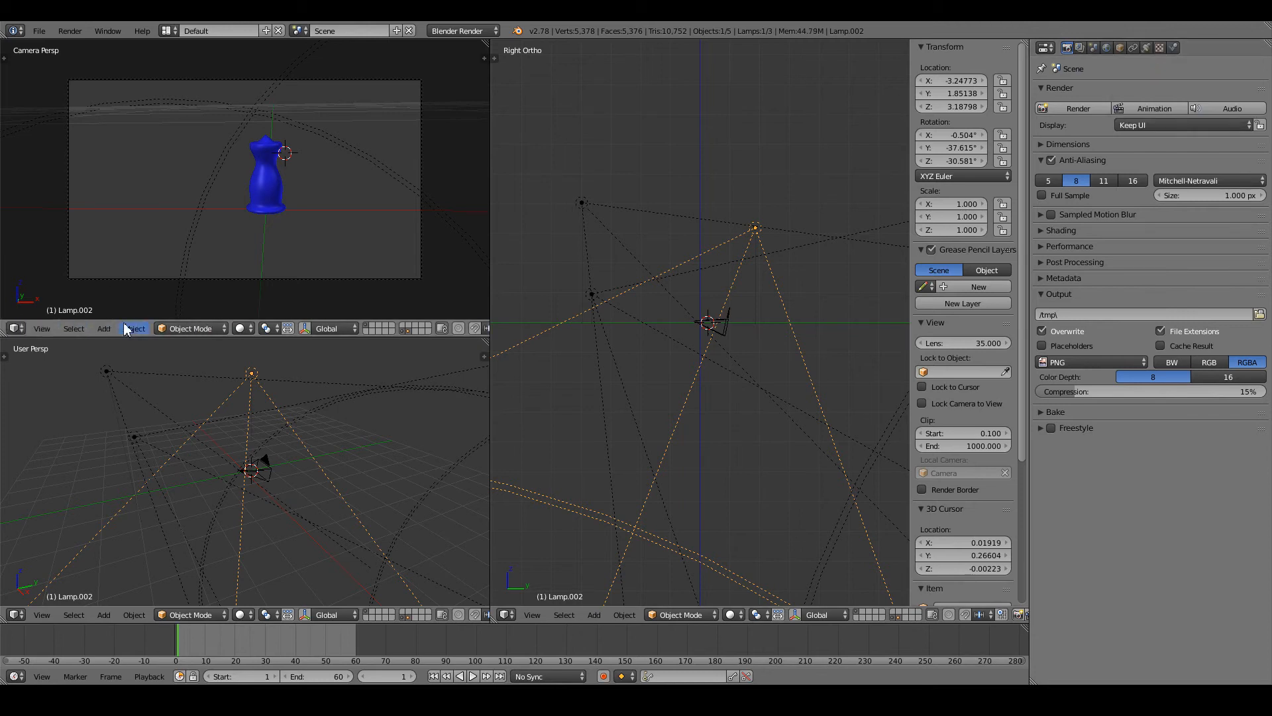
click(16, 328)
click(49, 431)
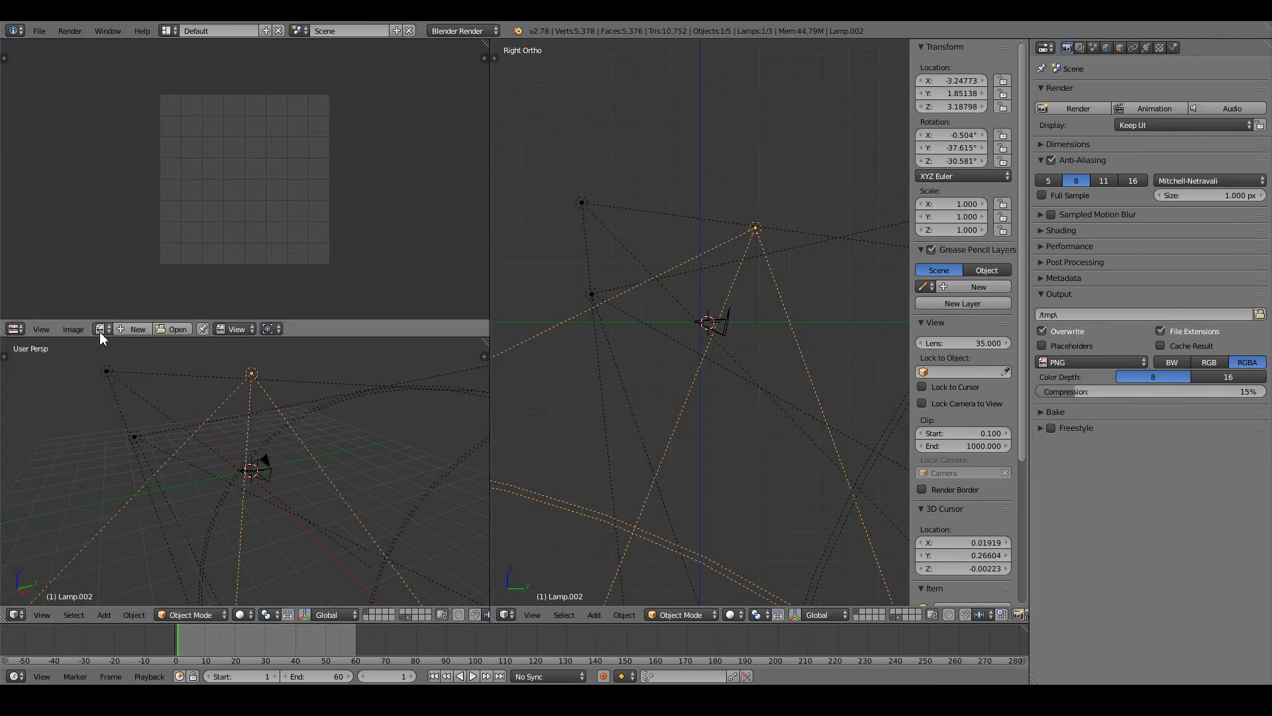
click(102, 329)
click(120, 350)
scroll(287, 248, down, 2)
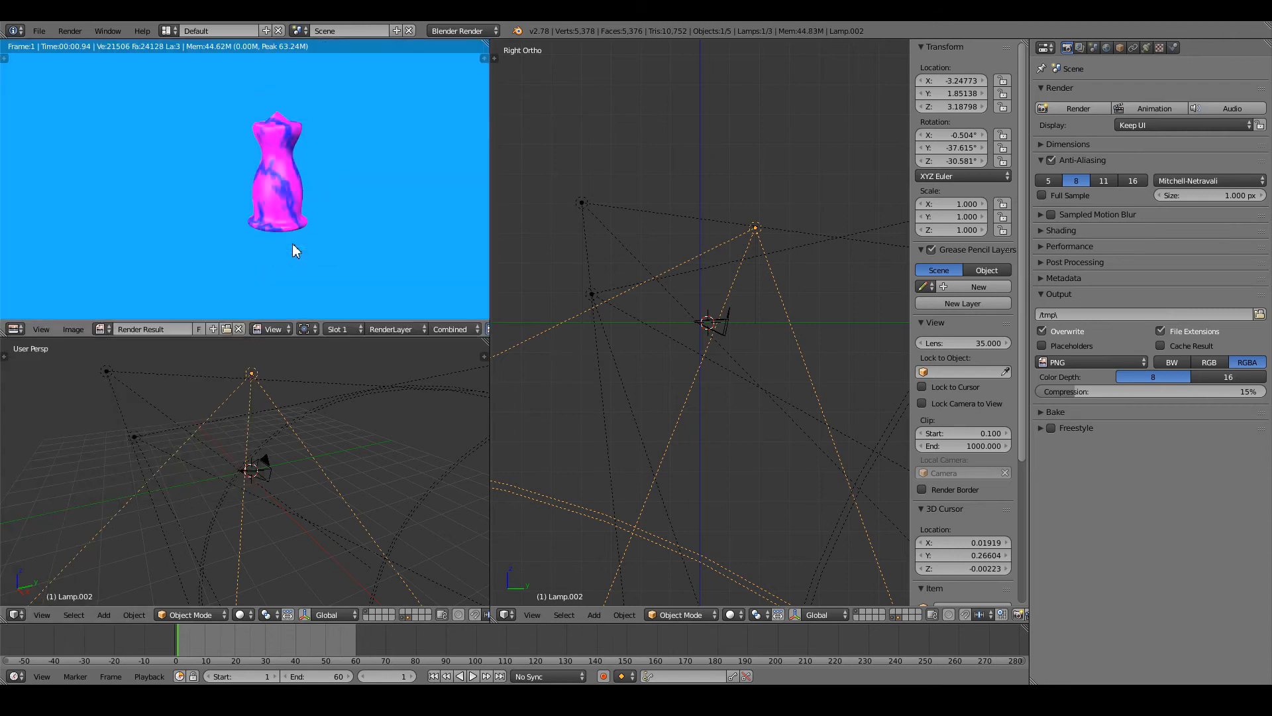
key(F12)
- Select the turned piece and set its Marble material's diffuse color to a muted violet-blue, about R 0.136, G 0.101, B 0.367
scroll(709, 345, up, 7)
scroll(716, 343, up, 2)
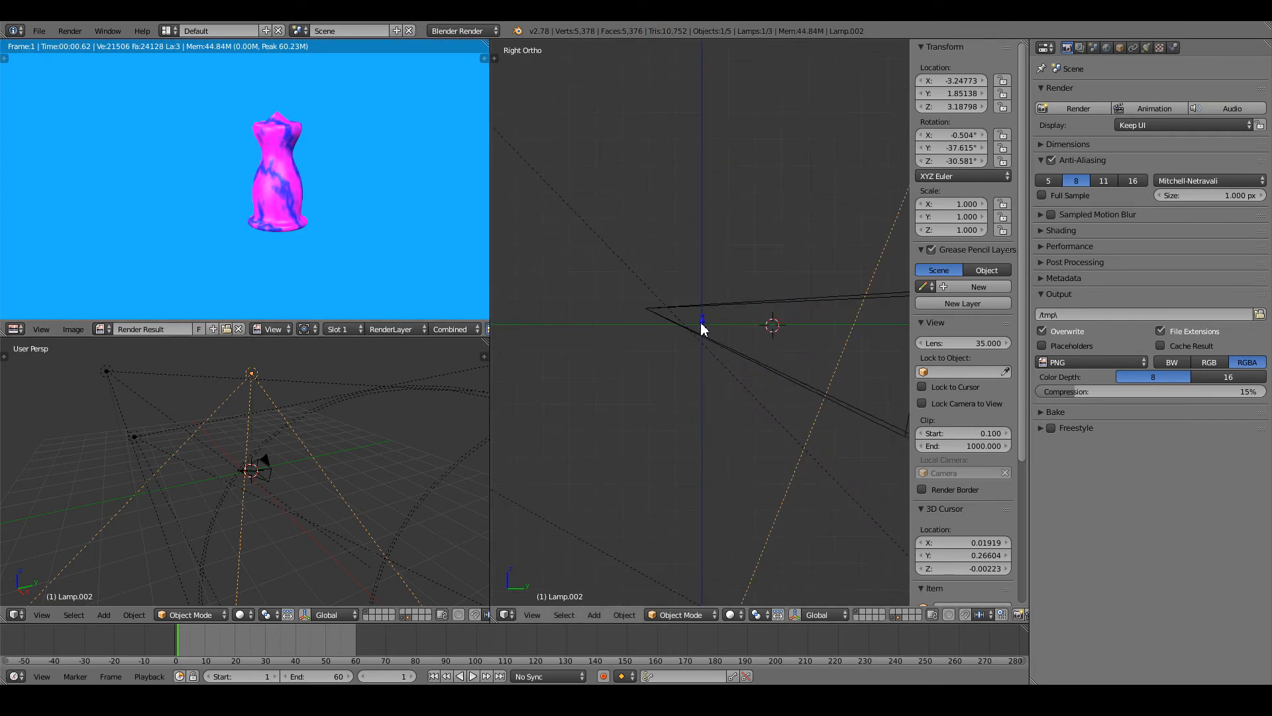
right_click(702, 323)
scroll(726, 341, up, 2)
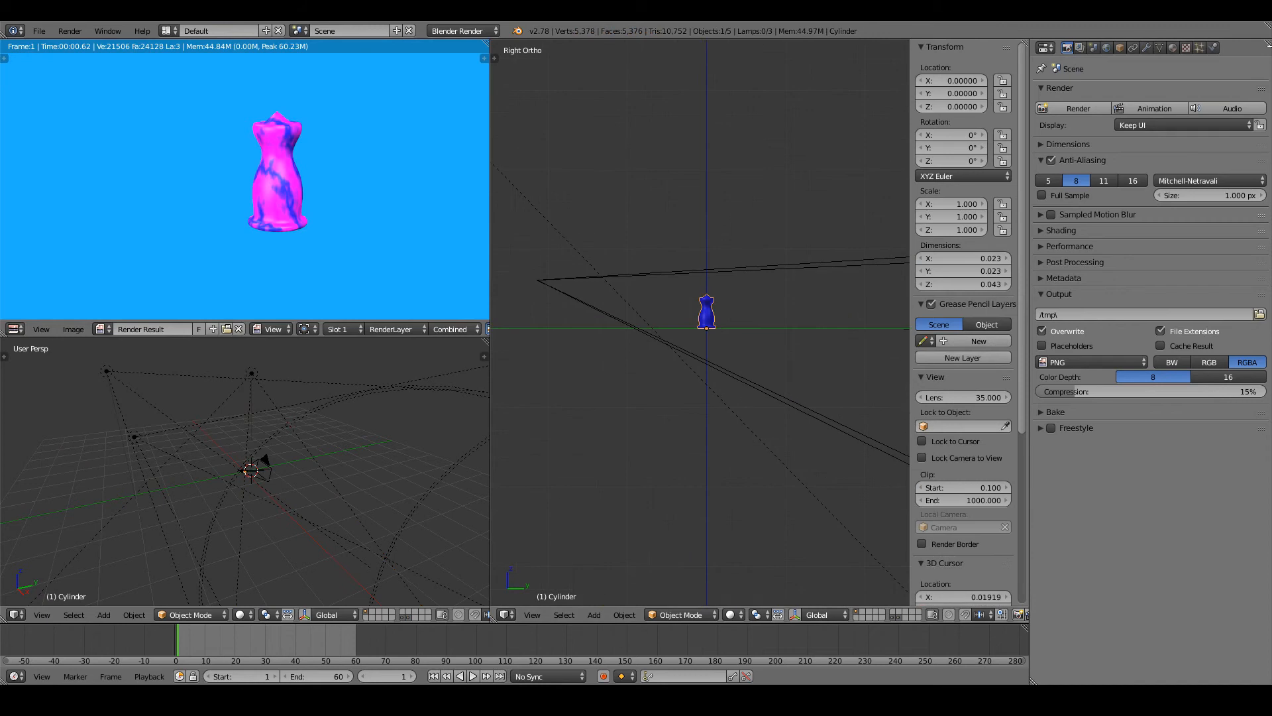
click(1172, 48)
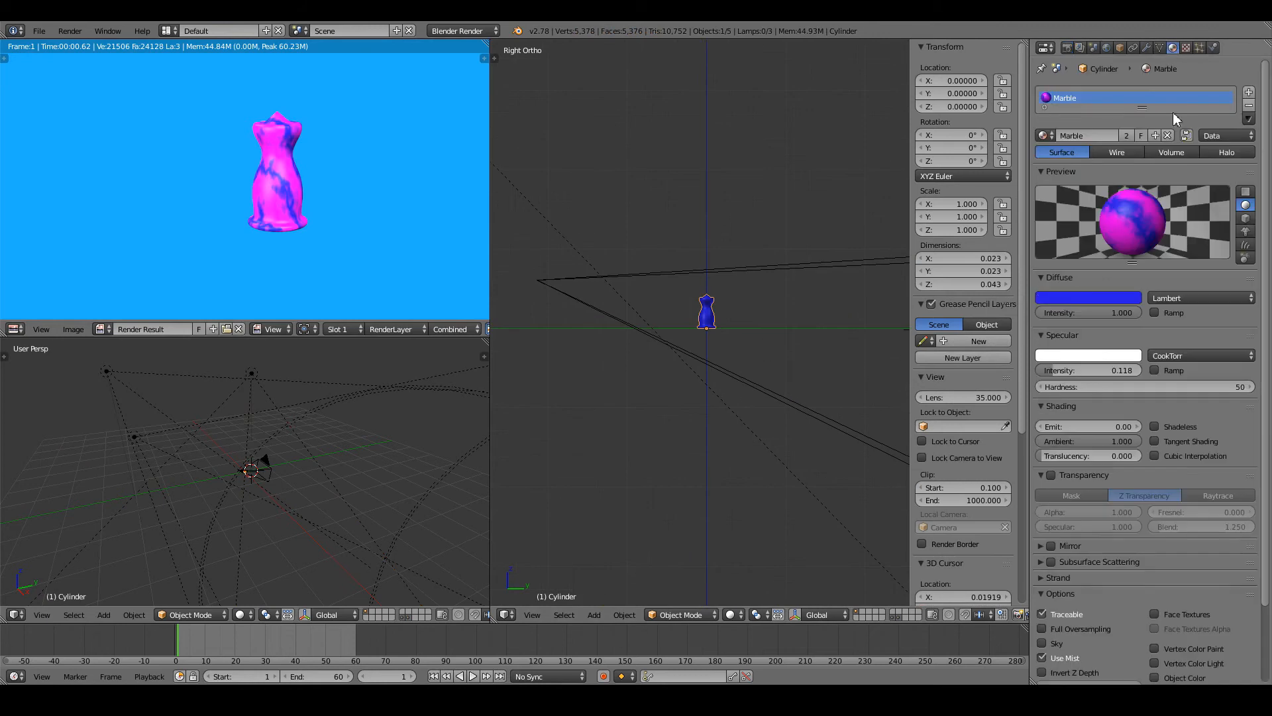
click(1088, 299)
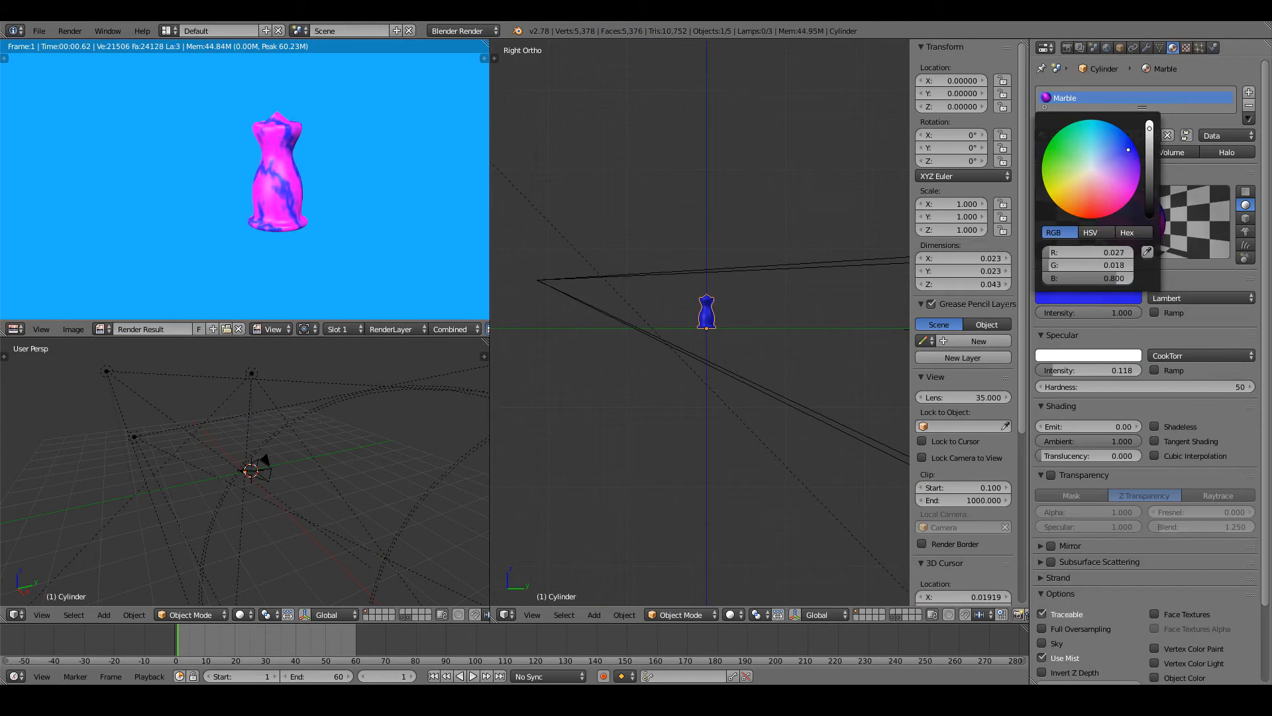
mouse_move(1150, 127)
mouse_down()
mouse_move(1149, 162)
mouse_move(1112, 162)
mouse_up()
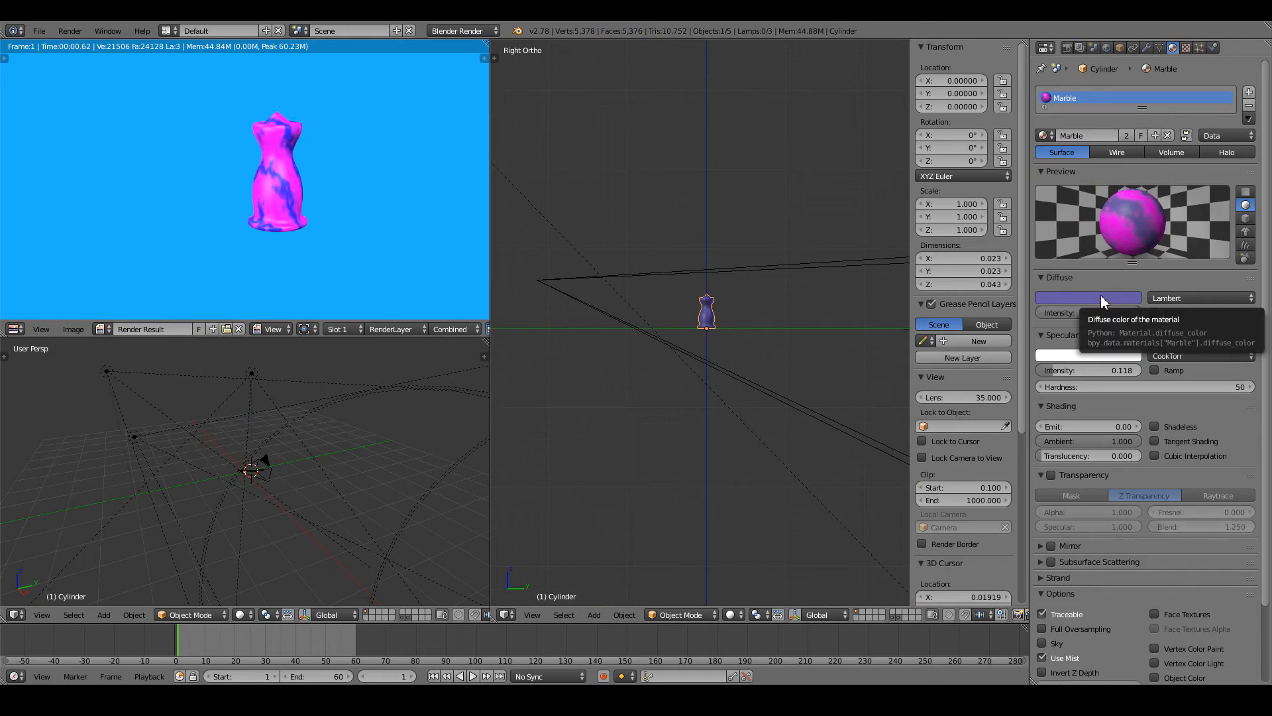
- Replace the marble texture's magenta influence color with a brighter version of the diffuse violet and render again
click(1187, 49)
drag(1266, 358, 1269, 454)
click(1107, 624)
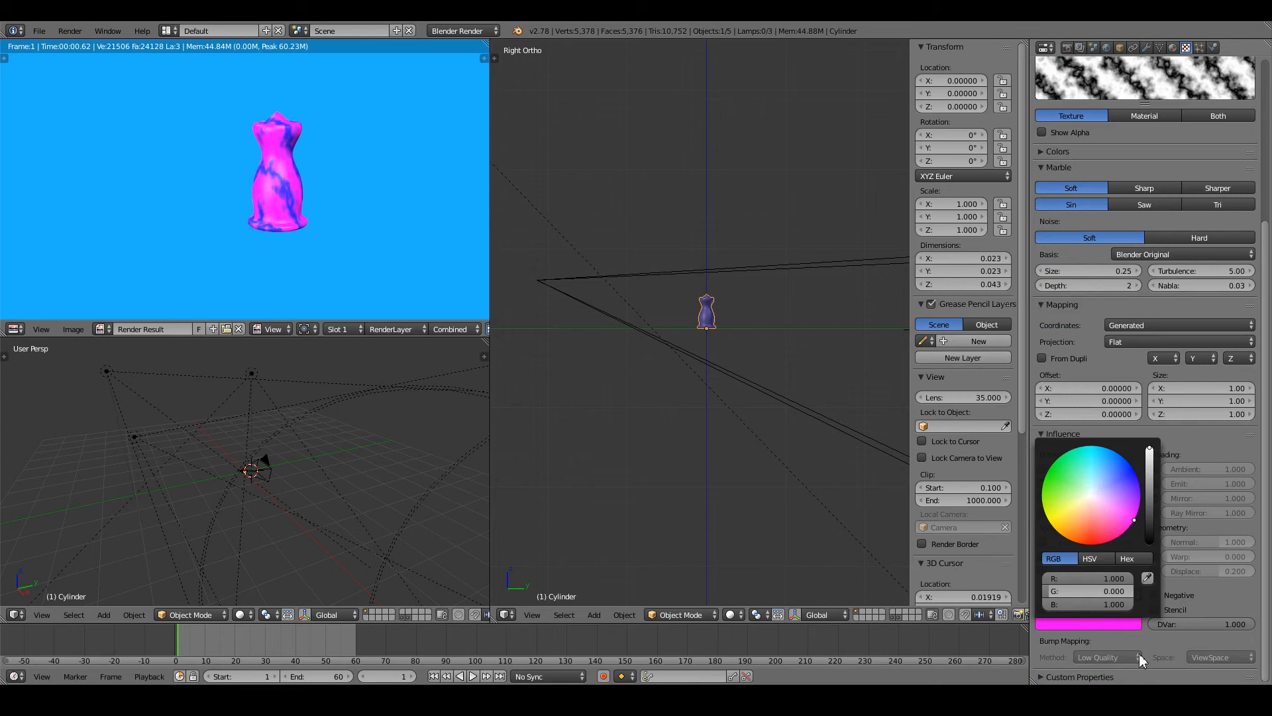
click(1103, 622)
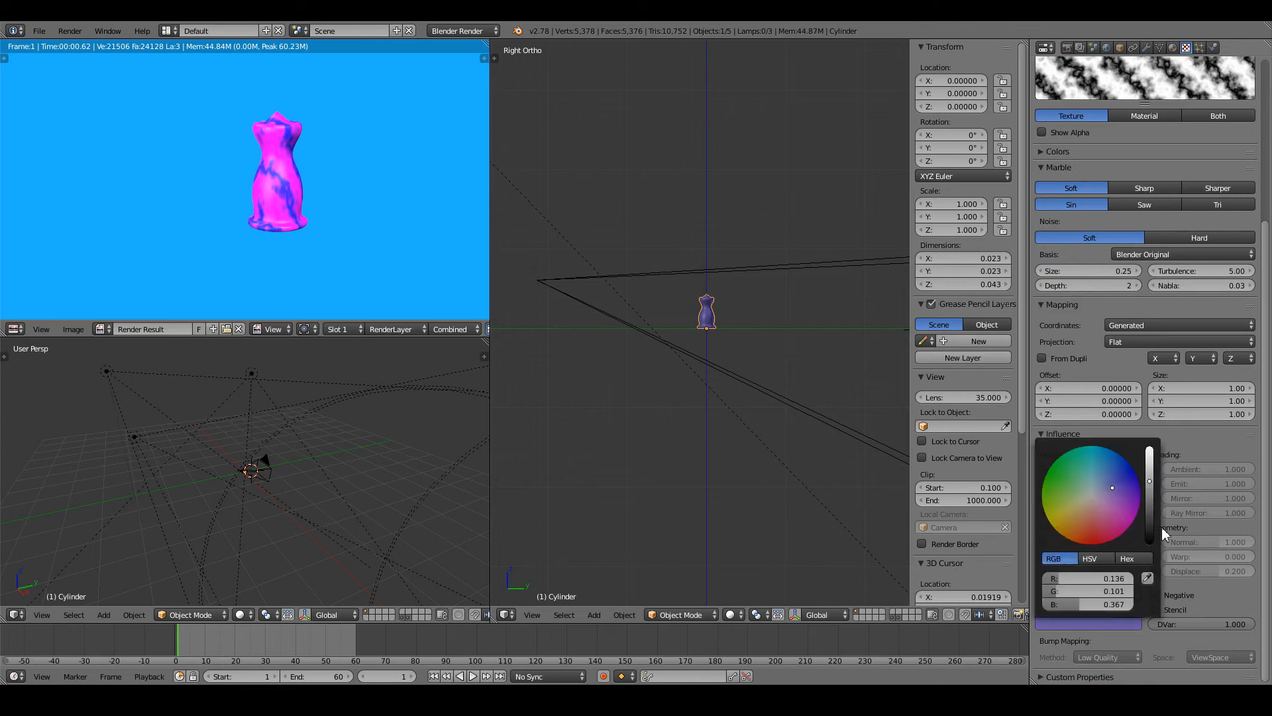
drag(1149, 481, 1150, 445)
click(794, 208)
key(F12)
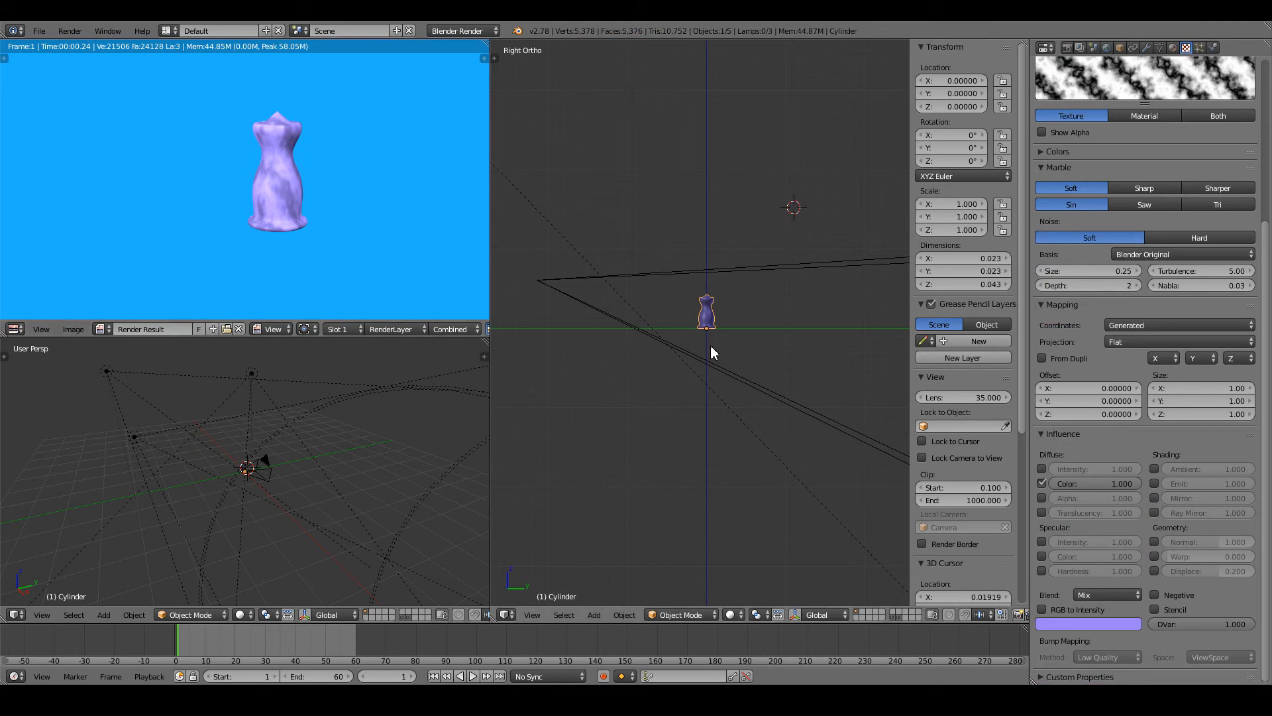
- Change the User Persp viewport to a UV/Image Editor and inspect the rendered piece up close
scroll(643, 286, up, 8)
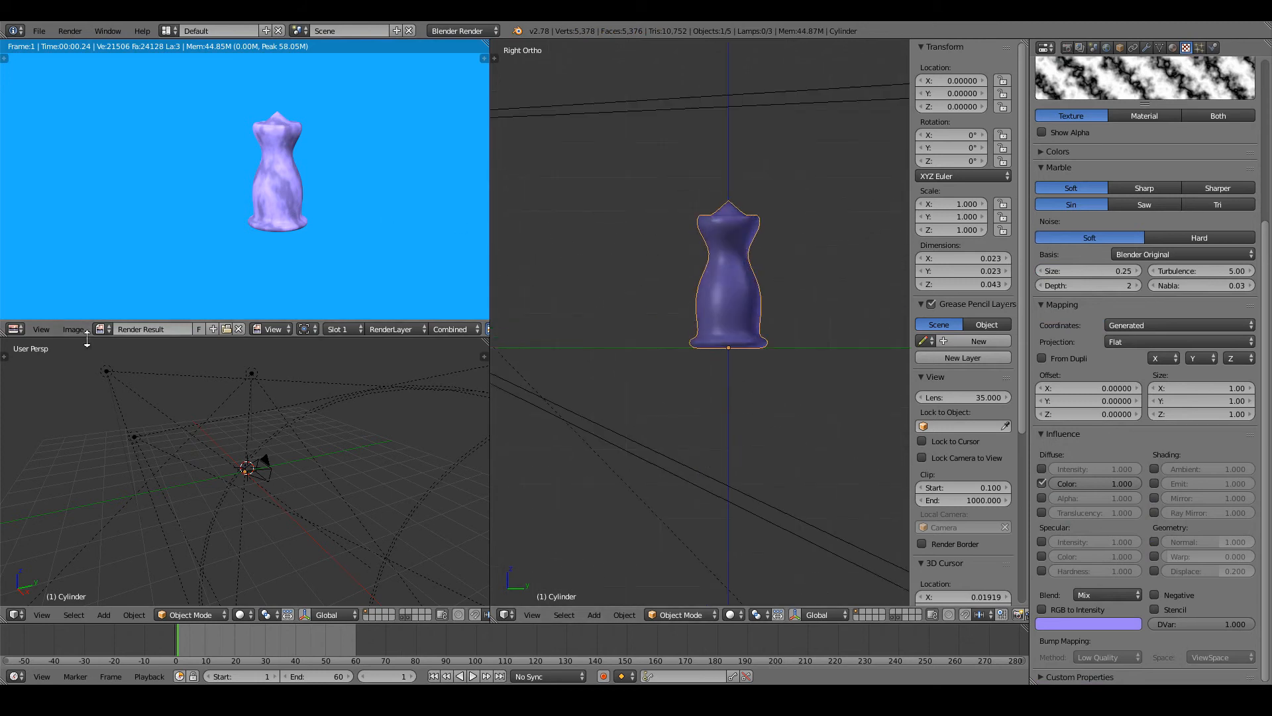
click(17, 615)
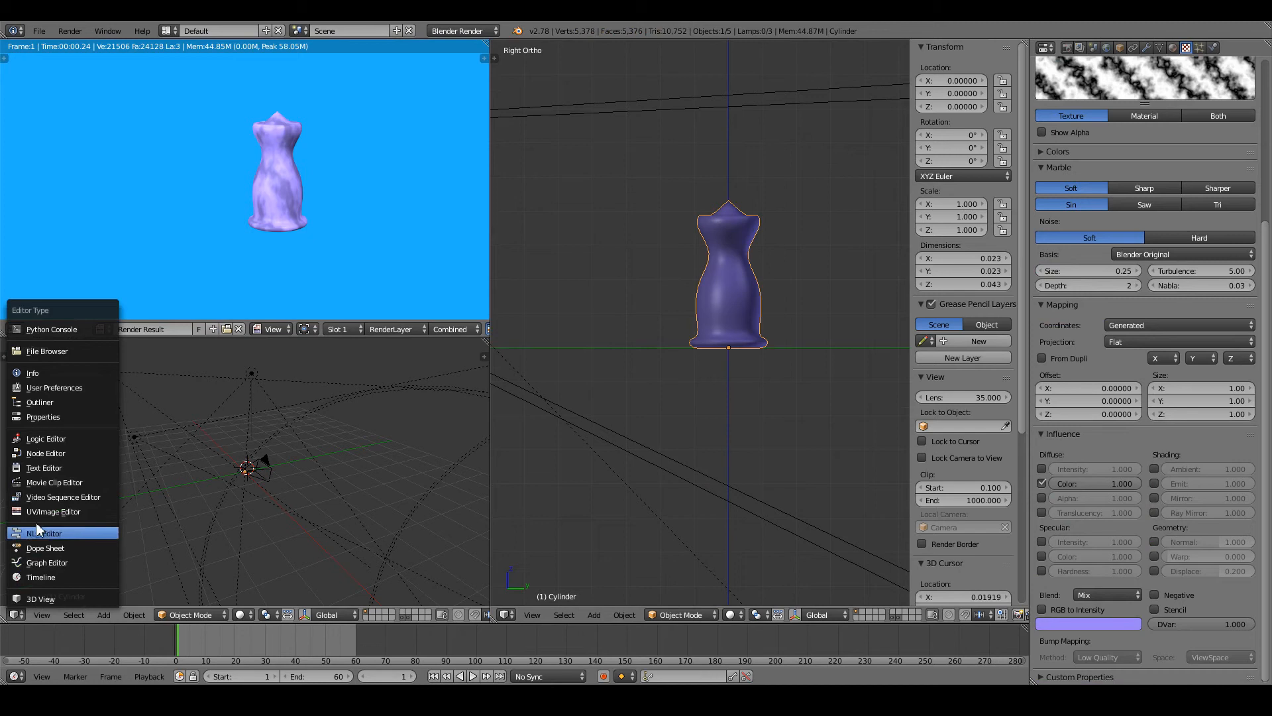
click(37, 502)
scroll(666, 401, up, 3)
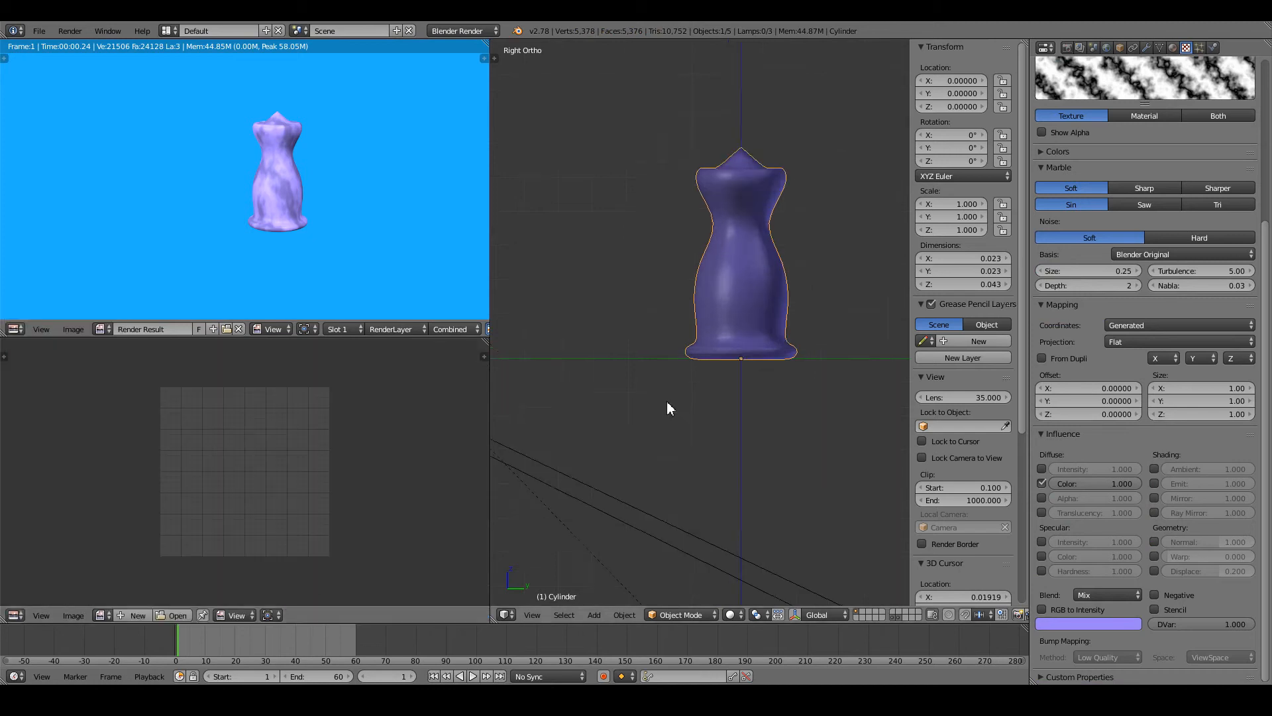
scroll(732, 364, down, 3)
scroll(734, 363, up, 1)
scroll(279, 191, up, 2)
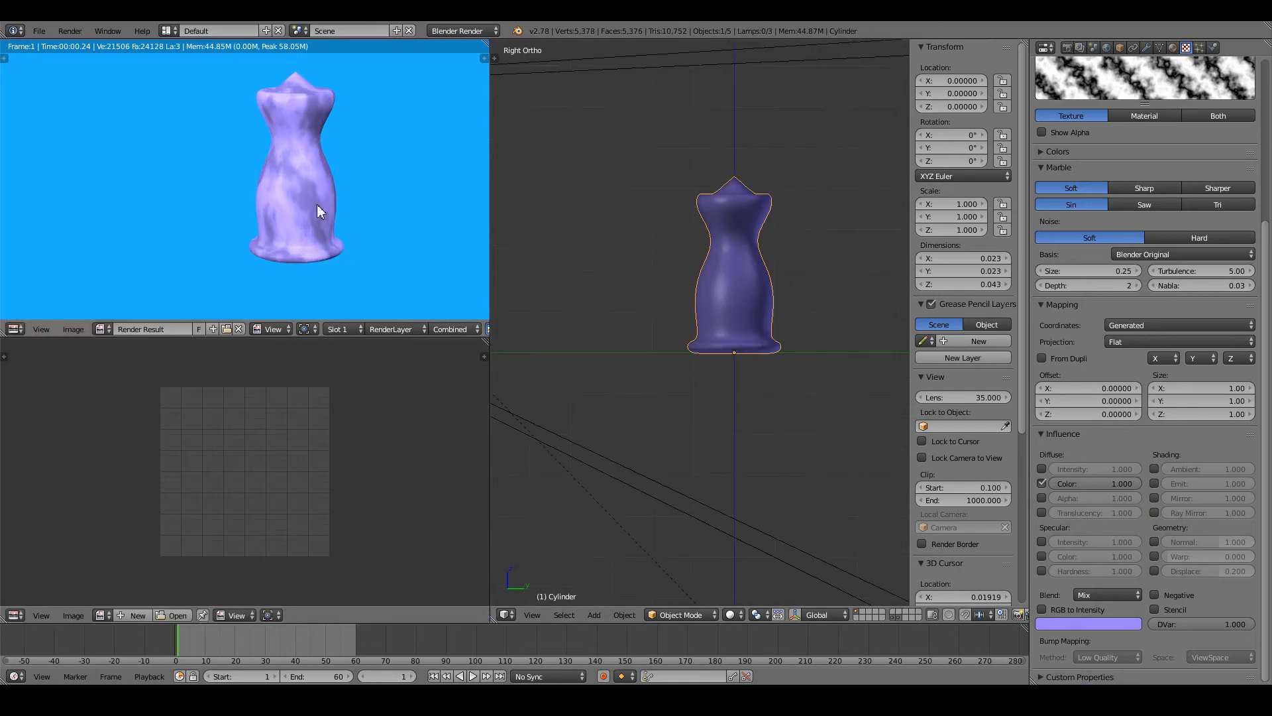
scroll(729, 384, up, 3)
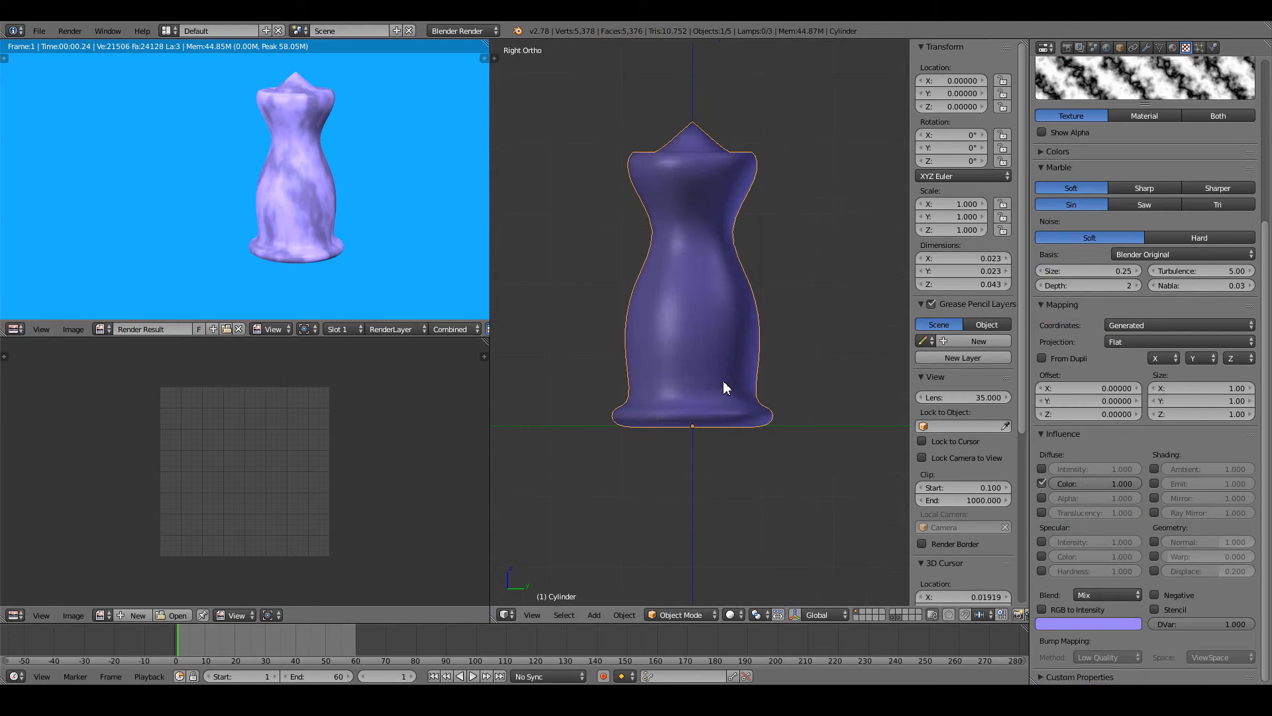
- Enter Edit Mode on the piece and set the Subsurf modifier's View subdivisions to 0
key(Tab)
middle_drag(721, 375, 732, 305)
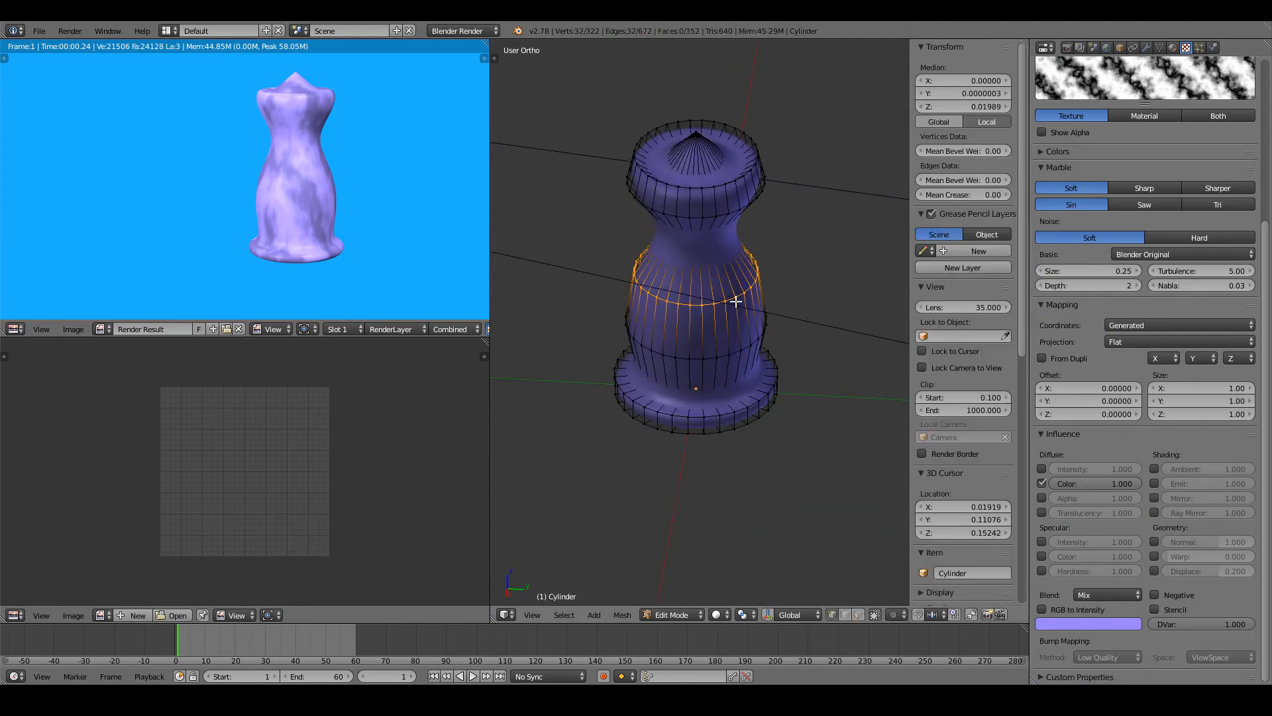
click(1146, 47)
click(1045, 184)
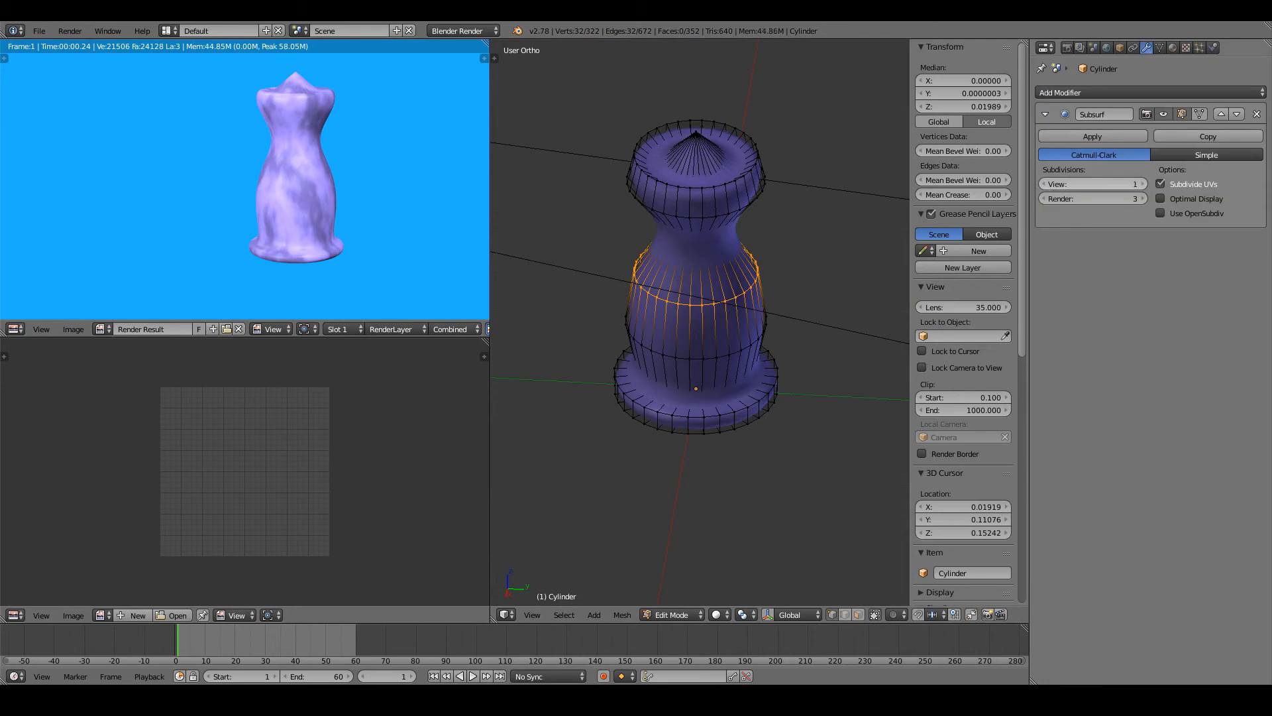
click(1045, 183)
- Mark seams along two opposite vertical edge loops, at the front and back of the piece, and clear the selection
scroll(775, 369, up, 3)
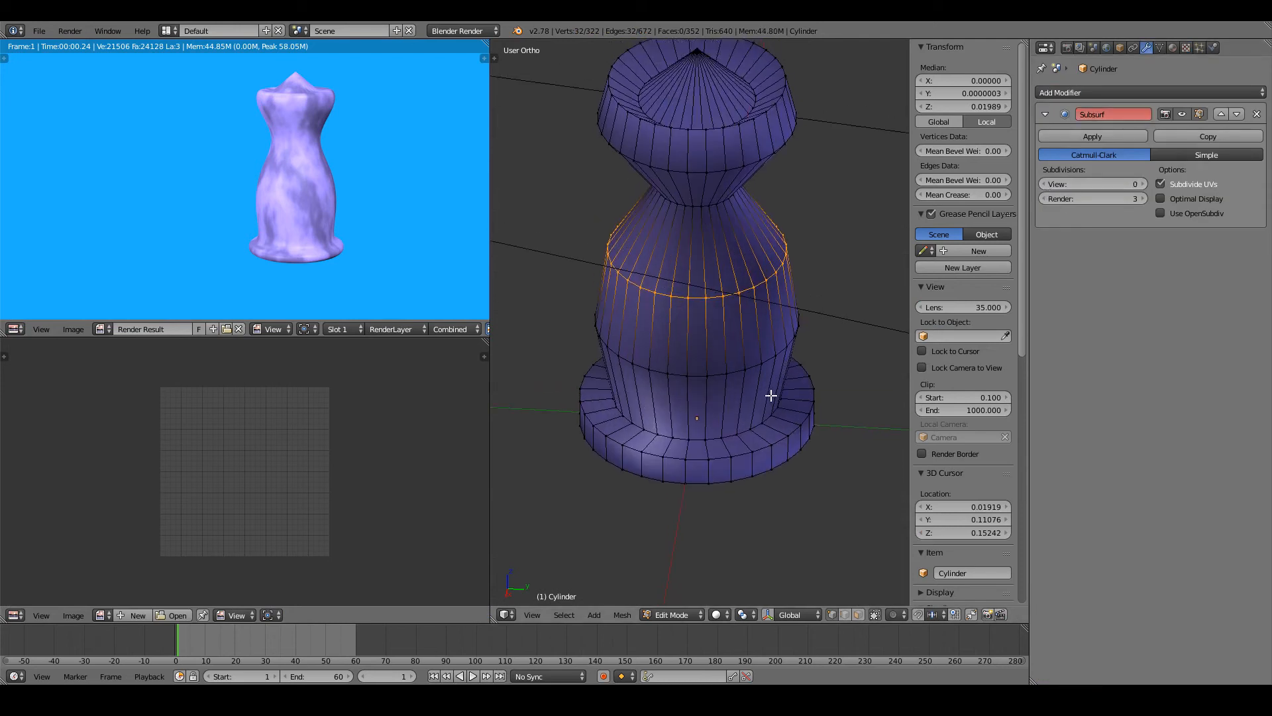
scroll(768, 371, down, 1)
alt+right_click(706, 407)
key(KP_7)
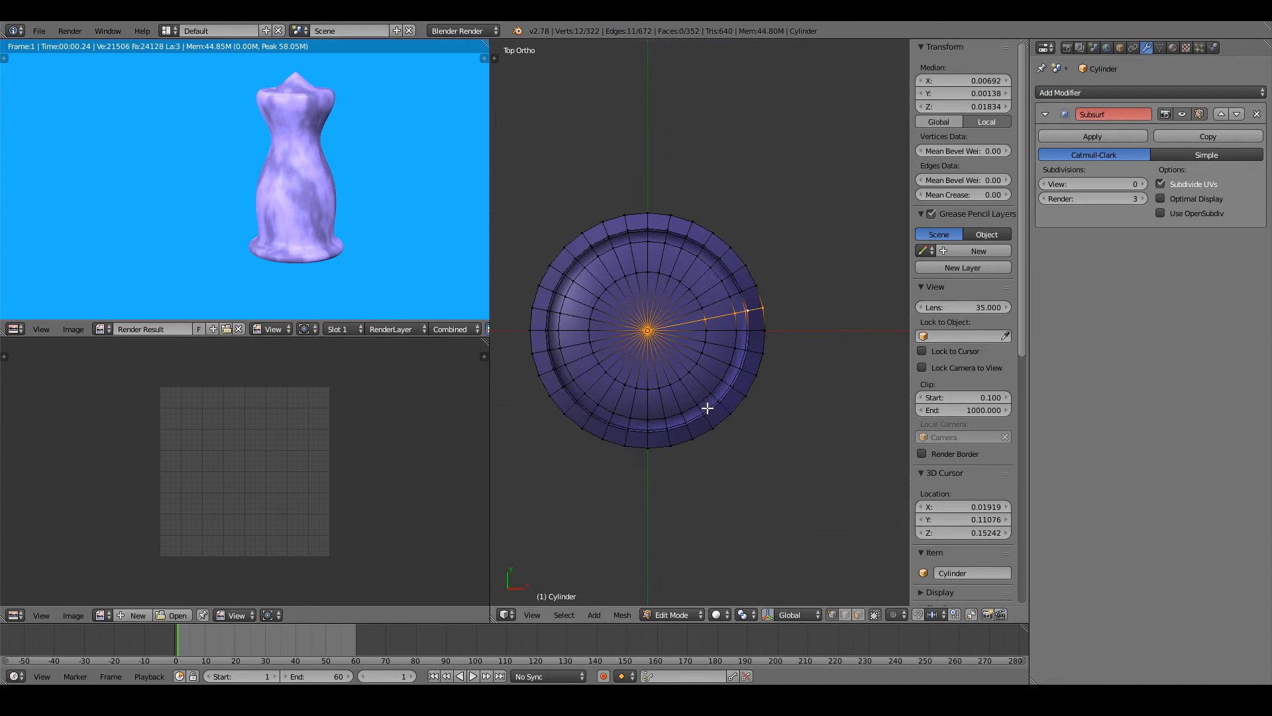
scroll(652, 376, up, 2)
alt+right_click(626, 405)
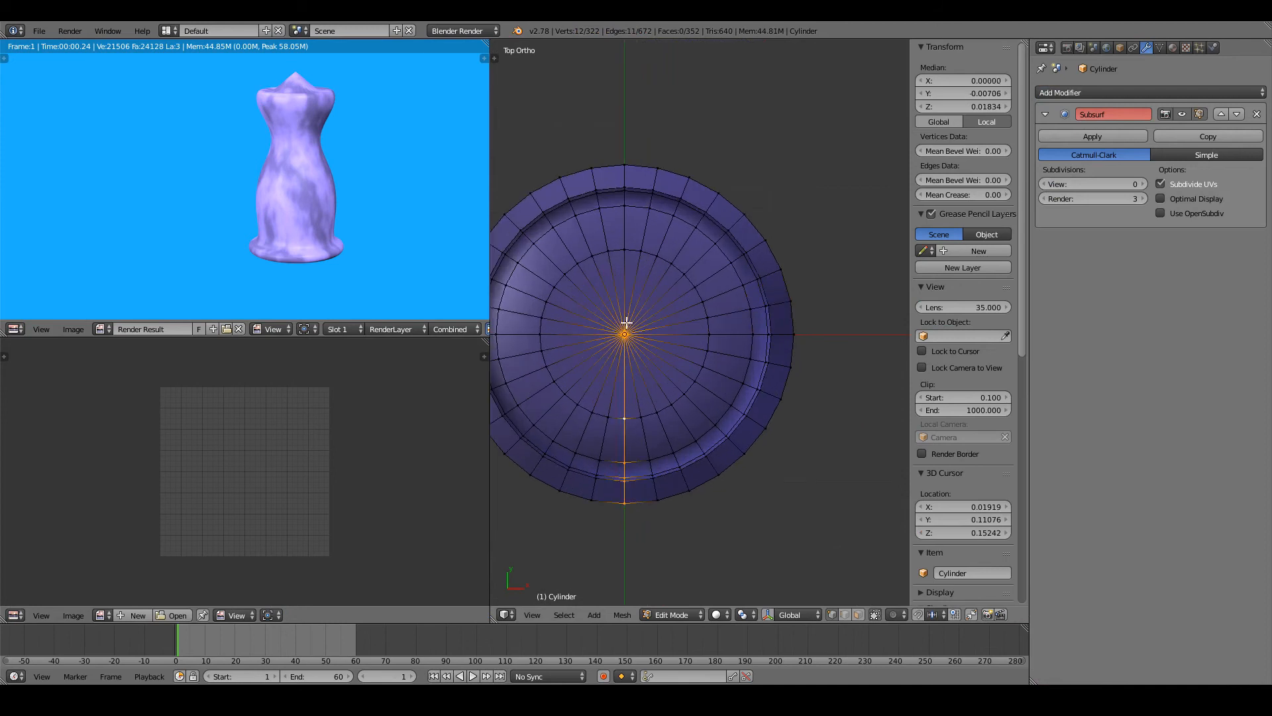
alt+shift+right_click(628, 237)
key(ctrl+e)
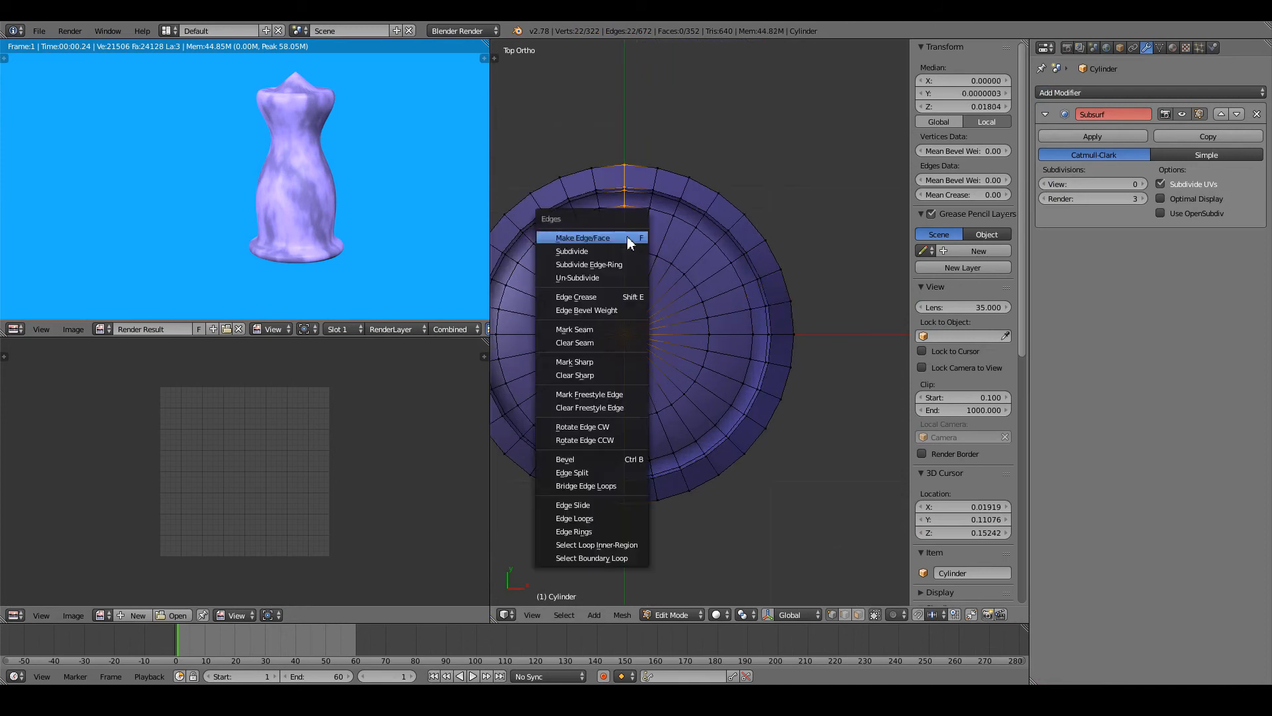
click(594, 330)
key(a)
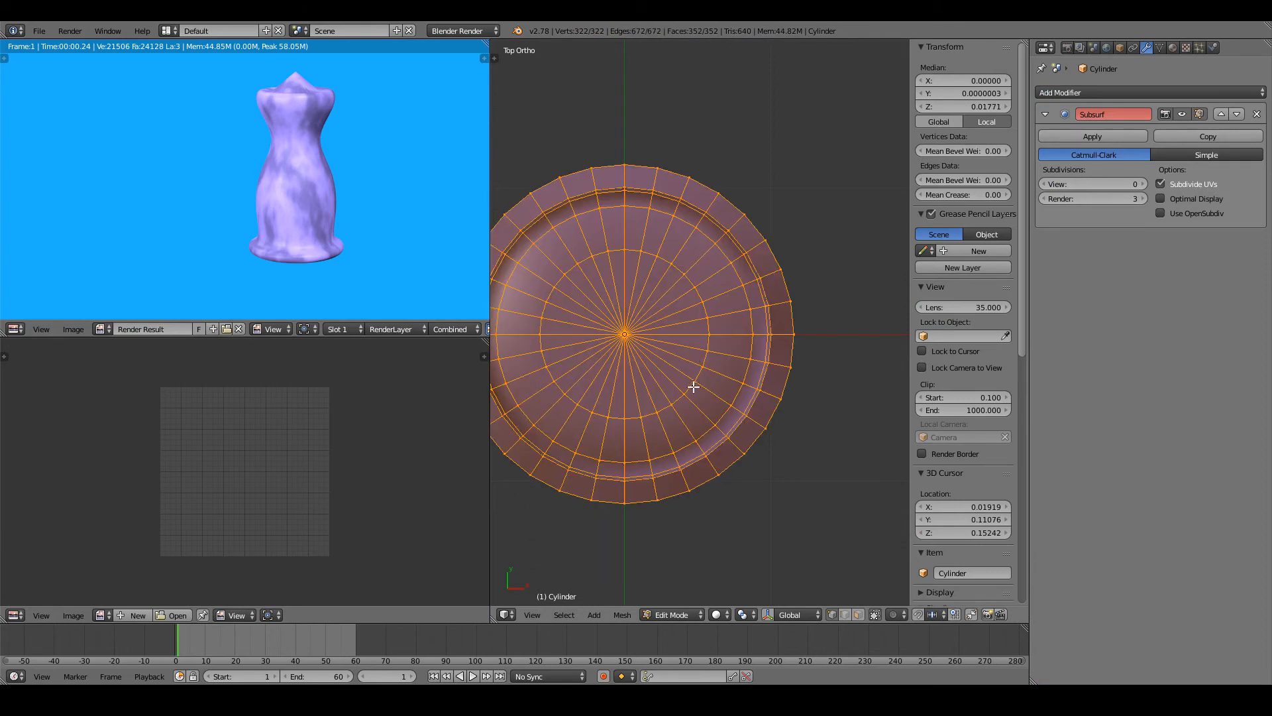
key(a)
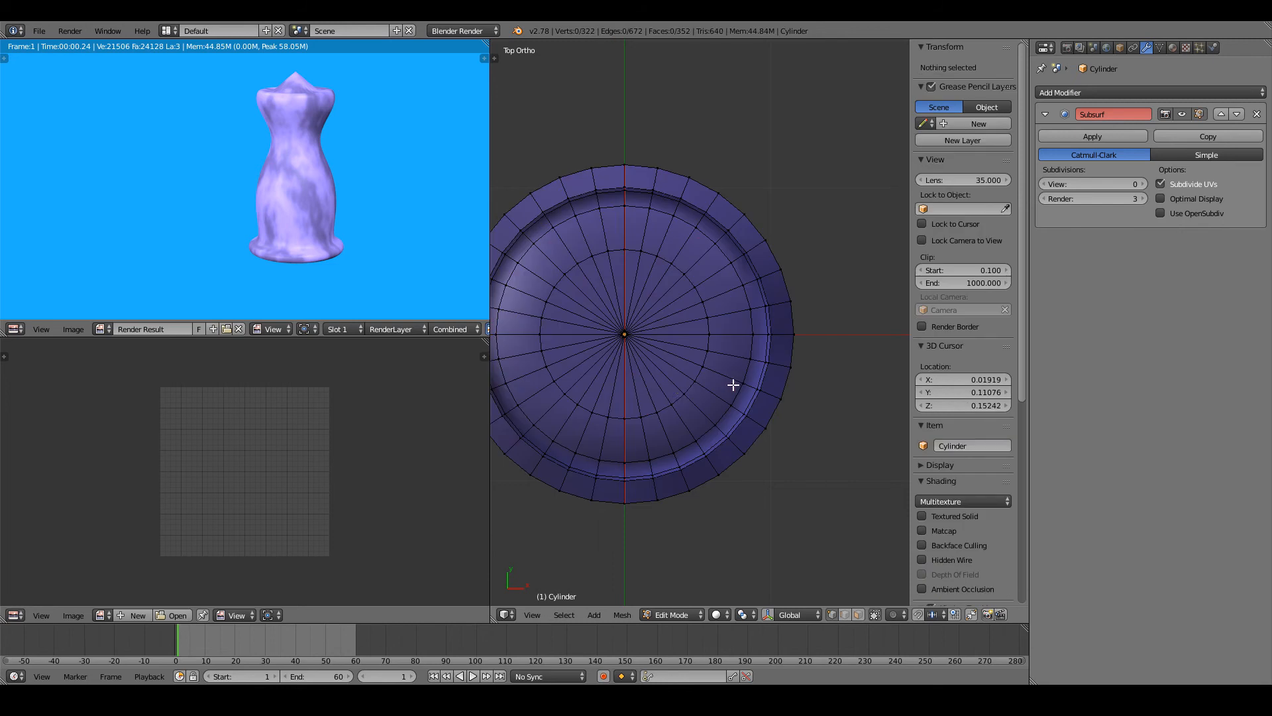
- Mark the edge ring around the base of the pointed tip as a seam
alt+right_click(694, 387)
key(ctrl+e)
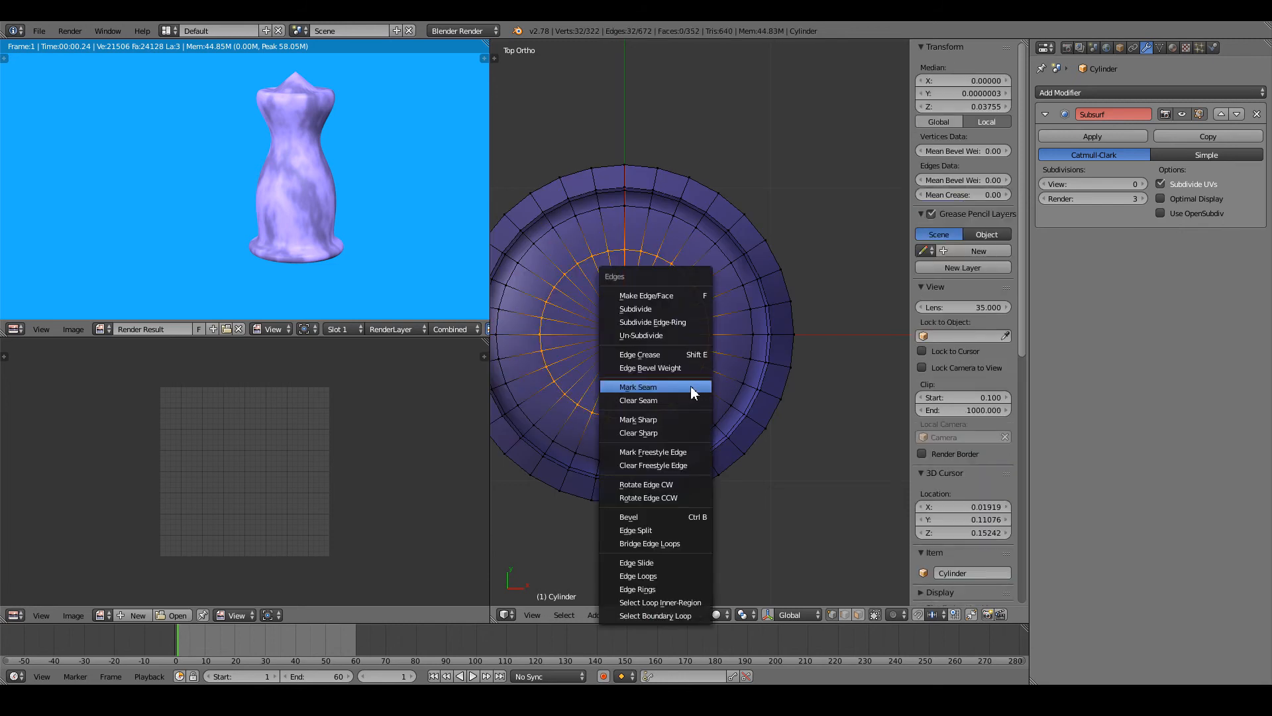
click(673, 387)
- Mark the inner edge ring on the piece's underside as a seam
middle_drag(709, 435, 687, 390)
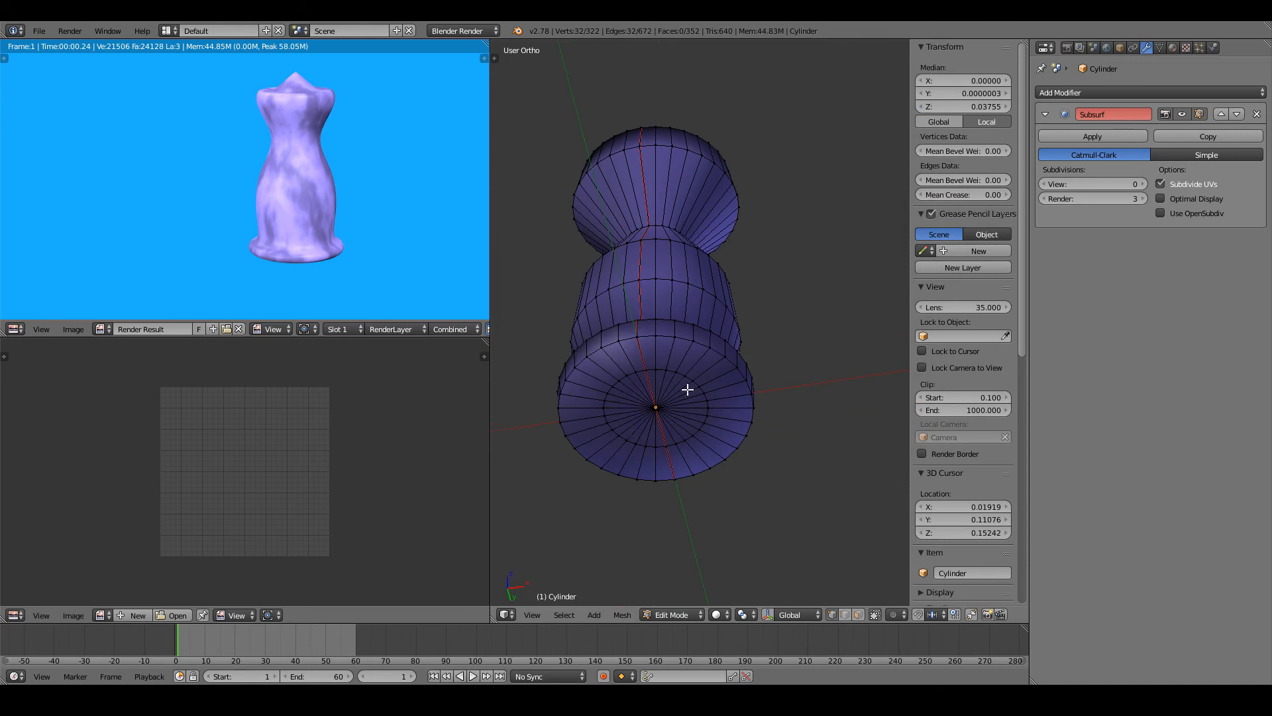
alt+shift+right_click(712, 407)
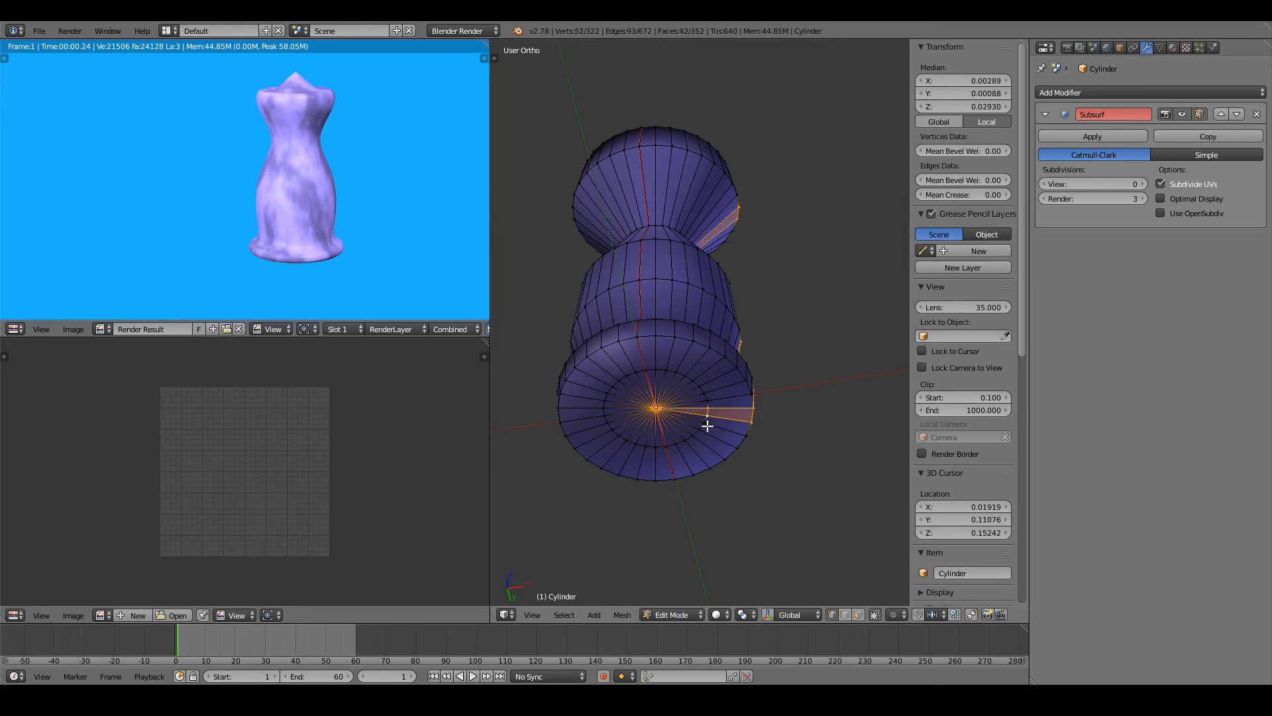
alt+right_click(705, 425)
key(ctrl+e)
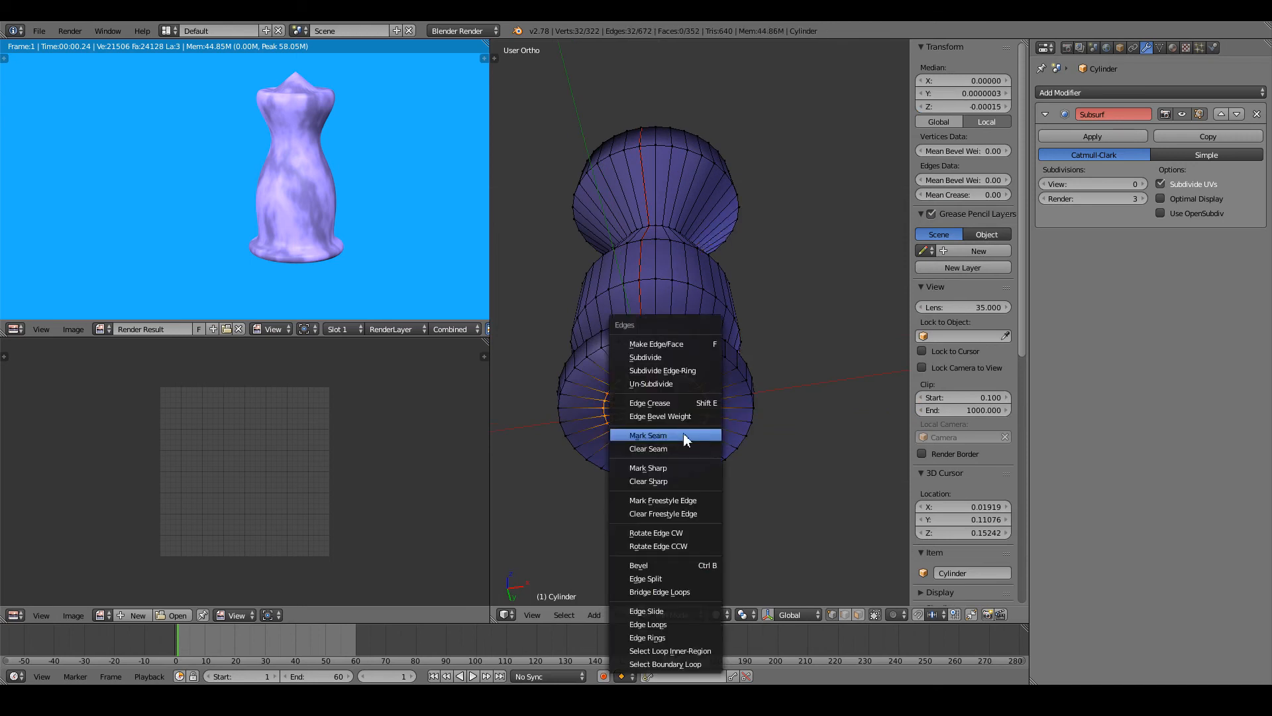
click(683, 435)
- Select the whole mesh and unwrap it along the marked seams
key(a)
key(u)
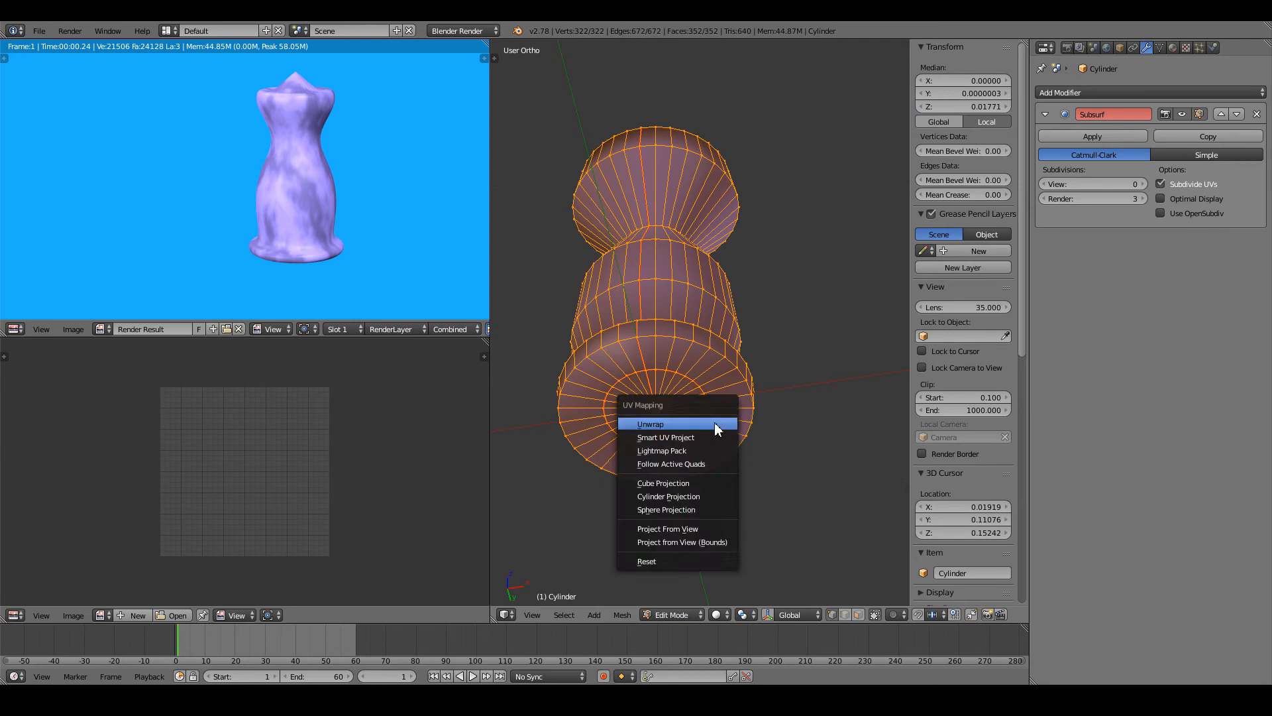
click(714, 425)
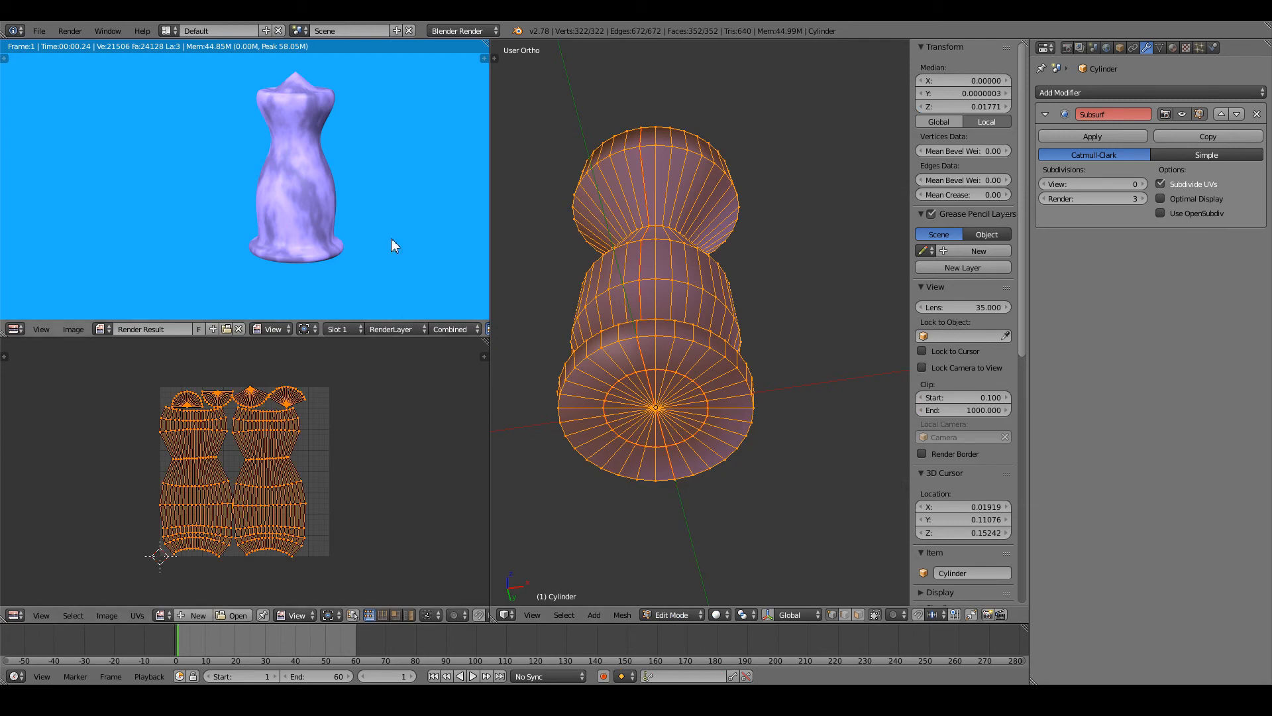
- Render the piece again, widen the render and UV editors slightly, and inspect the result up close
key(F12)
drag(489, 431, 516, 432)
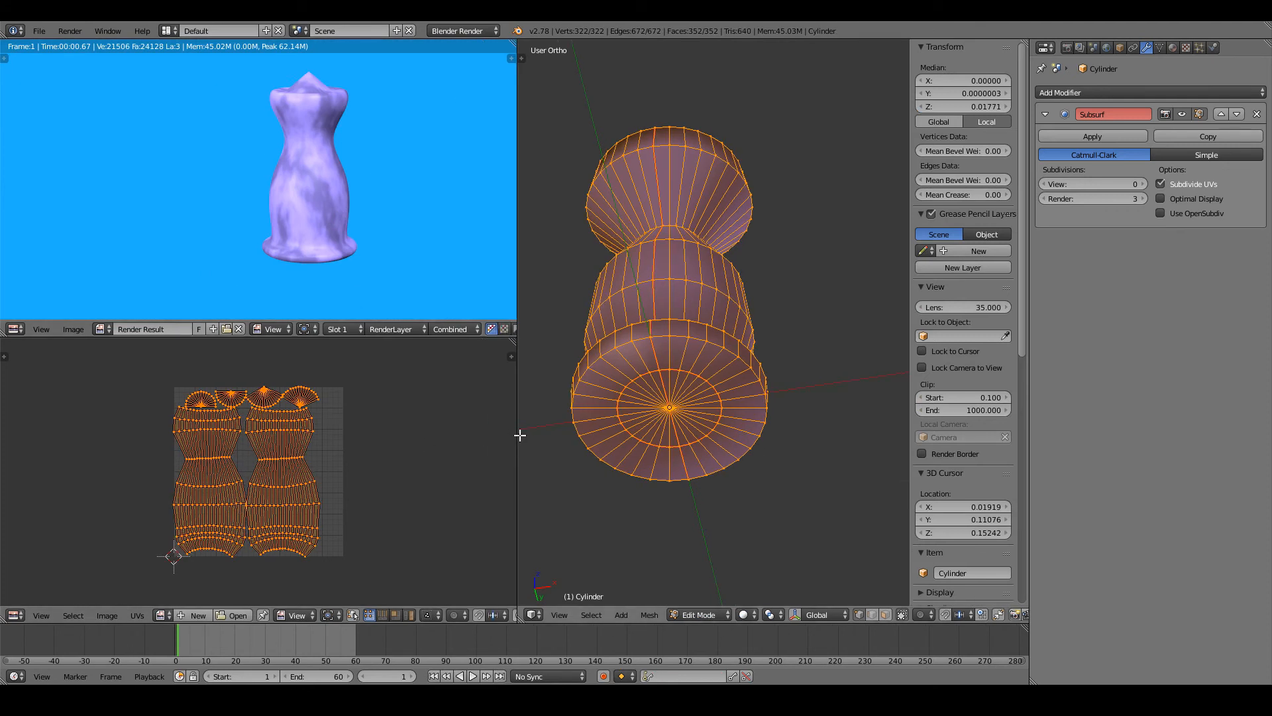
scroll(392, 292, up, 1)
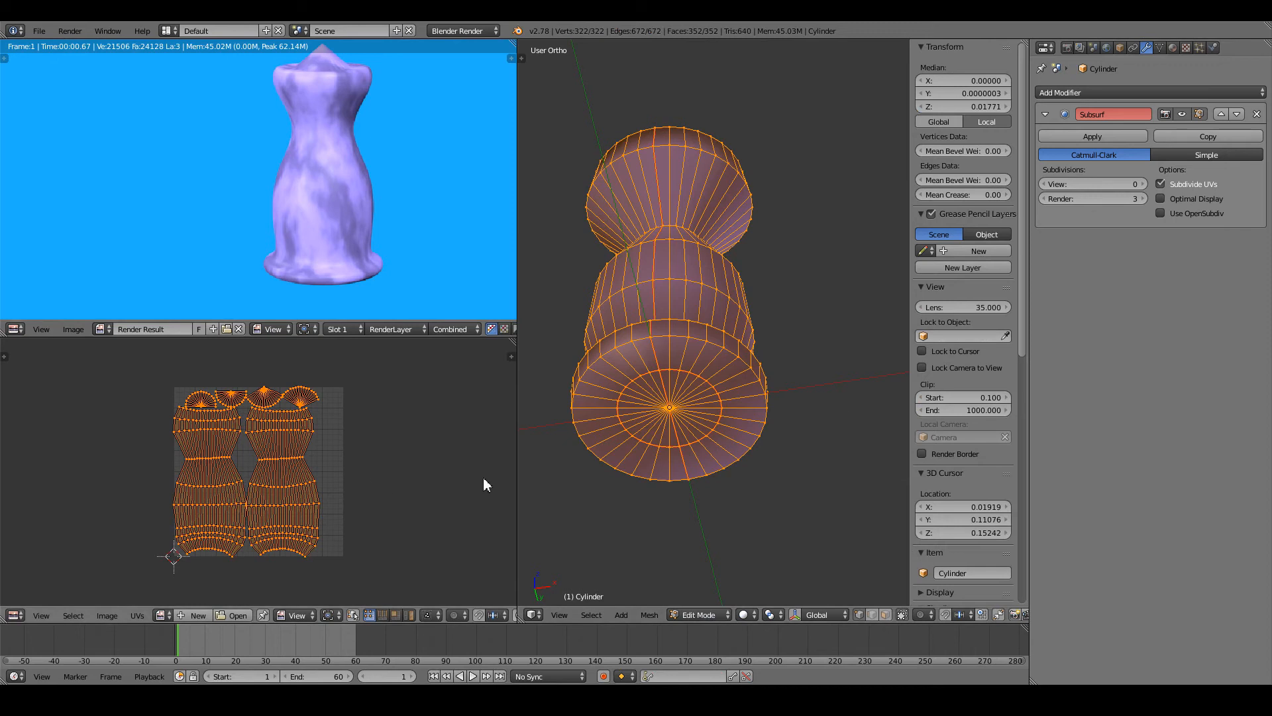
- Set the Subsurf View subdivisions to 1 and check the smoothed piece in Object Mode from the front
click(1141, 184)
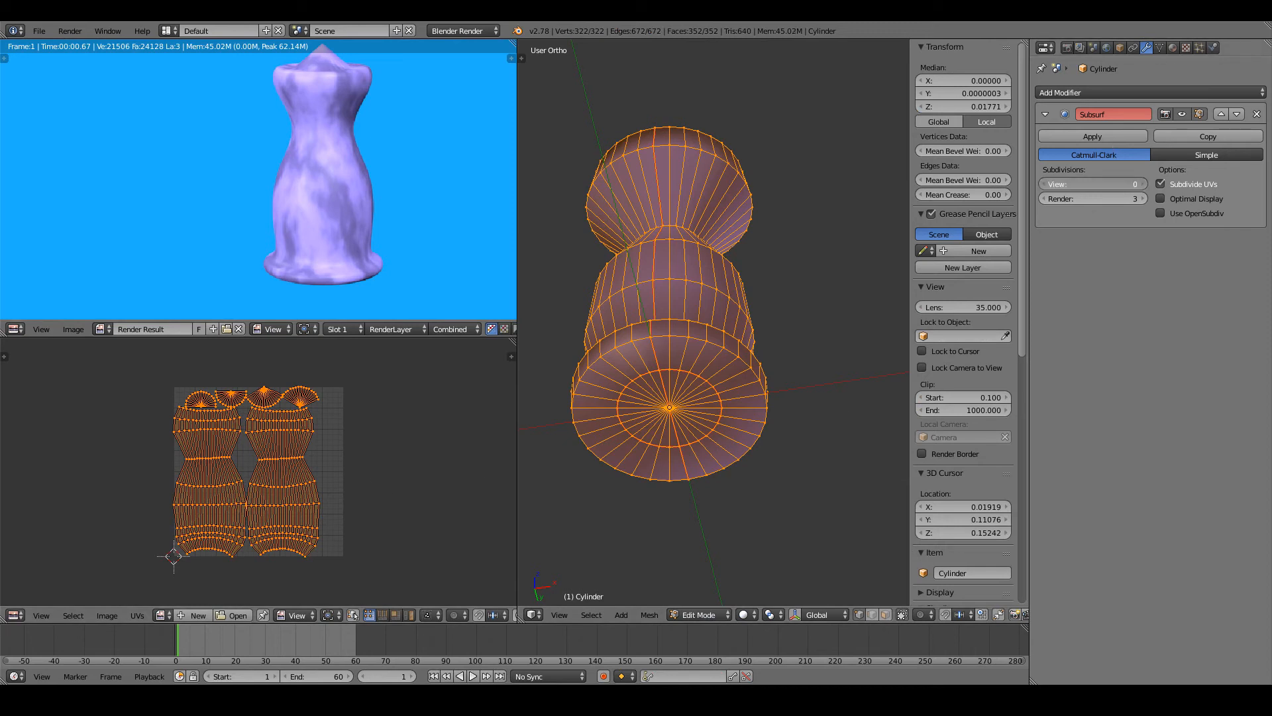
key(Tab)
scroll(729, 338, down, 3)
key(KP_1)
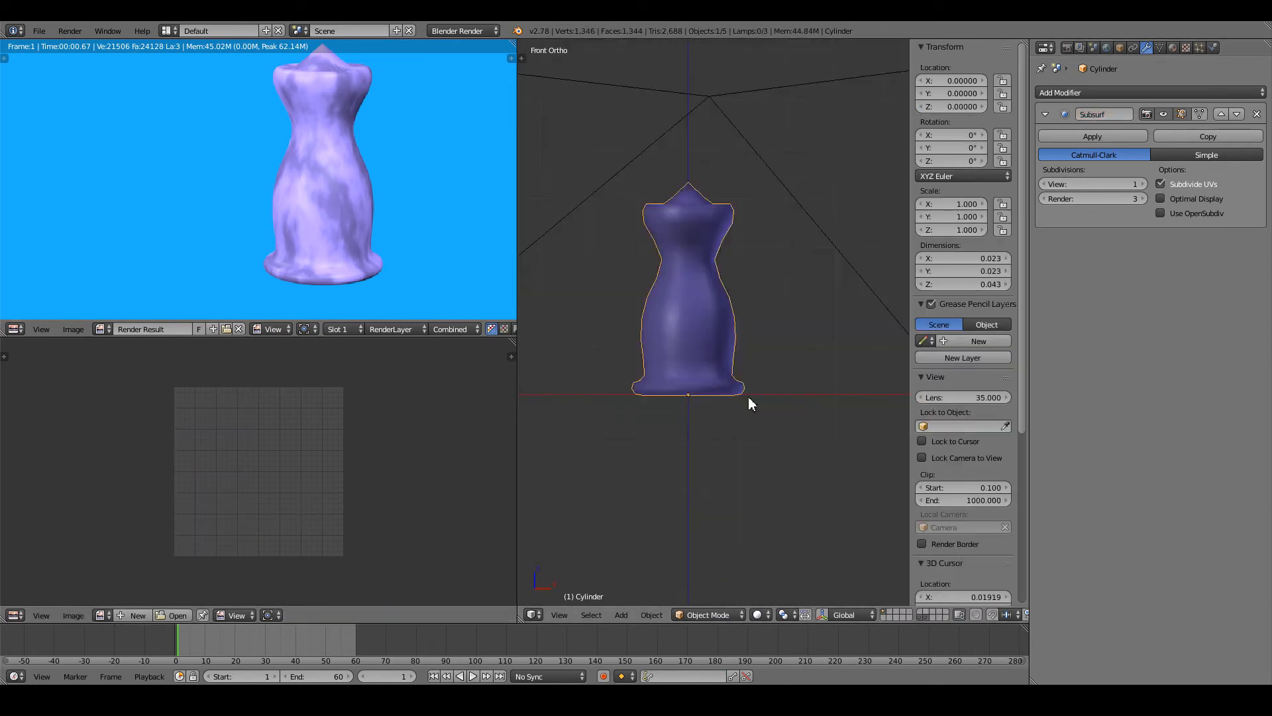
- Return to Edit Mode and add two edge loops around the base rim, sliding the second one close to its upper edge
scroll(749, 400, up, 2)
key(Tab)
scroll(737, 384, up, 2)
key(ctrl+r)
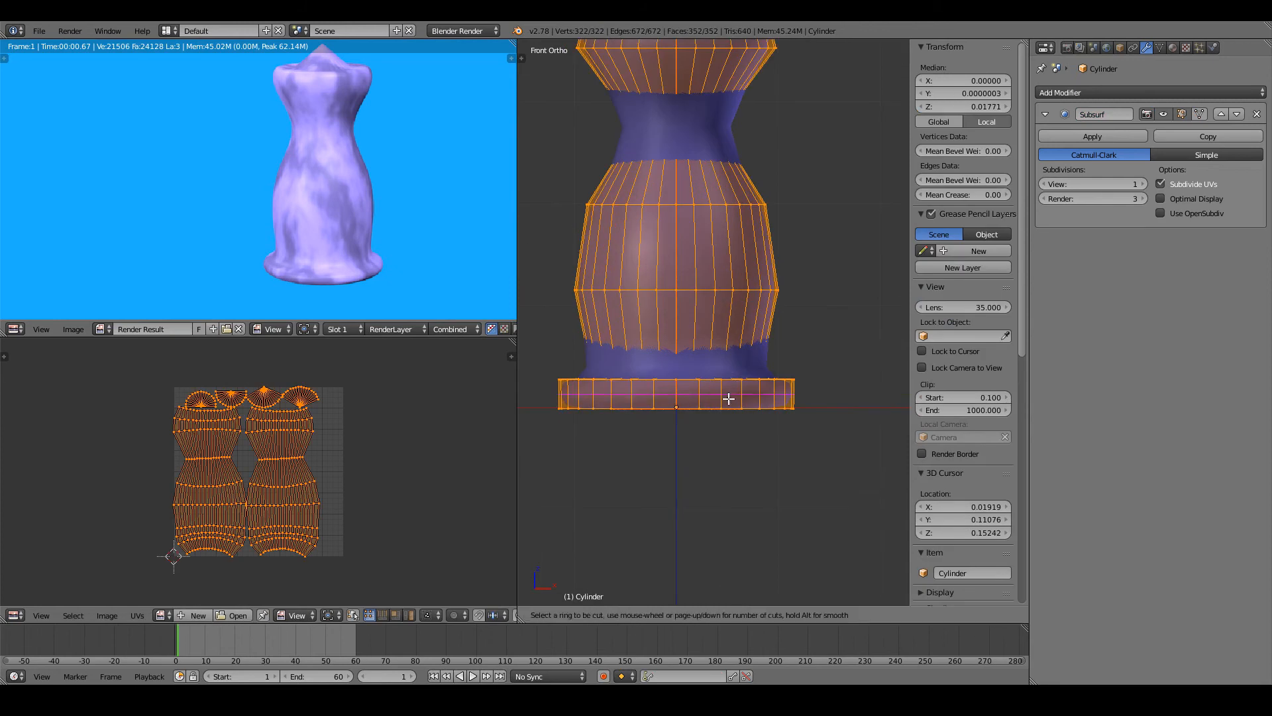
click(728, 392)
right_click(729, 391)
key(ctrl+r)
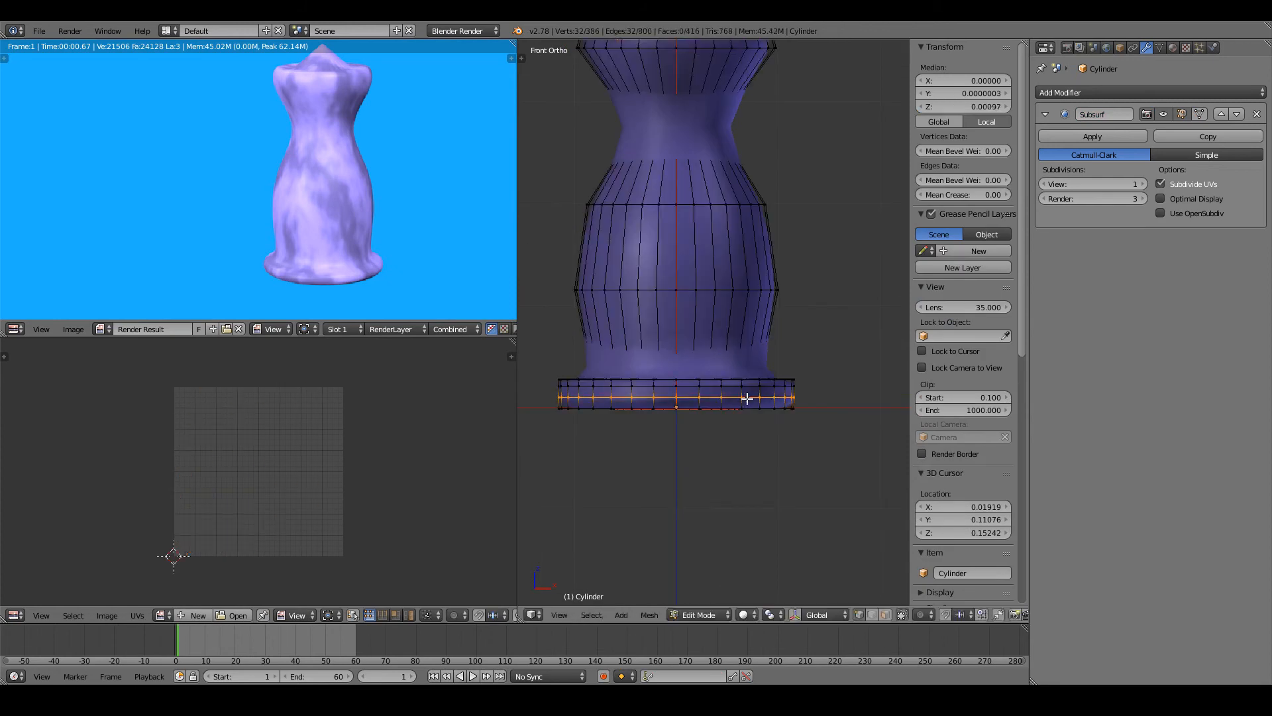
click(747, 399)
click(739, 322)
click(739, 321)
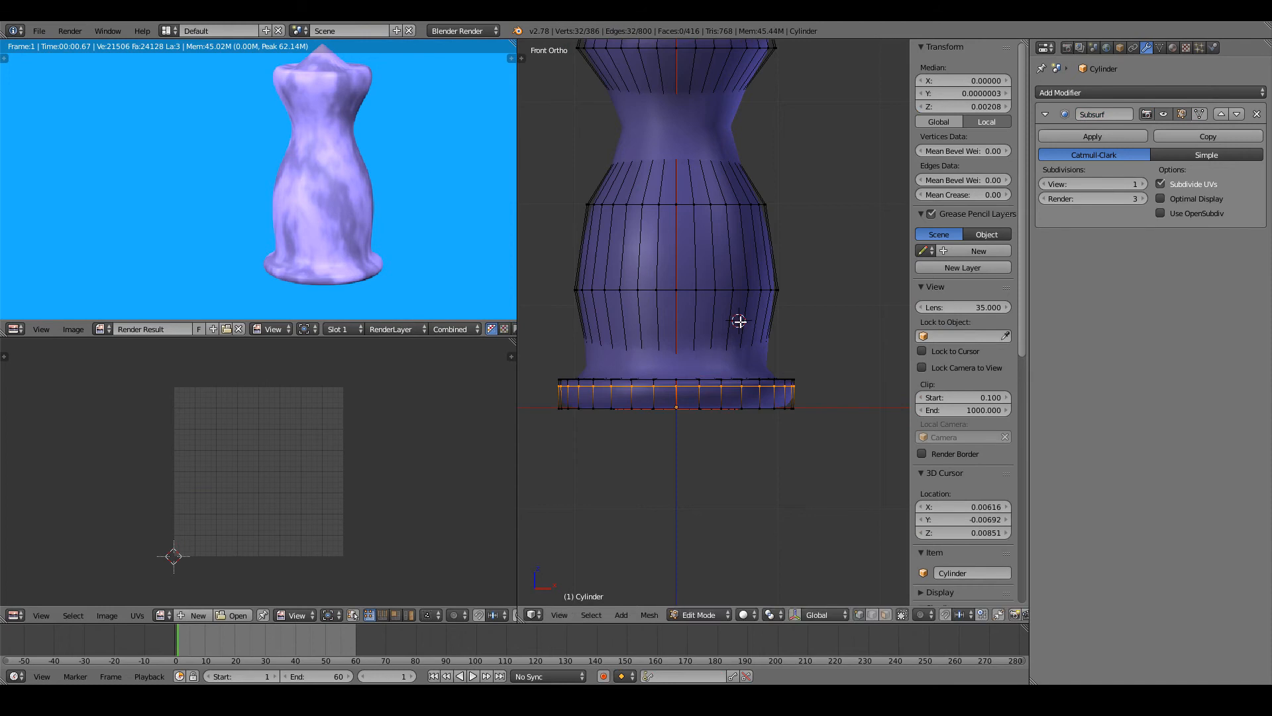
- Add one edge loop below and one above the body's widest ring, widening the upper one slightly
key(ctrl+r)
click(764, 342)
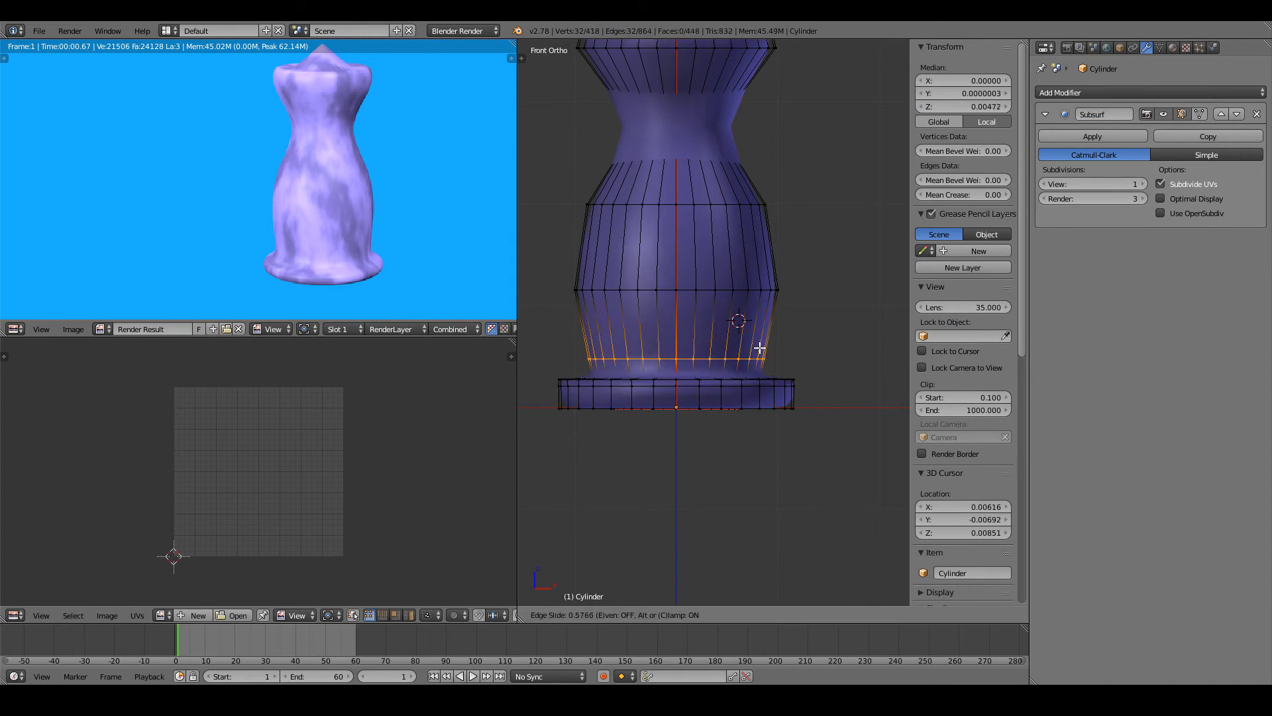
click(828, 344)
key(ctrl+r)
click(786, 258)
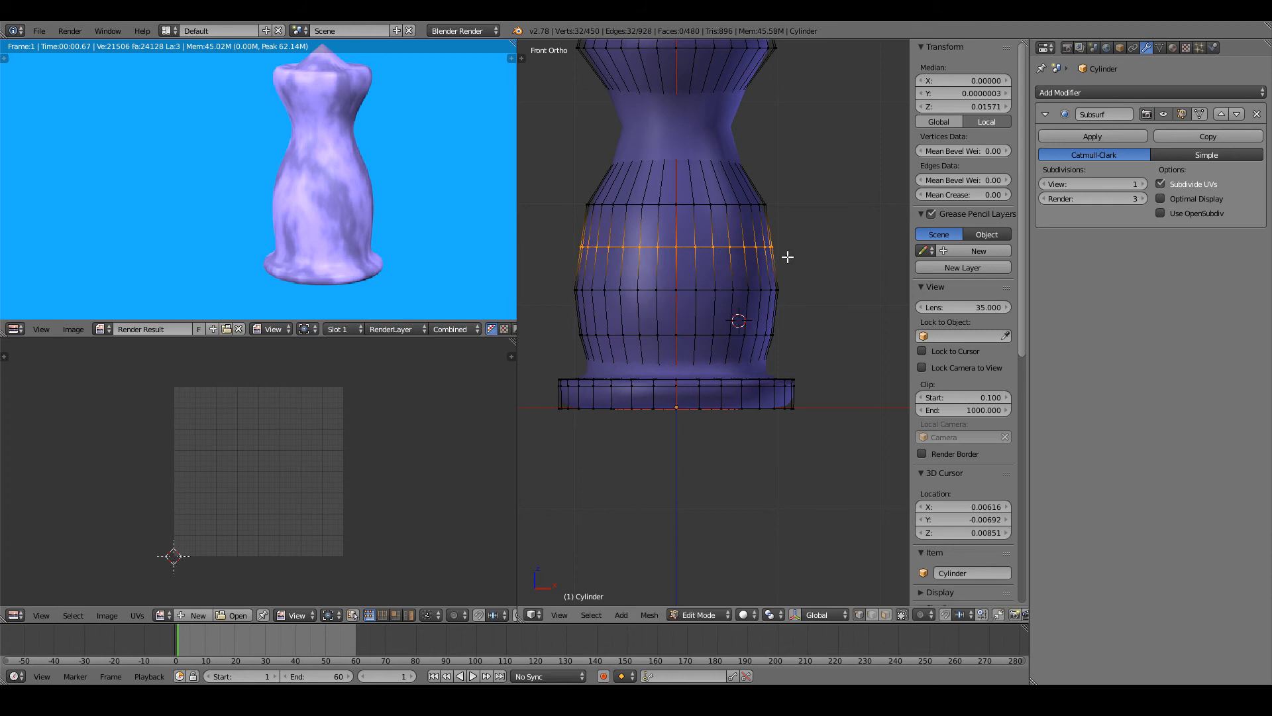
click(828, 235)
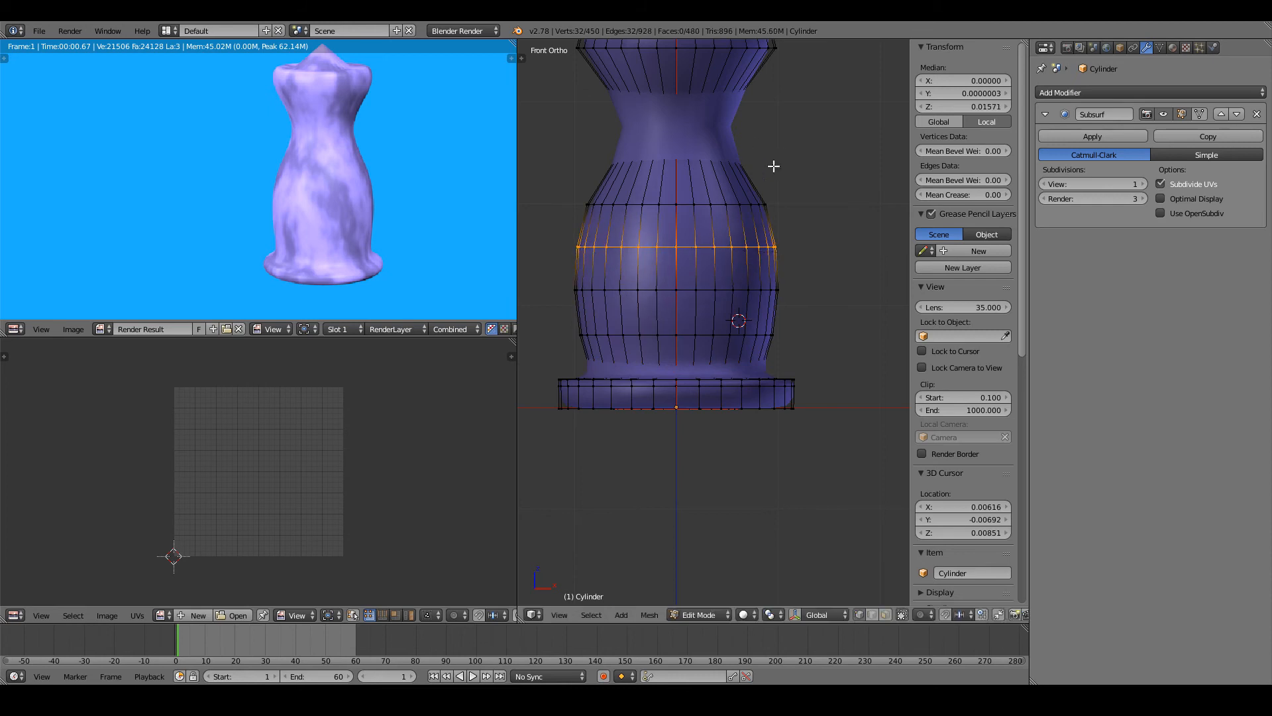
- Set the Subsurf View subdivisions to 0, then add an edge loop between the neck and the body's shoulder, scaled up about 1.10
click(1044, 184)
scroll(760, 300, up, 2)
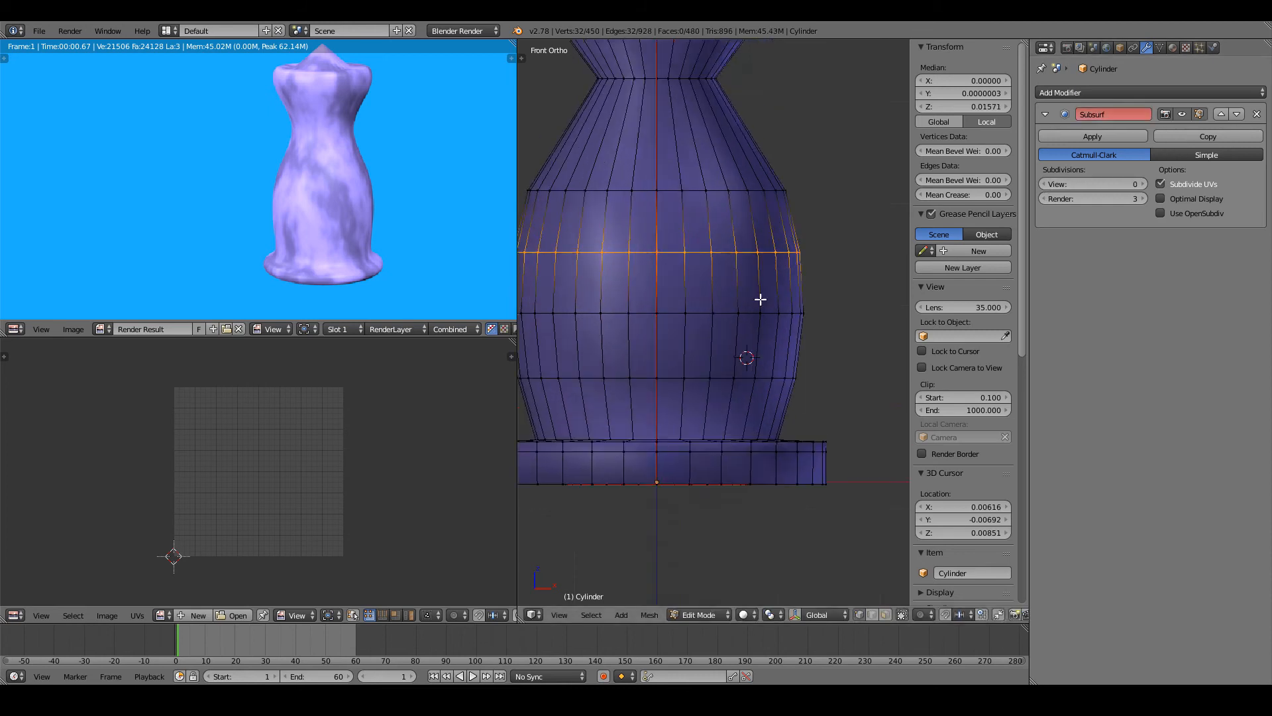
shift+middle_drag(761, 299, 759, 428)
key(ctrl+r)
click(754, 273)
click(756, 273)
key(s)
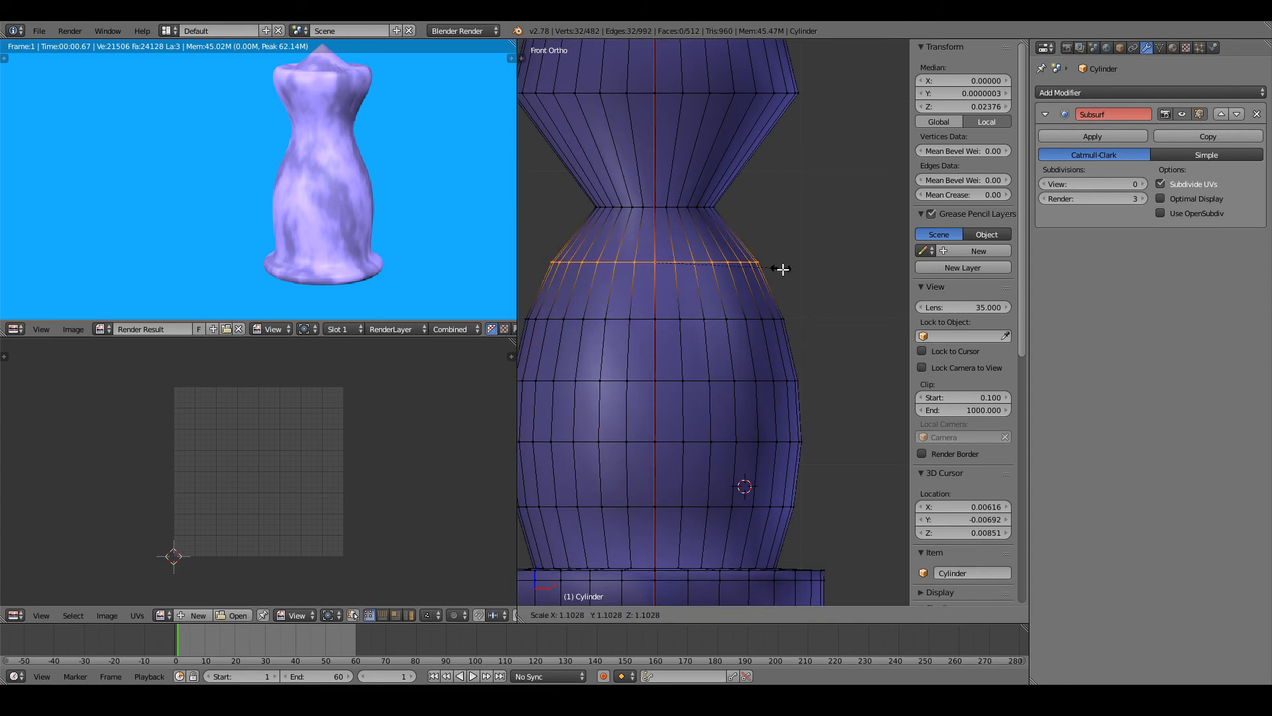
click(783, 269)
- Add an edge loop midway between the neck and the head's flared rim, scaled outward about 1.02
key(ctrl+r)
click(774, 166)
click(773, 165)
key(s)
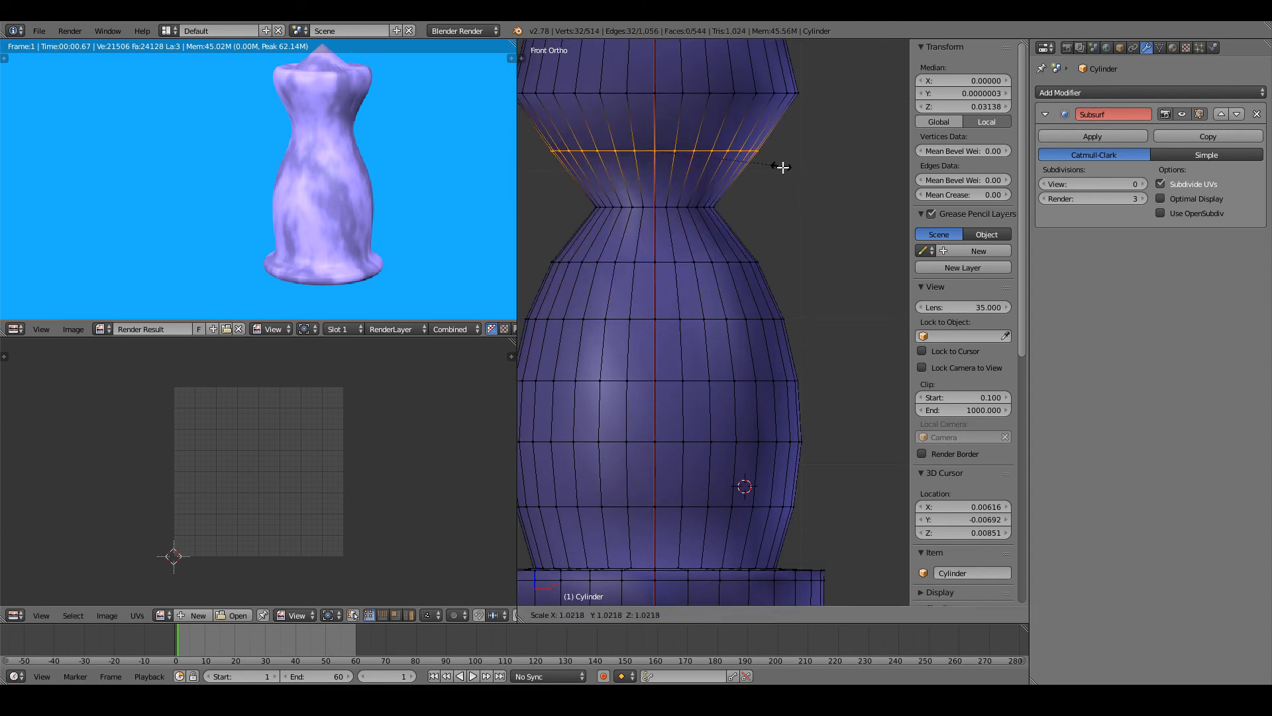
click(778, 177)
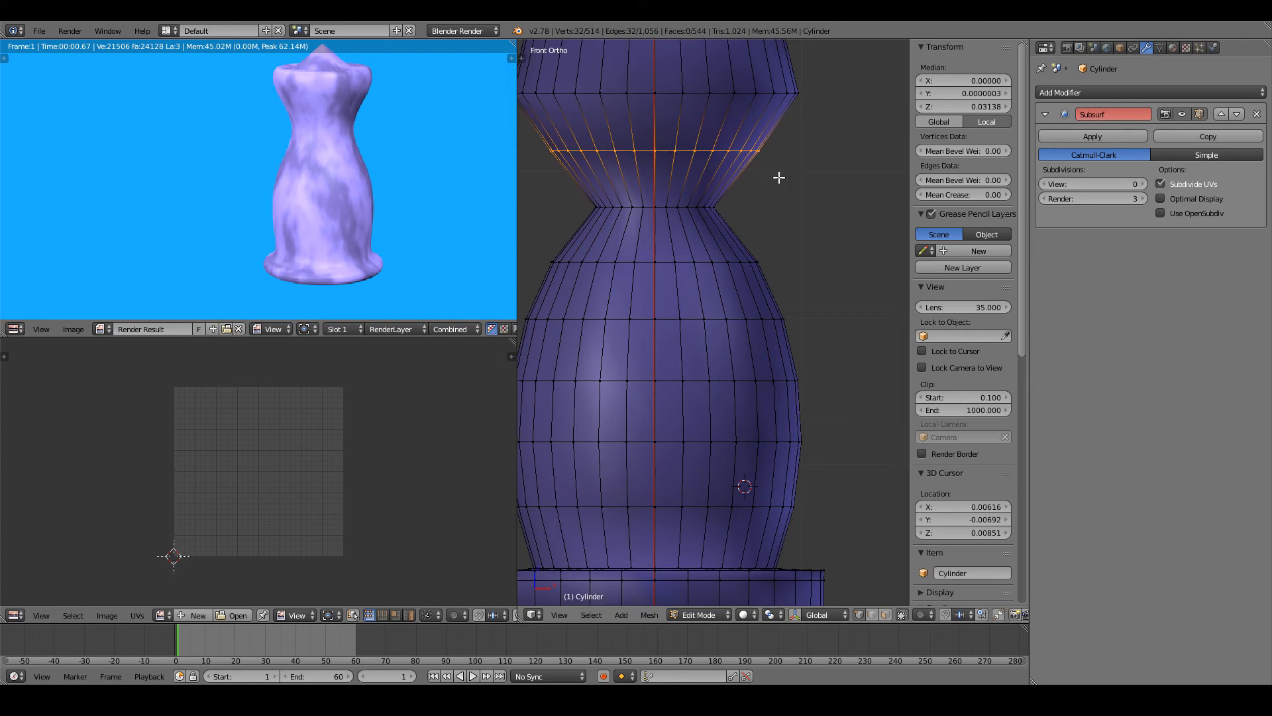
- Examine the spacing and curvature of the edge loops from the base up to the head
scroll(689, 225, down, 2)
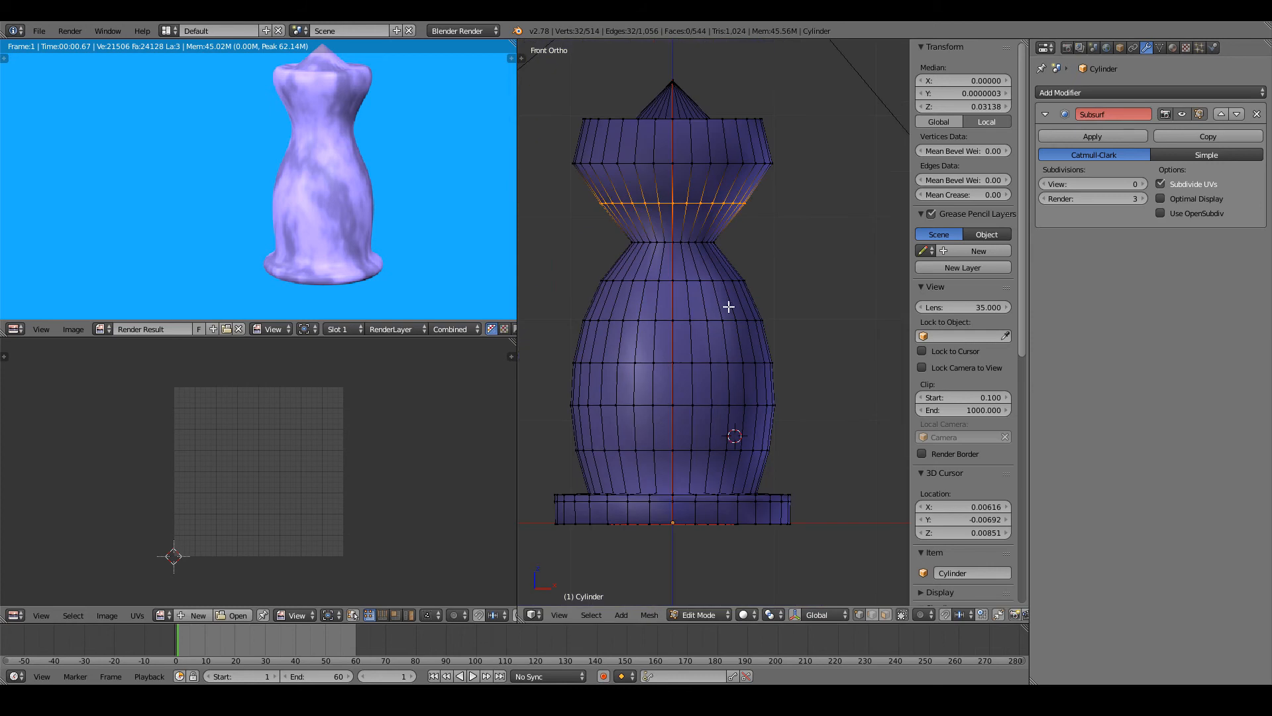
scroll(754, 336, down, 1)
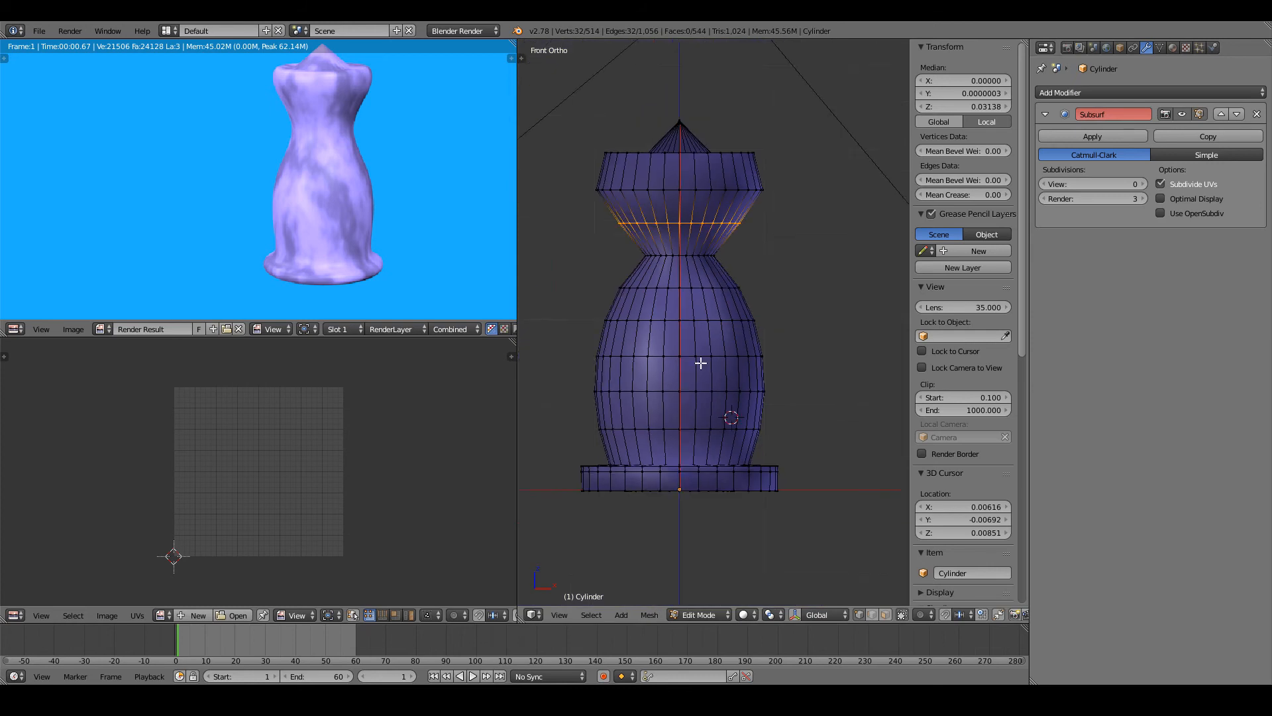
scroll(701, 363, up, 3)
middle_drag(747, 404, 670, 402)
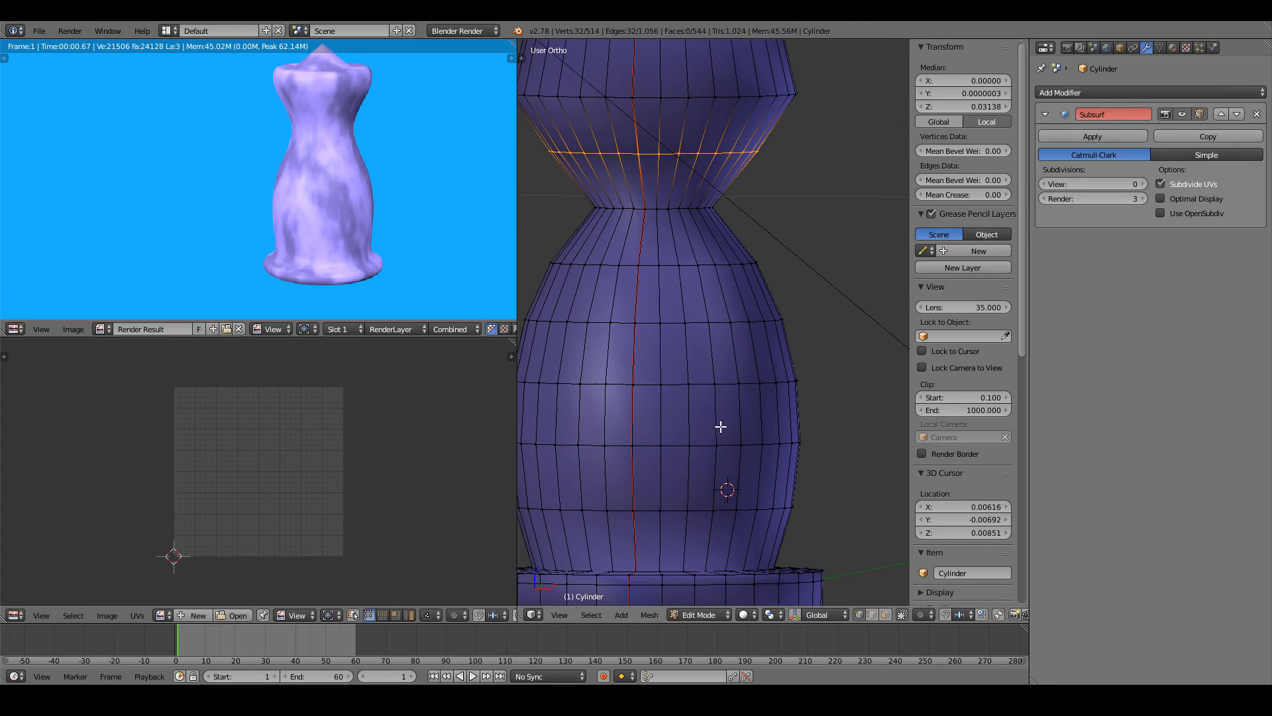
scroll(724, 423, down, 3)
scroll(721, 424, up, 3)
scroll(750, 333, down, 2)
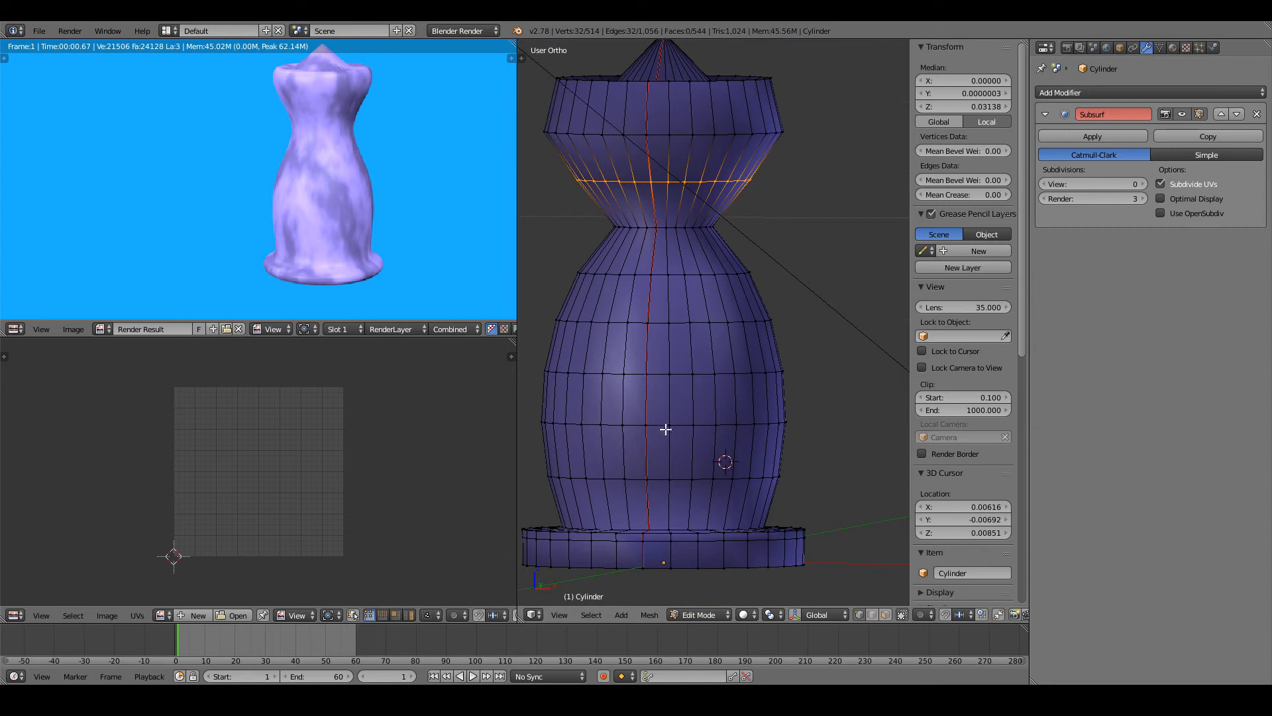
scroll(682, 425, up, 1)
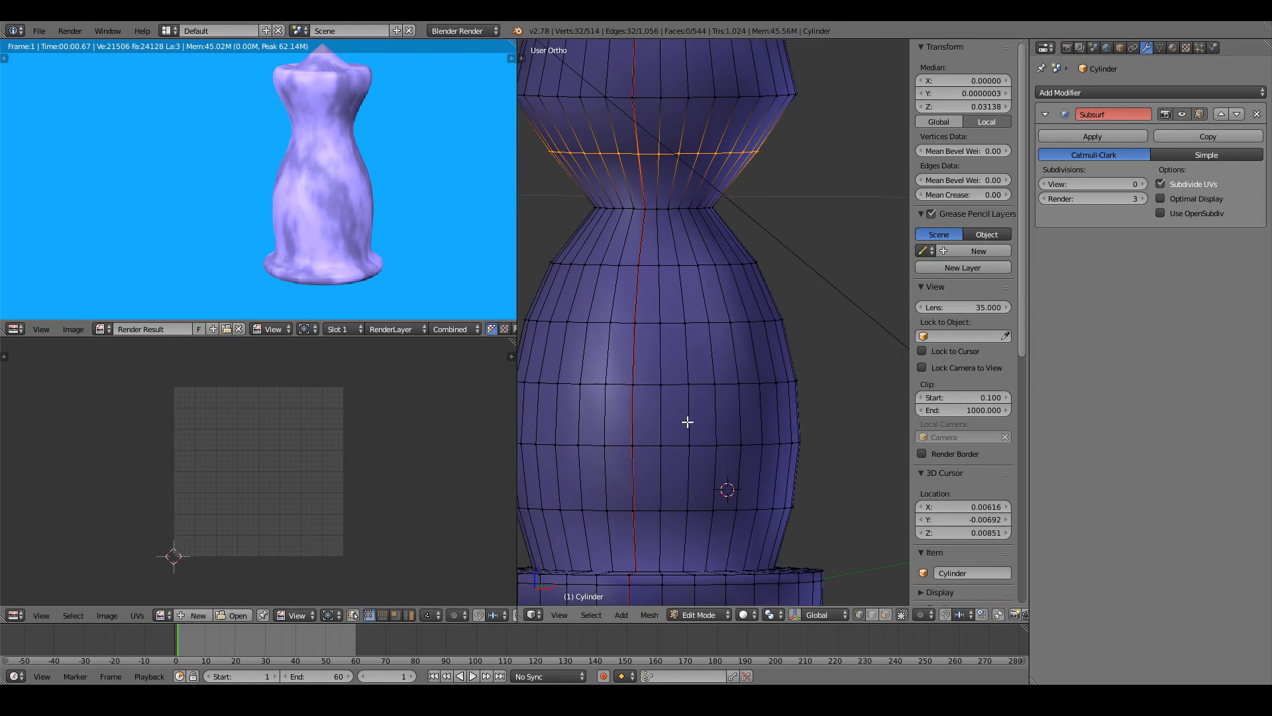
scroll(719, 302, down, 1)
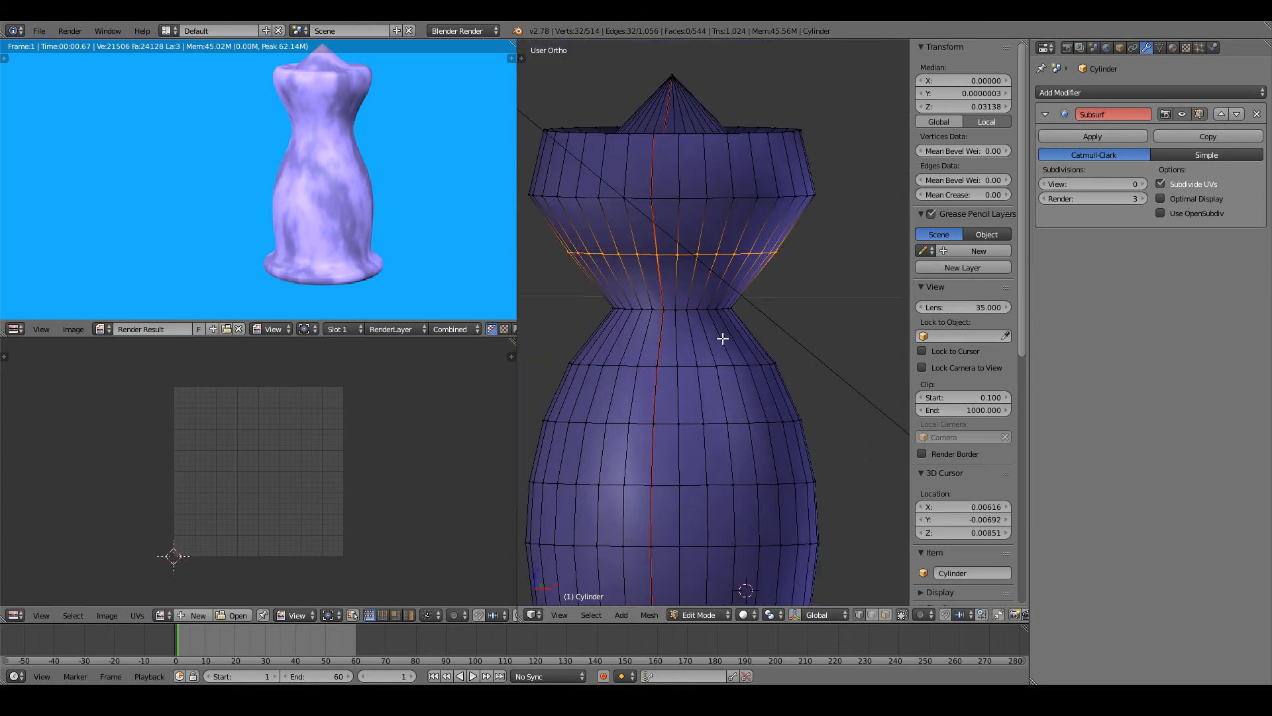
- Add a centred edge loop directly below the neck ring and scale it outward about 1.04
key(ctrl+r)
click(722, 338)
right_click(722, 339)
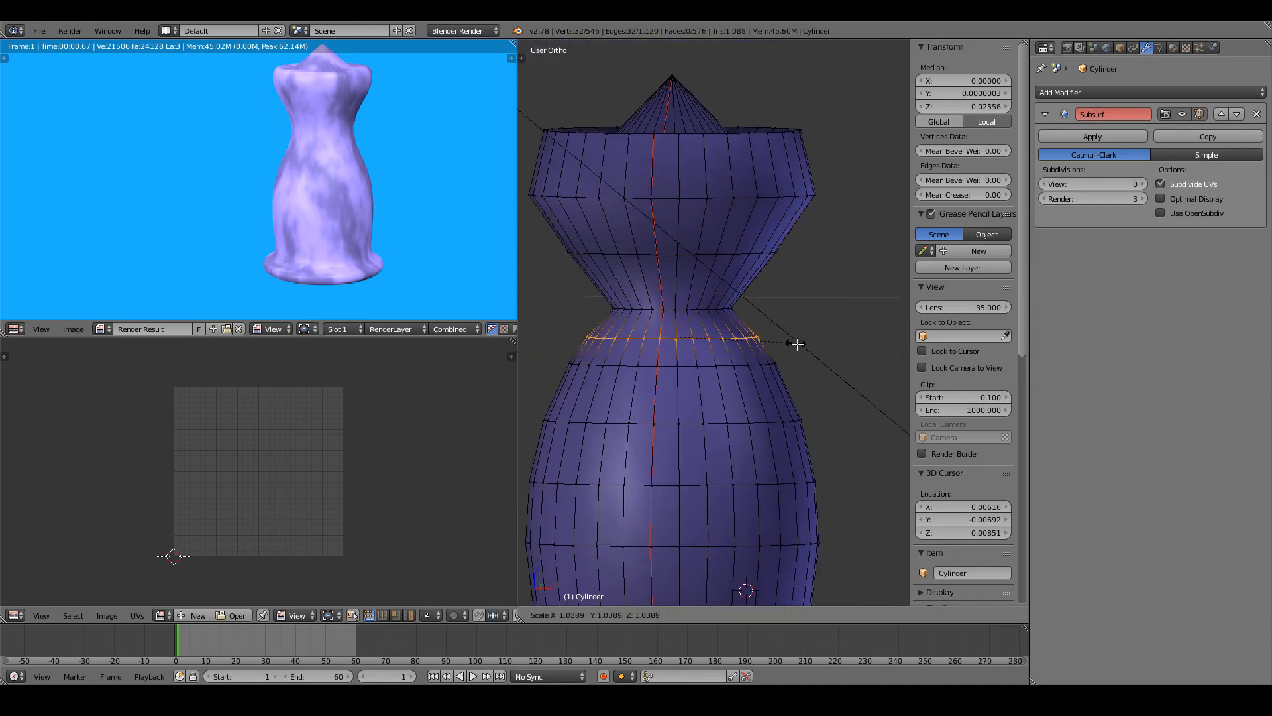
- Add an edge loop directly above the neck ring, slide it slightly upward and widen it a little
shift+middle_drag(801, 344, 758, 383)
key(ctrl+r)
click(763, 313)
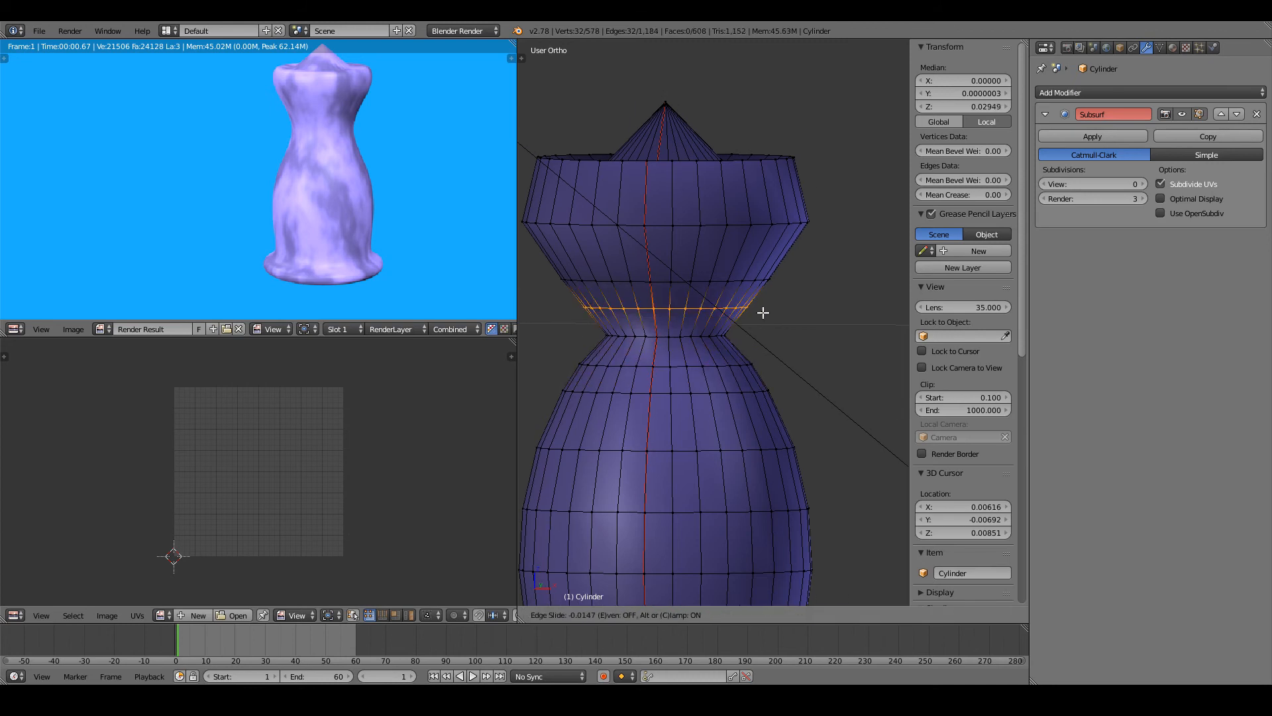
click(781, 287)
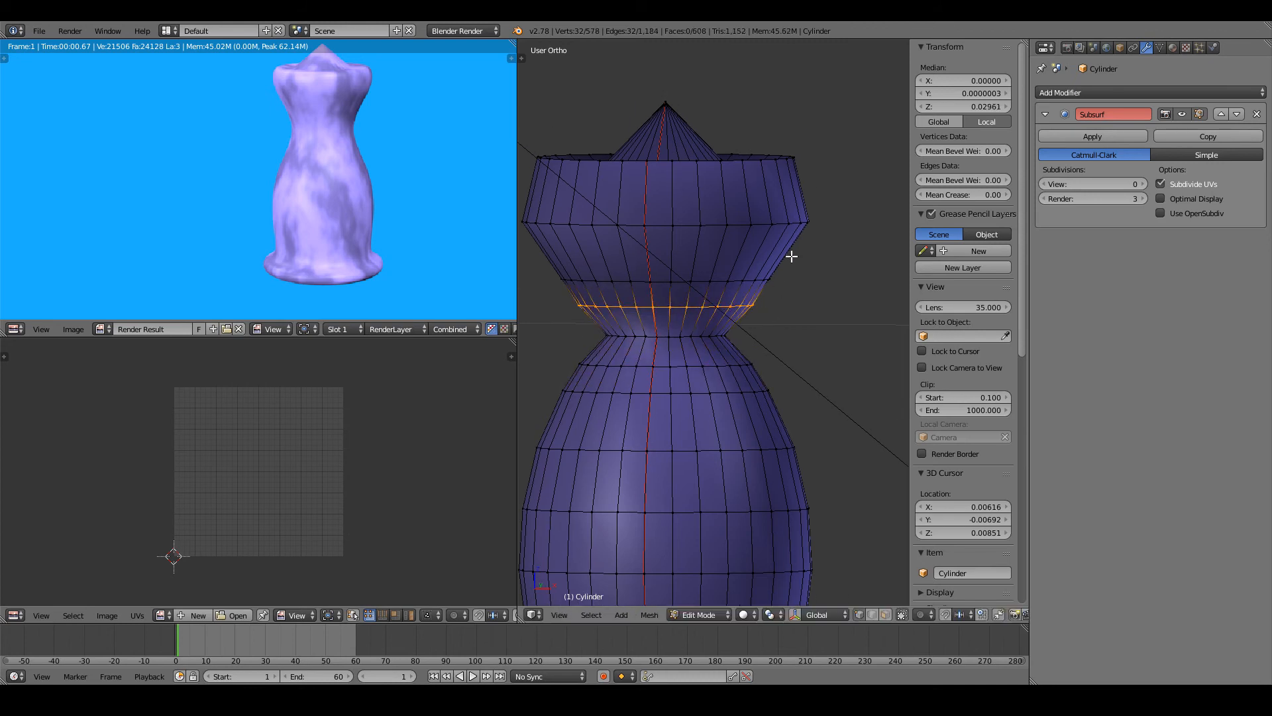
- Return to Object Mode and set the Subsurf modifier's viewport subdivisions to 1
middle_drag(836, 235, 821, 284)
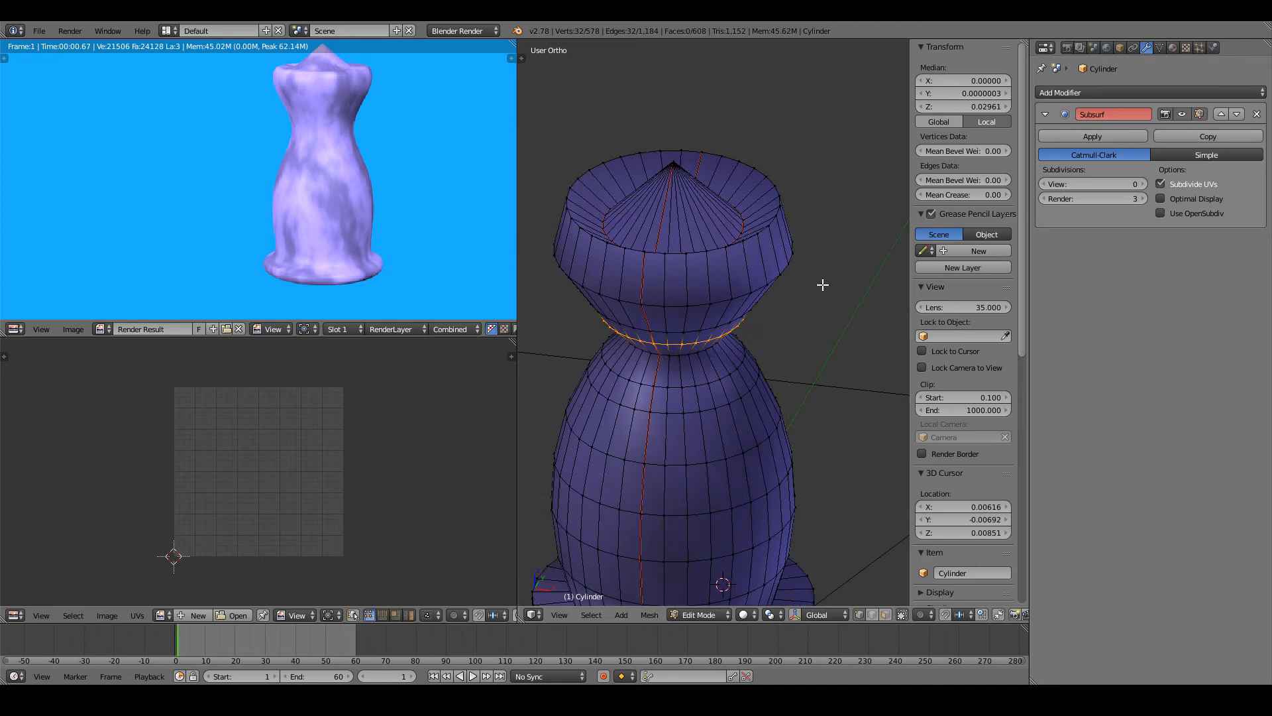
key(Tab)
key(Tab)
key(Tab)
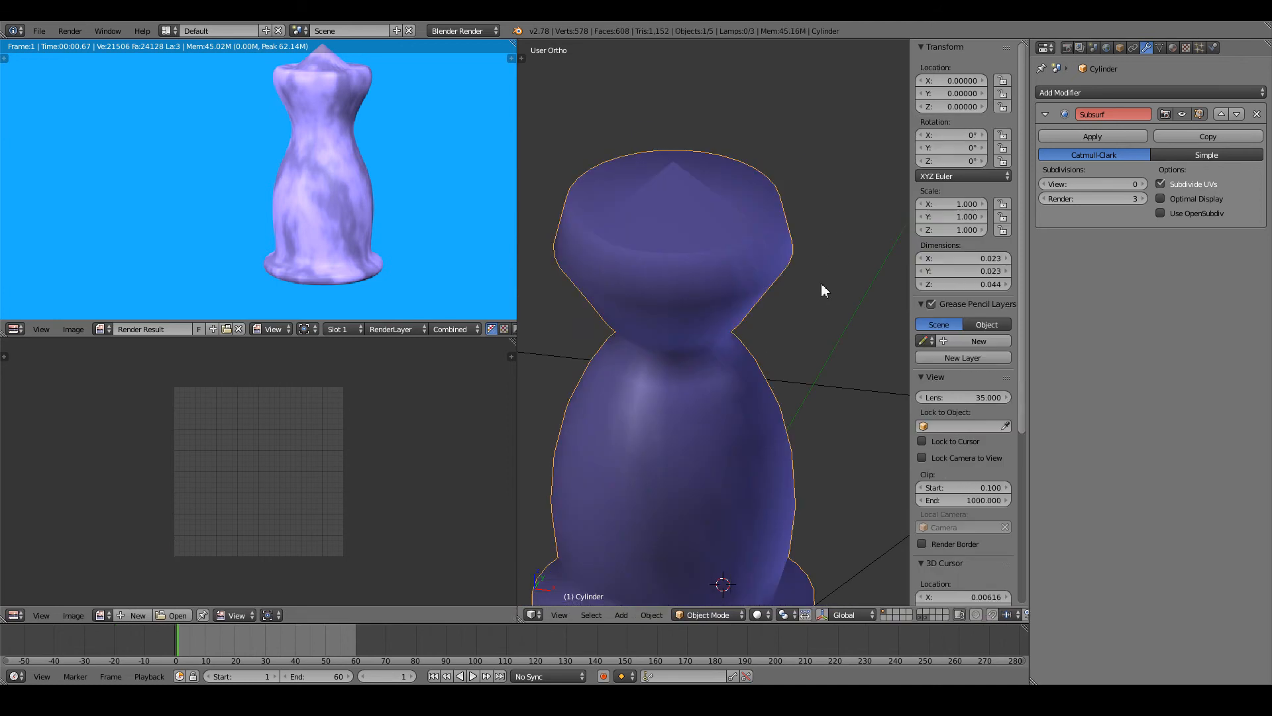
click(1141, 183)
scroll(821, 432, down, 2)
middle_drag(821, 433, 835, 398)
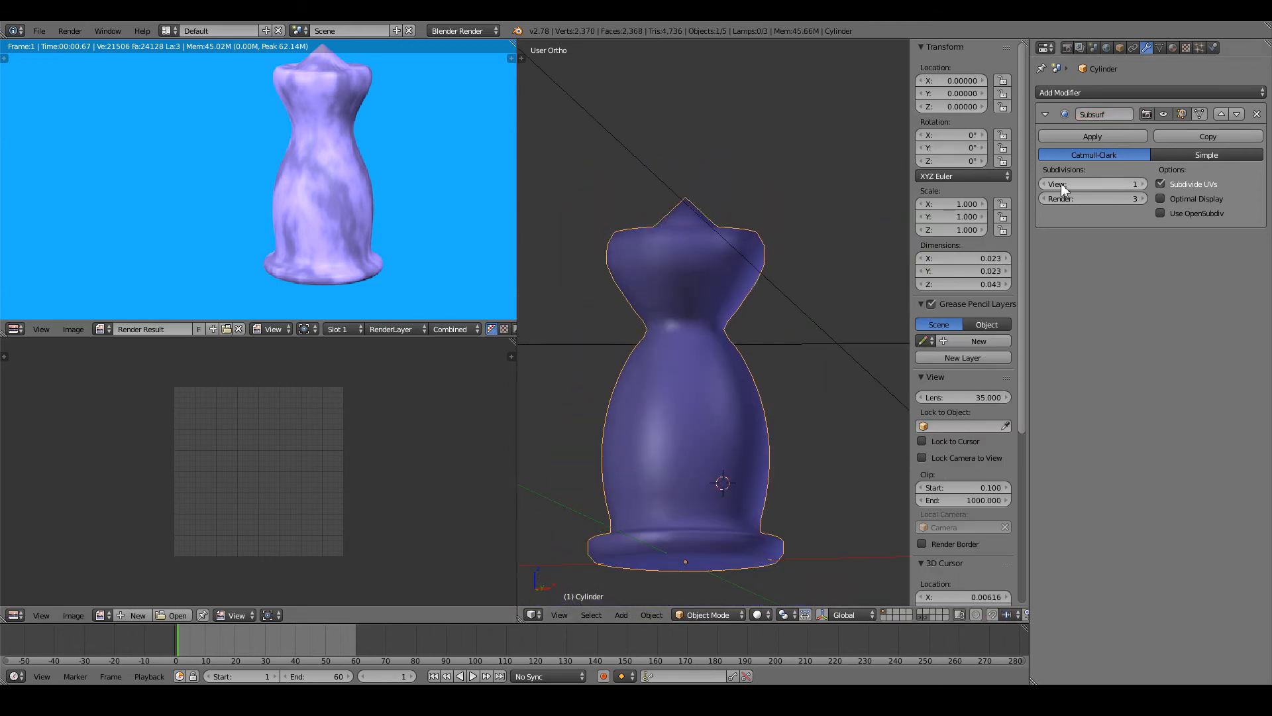
- Examine the smoothed surface of the body and base flange from several angles
scroll(827, 398, up, 2)
scroll(829, 311, down, 2)
middle_drag(829, 308, 766, 274)
scroll(747, 410, up, 1)
scroll(750, 411, up, 1)
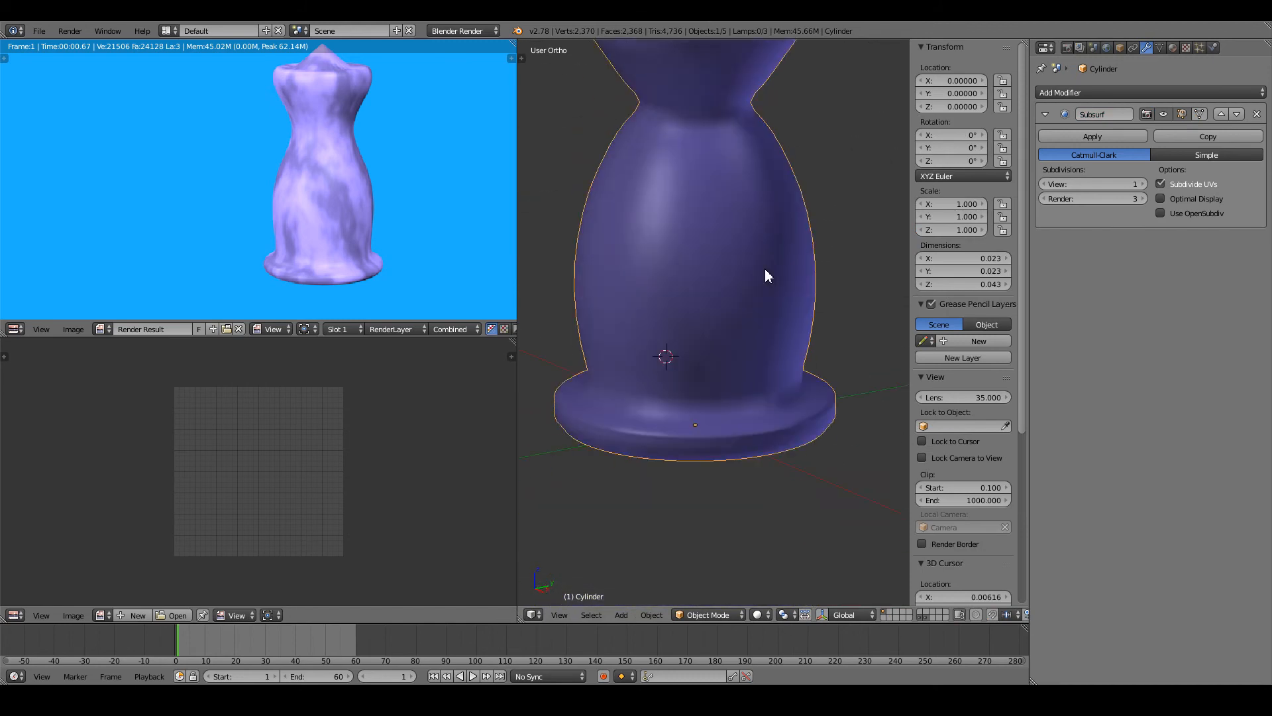
scroll(775, 318, up, 2)
scroll(792, 367, down, 3)
middle_drag(803, 368, 751, 395)
scroll(771, 368, down, 2)
scroll(747, 395, up, 2)
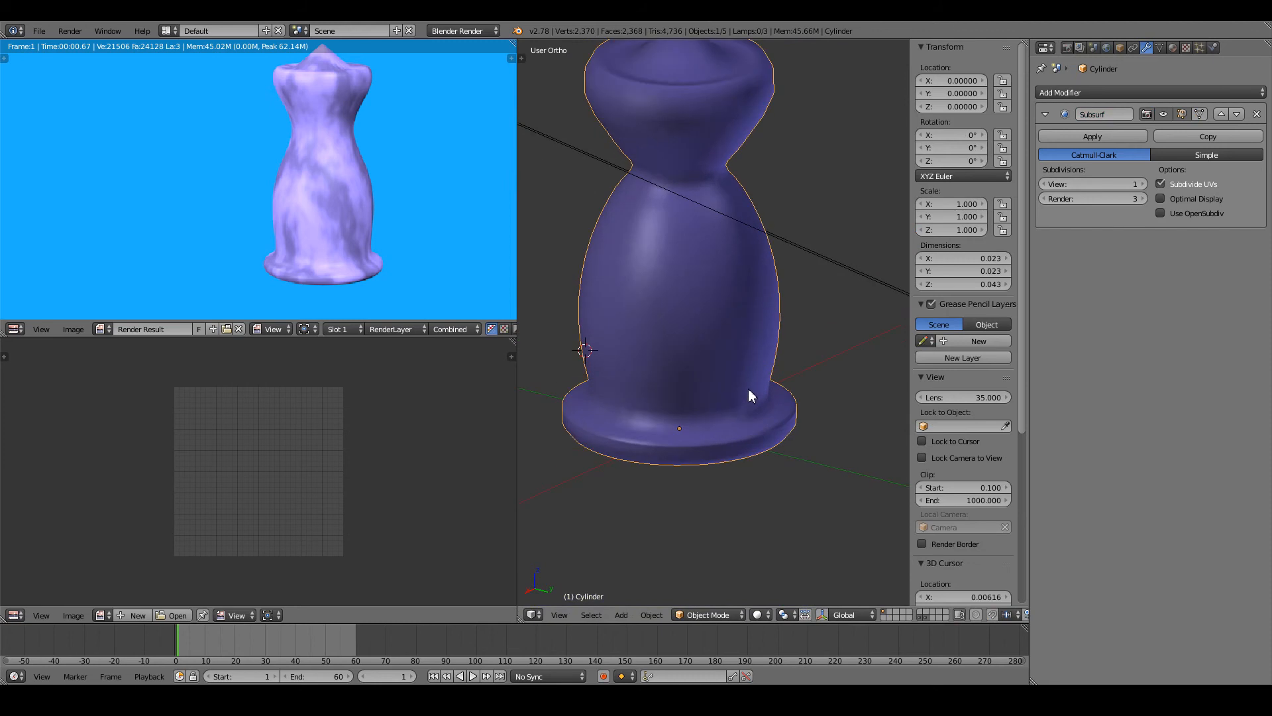
scroll(749, 390, up, 1)
middle_drag(753, 411, 764, 388)
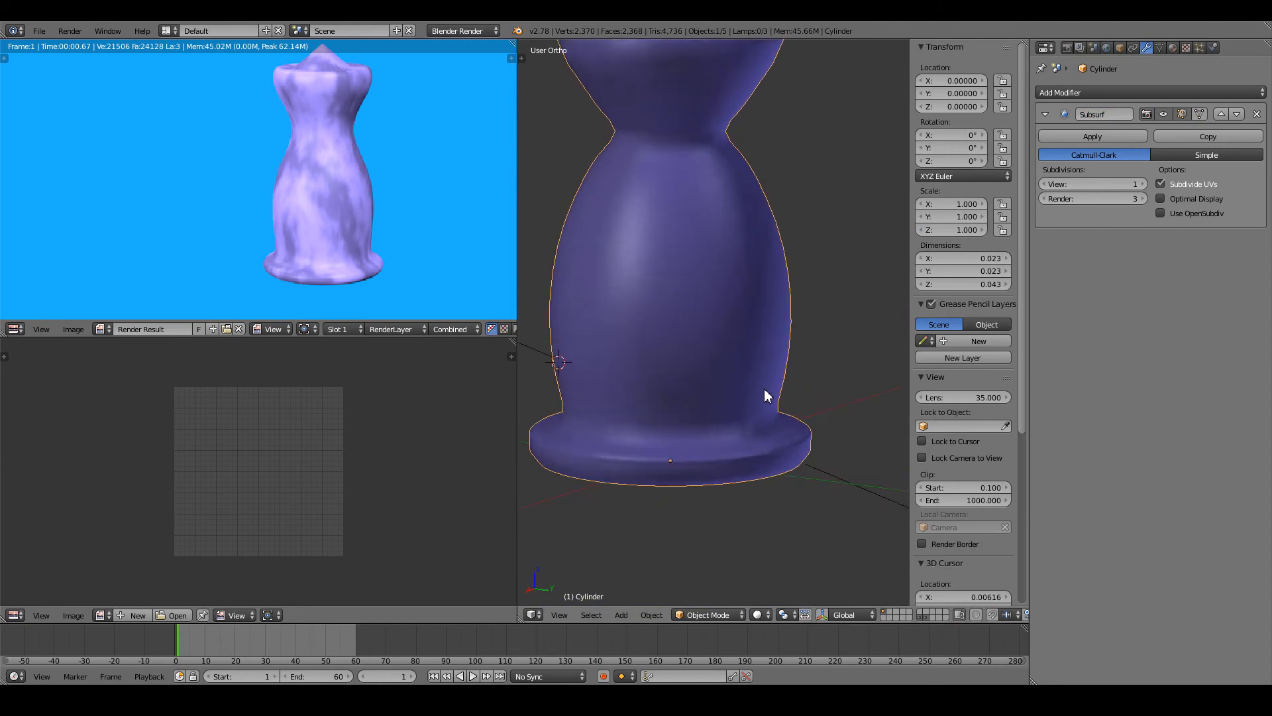
- Reopen the mesh for editing in front view with the base in close-up
key(KP_1)
key(Tab)
scroll(735, 456, up, 2)
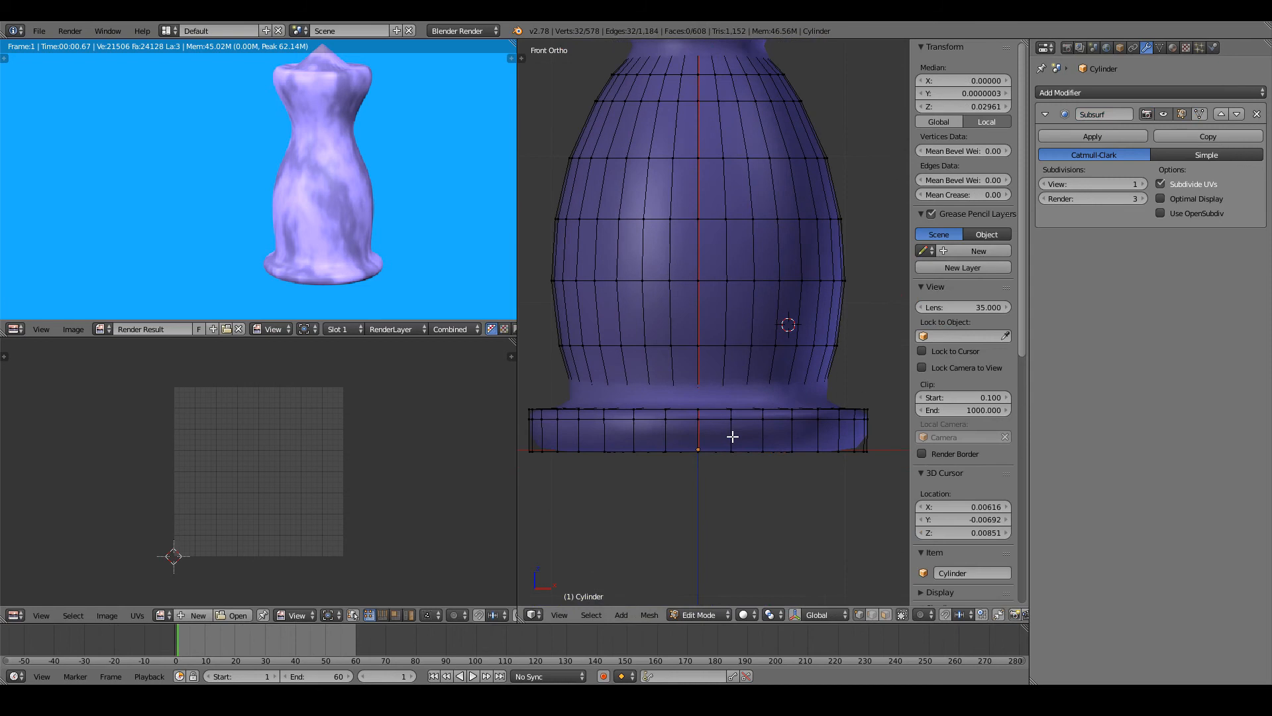
key(ctrl+r)
click(748, 441)
click(755, 438)
key(ctrl+z)
- Add an edge loop around the lower part of the base flange and scale the flange's bottom ring slightly inward
key(ctrl+r)
click(778, 438)
click(776, 440)
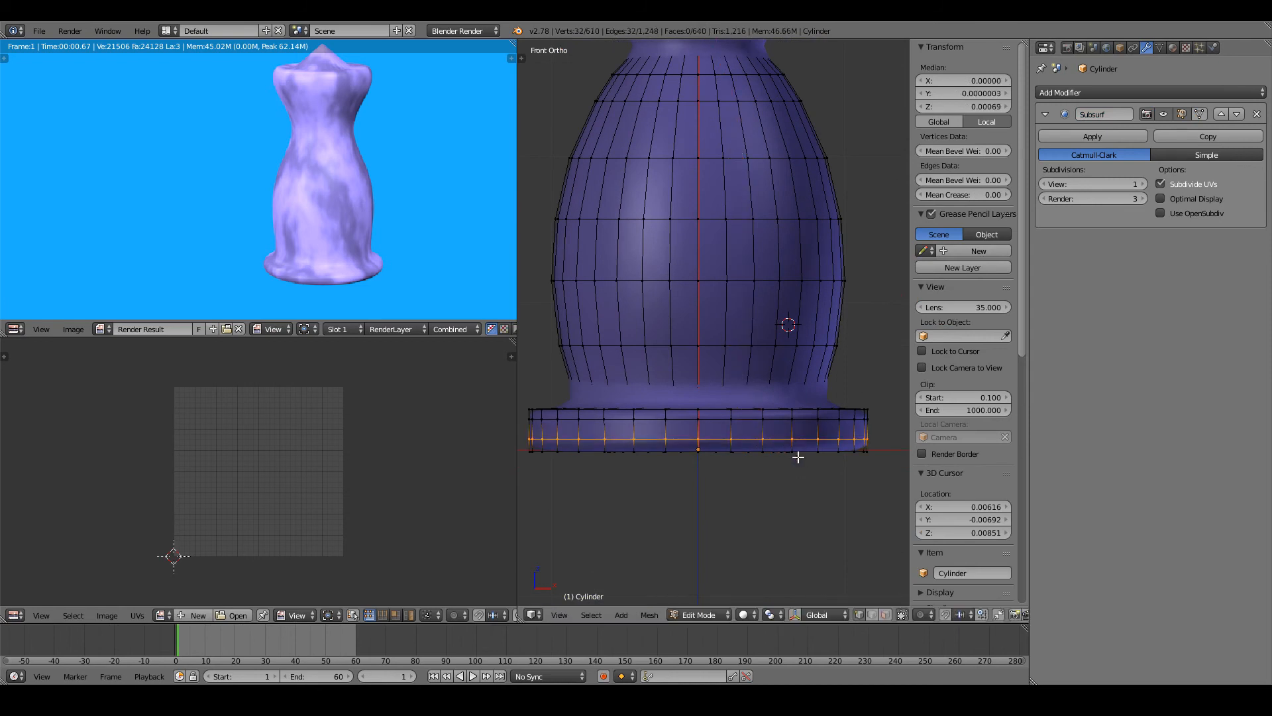
key(s)
click(876, 481)
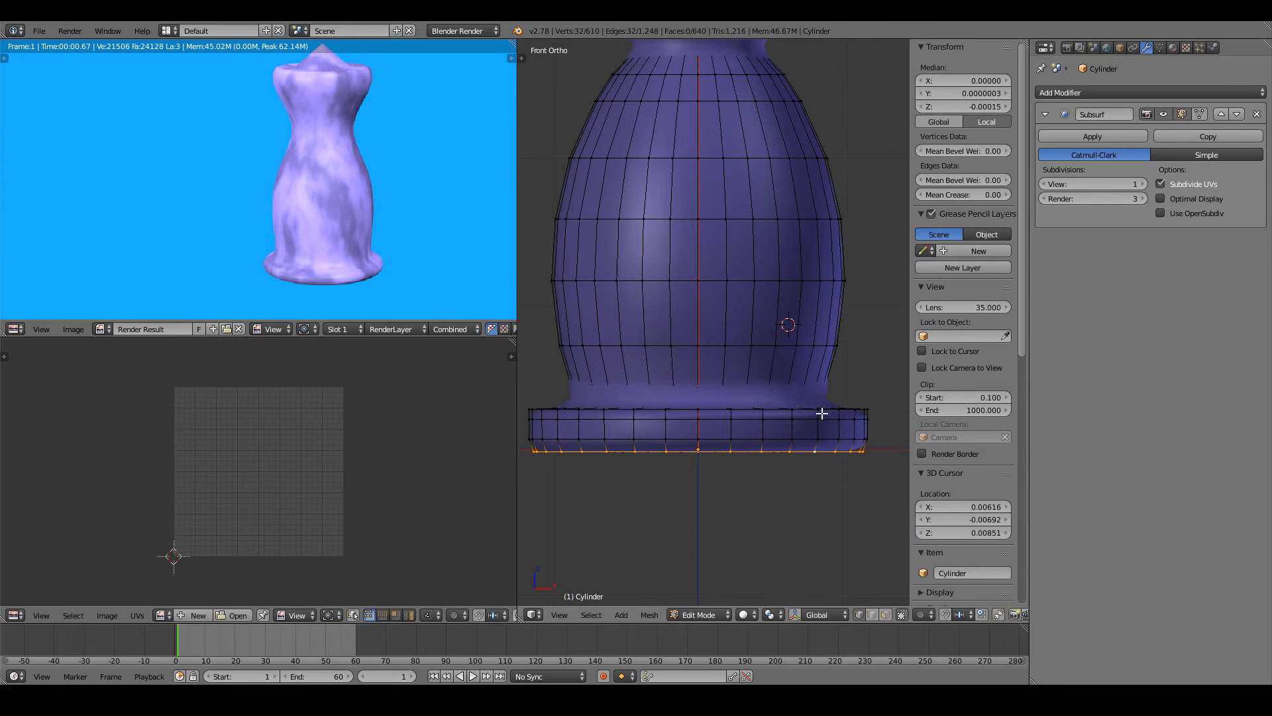
- Select the full edge loop along the upper edge of the base flange
alt+right_click(845, 418)
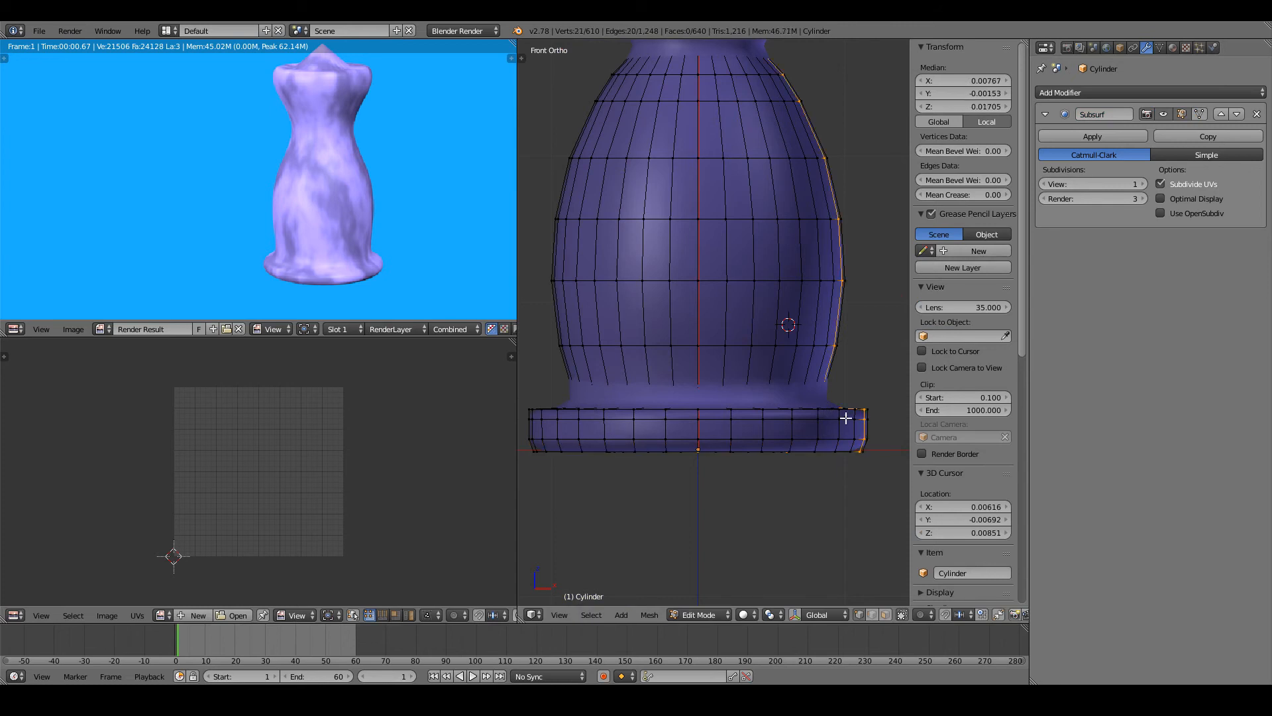
alt+right_click(803, 411)
scroll(825, 442, up, 1)
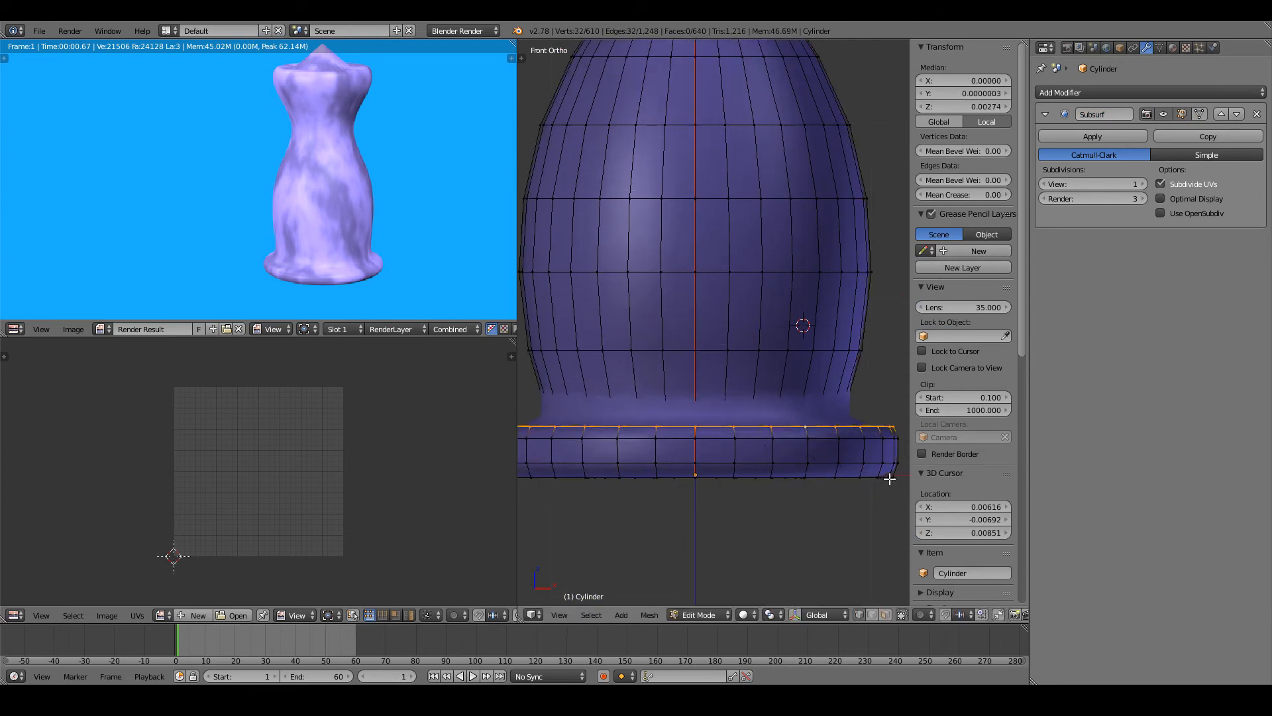
- Check the smoothed silhouette of the whole piece in Object Mode, and return to mesh editing
key(Tab)
shift+middle_drag(816, 459, 760, 511)
scroll(758, 504, down, 3)
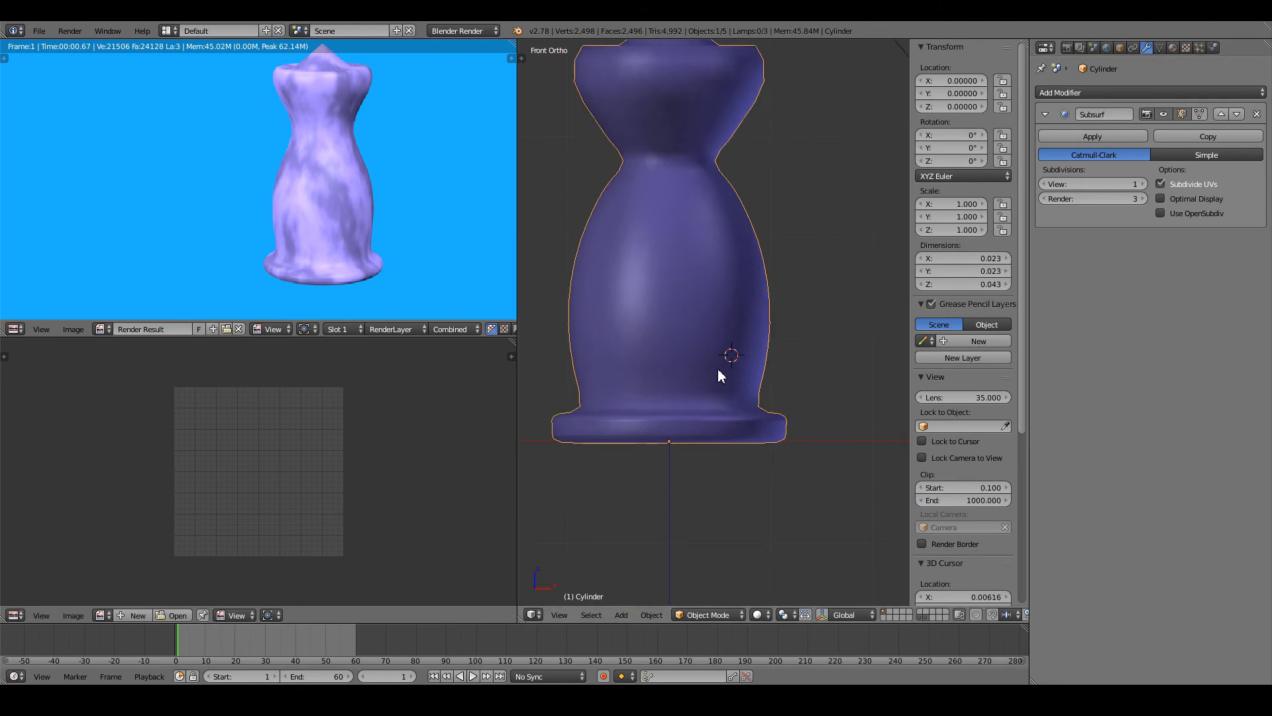
scroll(718, 369, down, 3)
shift+middle_drag(724, 348, 736, 401)
scroll(751, 450, up, 2)
key(Tab)
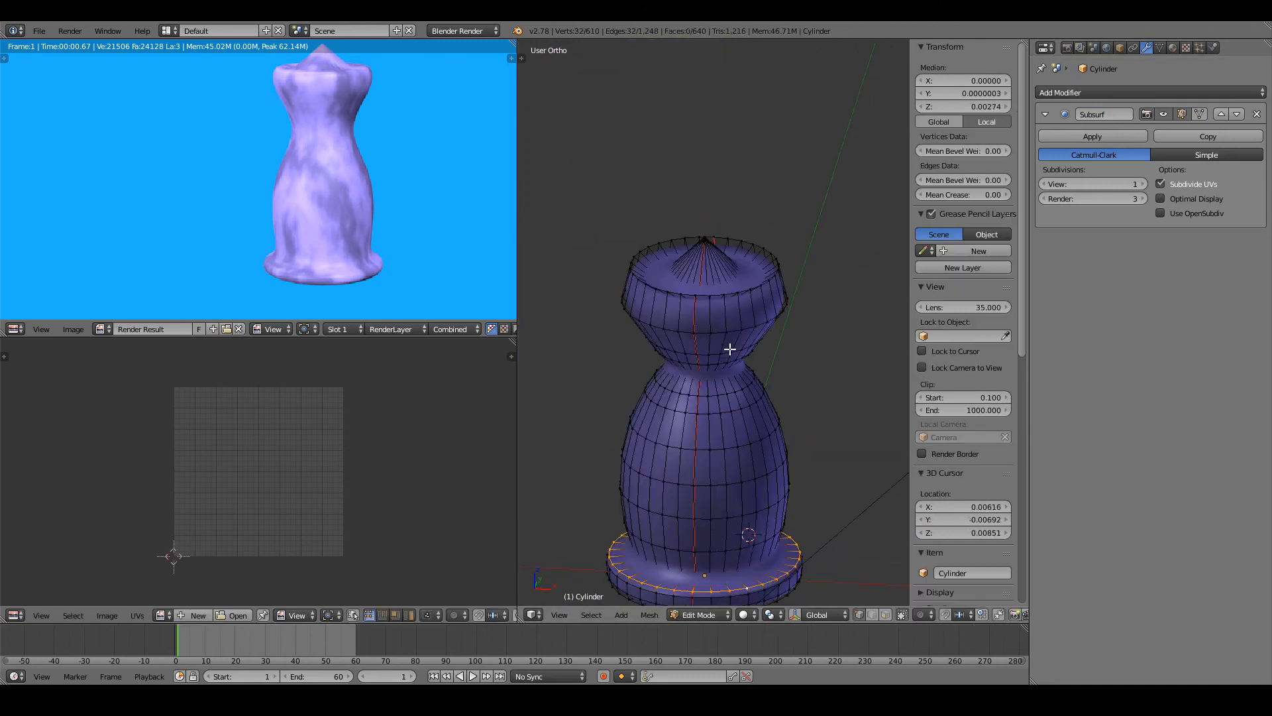
- Try to add an edge loop around the cone on top of the head
scroll(724, 265, up, 3)
key(ctrl+r)
click(714, 245)
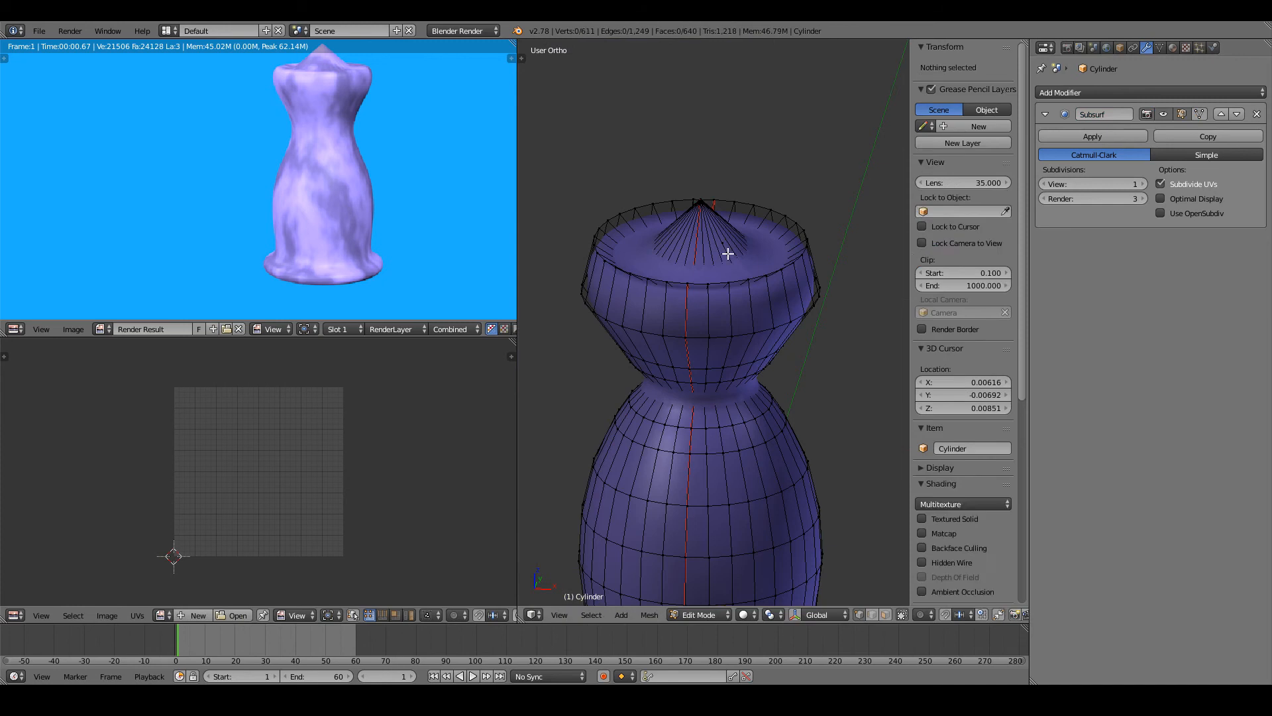
click(708, 293)
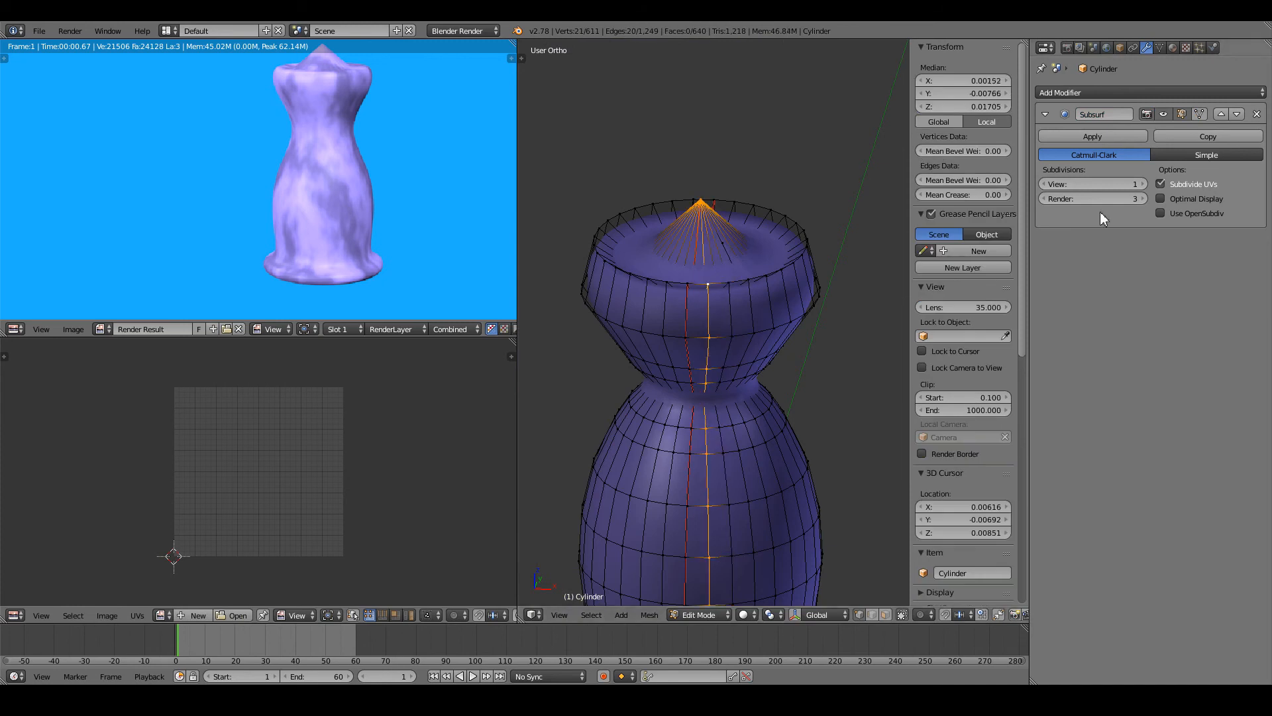
- Set the Subsurf viewport subdivisions to 0 and select the vertex at the tip of the head's cone
click(1044, 184)
scroll(790, 292, up, 2)
middle_drag(790, 292, 782, 294)
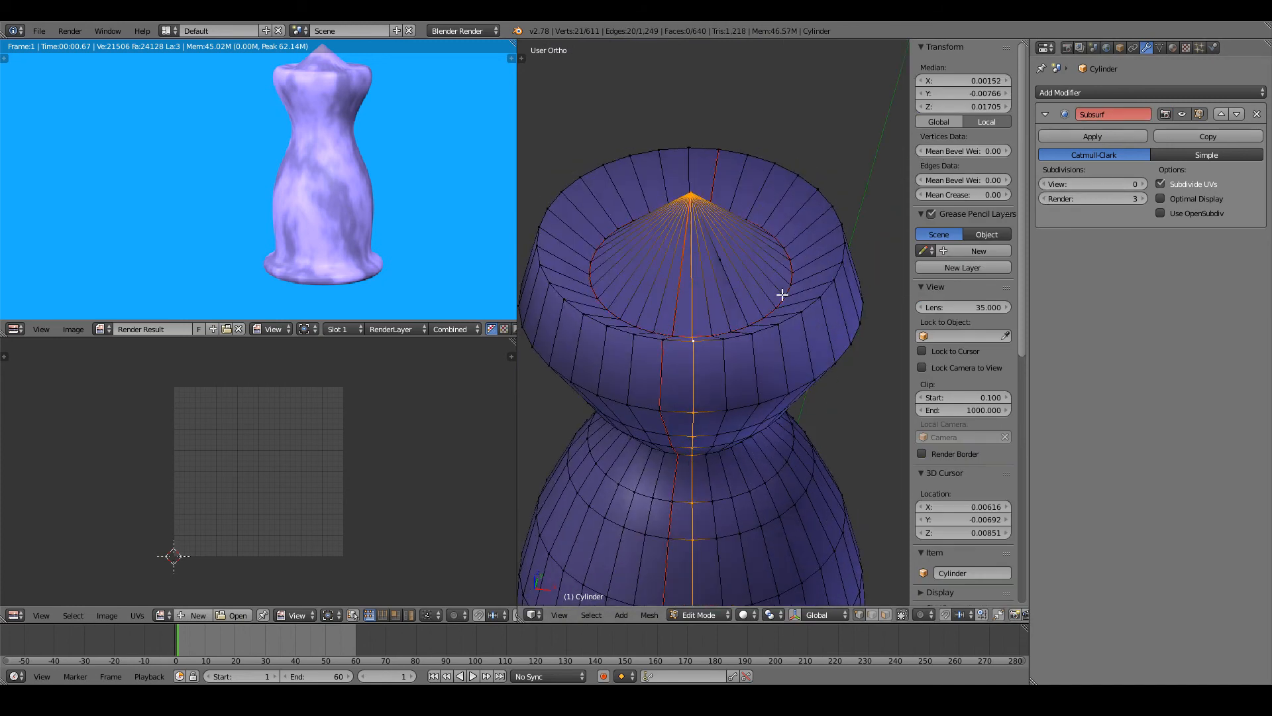
alt+right_click(793, 286)
right_click(694, 190)
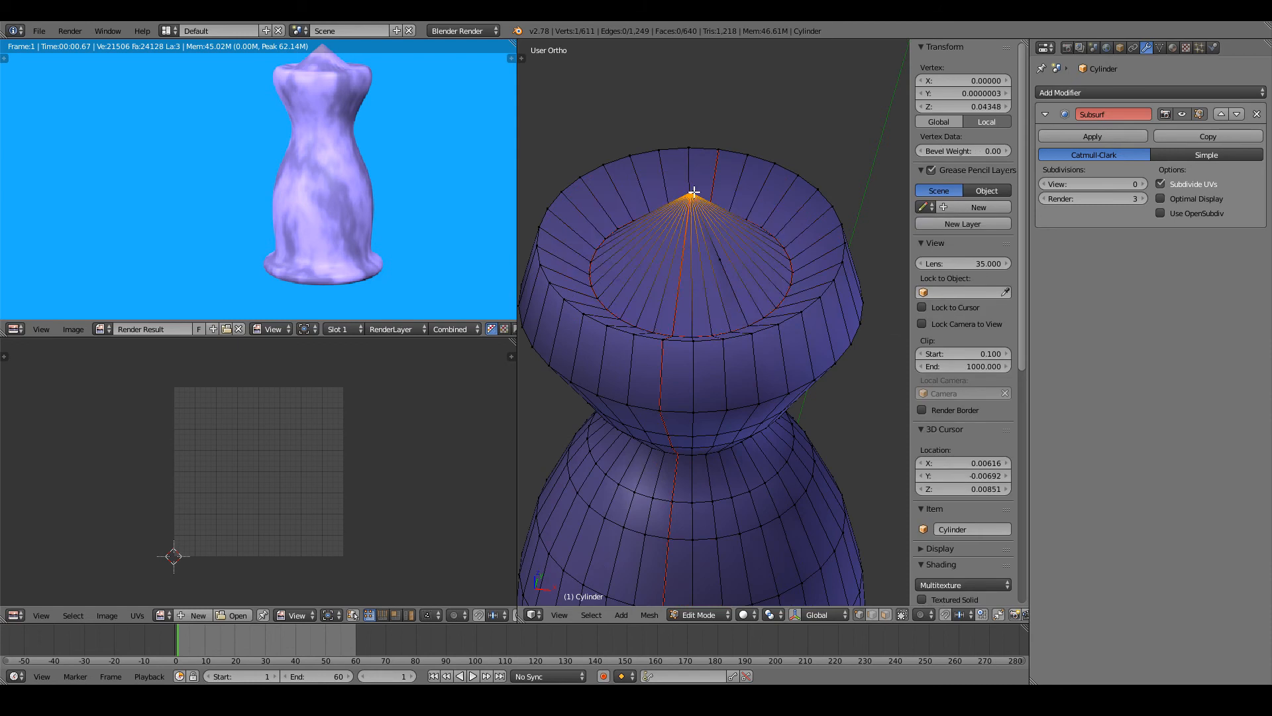
- Try to lower the cone's tip vertex in front view, and undo the move
key(KP_1)
scroll(745, 167, down, 2)
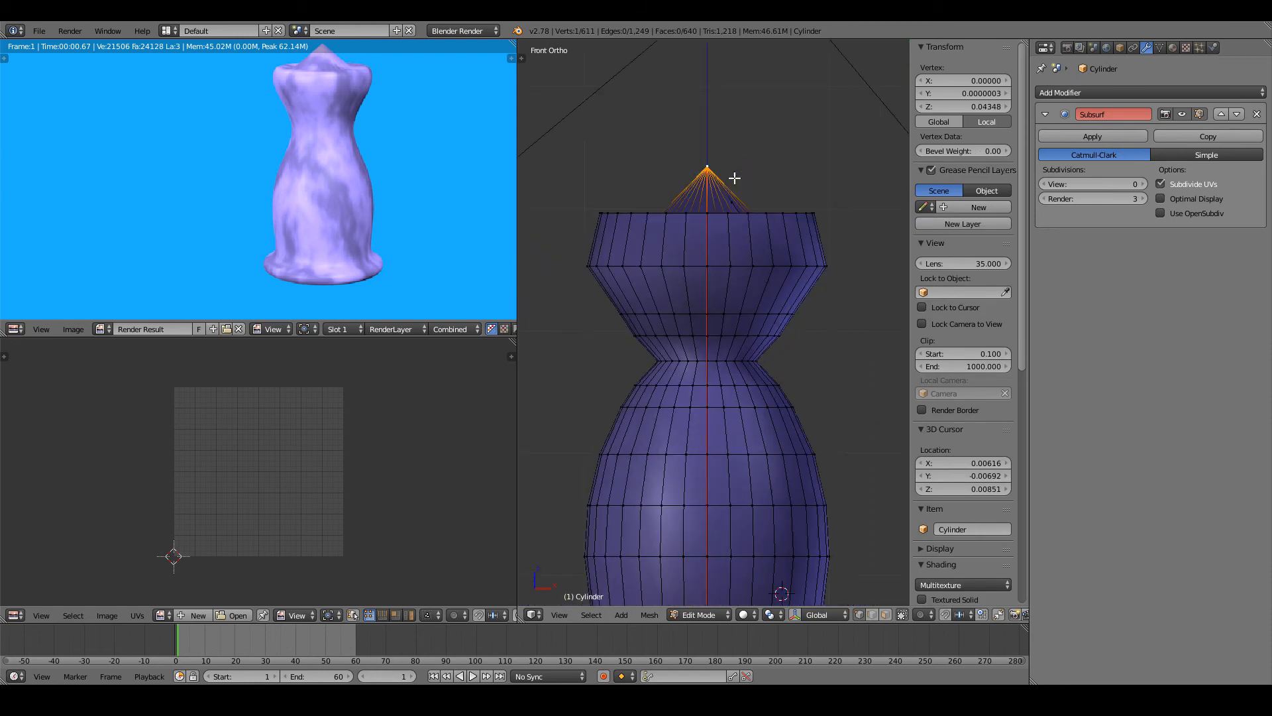
scroll(734, 178, down, 3)
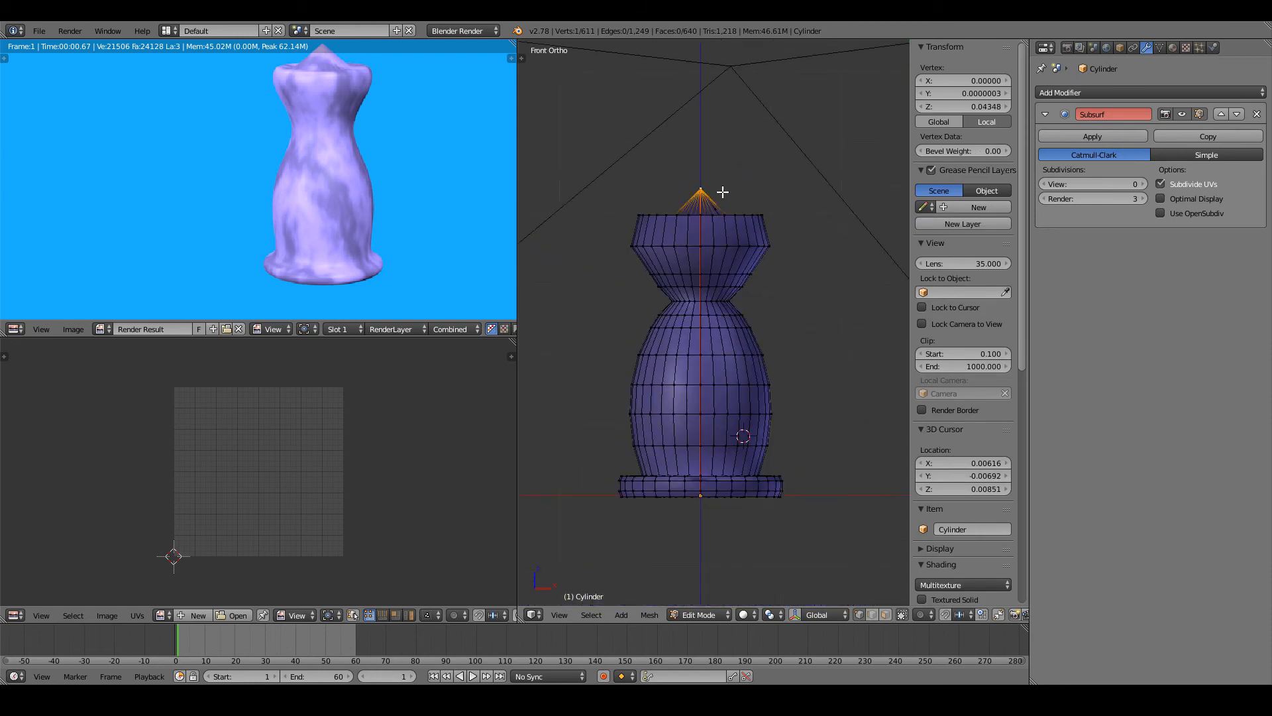
key(g)
click(725, 230)
key(ctrl+z)
- Delete the stray vertex in the middle of one of the cone's radial edges
scroll(730, 222, up, 4)
middle_drag(729, 222, 690, 292)
right_click(665, 179)
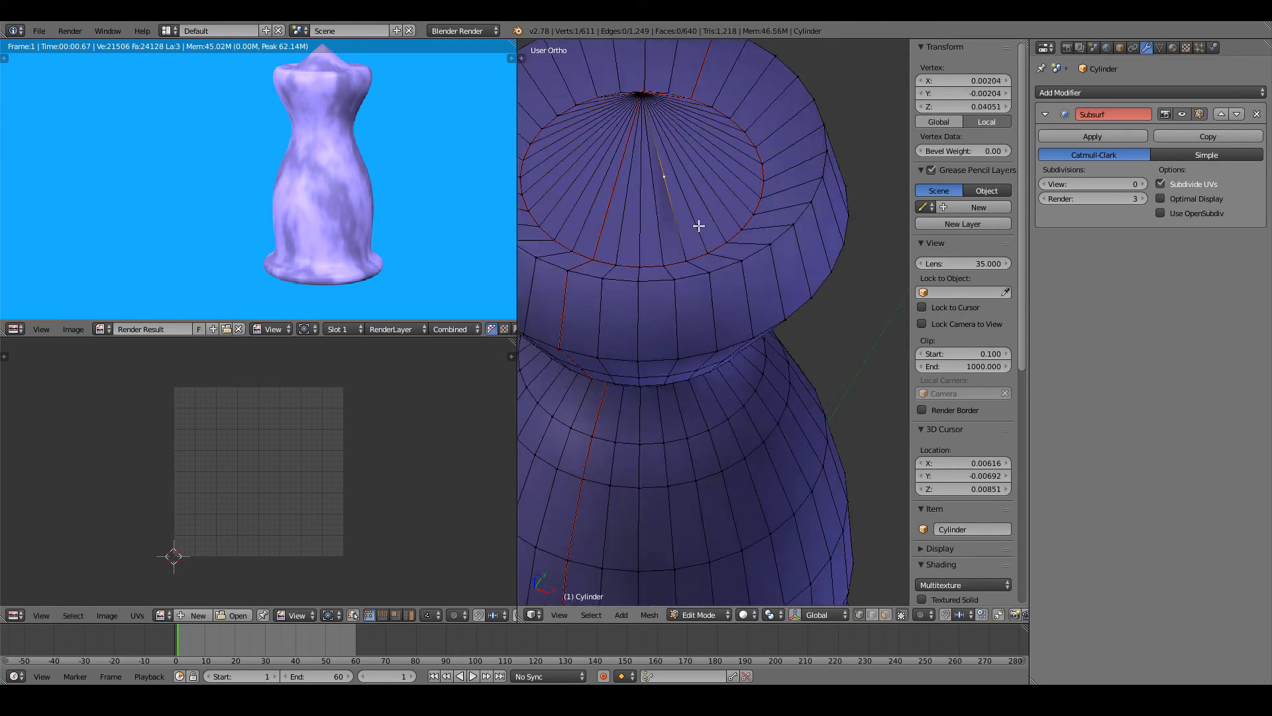
middle_drag(698, 225, 772, 230)
key(x)
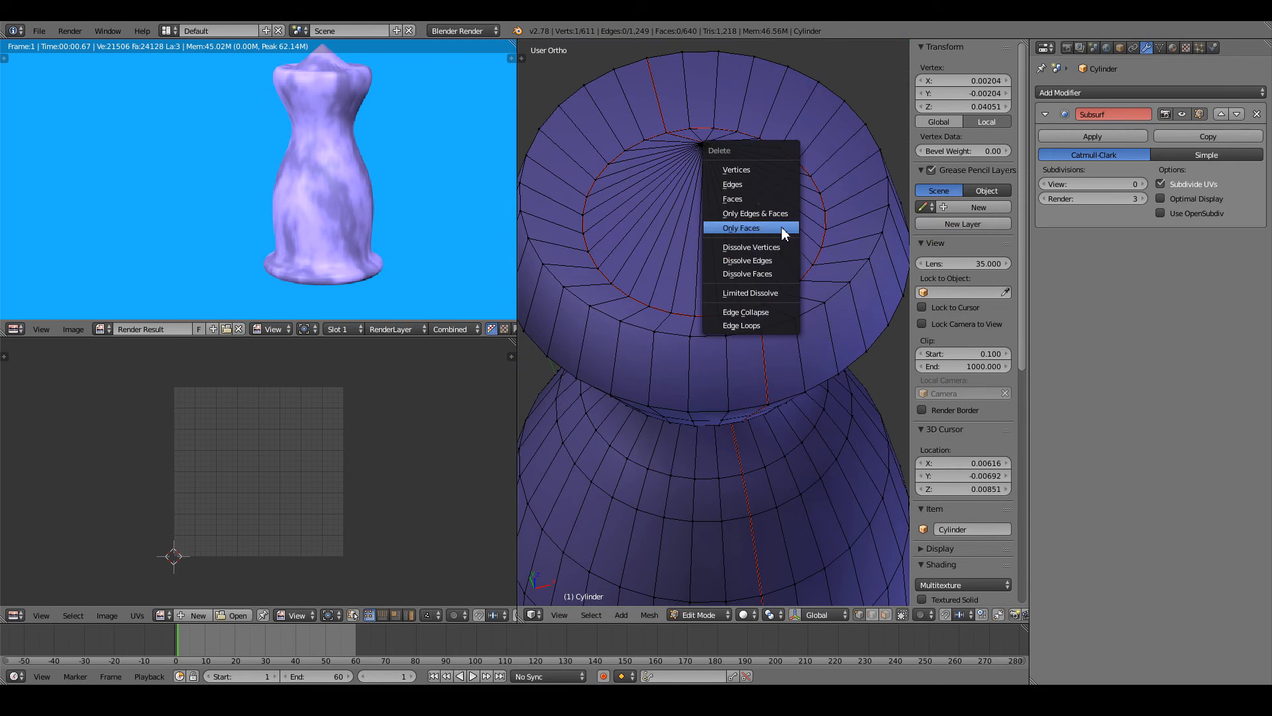
click(713, 170)
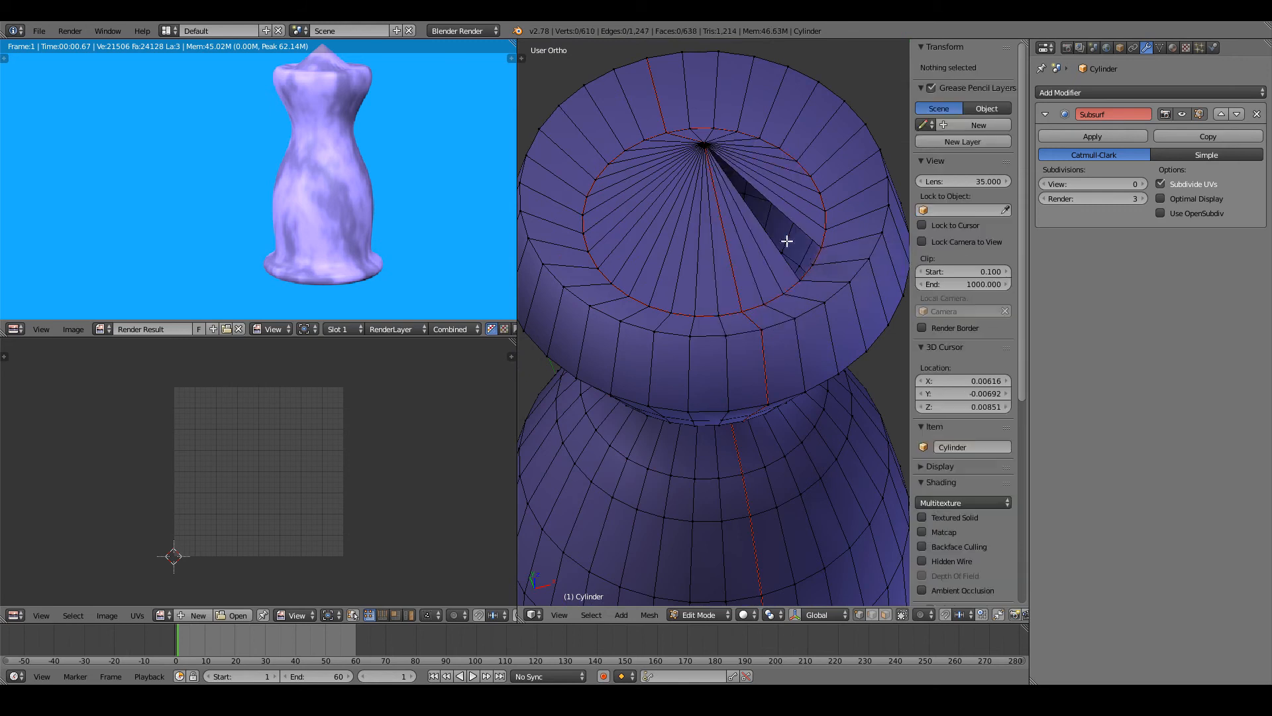
- Connect the rim vertex in the middle of the cone's gap to the tip vertex with a new edge
right_click(812, 263)
shift+right_click(708, 148)
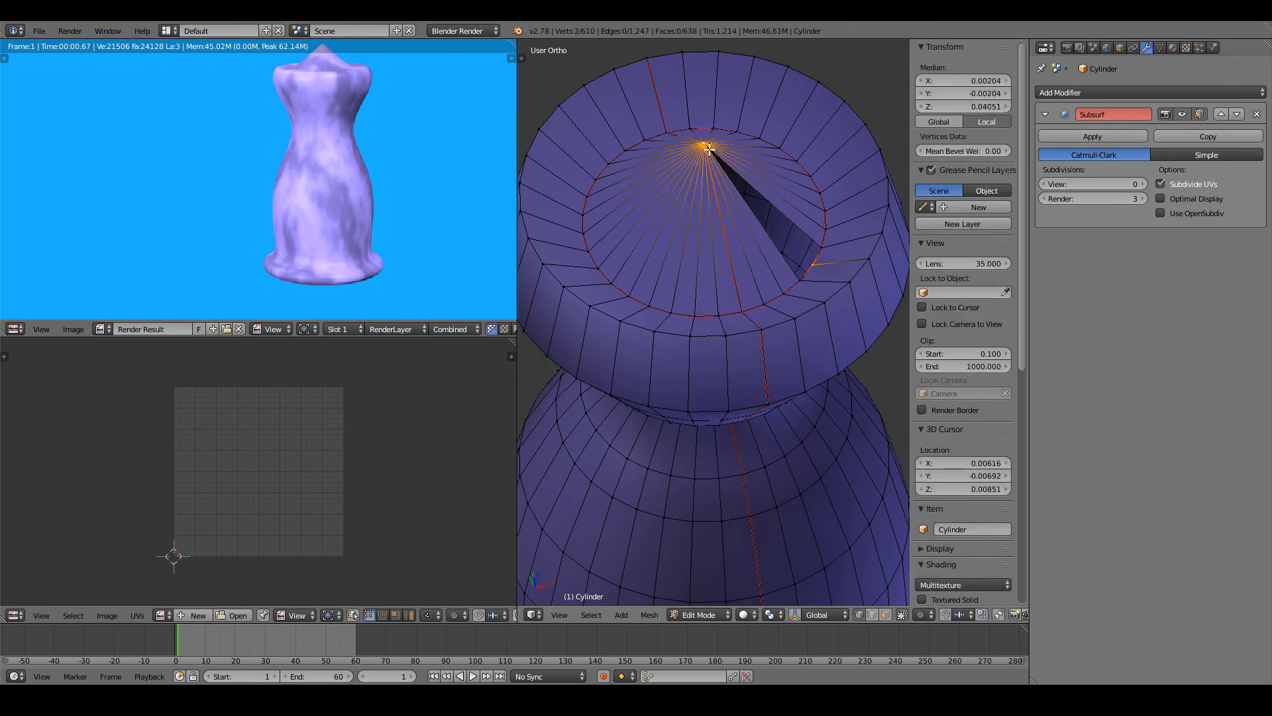
key(g)
click(752, 211)
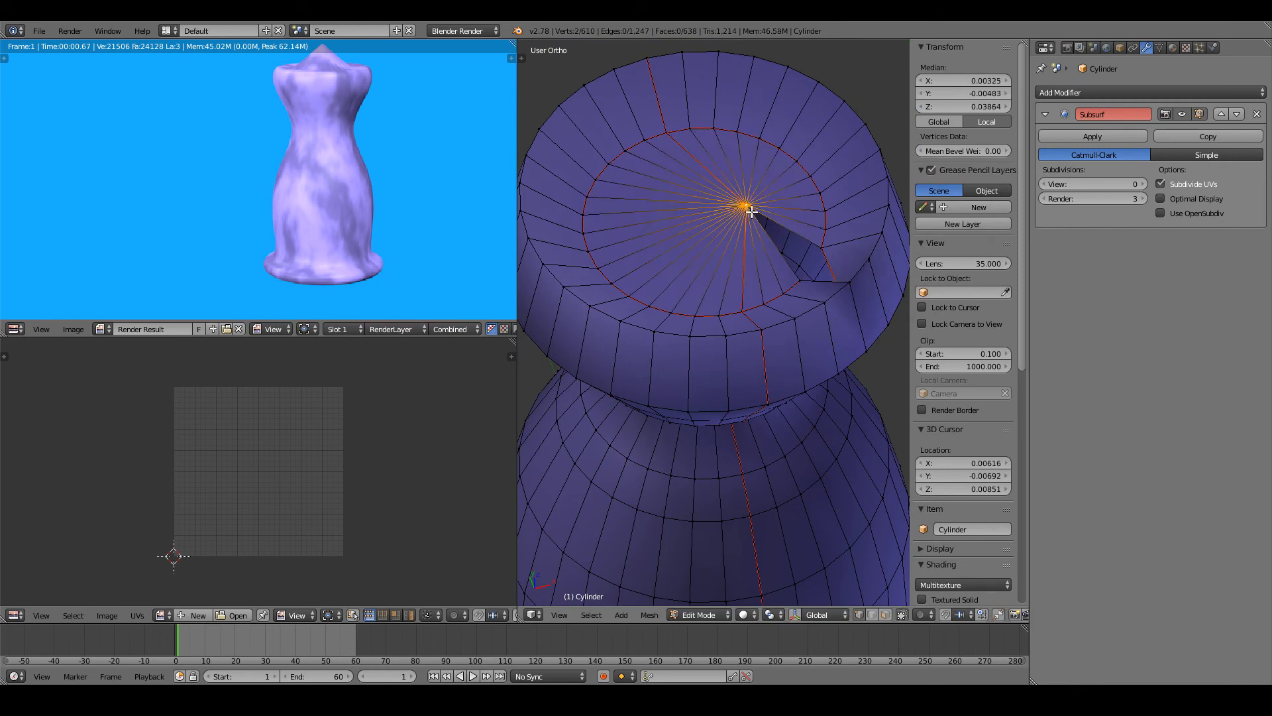
key(ctrl+z)
key(f)
- Try to select the two outer edges and the vertices bordering the gap in the cone
middle_drag(753, 208, 699, 307)
right_click(693, 292)
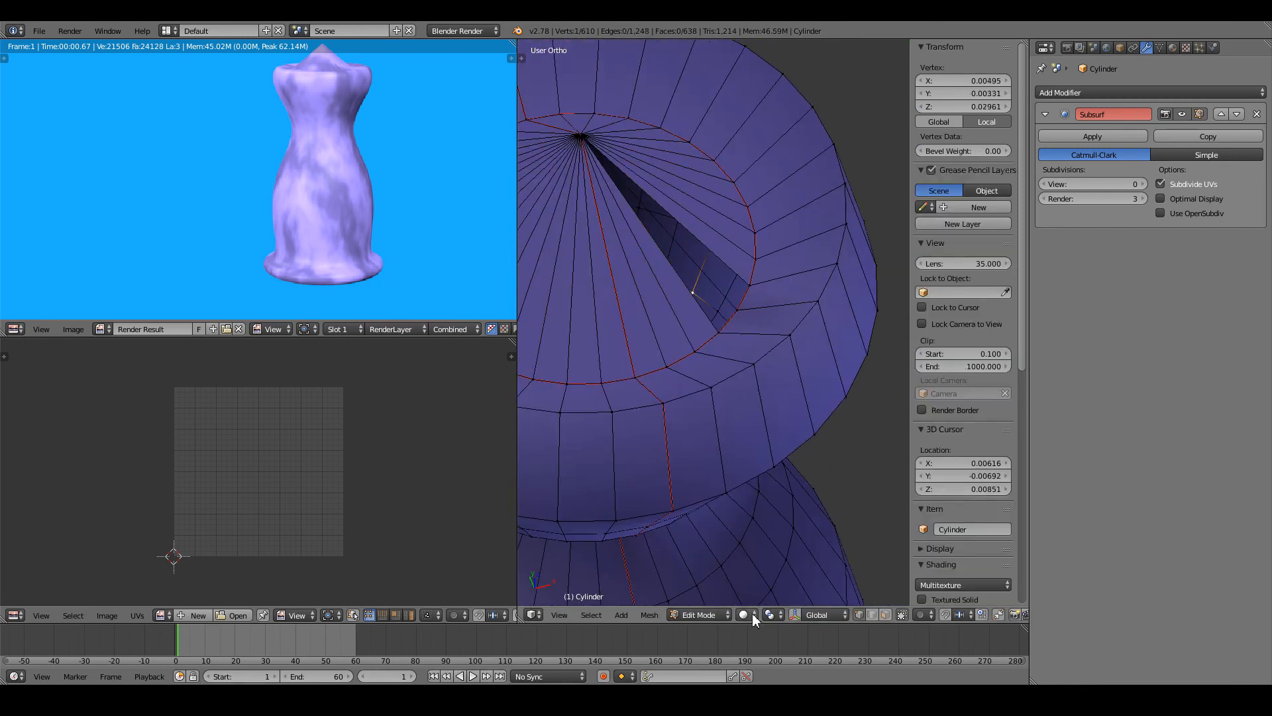
click(871, 613)
right_click(692, 290)
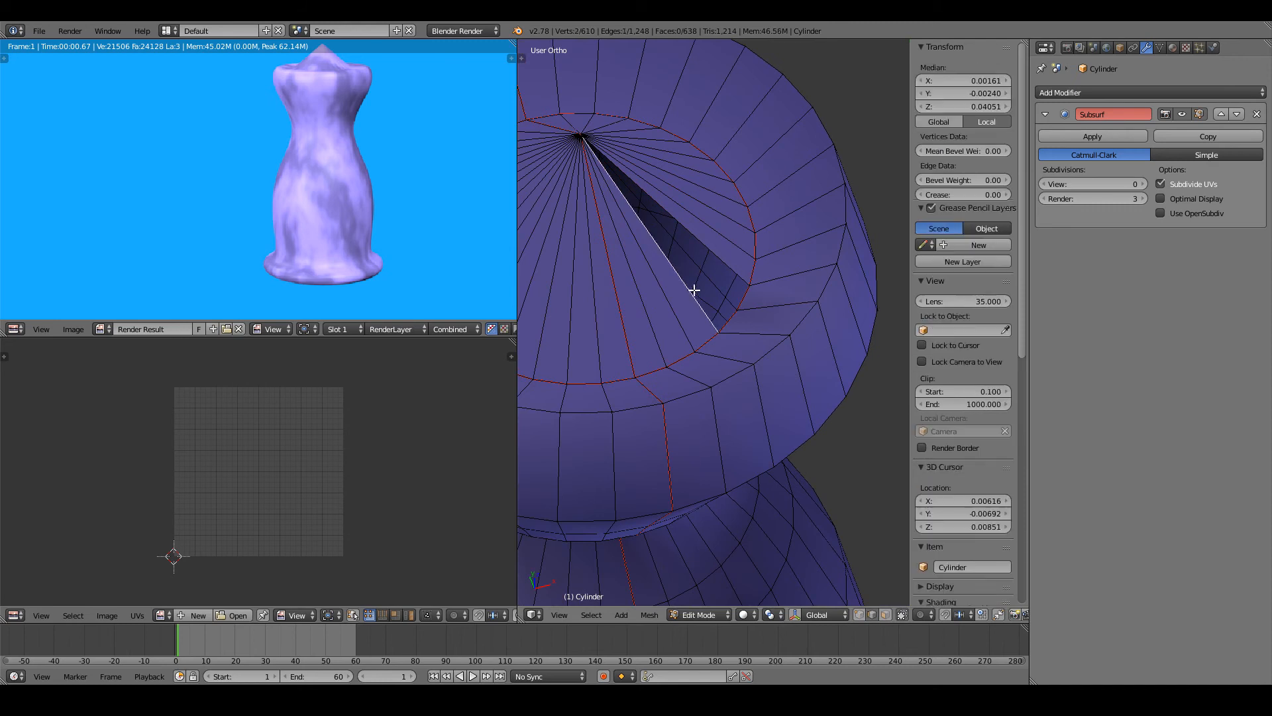
shift+right_click(715, 251)
middle_drag(714, 252, 722, 316)
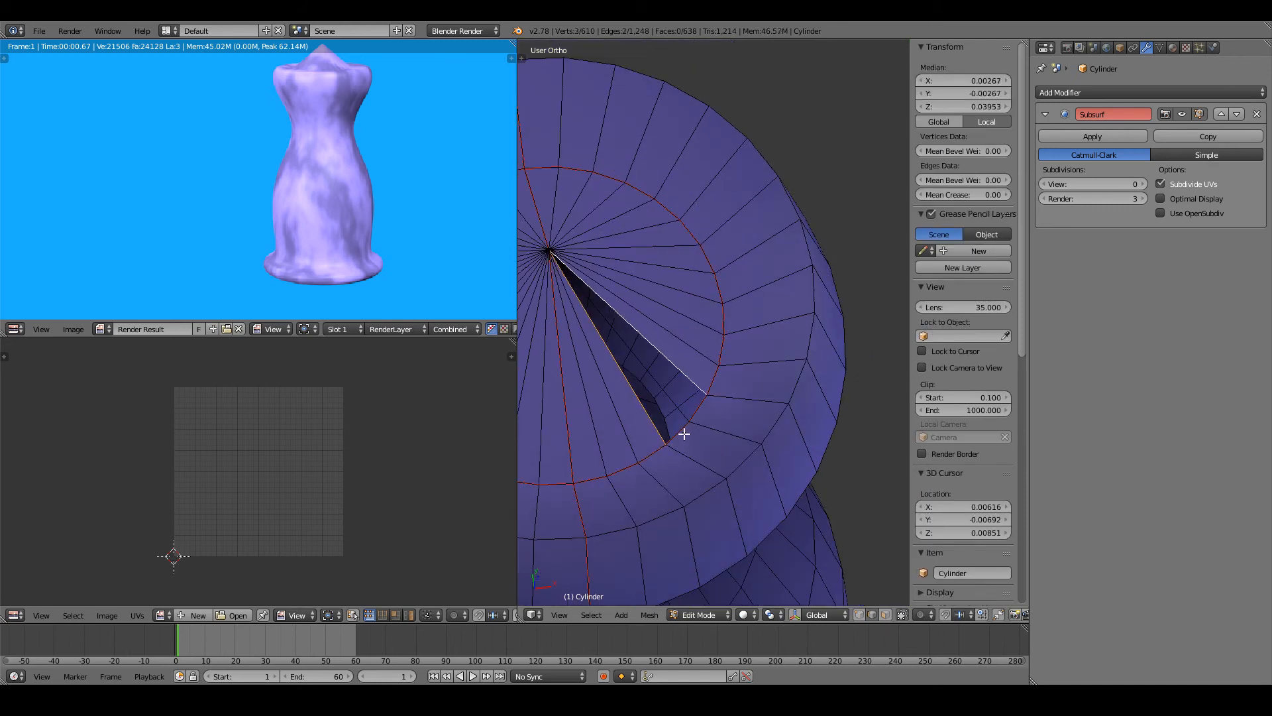
click(859, 614)
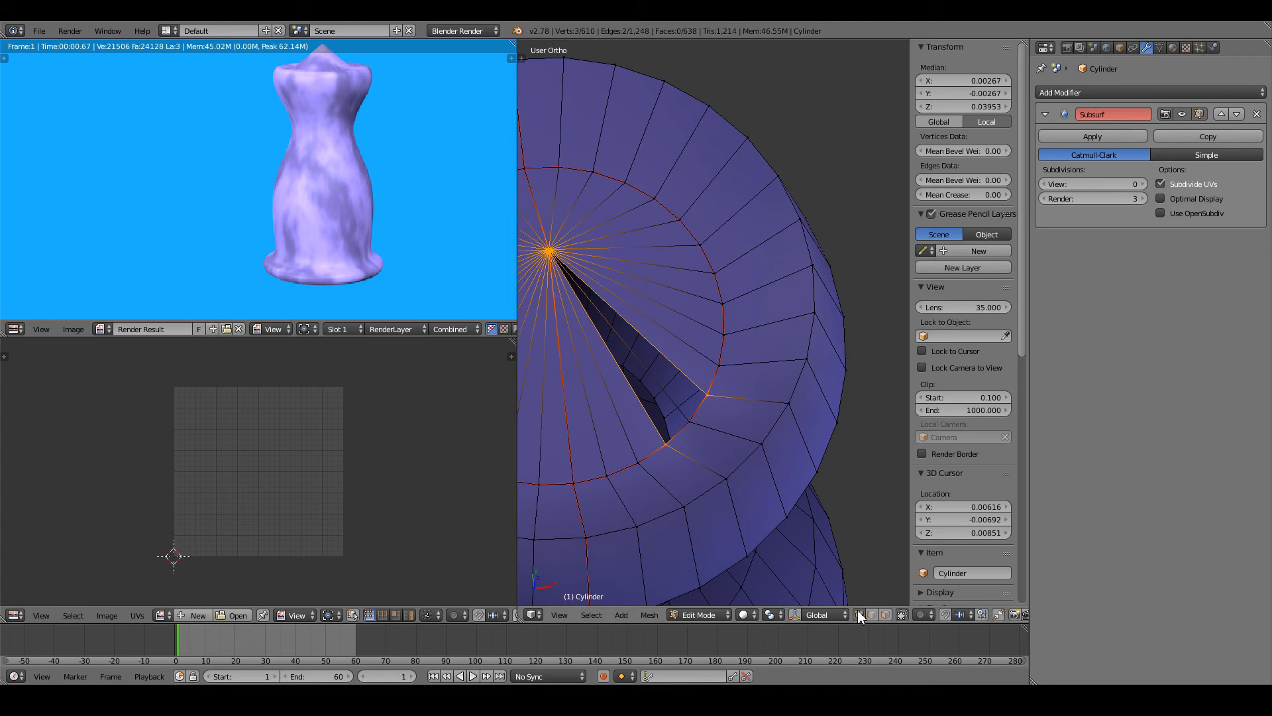
right_click(675, 414)
- Fill one half of the cone's gap with a face between the new middle edge and the neighbouring radial edge
scroll(756, 344, up, 3)
shift+middle_drag(662, 398, 733, 350)
right_click(667, 370)
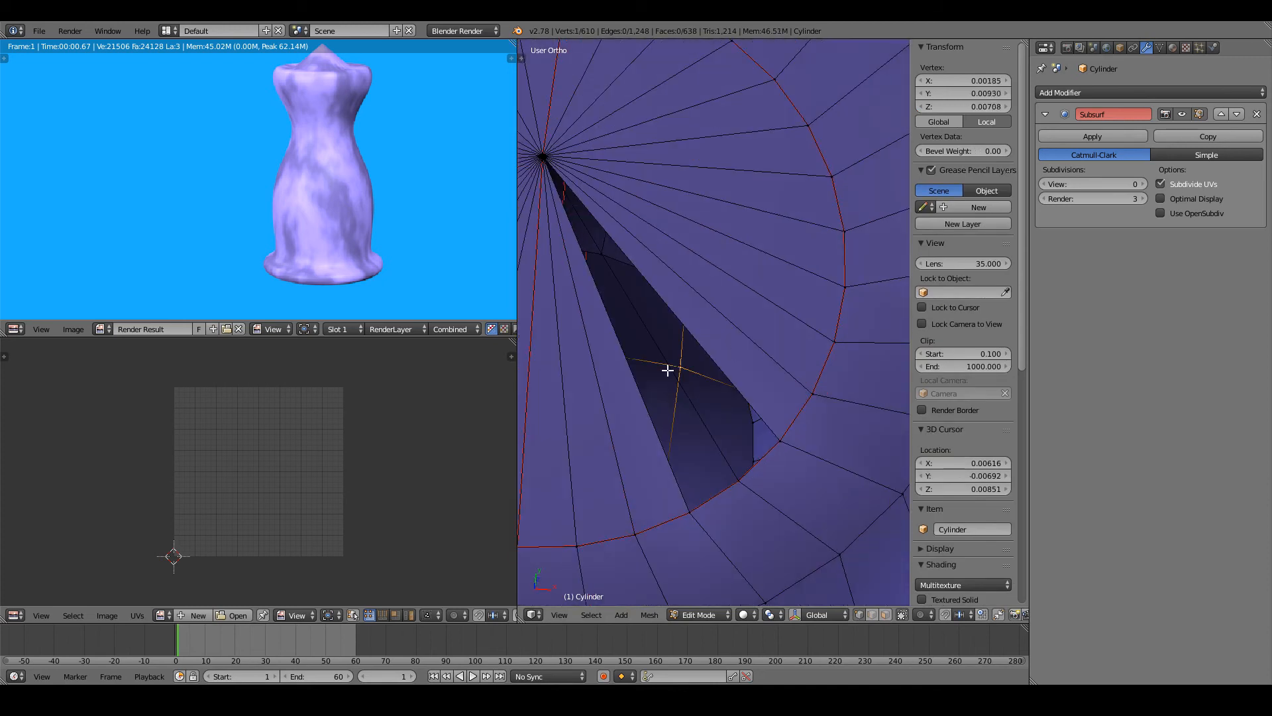
click(873, 613)
right_click(701, 423)
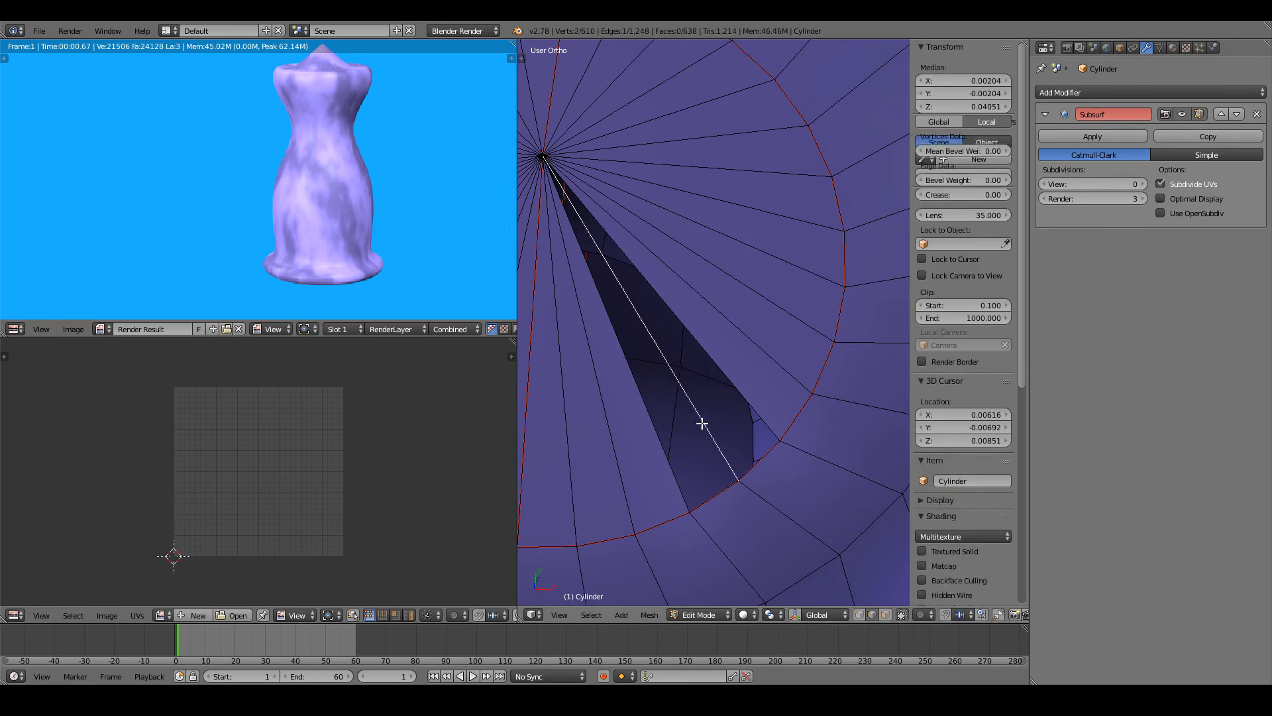
shift+right_click(657, 440)
key(f)
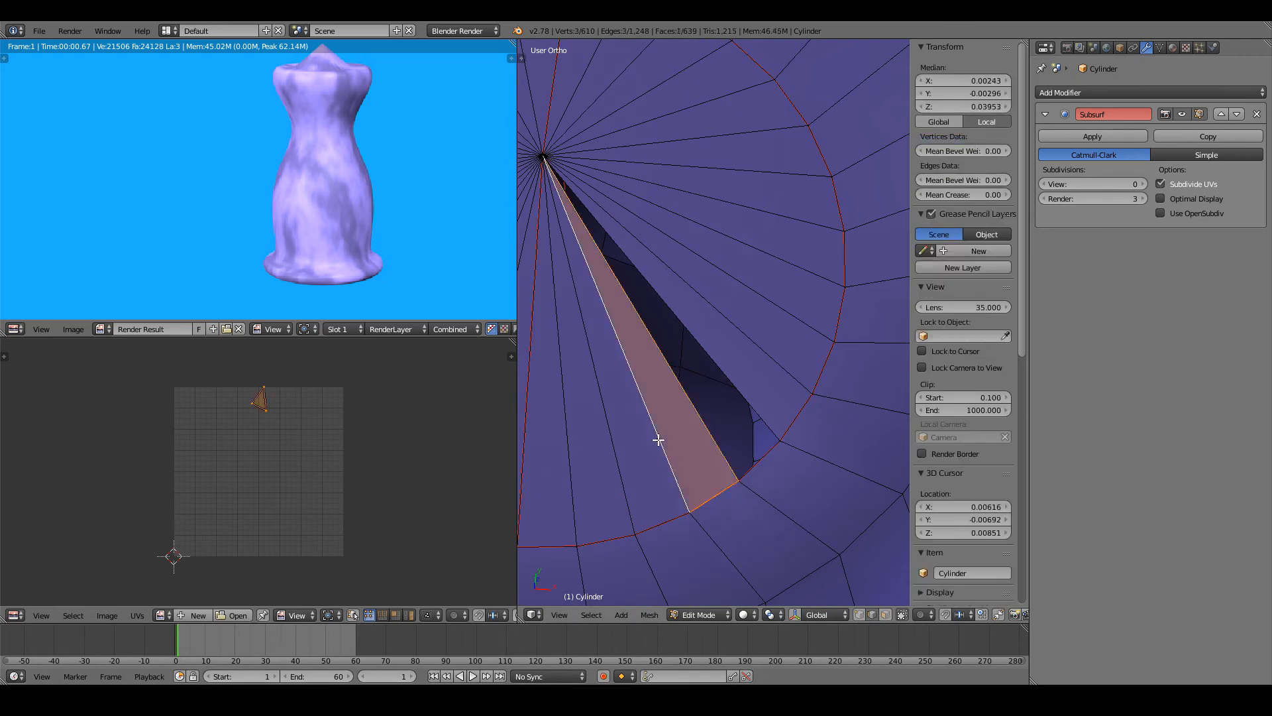
- Fill the remaining half of the cone's gap with a face between its two bordering radial edges
right_click(697, 417)
shift+right_click(735, 388)
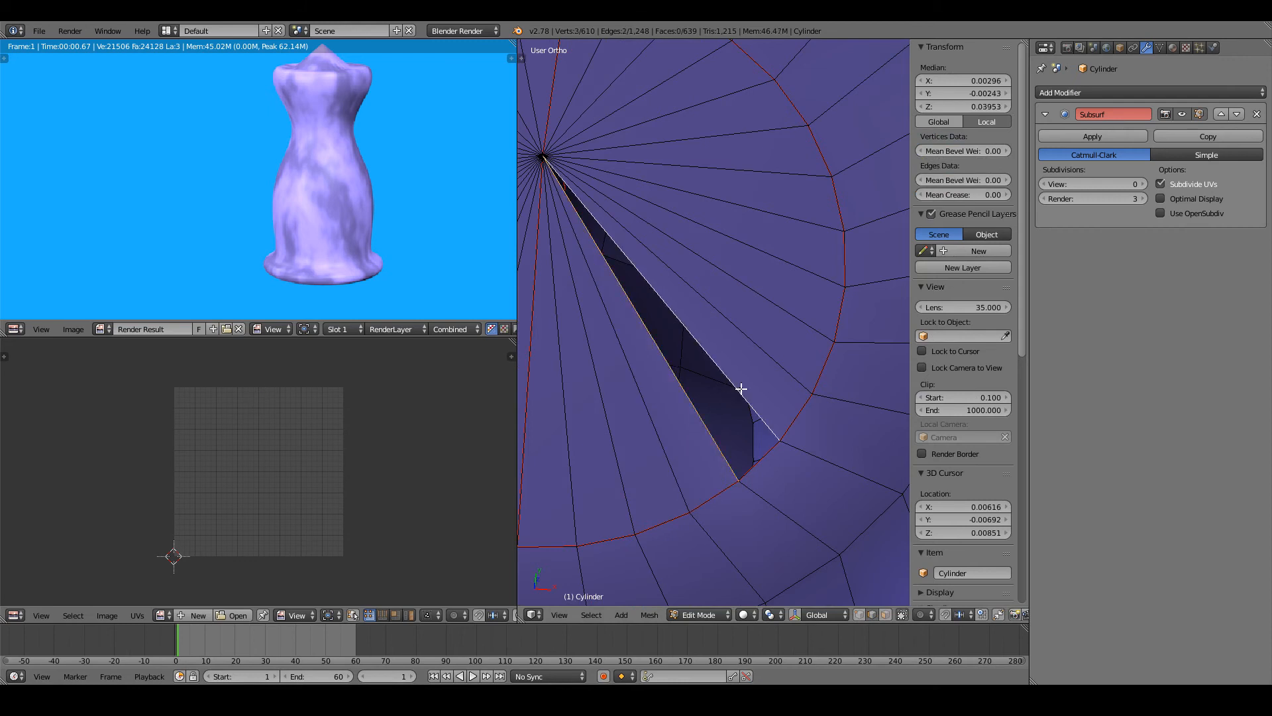
key(f)
- Examine the repaired cone from the side and from above, and select a radial edge at its tip
scroll(743, 413, down, 2)
shift+middle_drag(762, 441, 744, 355)
scroll(797, 389, up, 2)
key(KP_1)
scroll(840, 341, down, 4)
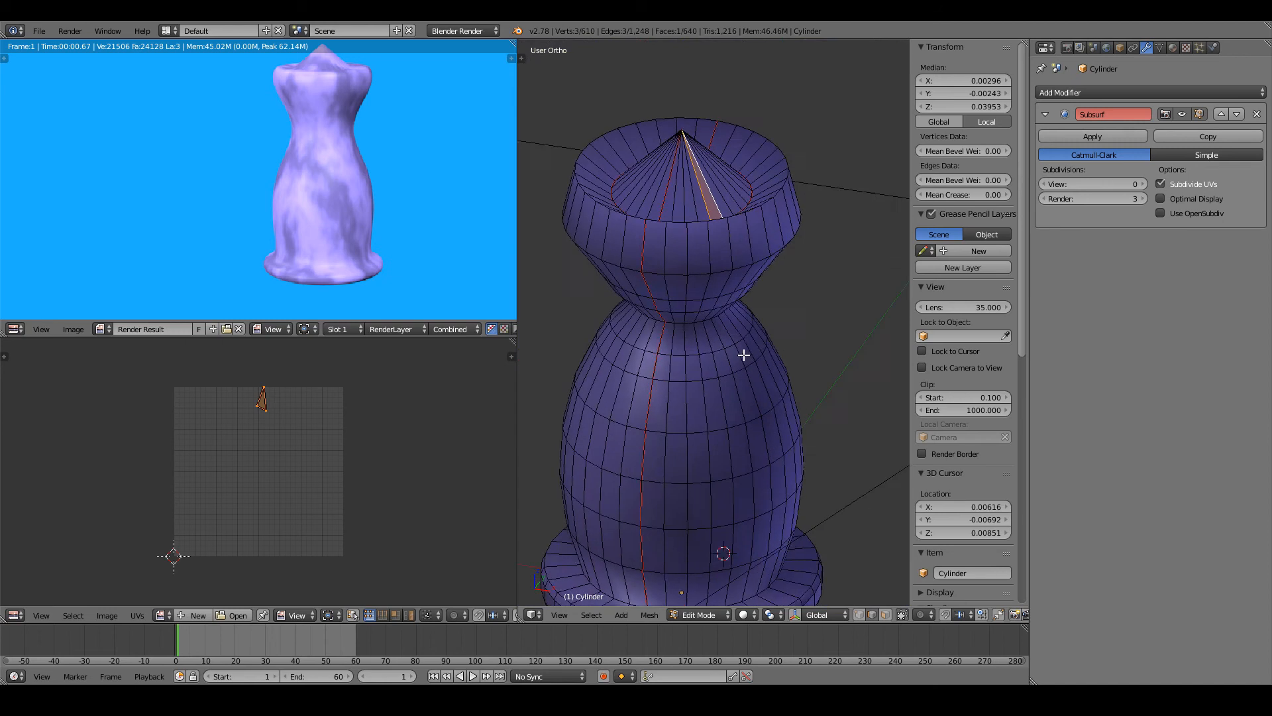
scroll(752, 410, up, 2)
scroll(752, 410, down, 1)
mouse_move(784, 418)
middle_down()
mouse_move(753, 340)
mouse_move(801, 429)
middle_up()
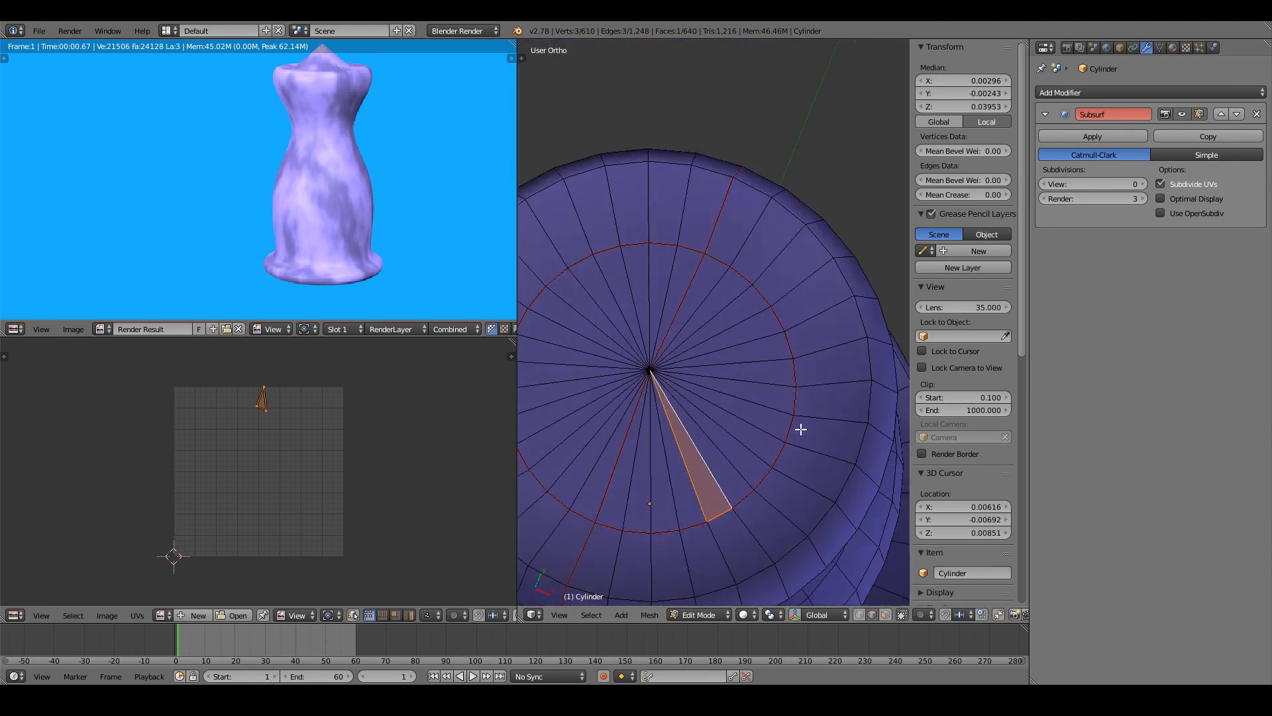
right_click(653, 373)
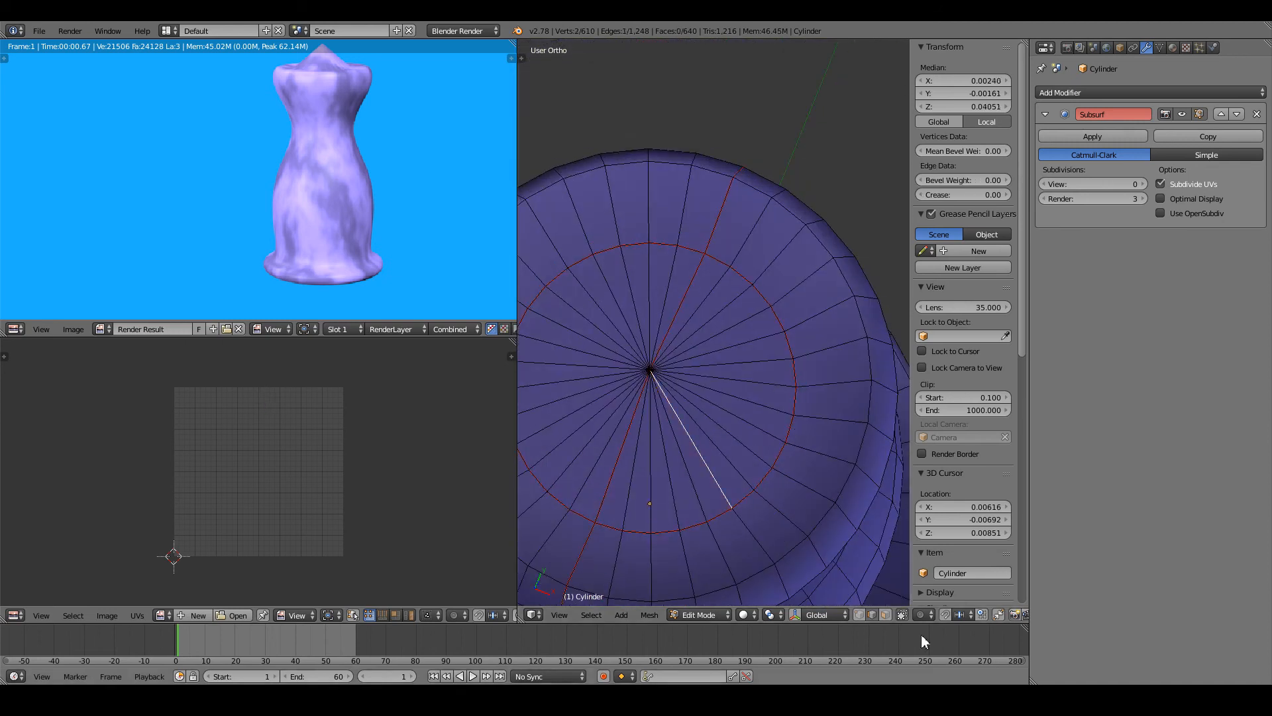
- Select the vertex ring around the cone's base and raise it along Z to about 0.0424
click(859, 614)
middle_drag(696, 451, 707, 426)
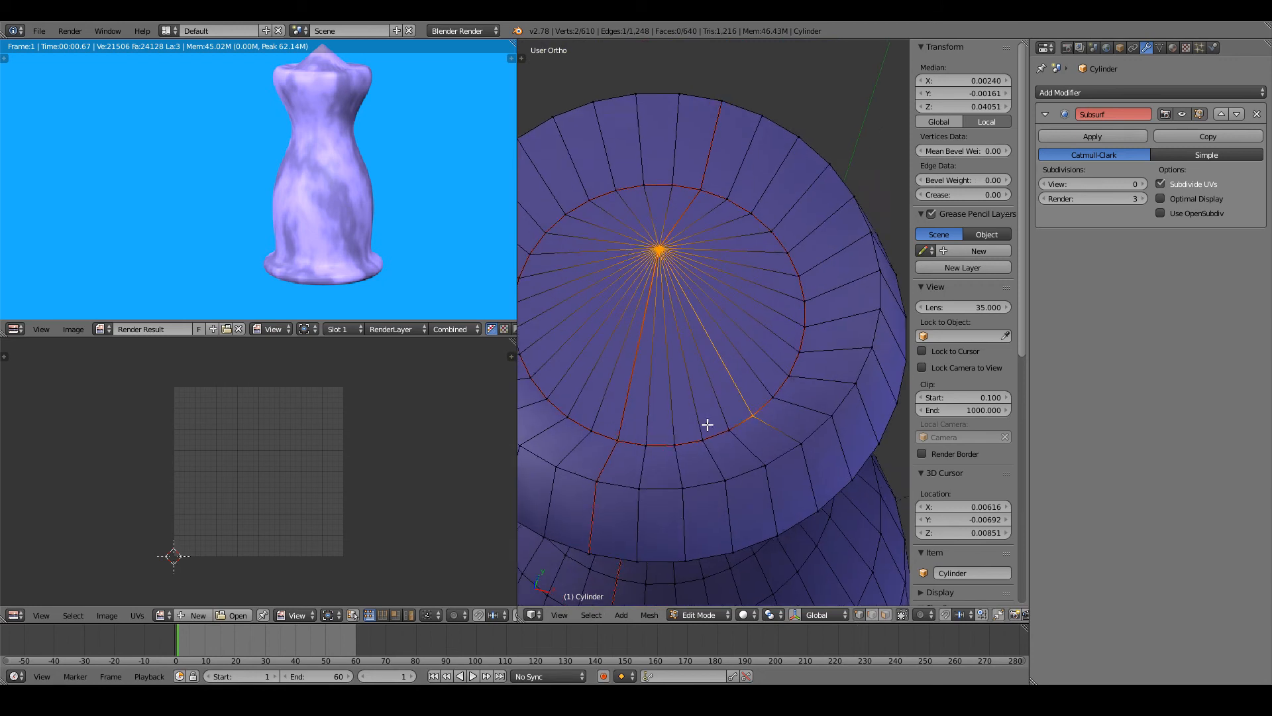
middle_drag(692, 351, 725, 370)
alt+right_click(807, 311)
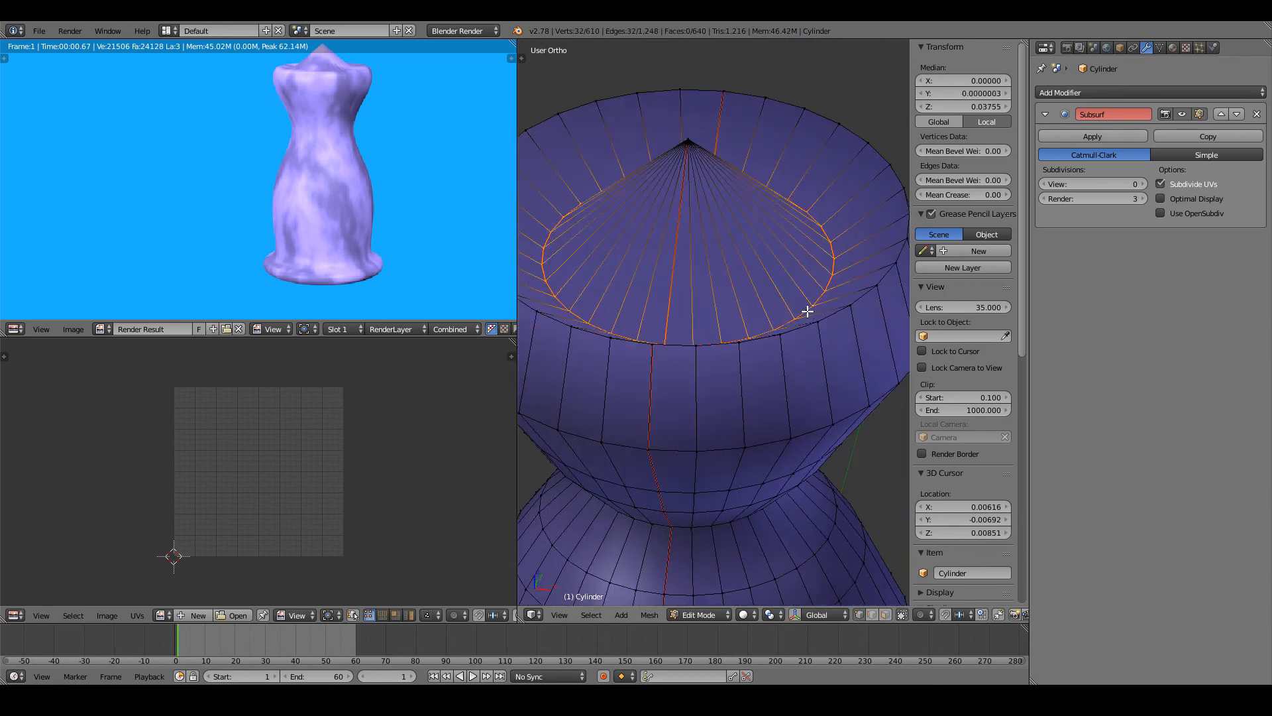
key(g)
key(z)
click(795, 213)
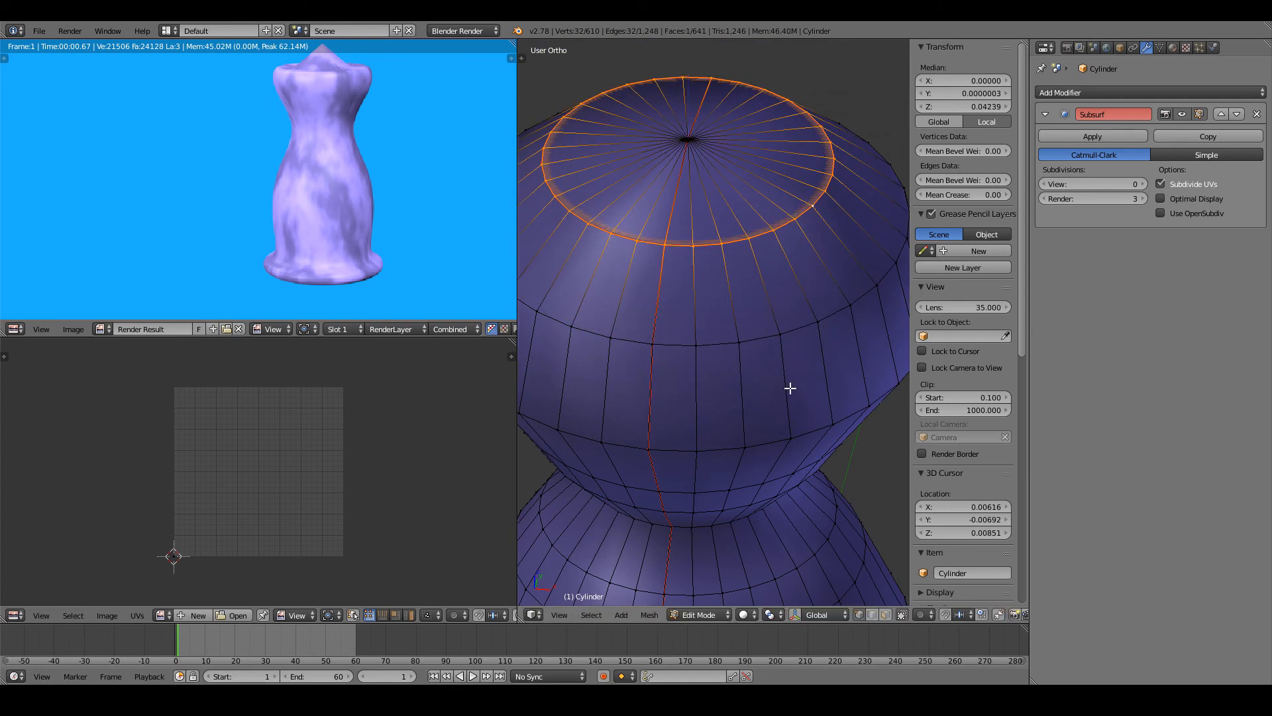
- Add an edge loop between the raised ring and the head's rim, scale it inward and lower it to Z about 0.038
middle_drag(789, 389, 777, 467)
key(KP_1)
scroll(815, 324, down, 3)
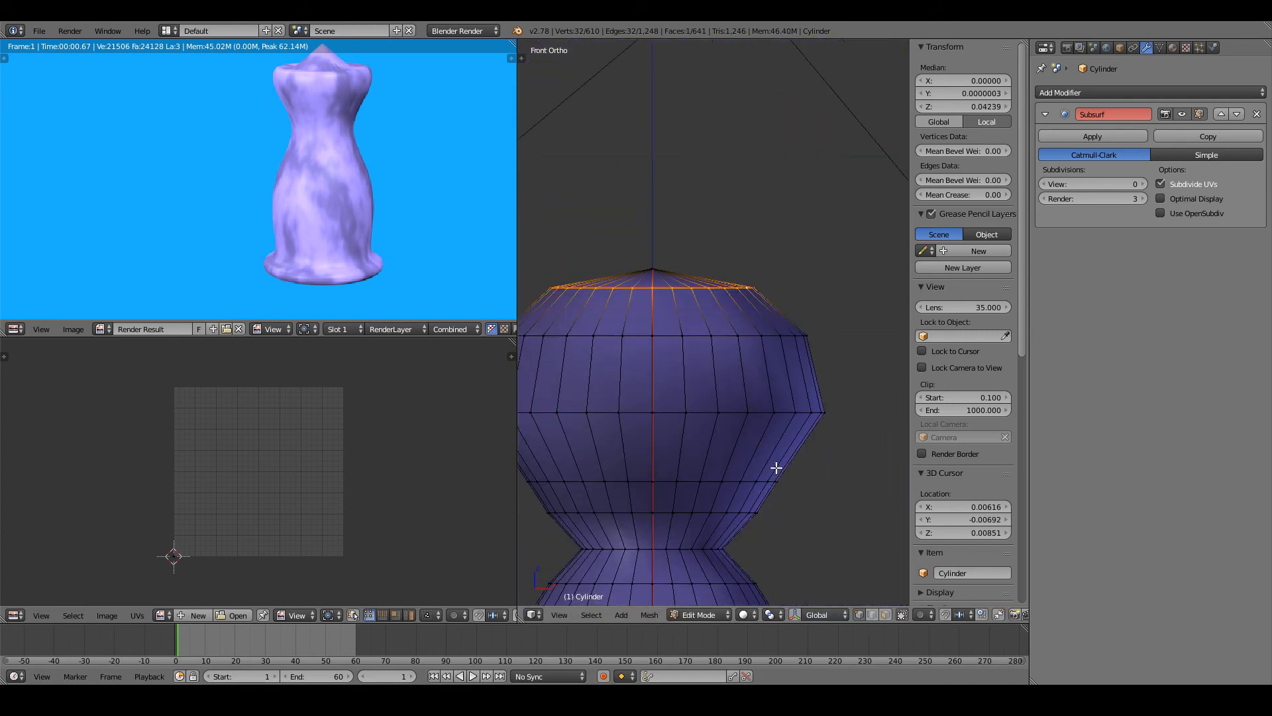
key(ctrl+r)
click(789, 316)
click(789, 317)
key(s)
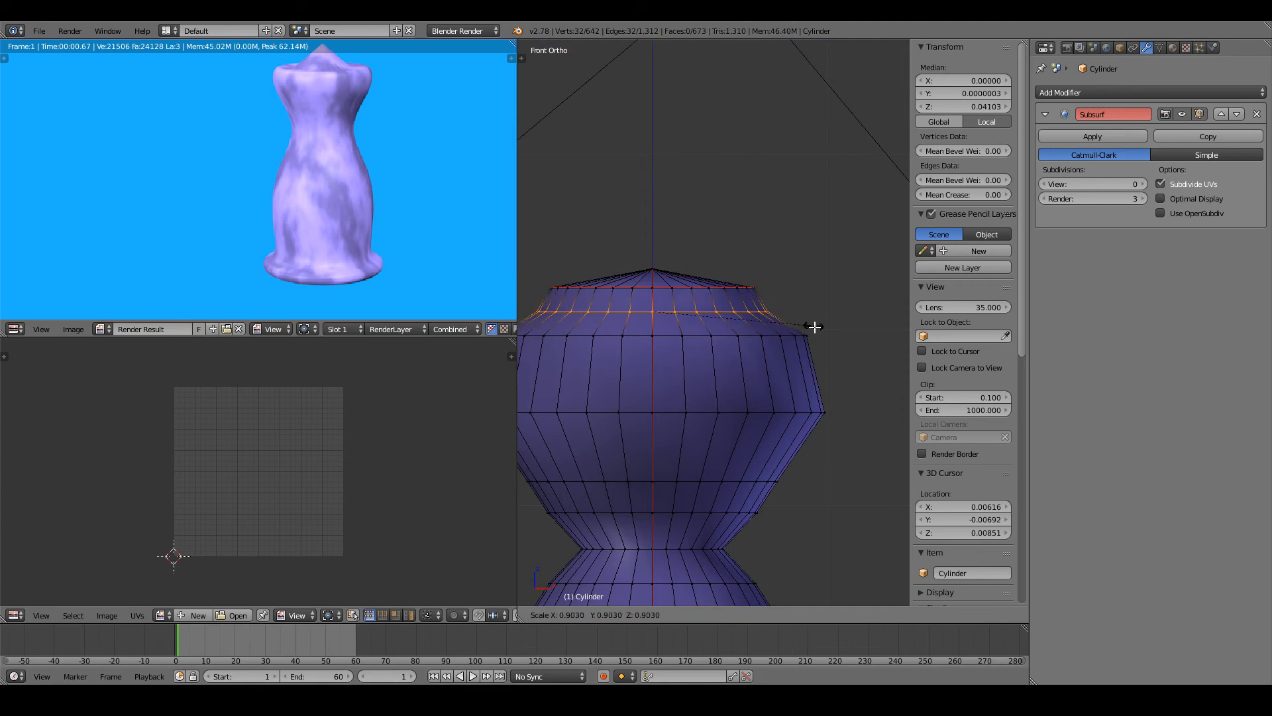
click(799, 326)
key(g)
key(z)
click(795, 377)
- Add another edge loop between the central plug and the outer rim, and lower it to Z about 0.0373
middle_drag(795, 378, 775, 454)
key(ctrl+r)
click(773, 454)
click(777, 457)
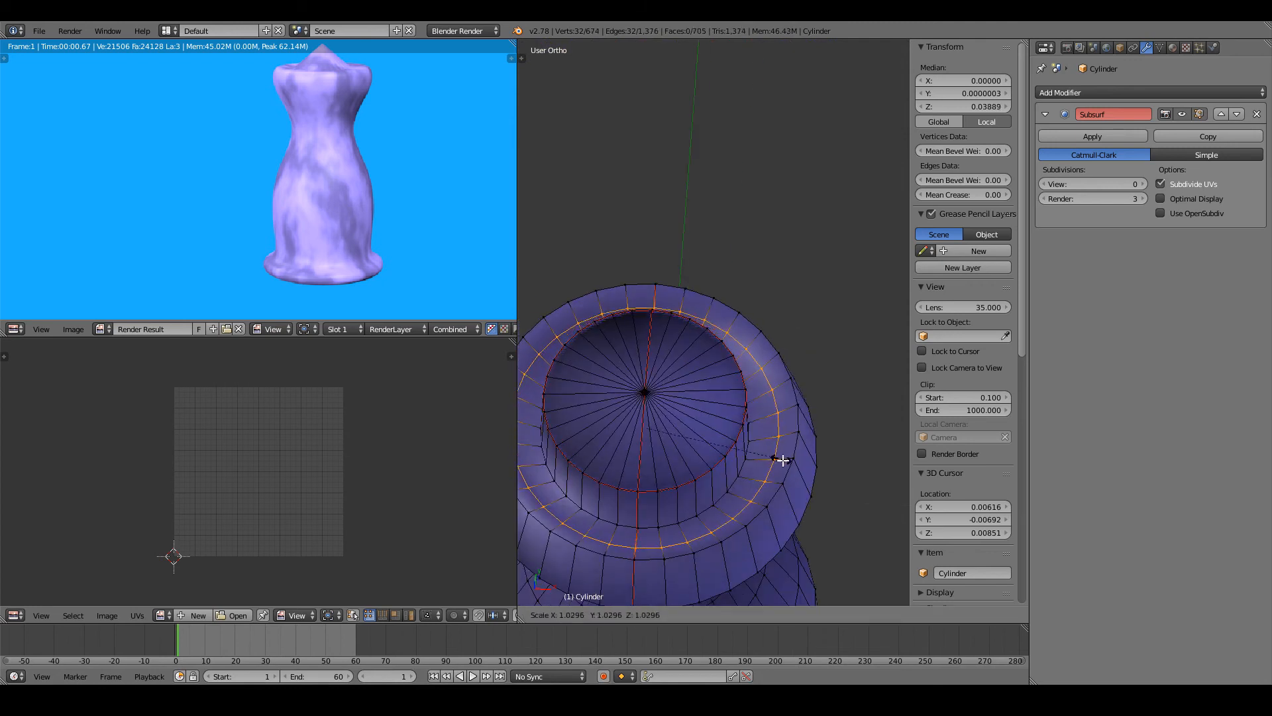
key(g)
key(z)
click(781, 468)
- Preview the reshaped head in Object Mode with the Subsurf view level raised to 2
middle_drag(781, 469, 604, 383)
scroll(656, 384, down, 3)
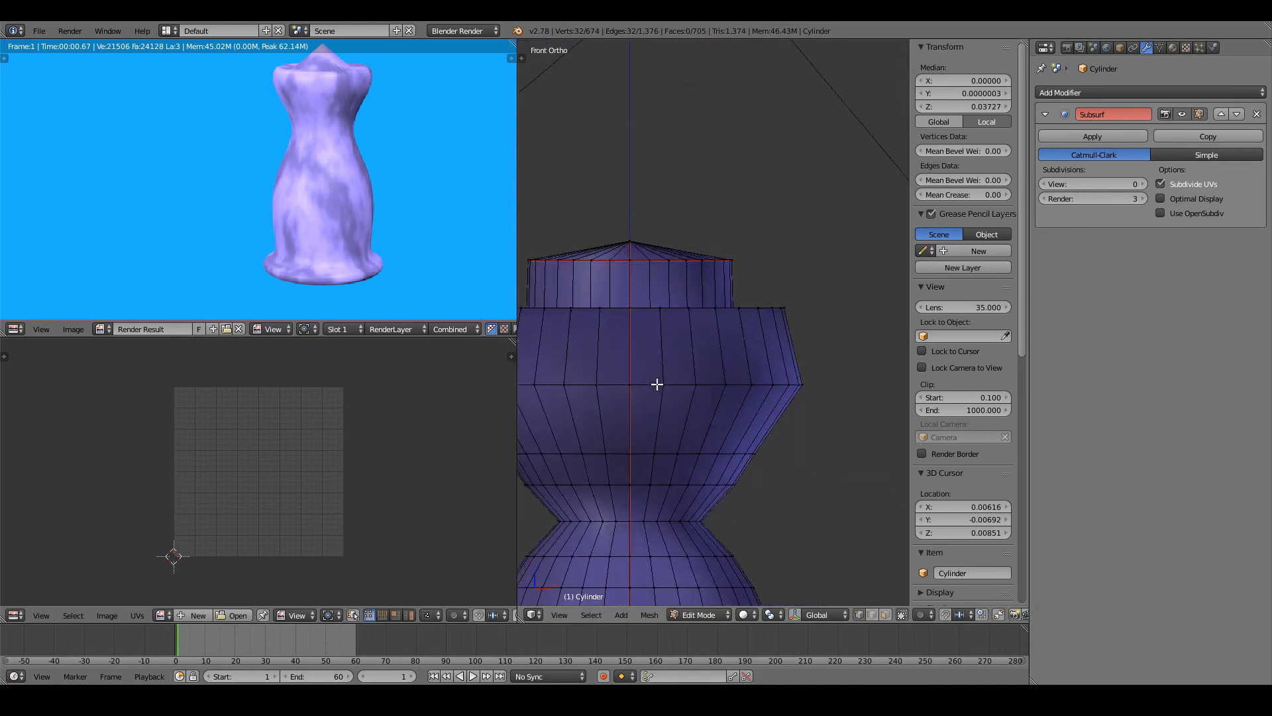
middle_drag(656, 381, 676, 397)
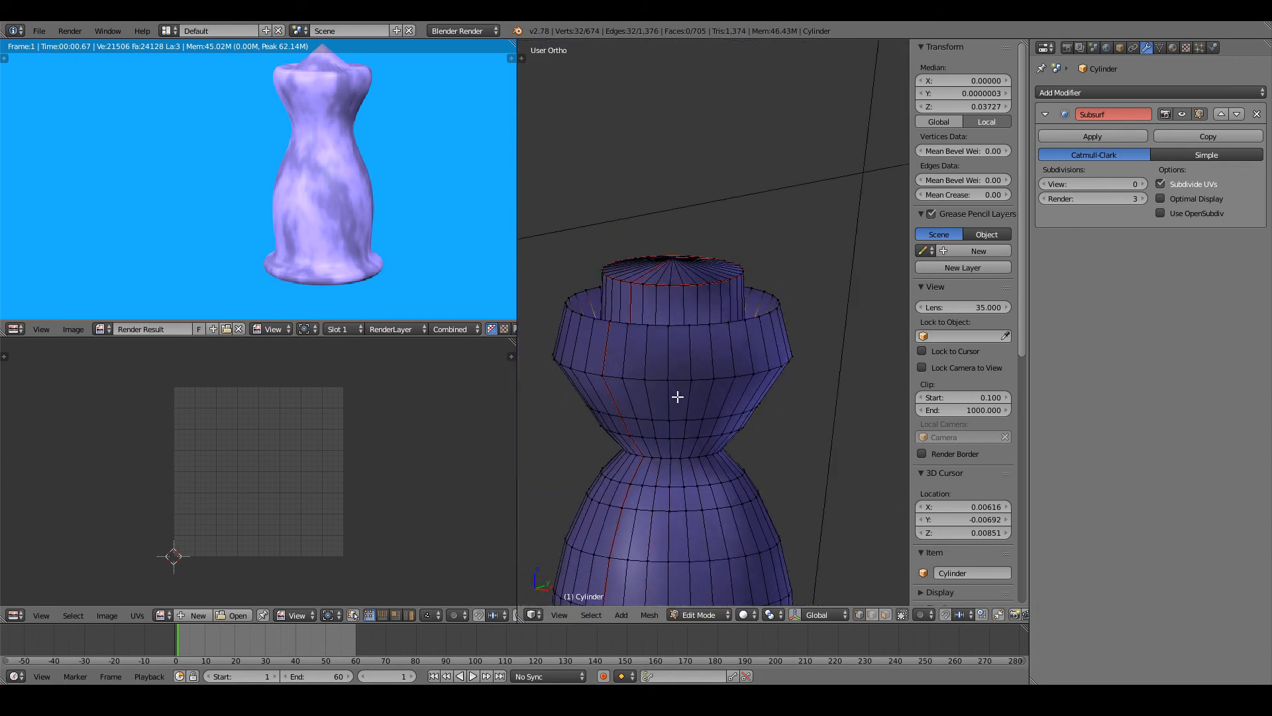
key(Tab)
click(1143, 184)
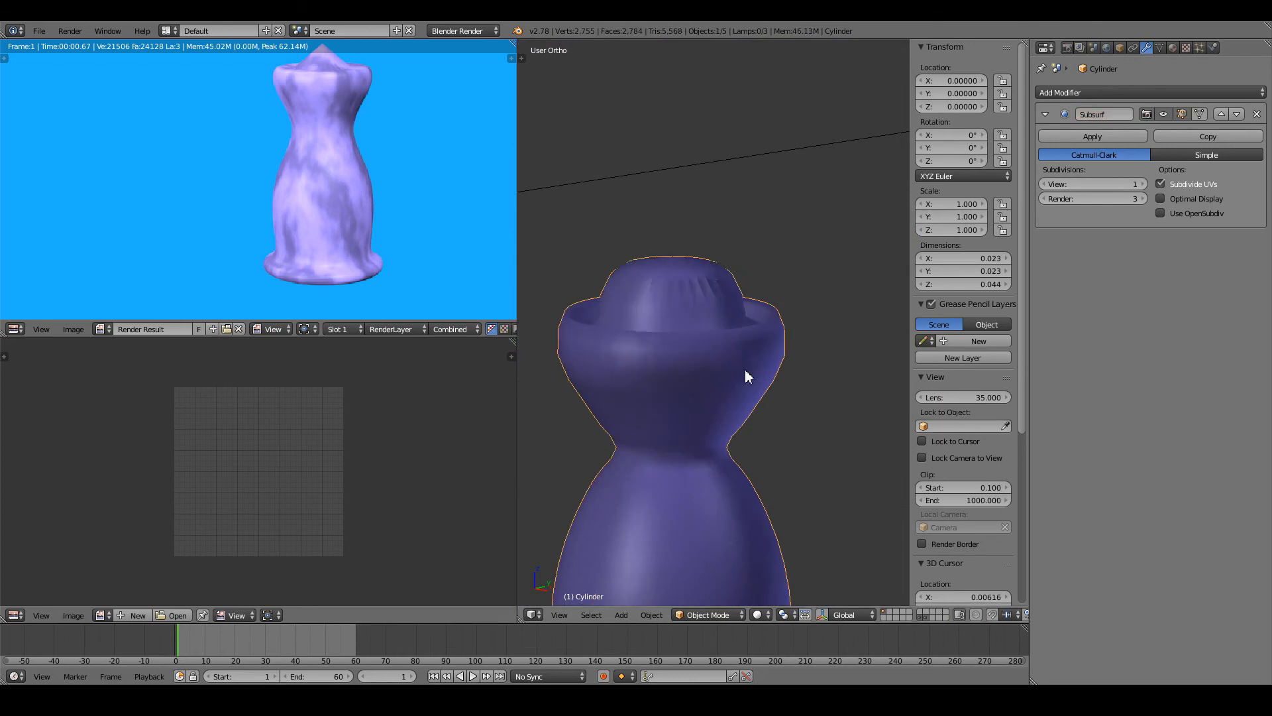
middle_drag(745, 369, 716, 360)
click(1142, 184)
- Examine the wrinkled shading around the plug's top rim in Edit Mode, selecting several rim edges
key(Tab)
right_click(735, 329)
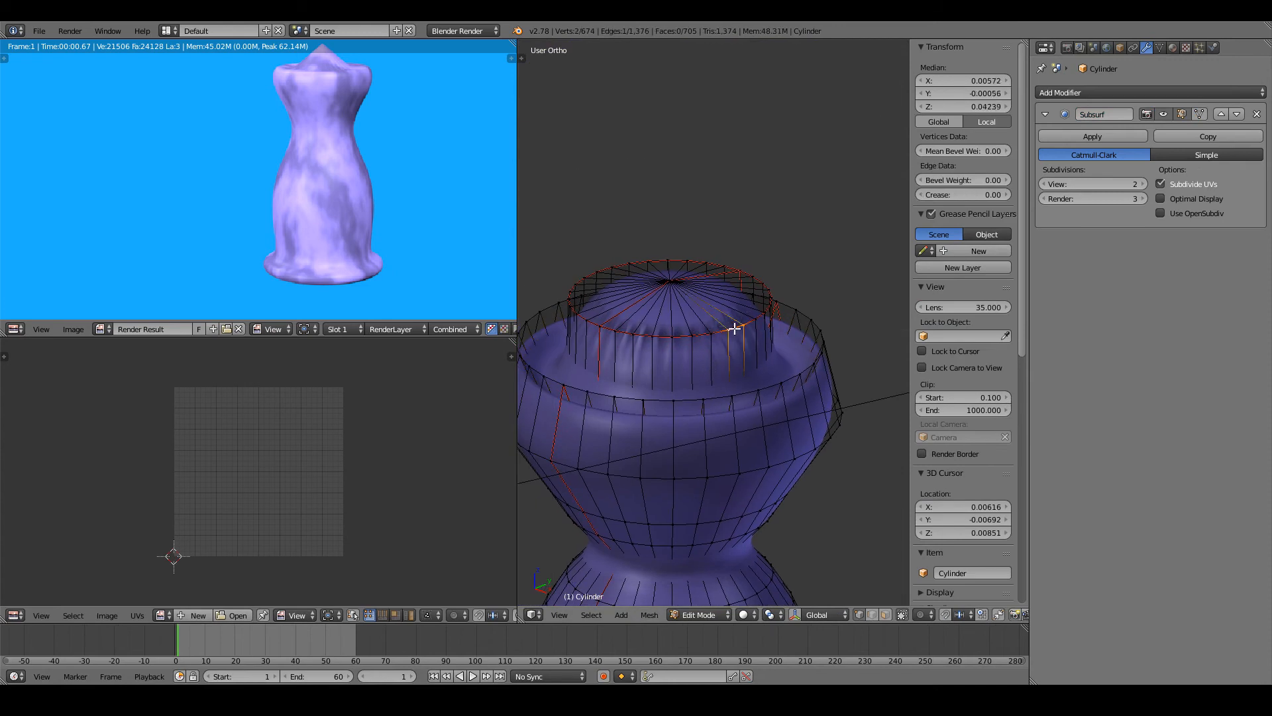
right_click(698, 334)
scroll(710, 352, up, 2)
scroll(707, 361, down, 2)
scroll(722, 361, up, 3)
middle_drag(737, 360, 745, 394)
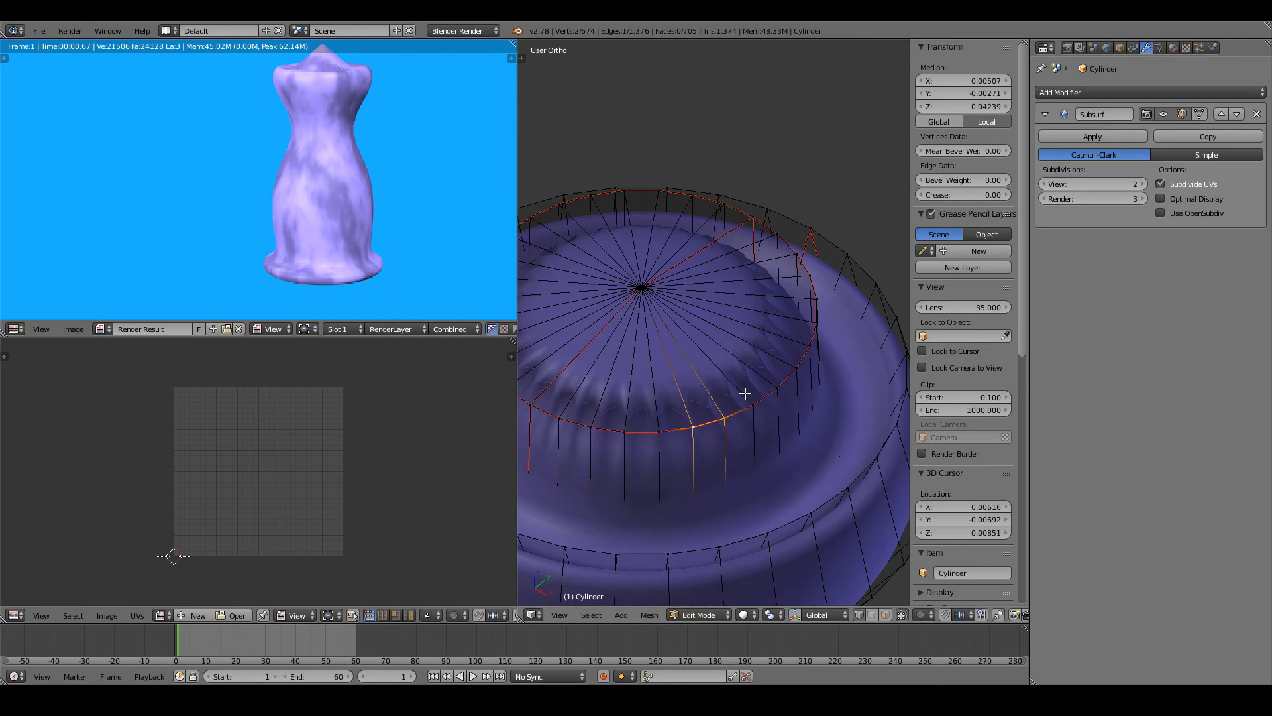
right_click(776, 408)
key(Tab)
key(Tab)
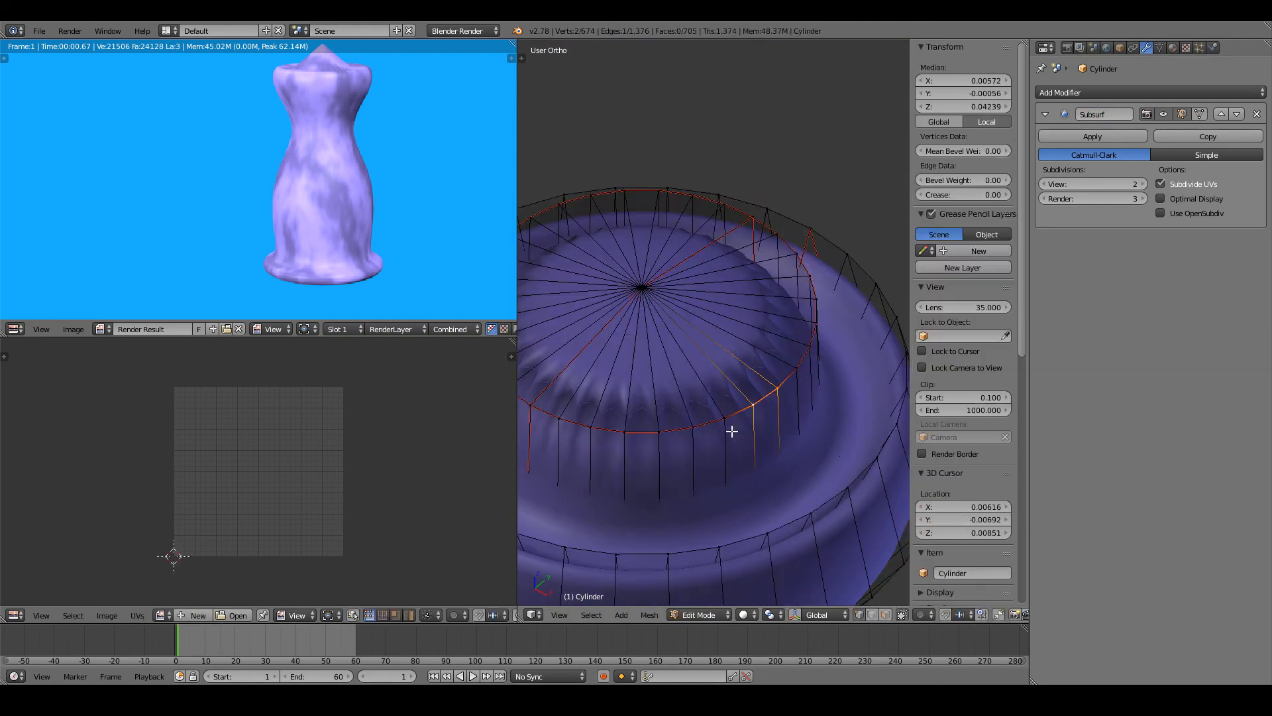
middle_drag(741, 457, 701, 347)
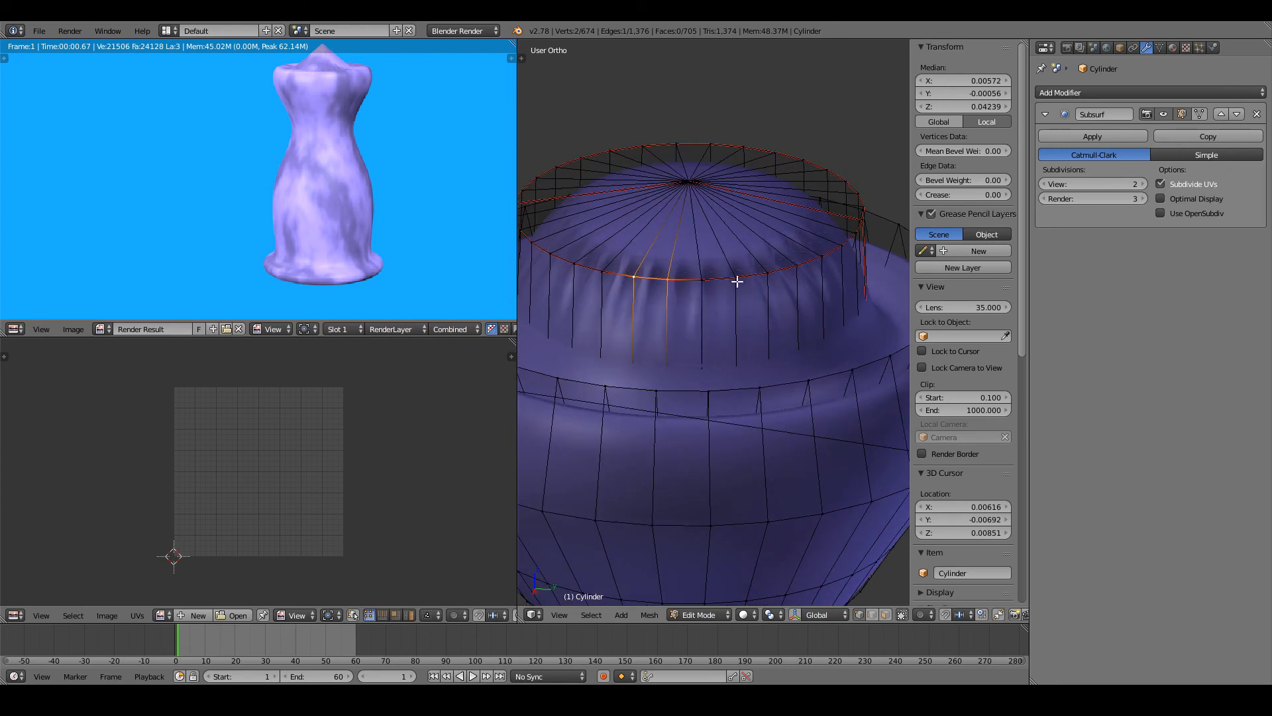
middle_drag(738, 281, 693, 321)
- Merge the duplicate vertices of the whole mesh with Remove Doubles and check the plug's smoothed surface
key(a)
key(a)
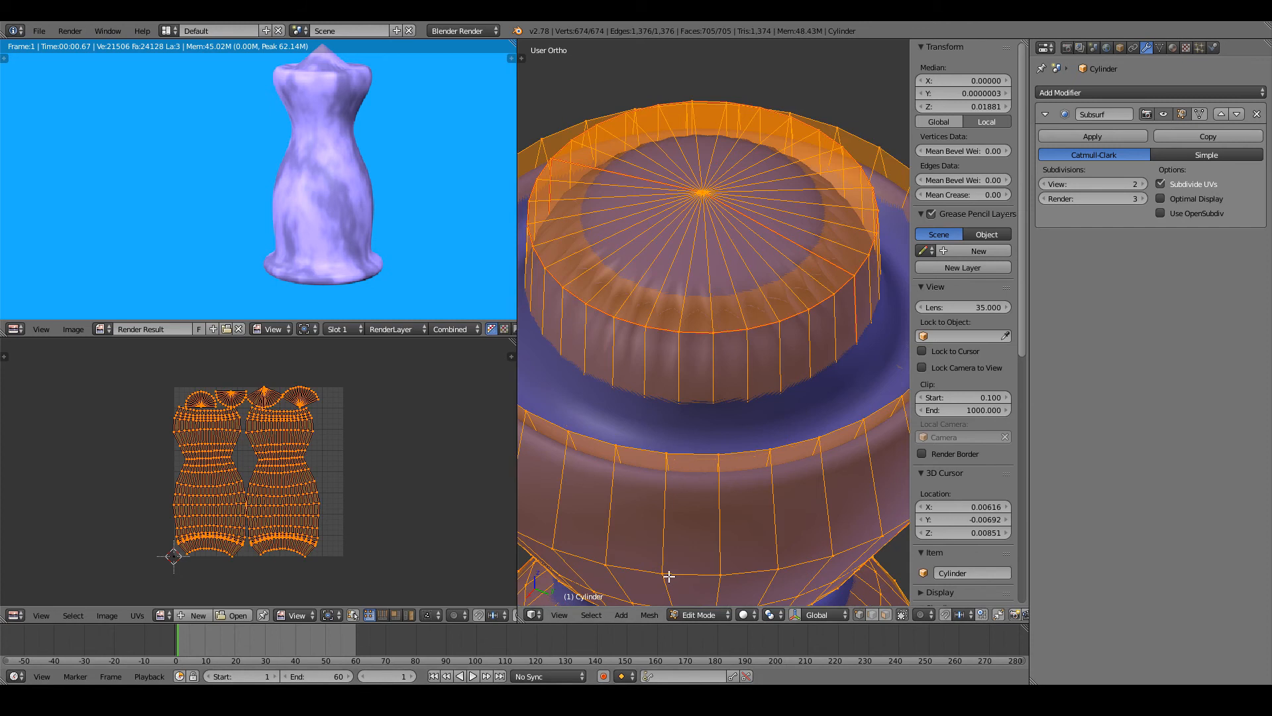
click(651, 616)
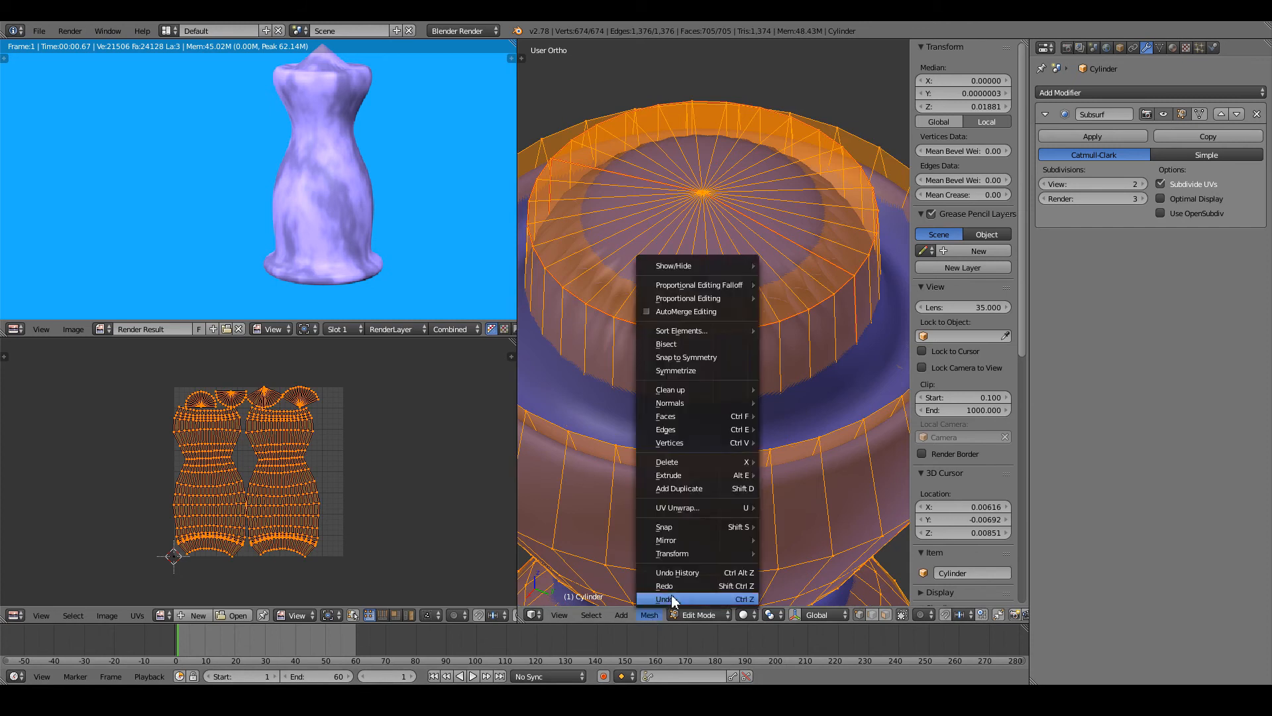
mouse_move(693, 471)
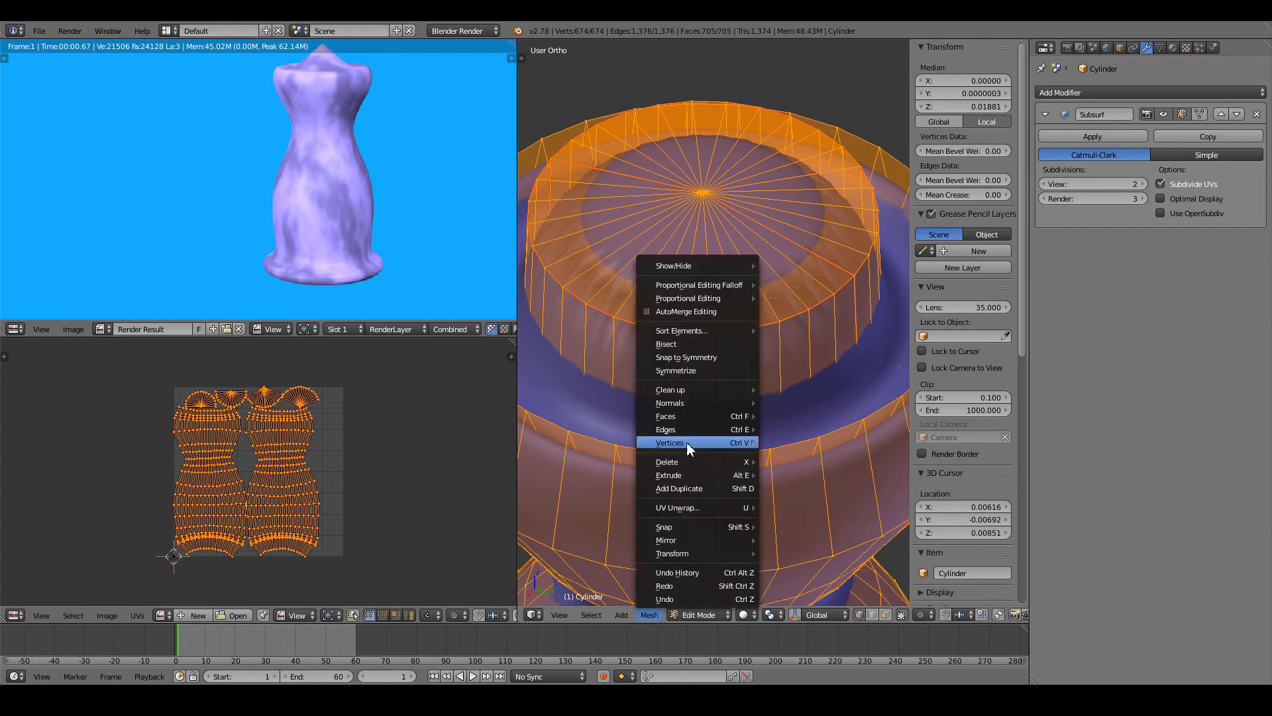
mouse_move(686, 442)
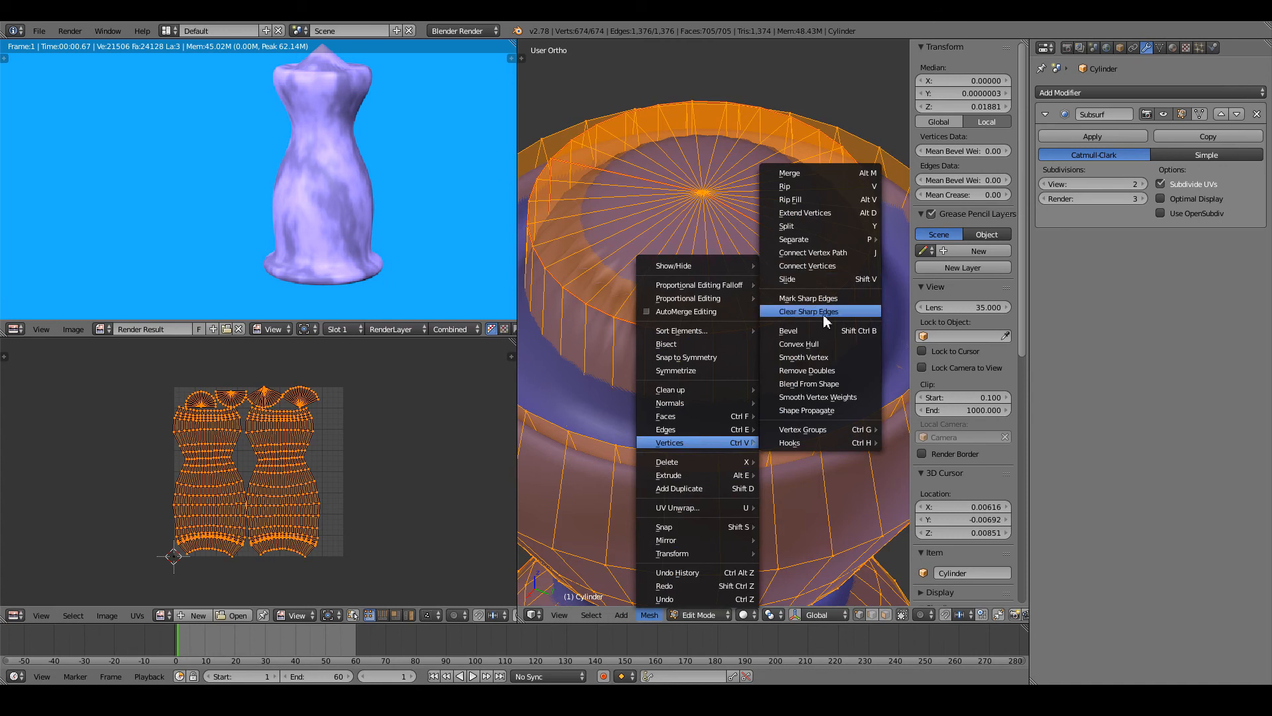
click(826, 373)
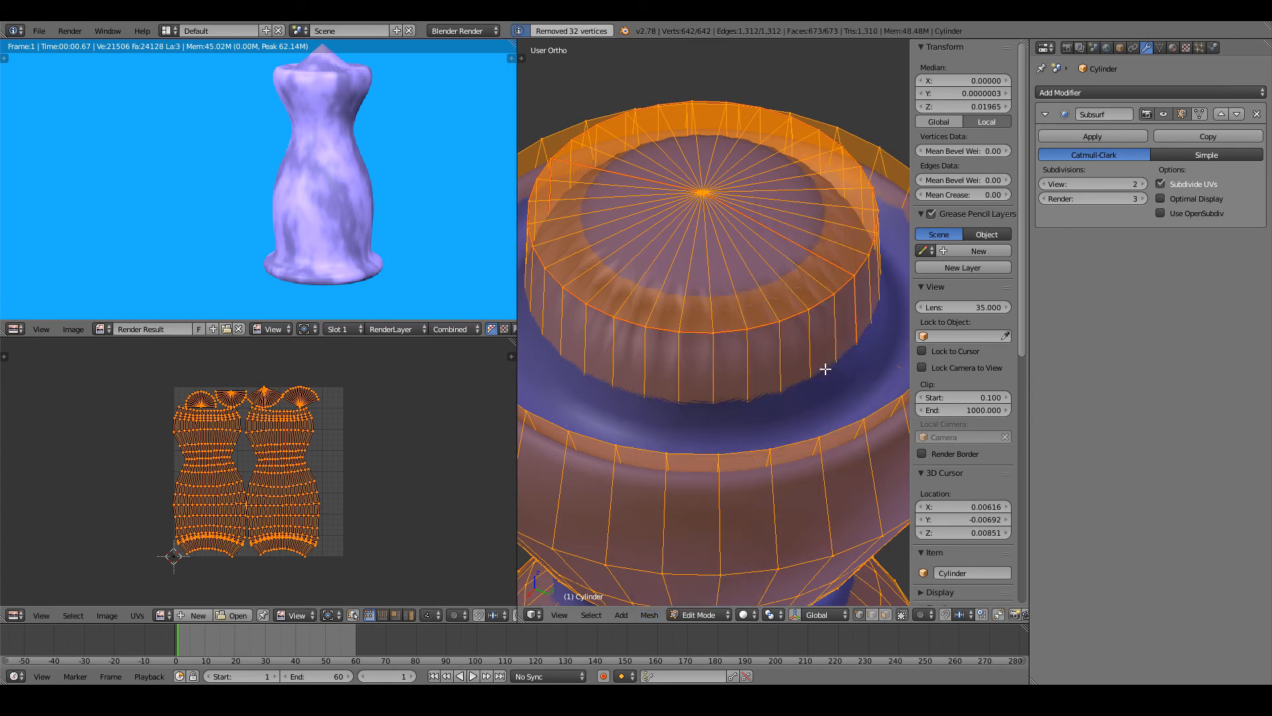
scroll(732, 293, down, 3)
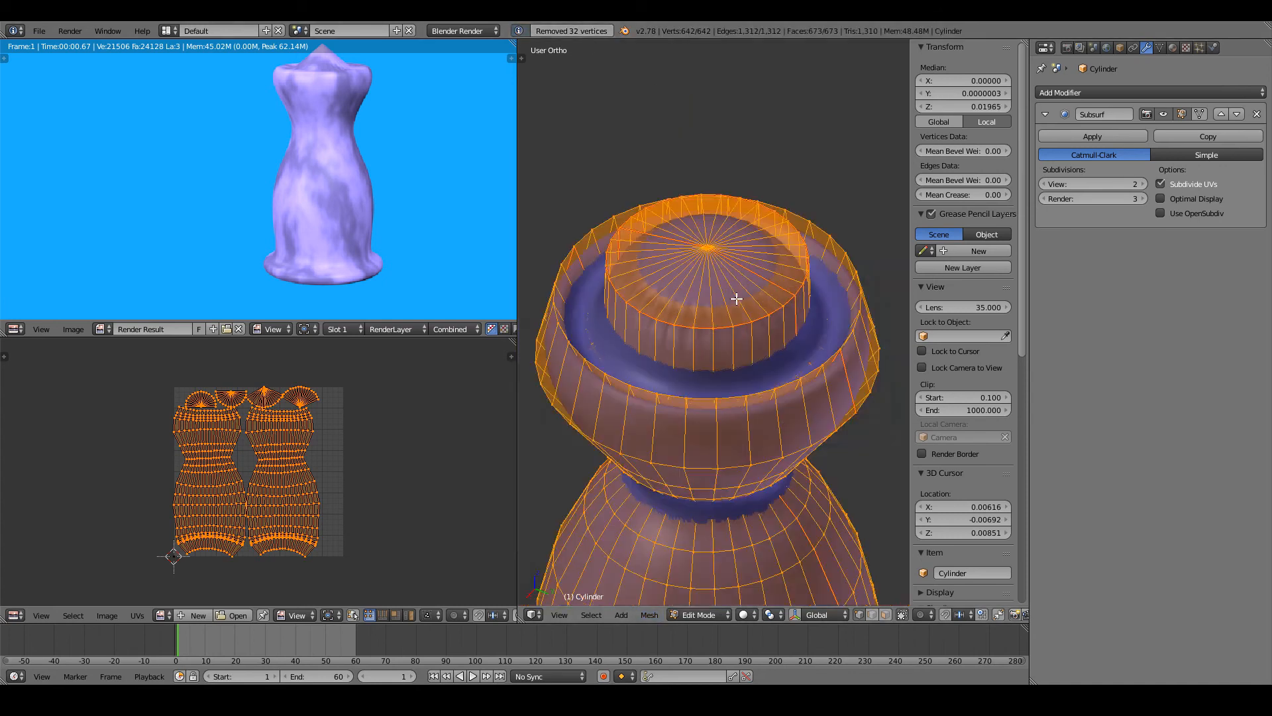
key(Tab)
scroll(670, 453, up, 6)
scroll(673, 447, down, 4)
middle_drag(675, 447, 725, 348)
scroll(668, 417, up, 4)
- Recalculate the whole mesh's normals to the outside and check the head's shading in Object Mode
key(Tab)
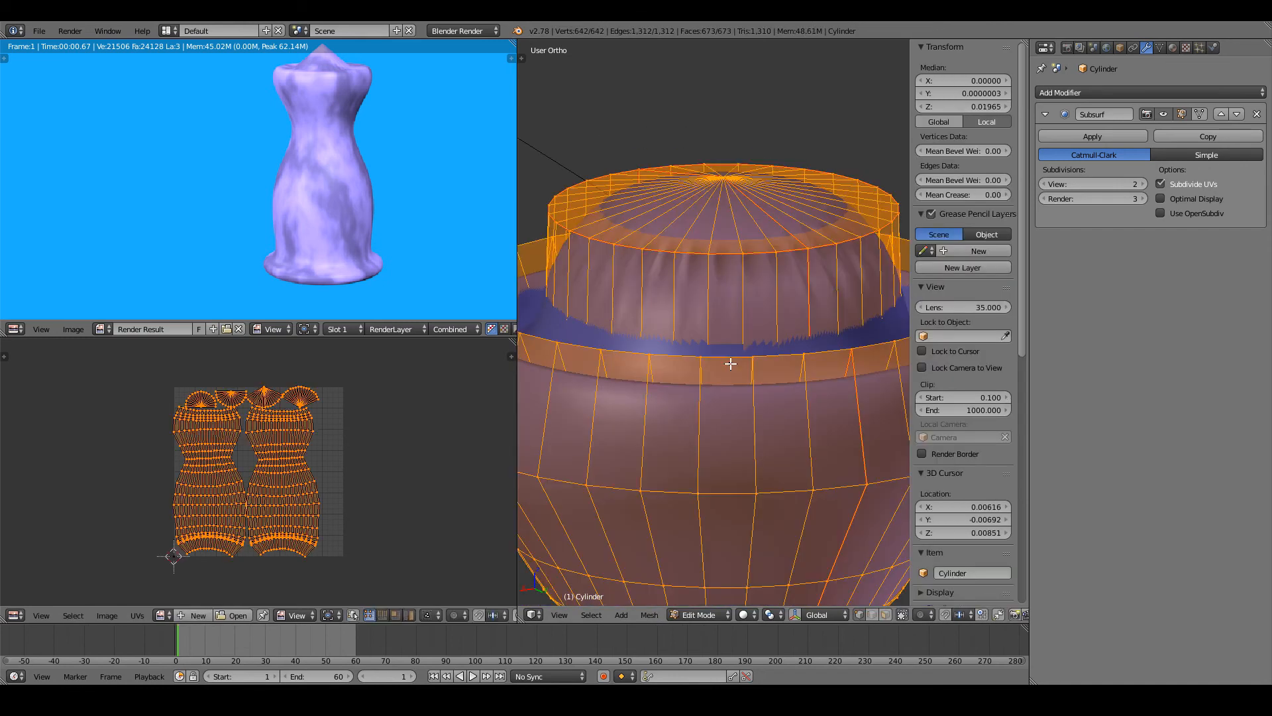
click(649, 615)
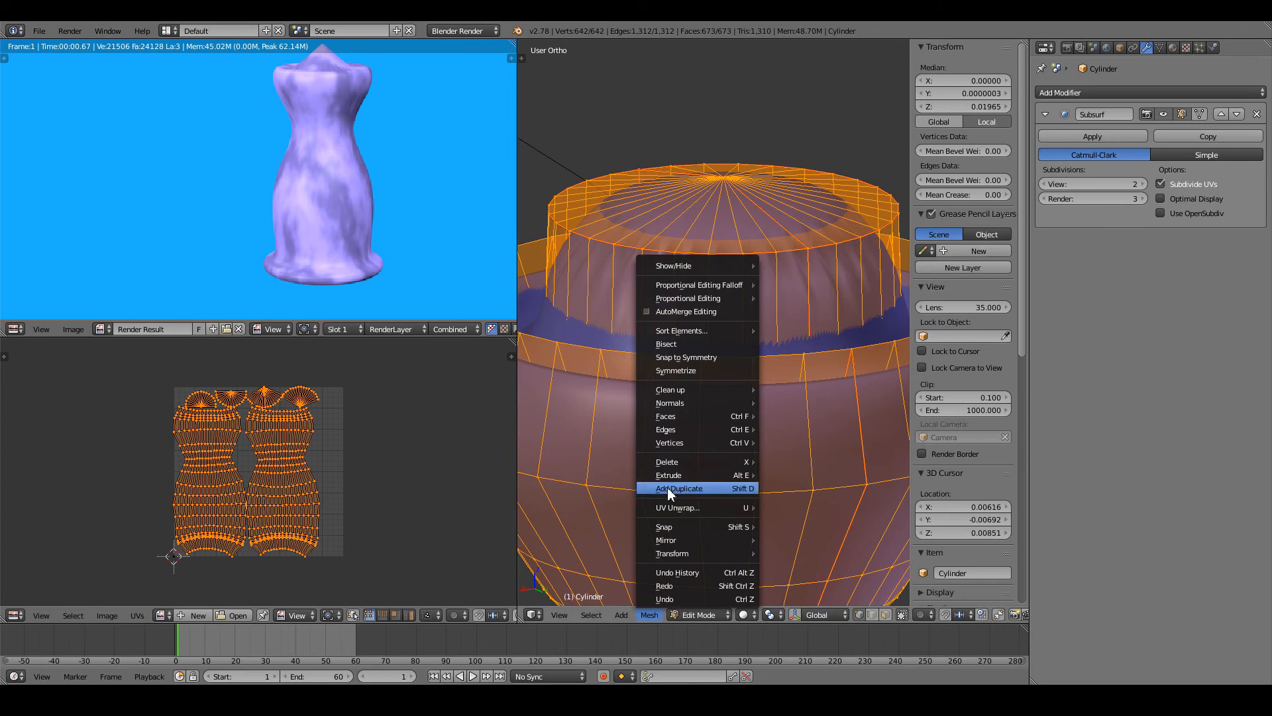
mouse_move(683, 402)
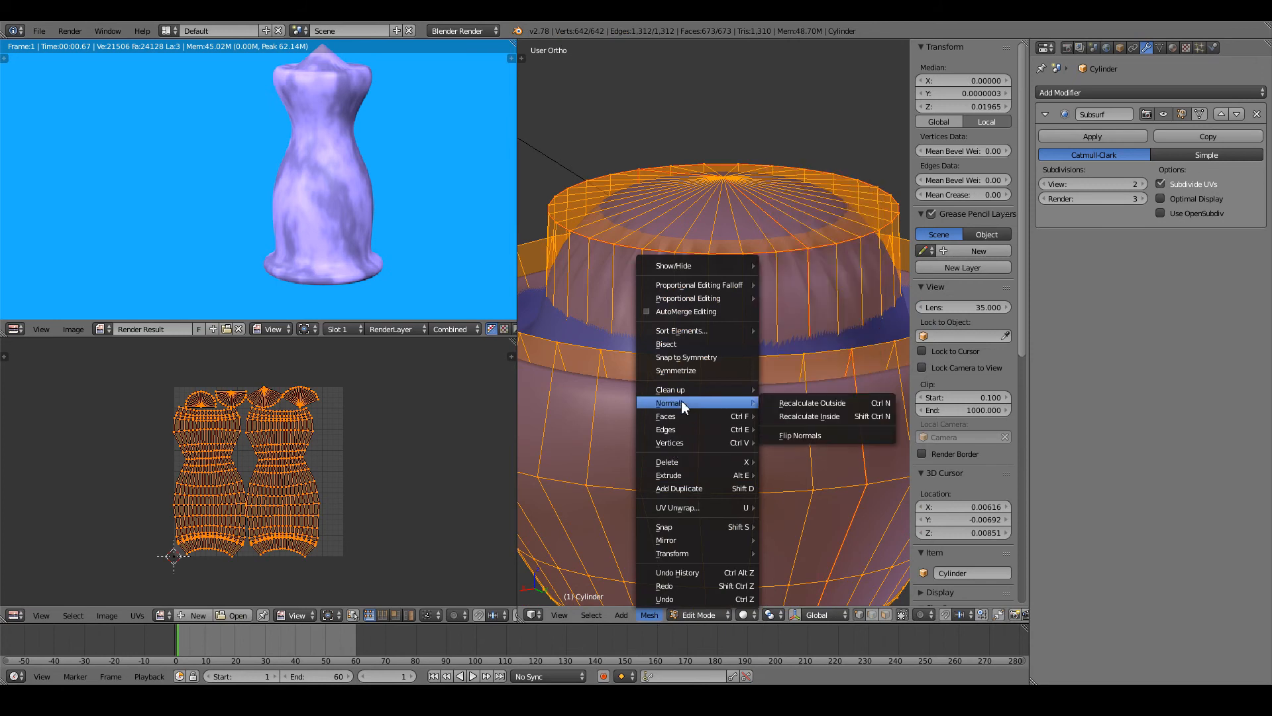
click(836, 403)
scroll(811, 375, up, 2)
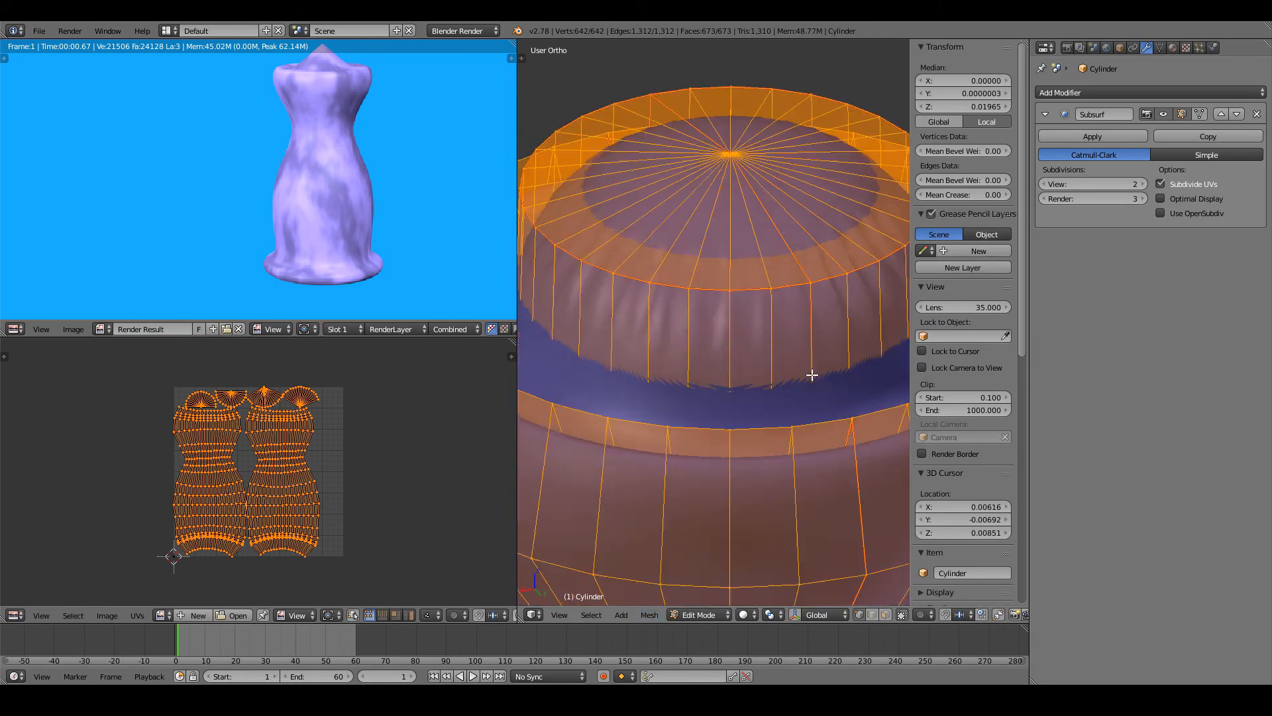
key(Tab)
middle_drag(810, 372, 642, 434)
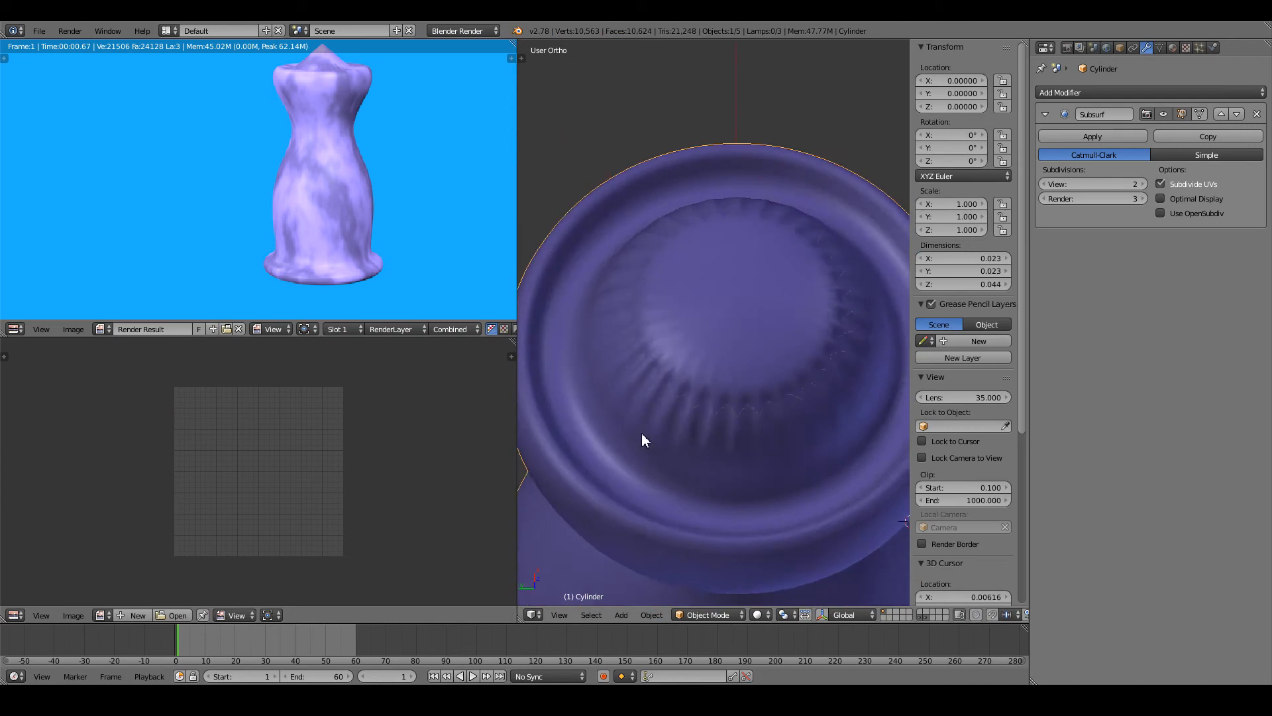
scroll(676, 431, up, 2)
- Inspect individual rim edges of the plug from several angles to trace the remaining wrinkles
key(Tab)
mouse_move(736, 461)
middle_down()
mouse_move(730, 452)
mouse_move(741, 459)
middle_up()
right_click(748, 267)
right_click(751, 462)
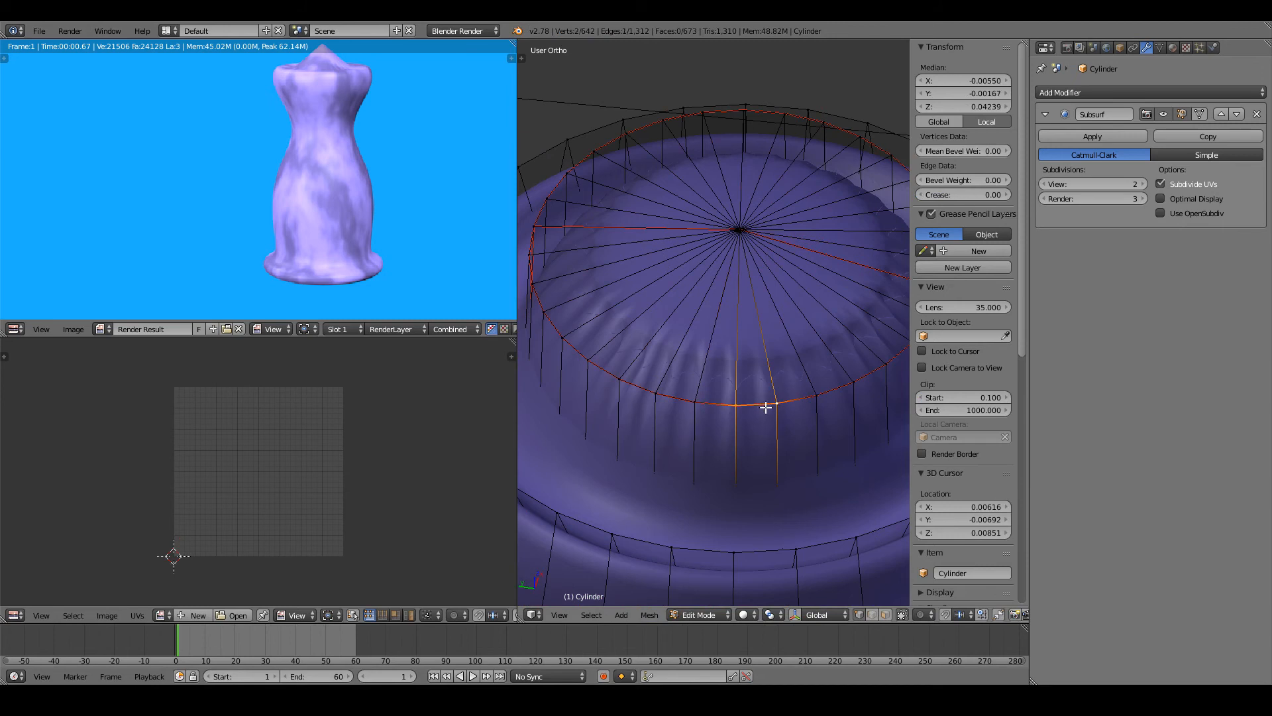
right_click(793, 401)
middle_drag(793, 401, 727, 400)
right_click(728, 376)
right_click(762, 341)
middle_drag(762, 341, 734, 356)
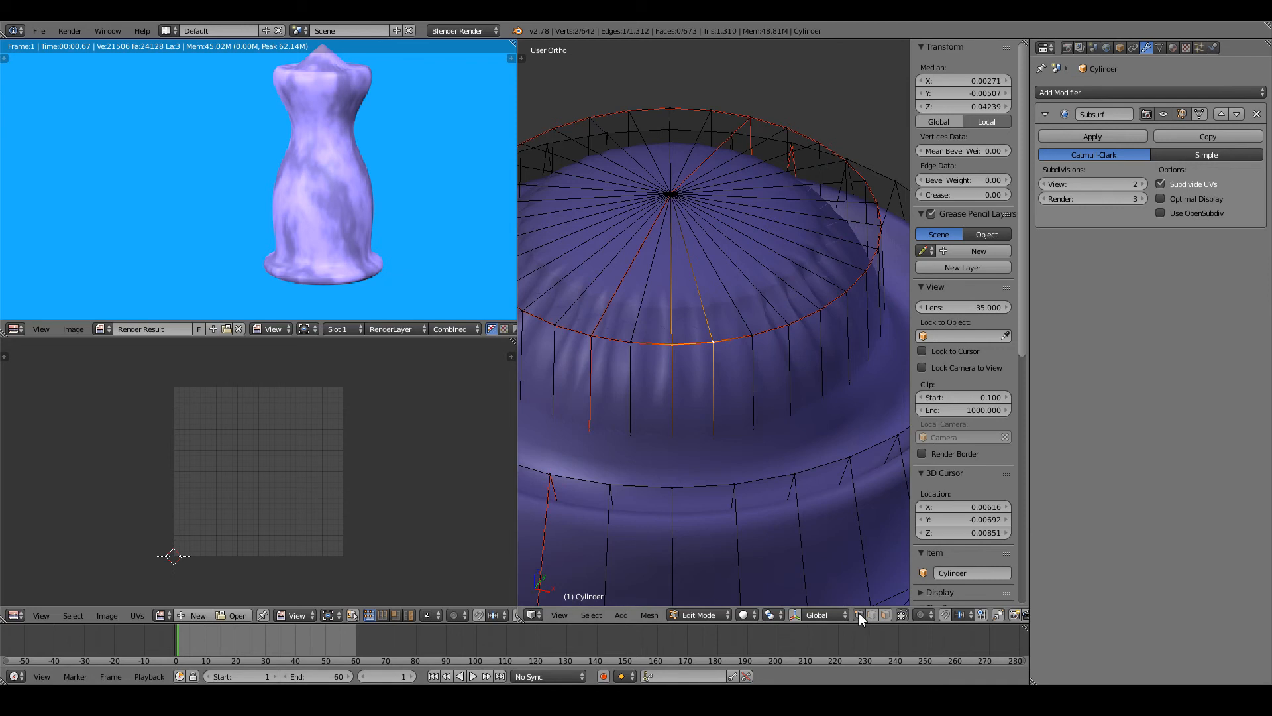
- Set the Subsurf view level to 0 and select the edge ring at the plug's base
click(1057, 184)
click(1057, 185)
scroll(779, 407, down, 2)
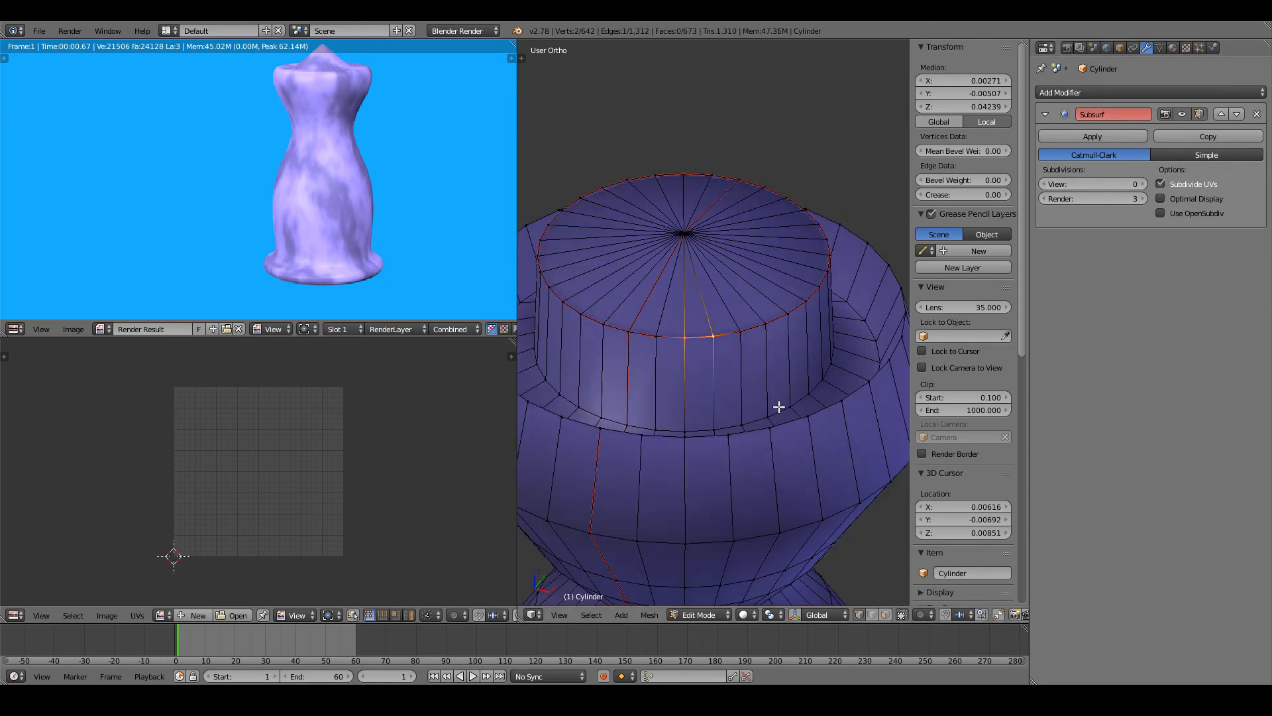
alt+click(801, 400)
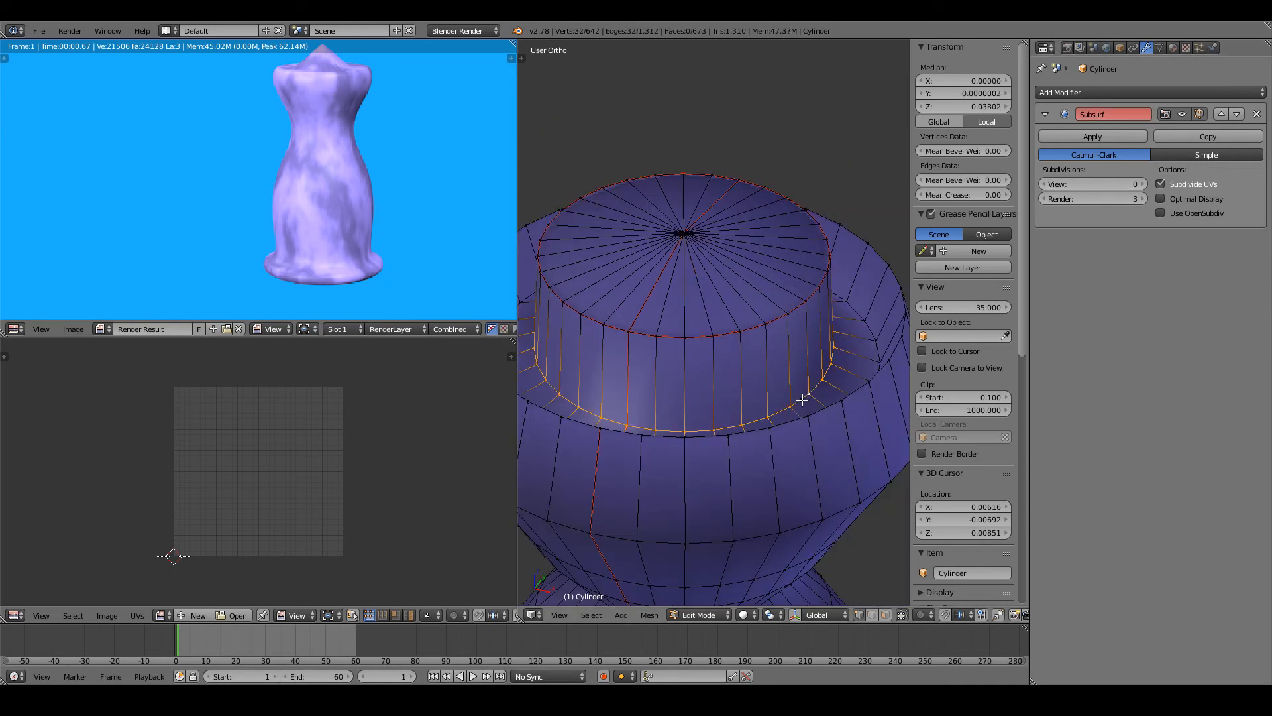
key(KP_1)
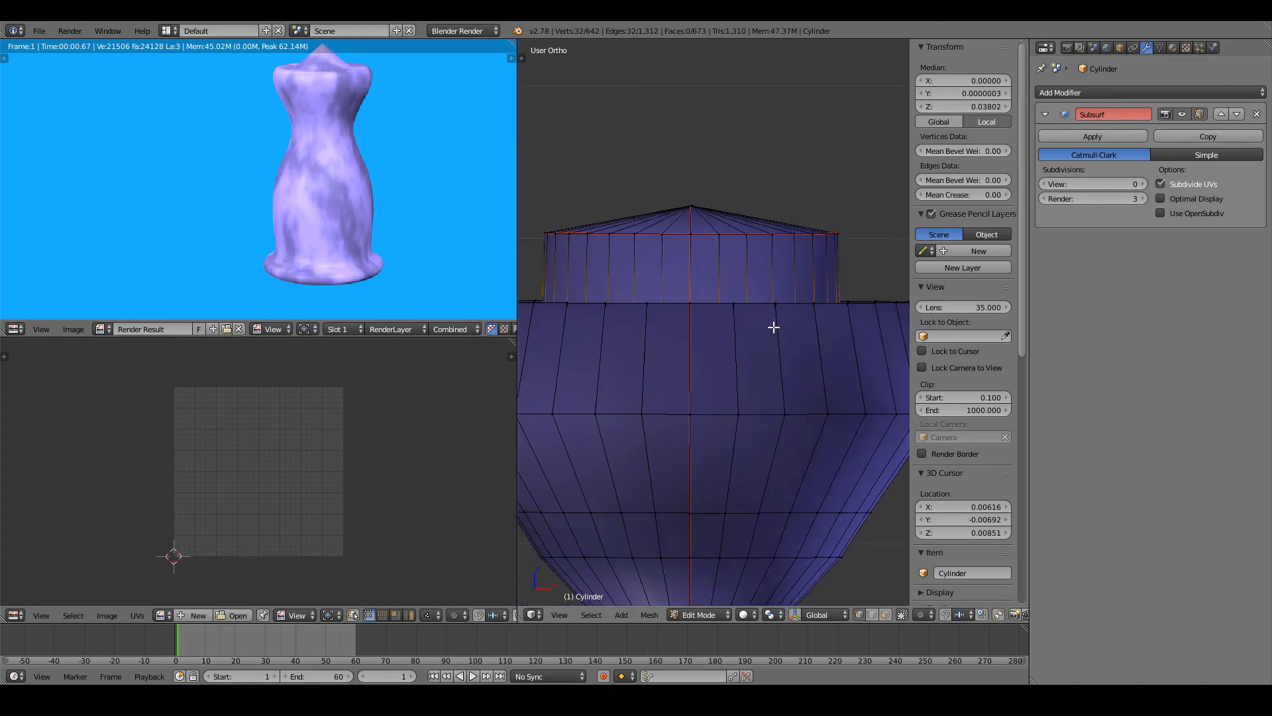
- Try to box-select all vertices of the plug's cone-shaped top from the front
key(a)
key(a)
key(a)
key(b)
drag(538, 207, 875, 229)
middle_drag(841, 250, 787, 318)
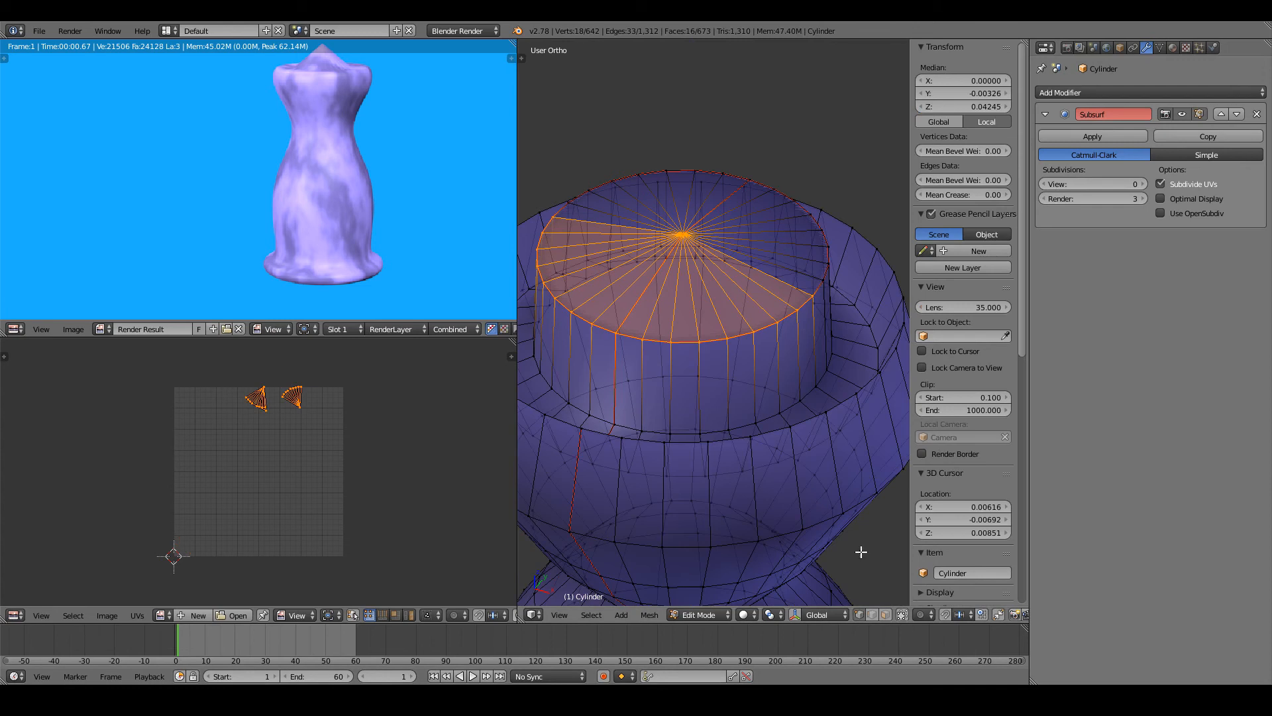
- Box-select the plug's entire cone top from the front, including the rear vertices, and delete those vertices
middle_drag(800, 525, 781, 514)
key(KP_1)
scroll(703, 331, down, 2)
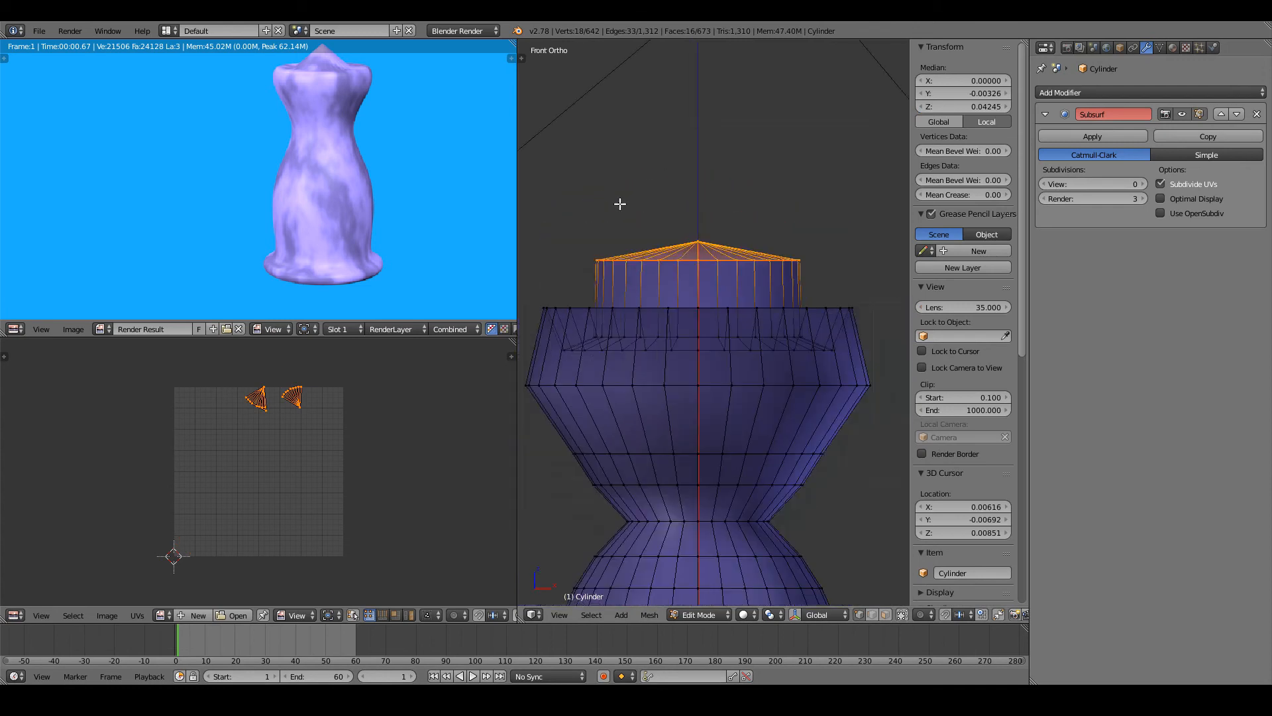
key(a)
key(b)
drag(580, 211, 739, 247)
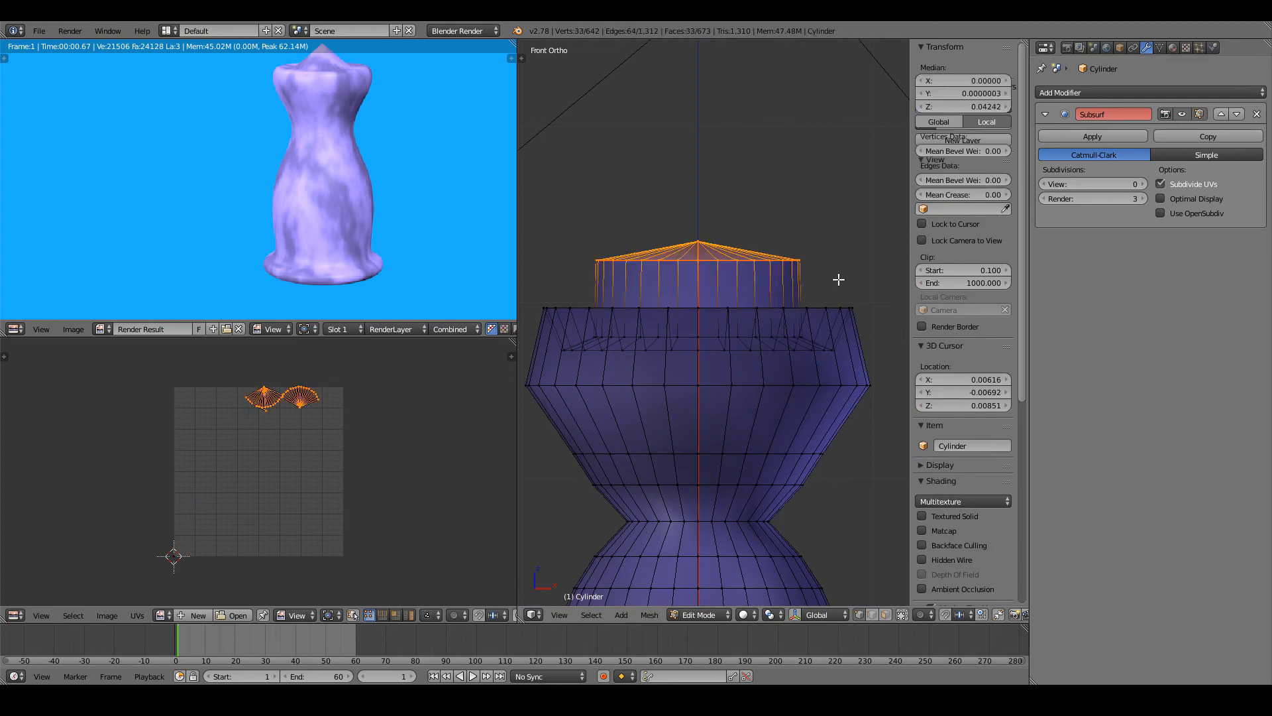
key(x)
click(837, 276)
- Select the open edge ring inside the head's rim and extrude it straight up by about 0.0057 units
middle_drag(837, 276, 779, 304)
alt+right_click(758, 276)
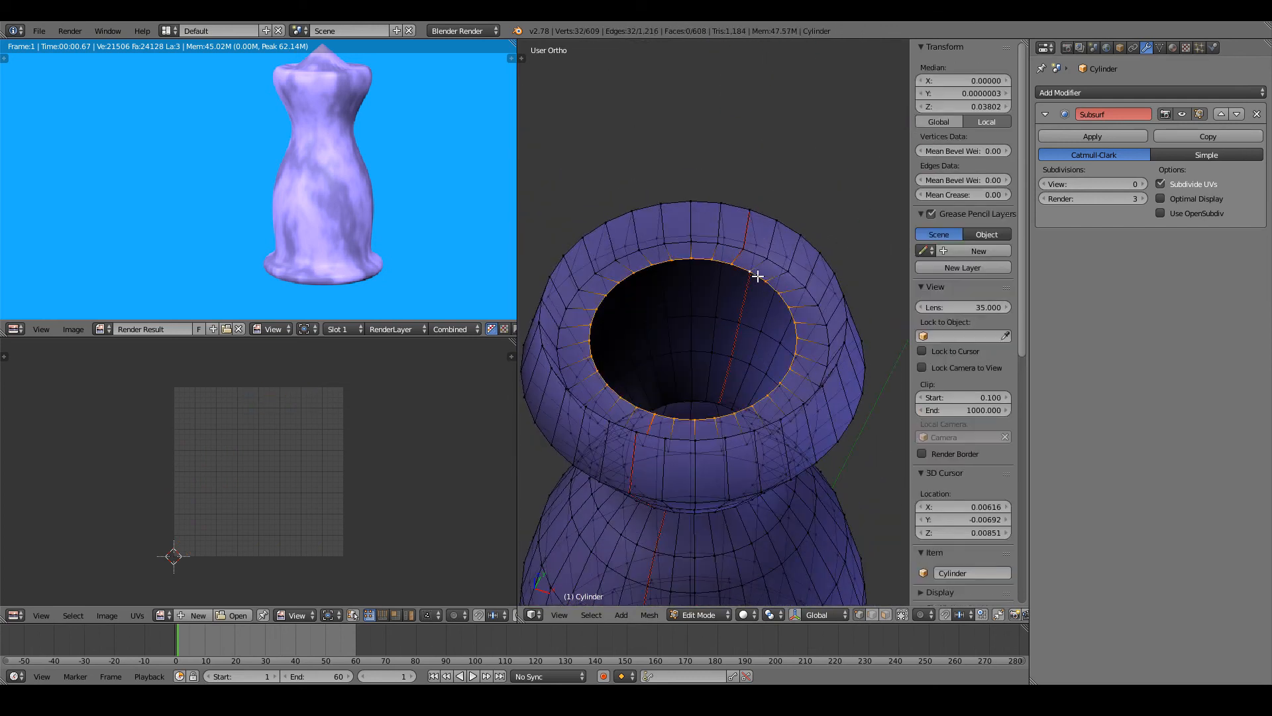
key(KP_1)
key(e)
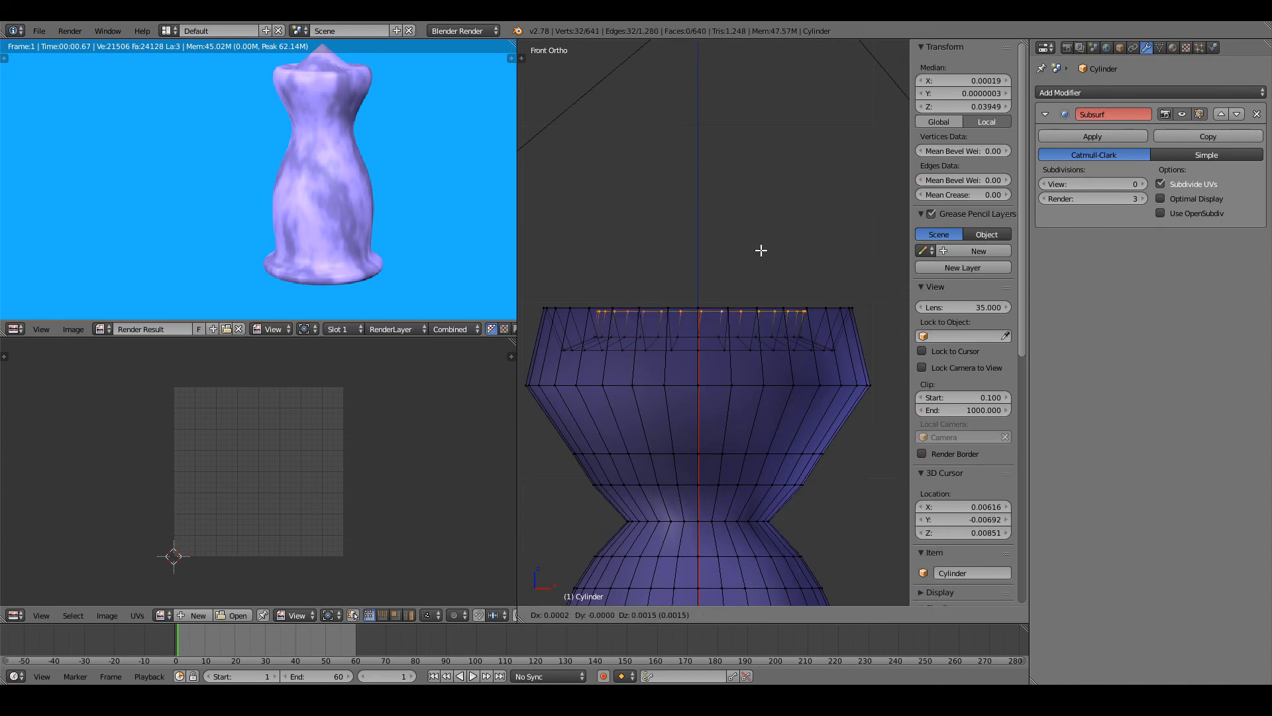
click(755, 218)
- Close the plug's open top by extruding its edge ring inward twice and merging the innermost ring at its center
middle_drag(756, 218, 789, 306)
key(e)
key(s)
click(753, 287)
key(e)
key(s)
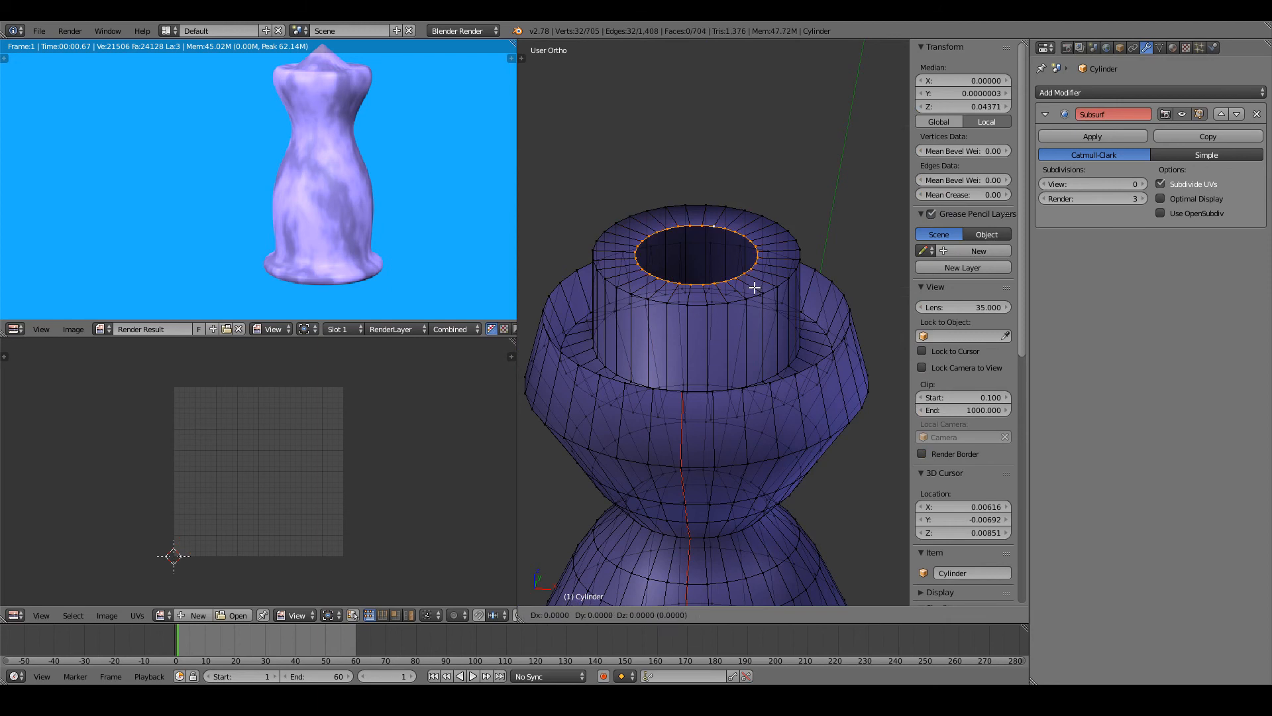
click(732, 275)
key(alt+m)
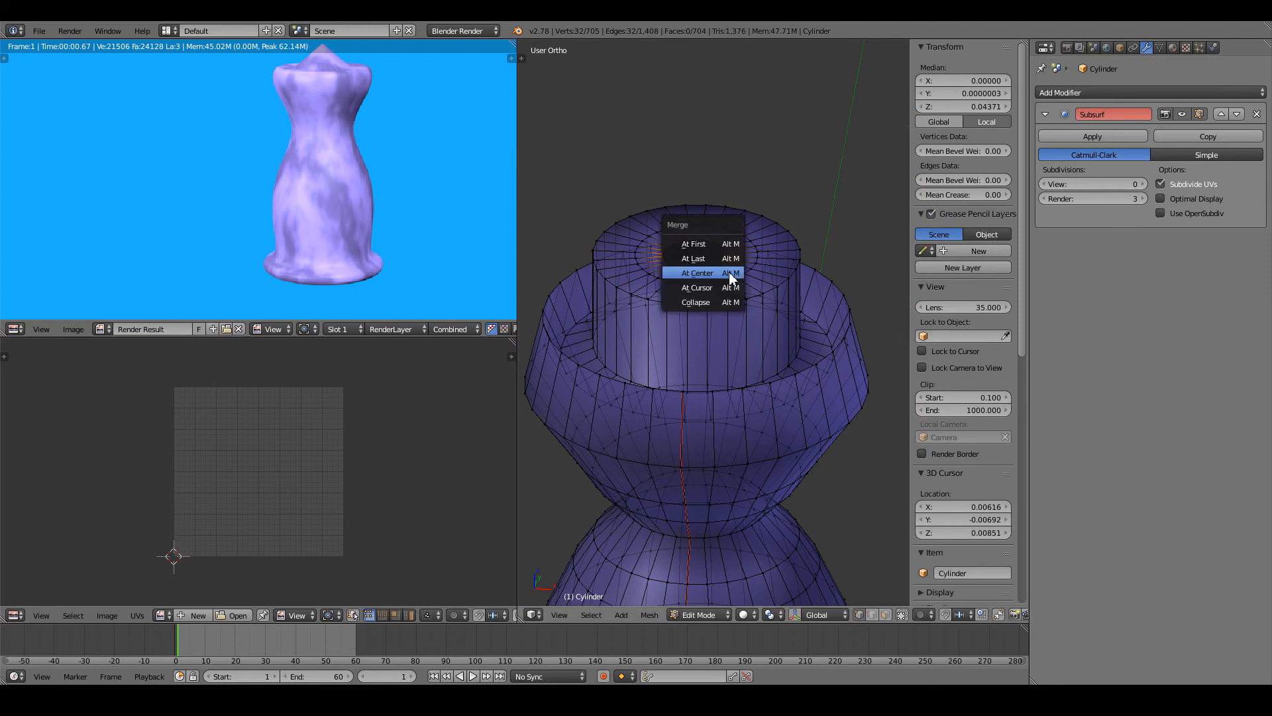
click(729, 272)
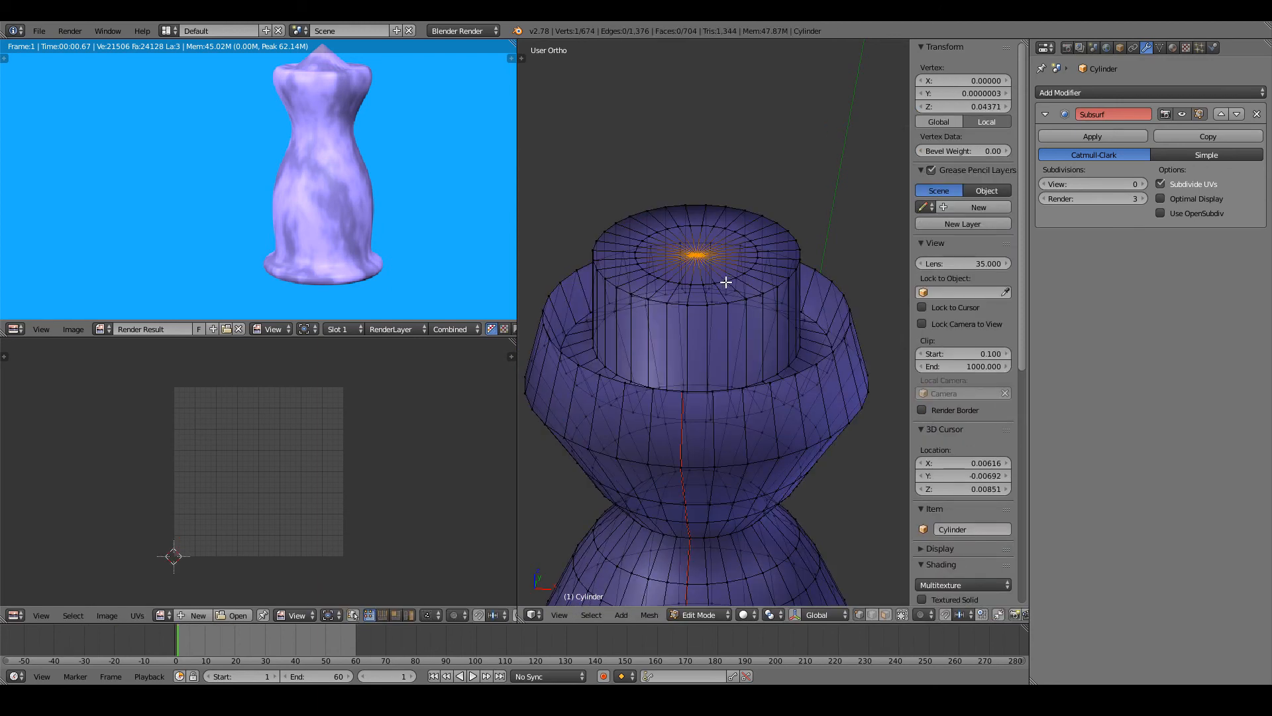
- Mark the edge ring around the middle of the plug's flat top as a UV seam
alt+right_click(725, 283)
scroll(726, 283, up, 3)
key(ctrl+e)
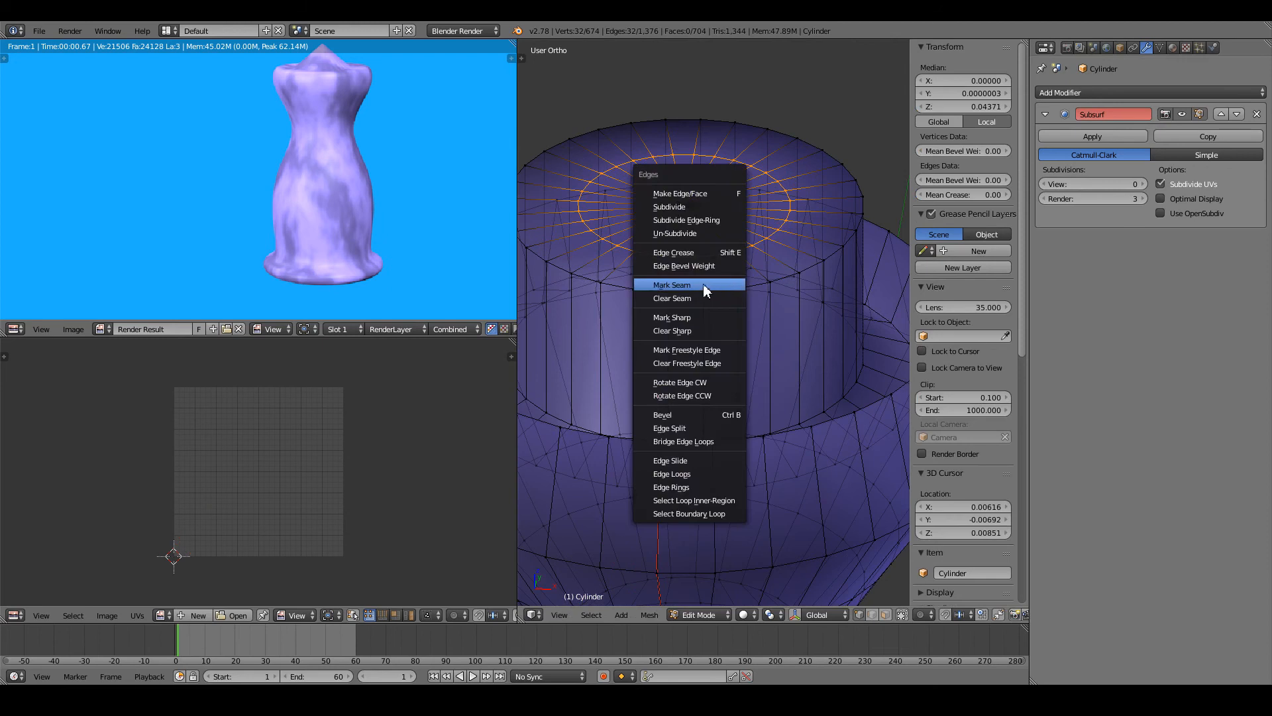
click(703, 284)
- Select the entire mesh and unwrap it to the UV layout with the plug's top as a separate island
key(a)
key(u)
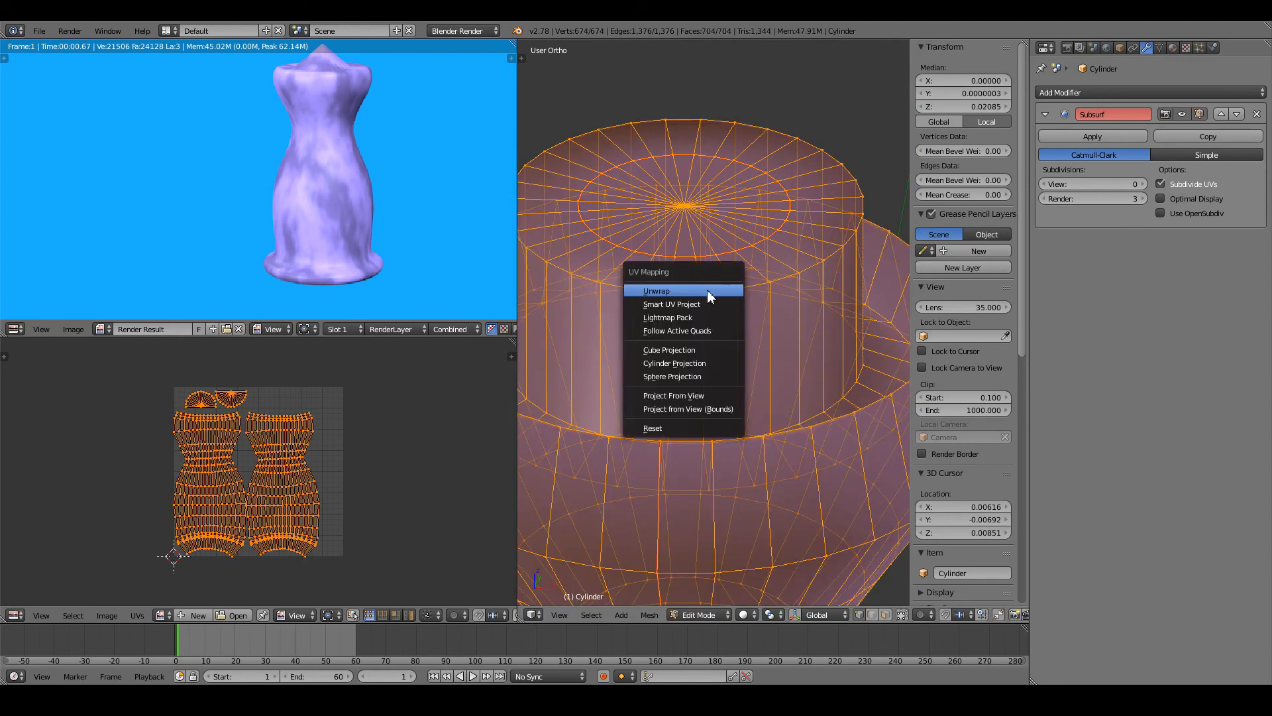
click(706, 289)
scroll(264, 454, up, 1)
key(a)
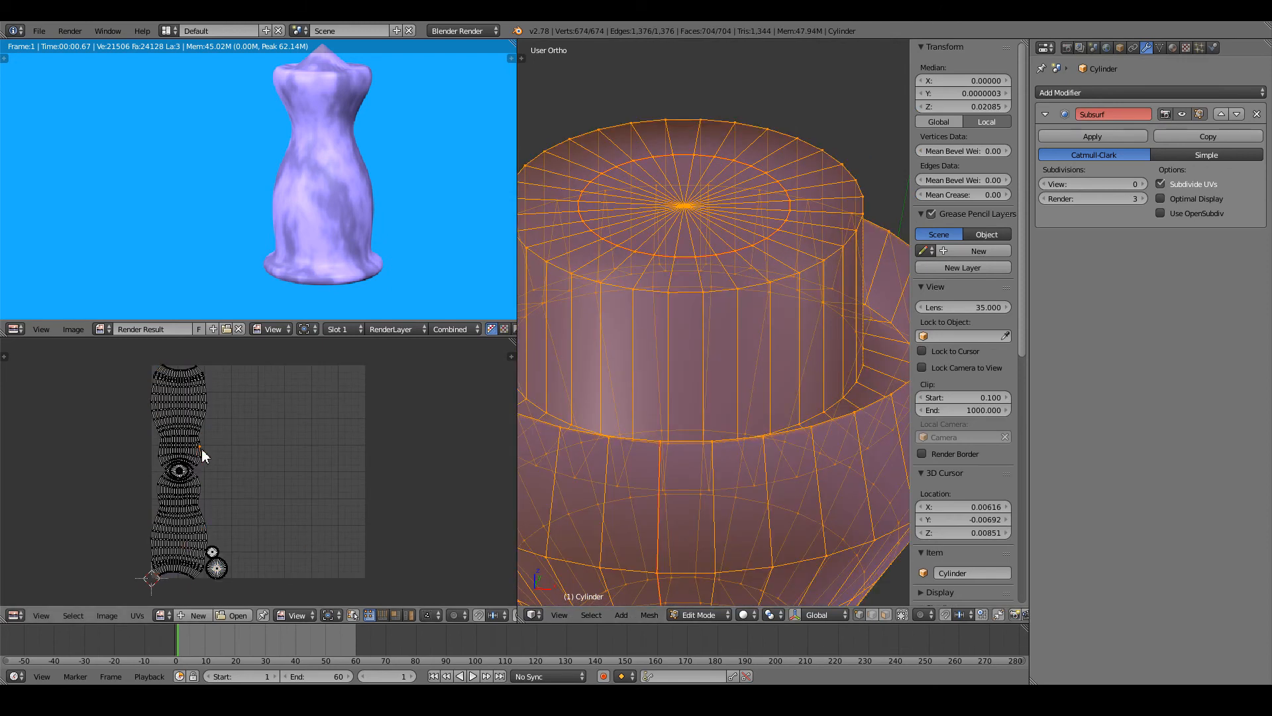
- Inspect the closed plug and rim in solid shading in Object Mode, looking from above and from the front
key(Tab)
key(z)
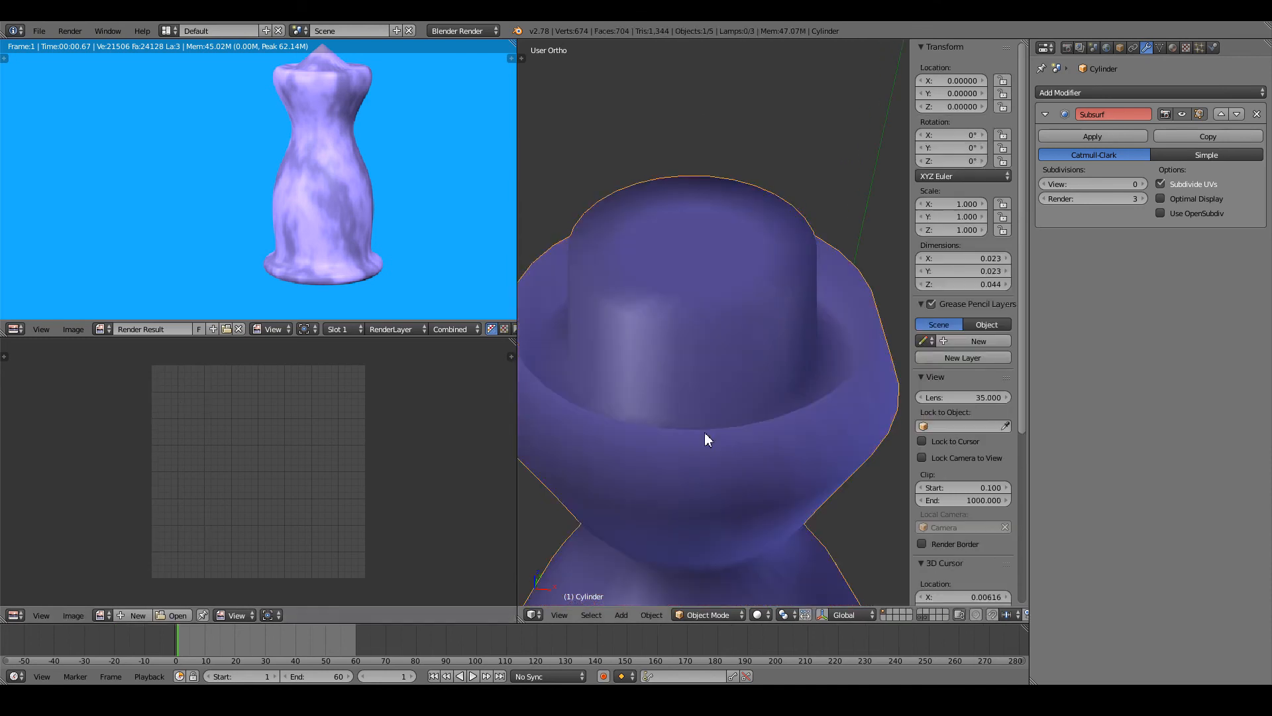
key(Tab)
scroll(706, 434, down, 2)
middle_drag(707, 434, 720, 392)
key(Tab)
key(Tab)
key(KP_7)
- Select the vertical edge loop that runs over the plug and down the front and back, and mark it as a seam
key(a)
scroll(712, 489, up, 2)
scroll(729, 494, down, 4)
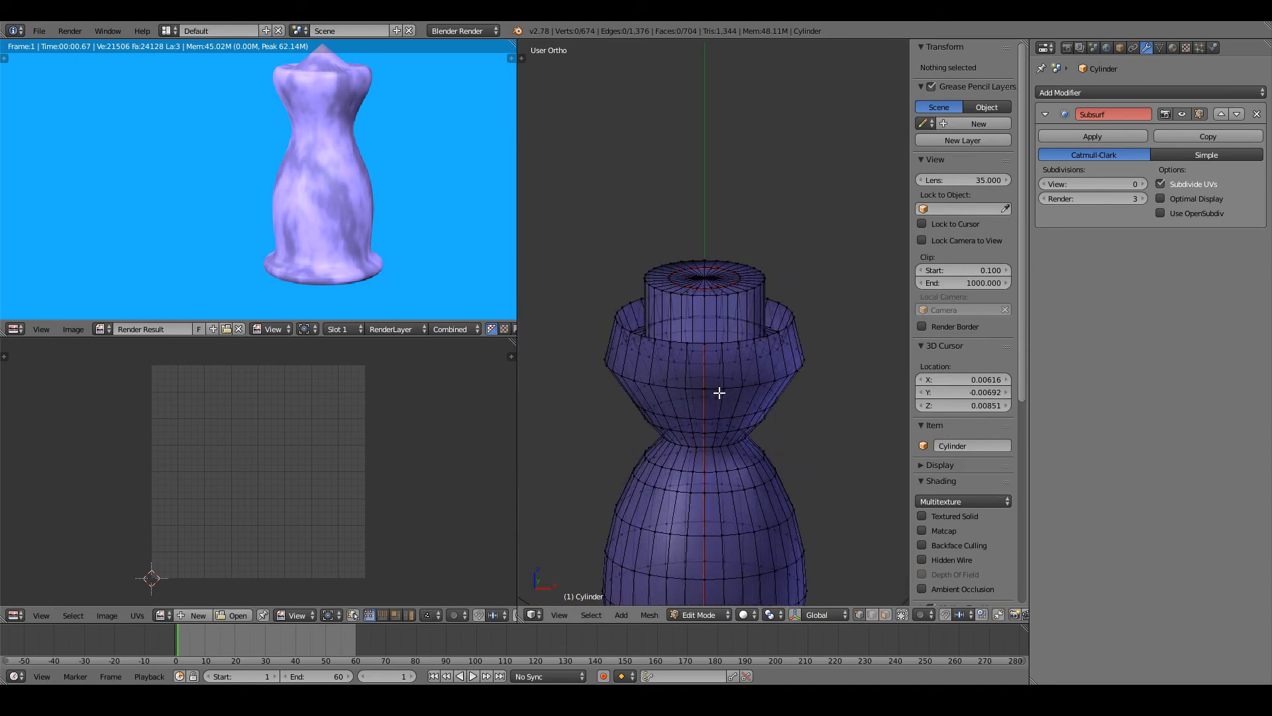
key(KP_1)
scroll(719, 393, up, 5)
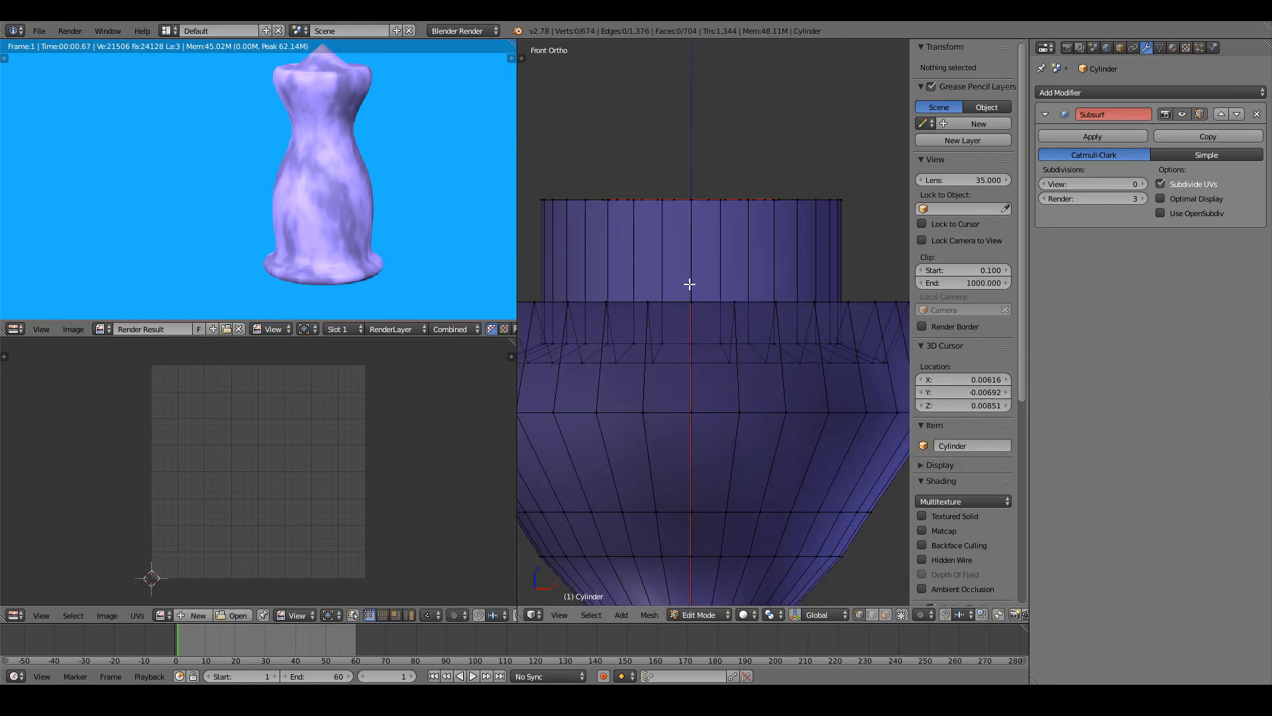
alt+right_click(690, 284)
middle_drag(690, 288, 694, 293)
alt+shift+right_click(688, 270)
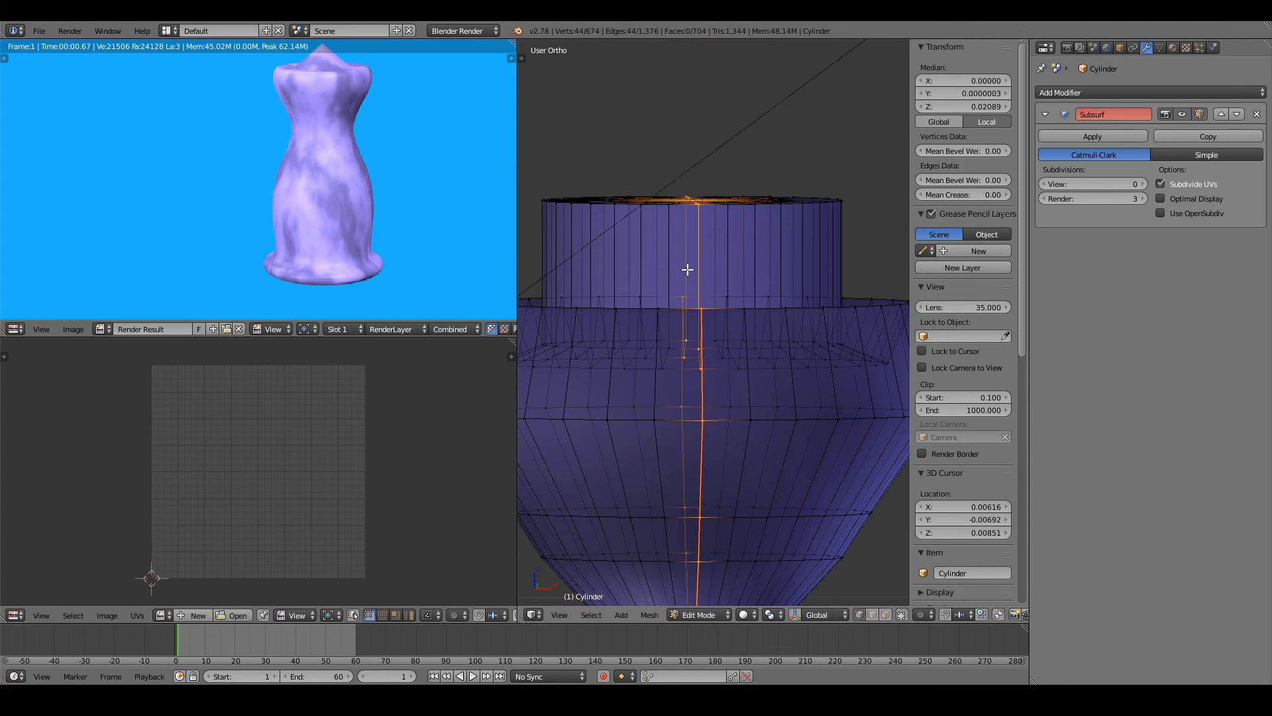
key(KP_7)
key(ctrl+e)
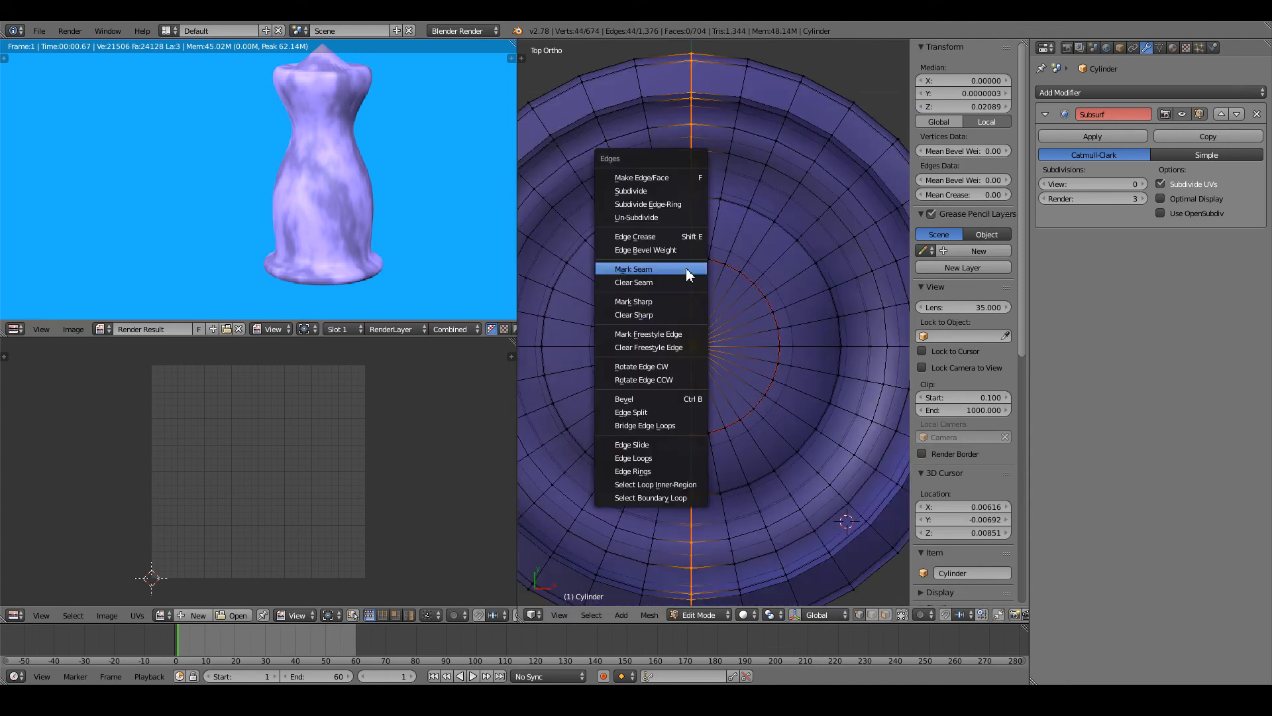
click(686, 273)
- Select all of the mesh and unwrap it again along the added vertical seam
key(a)
key(a)
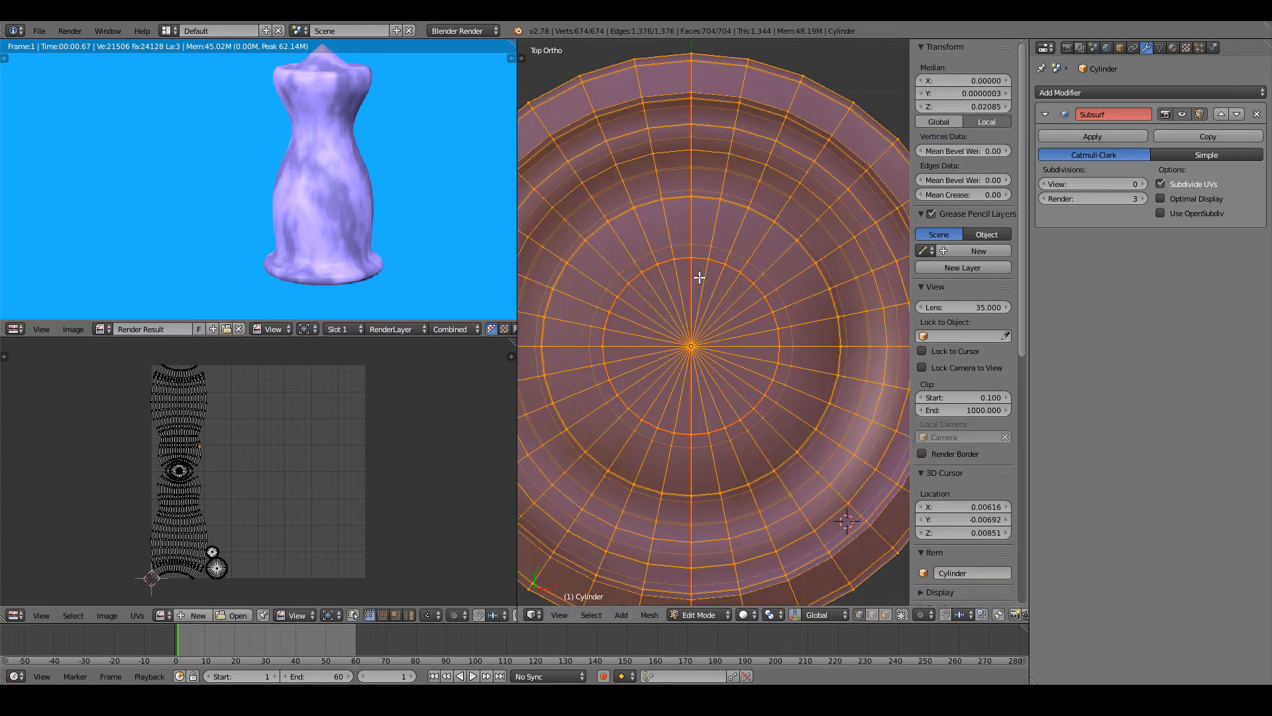
key(u)
click(700, 279)
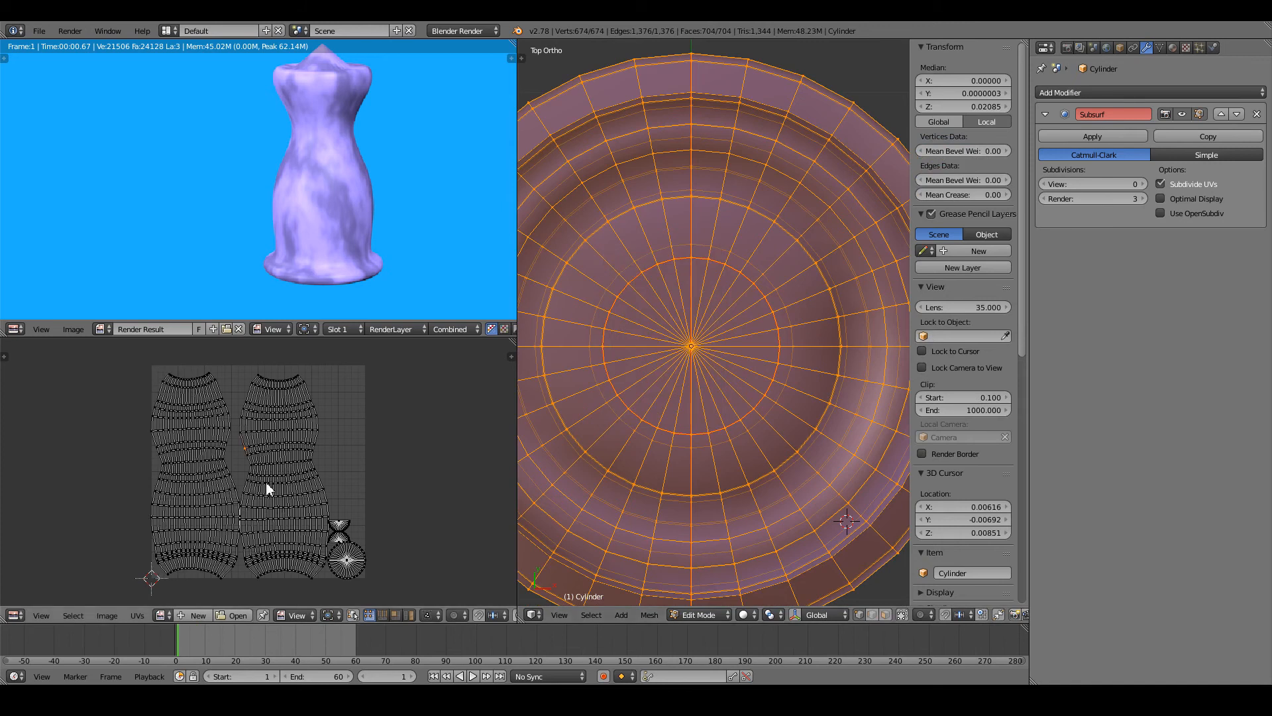
scroll(637, 497, down, 3)
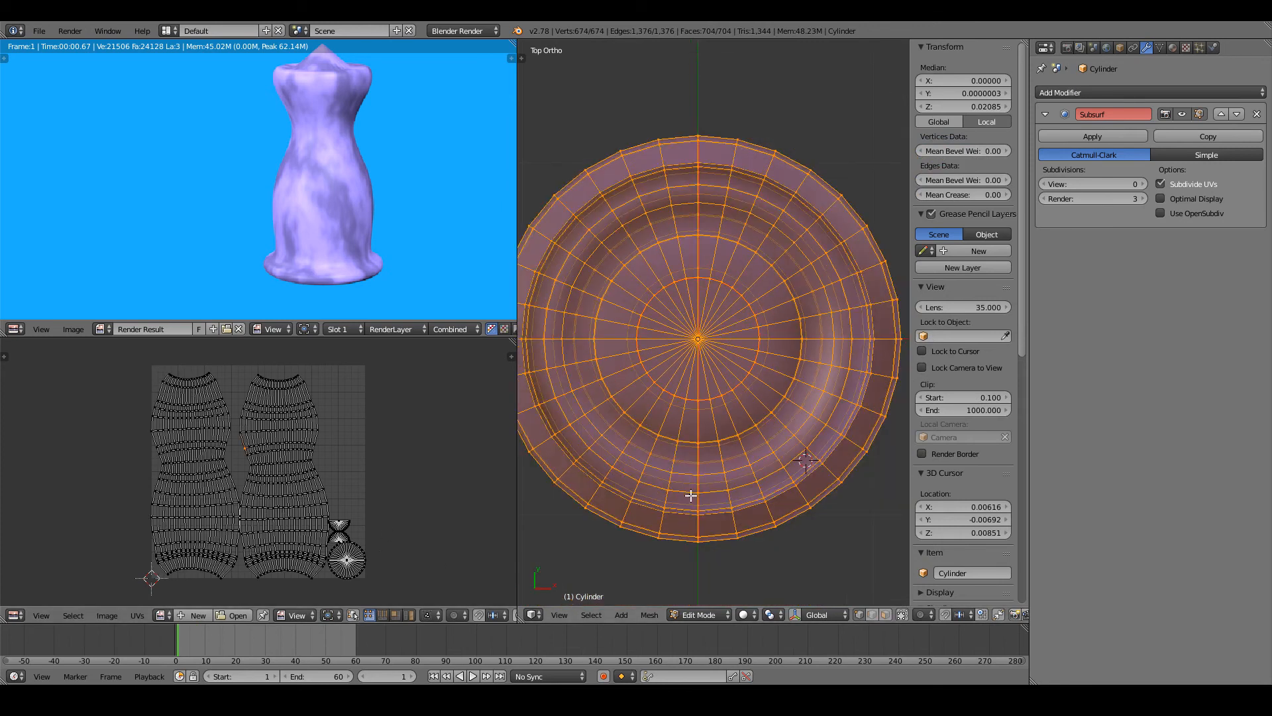
- Check the head in Object Mode from the top and front, and set the Subsurf view level to 1
key(Tab)
key(Tab)
key(Tab)
key(Tab)
key(Tab)
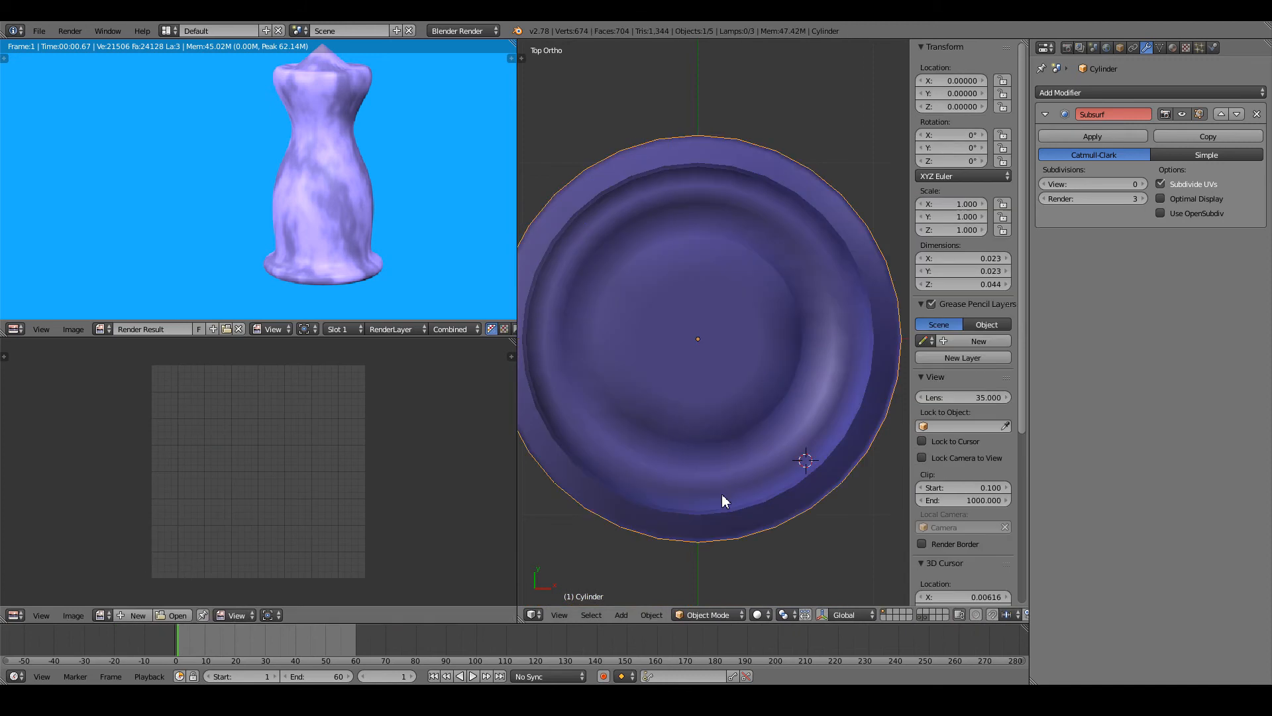
key(KP_1)
scroll(723, 495, up, 2)
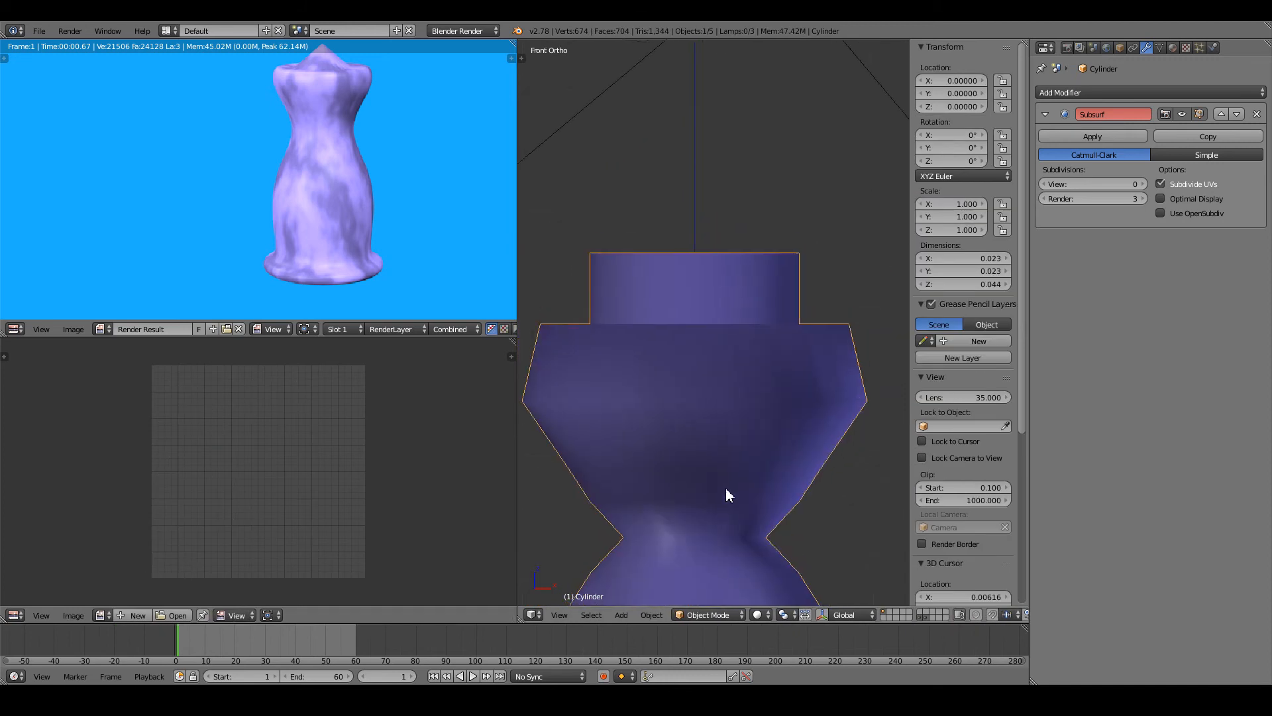
shift+middle_drag(726, 489, 728, 482)
click(1141, 183)
scroll(809, 329, up, 2)
middle_drag(808, 329, 809, 343)
- Add a horizontal edge loop around the plug's side wall and scale it outward to about 1.03
key(Tab)
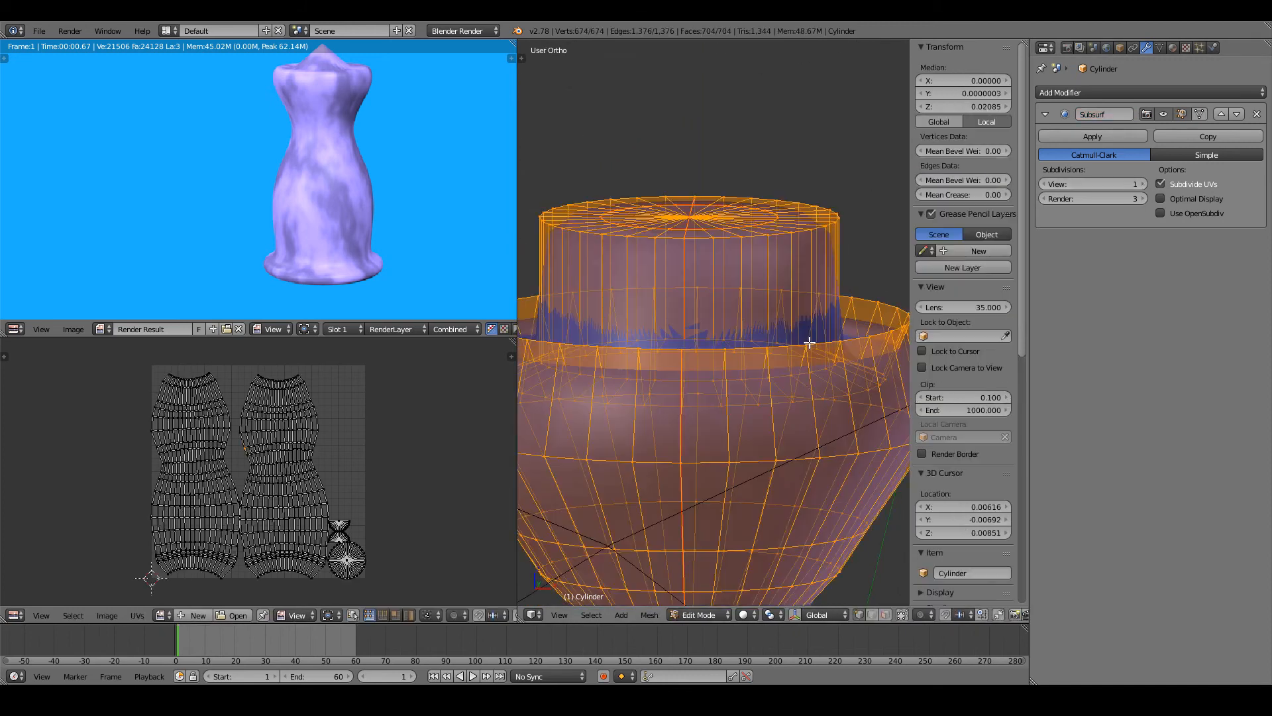
key(ctrl+r)
click(832, 304)
click(832, 296)
key(s)
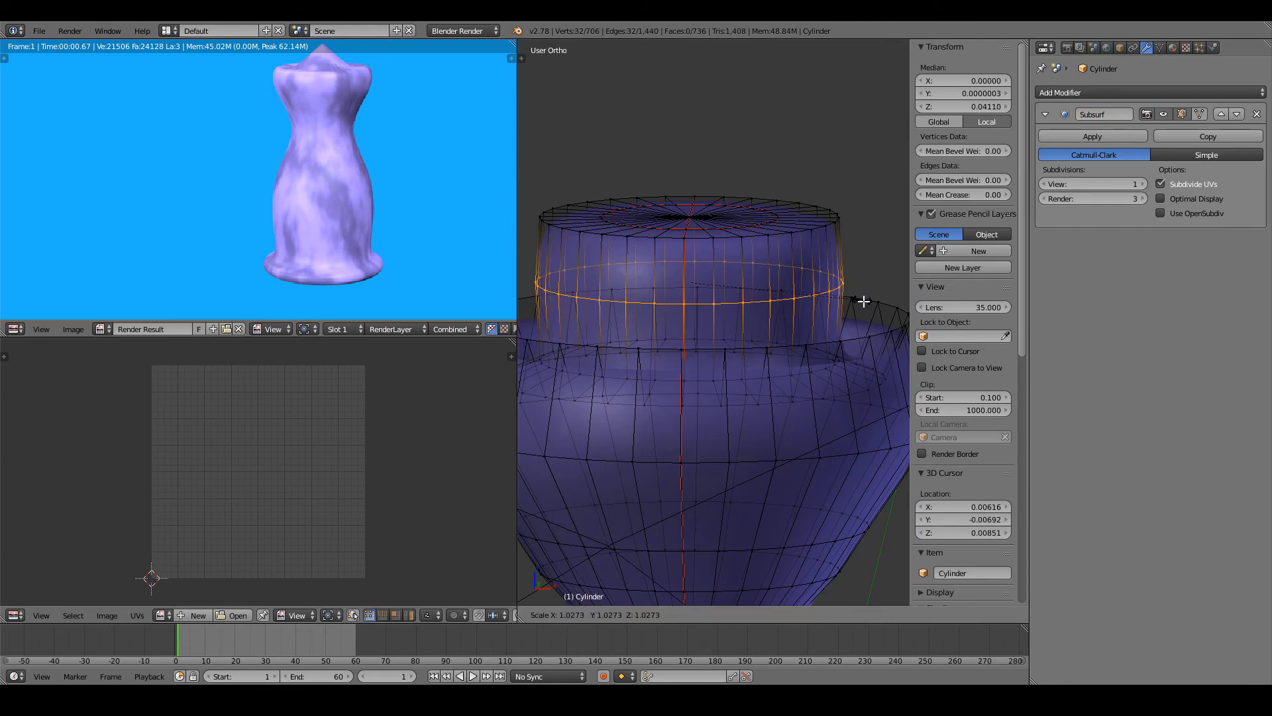
click(860, 299)
- Lower the outer edge ring of the plug's top slightly along Z and view the rounded result from the front
alt+right_click(766, 239)
key(g)
key(z)
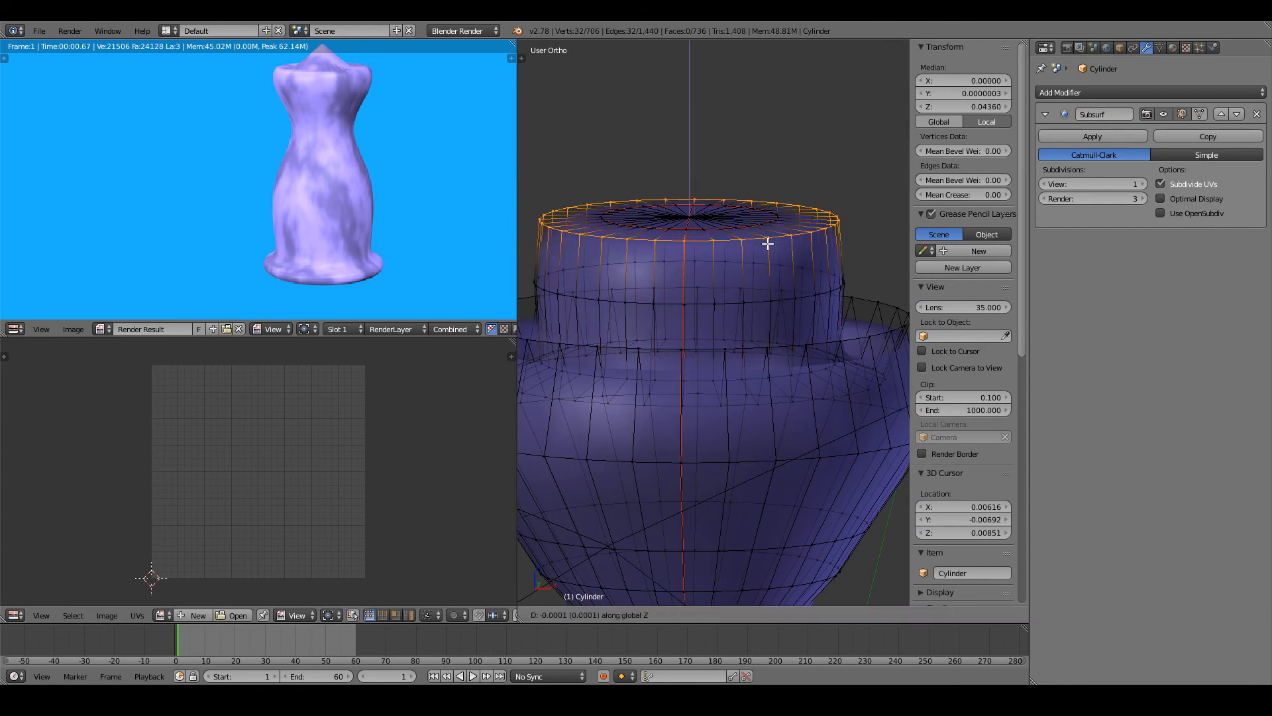
click(767, 246)
key(Tab)
scroll(762, 304, down, 3)
shift+middle_drag(738, 383, 737, 331)
key(KP_1)
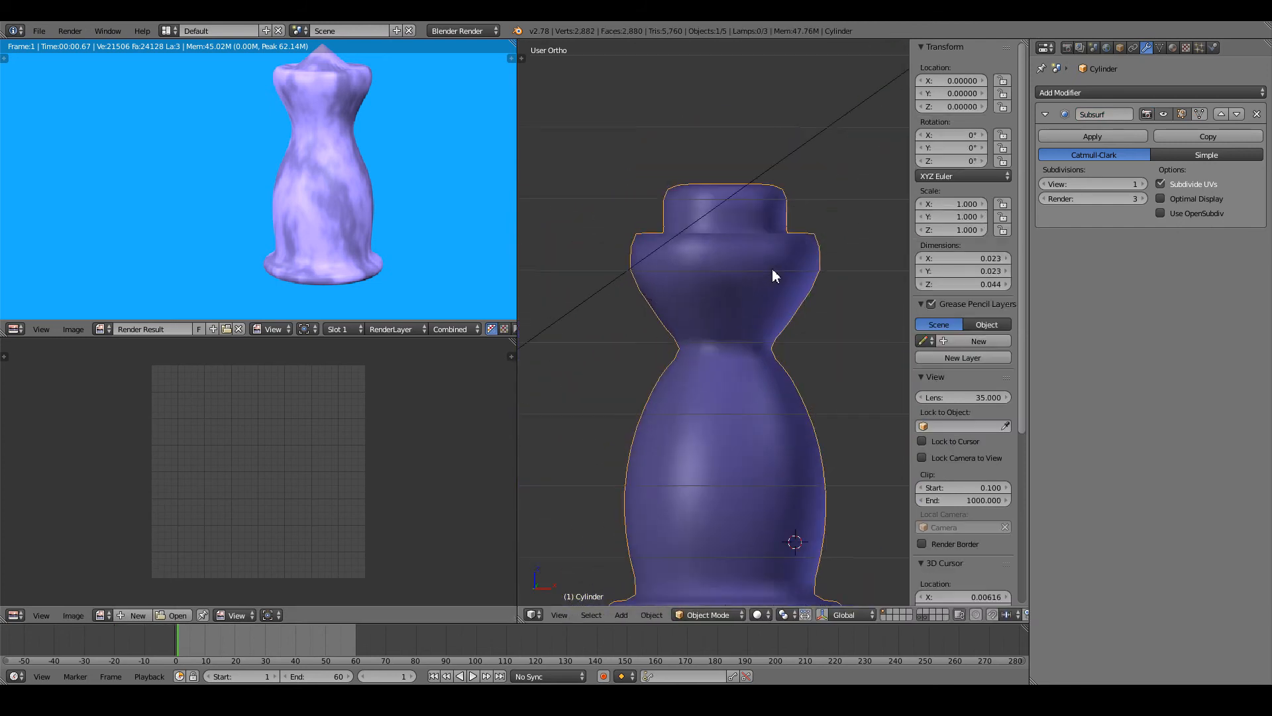
- Narrow the plug's neck by scaling its base ring and middle ring inward to roughly three quarters of their width
scroll(772, 267, up, 3)
shift+middle_drag(744, 281, 704, 355)
key(Tab)
scroll(762, 306, up, 2)
alt+right_click(789, 307)
middle_drag(789, 307, 791, 248)
alt+right_click(764, 263)
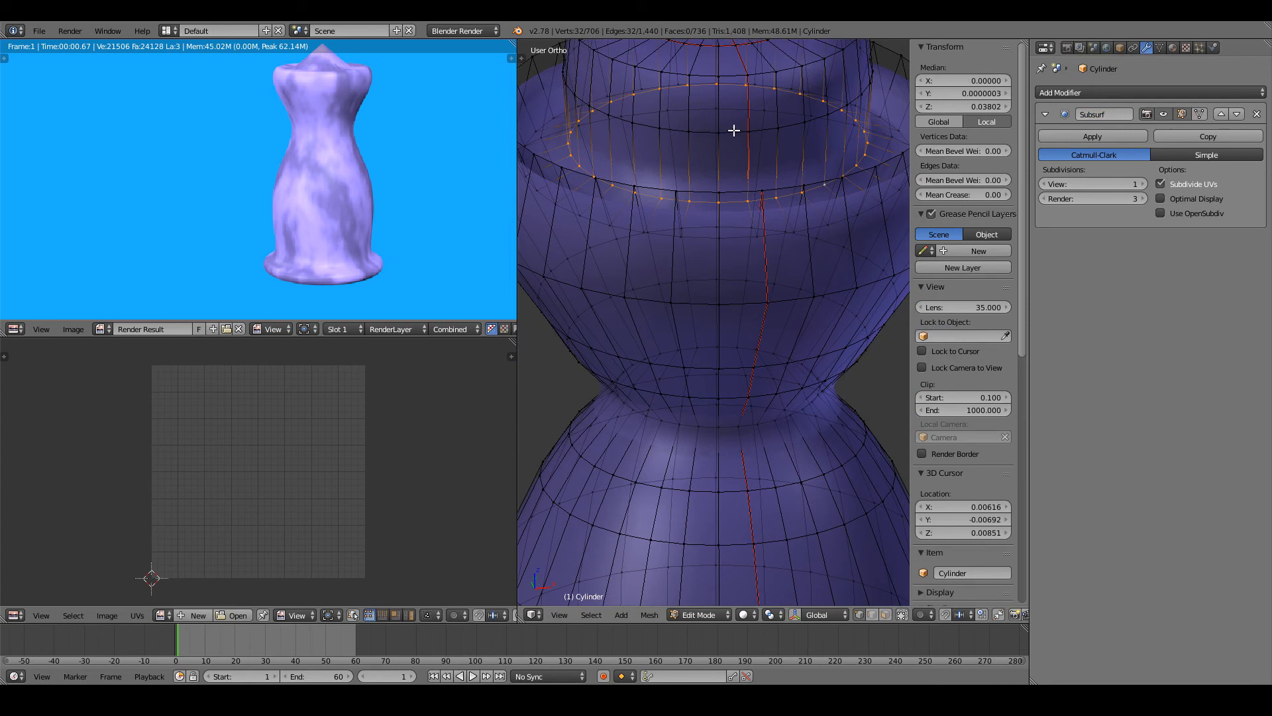
middle_drag(740, 146, 749, 263)
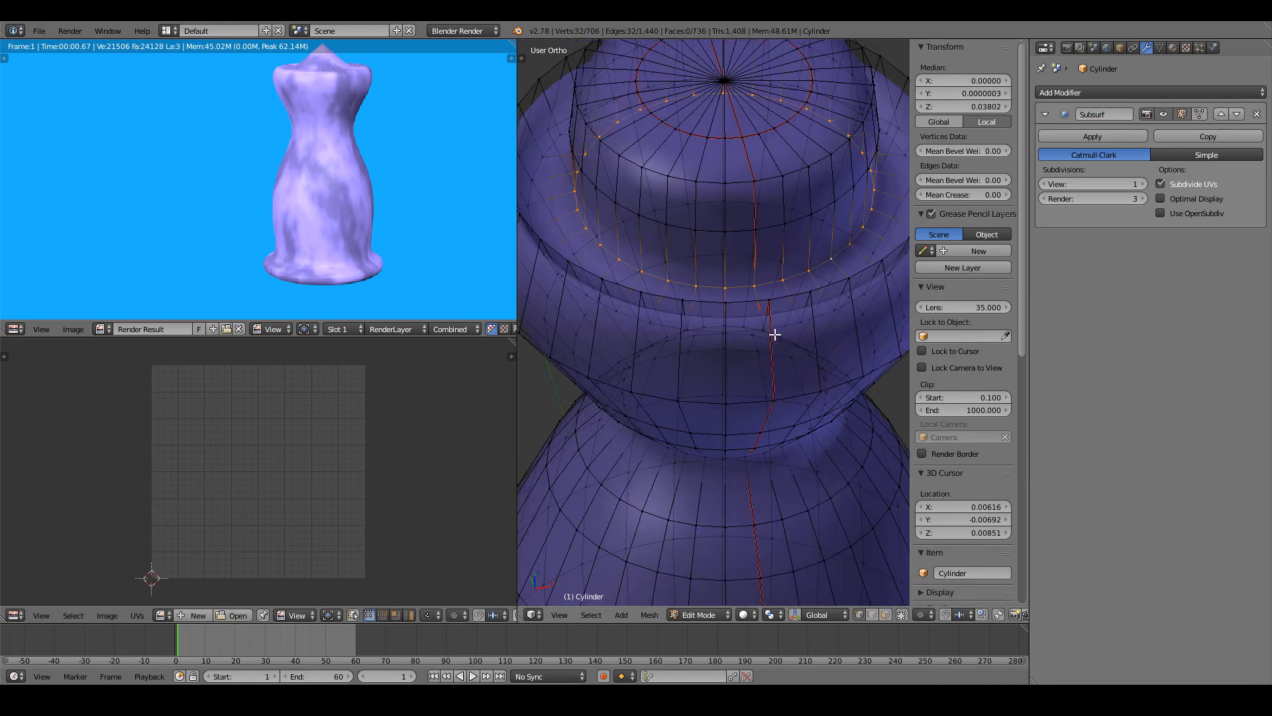
key(g)
key(z)
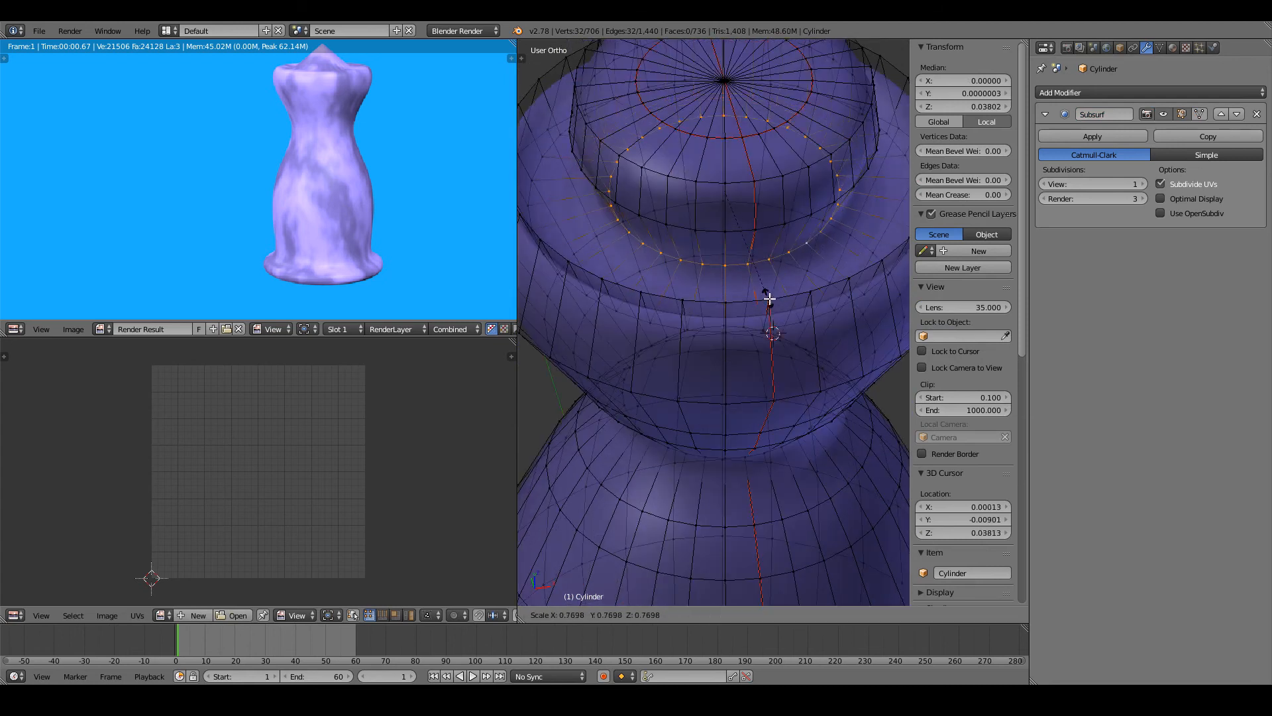
click(753, 225)
- Lower the outer edge ring of the plug's top by about 0.0007 units along Z and check the shape
middle_drag(755, 244, 761, 398)
key(KP_1)
scroll(803, 212, down, 1)
scroll(762, 396, up, 1)
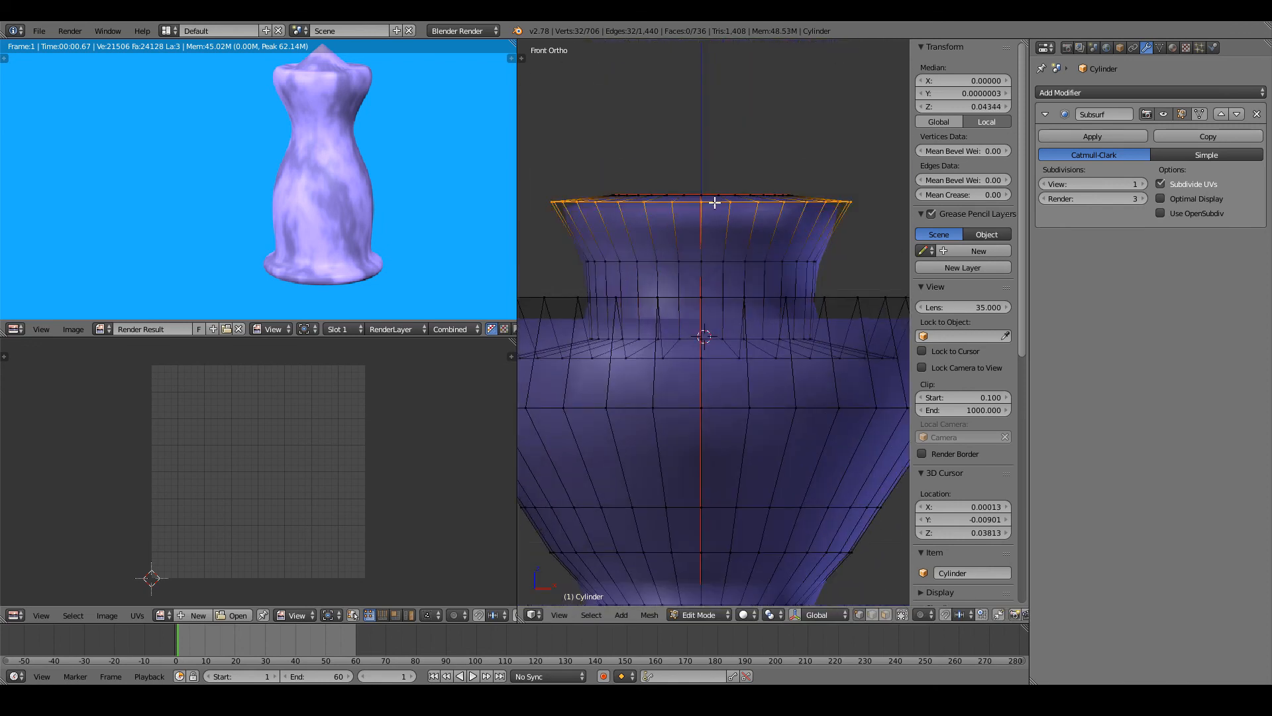
key(g)
key(z)
click(734, 273)
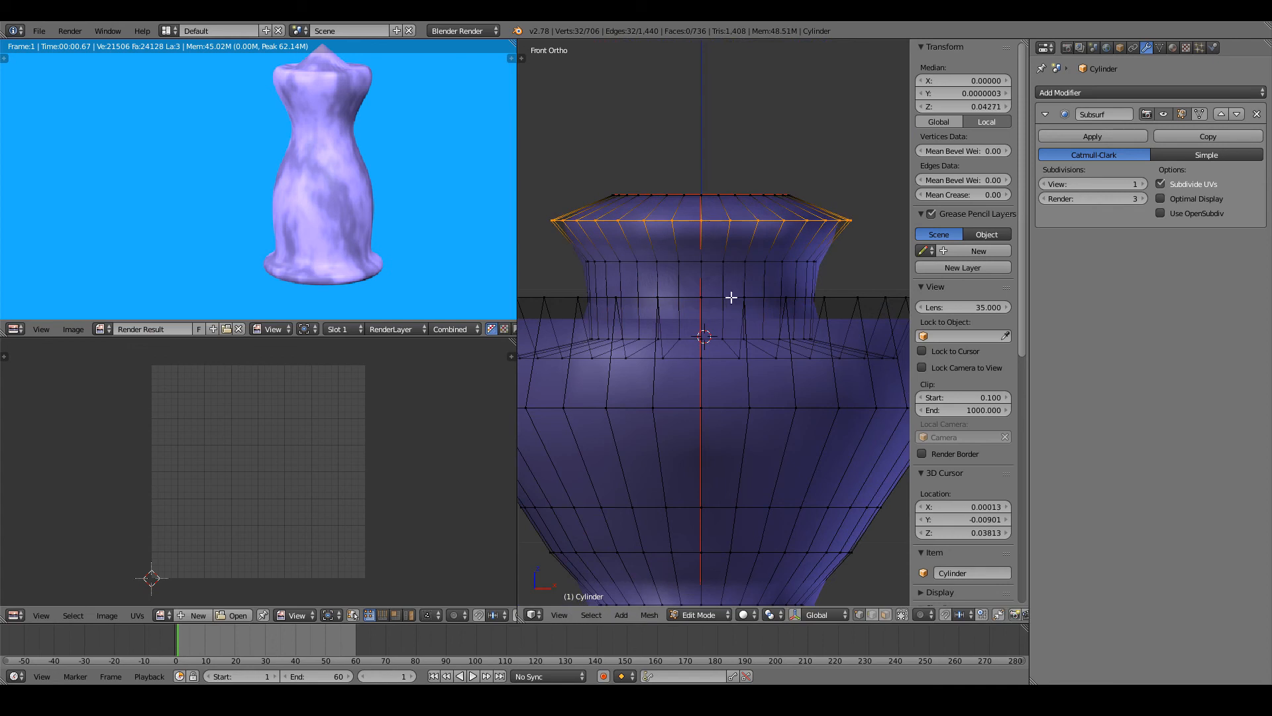
key(Tab)
scroll(731, 297, down, 2)
middle_drag(731, 296, 657, 300)
- Add a horizontal edge loop around the head's outer wall and slide it up close to the rim
key(Tab)
scroll(659, 420, up, 3)
key(ctrl+r)
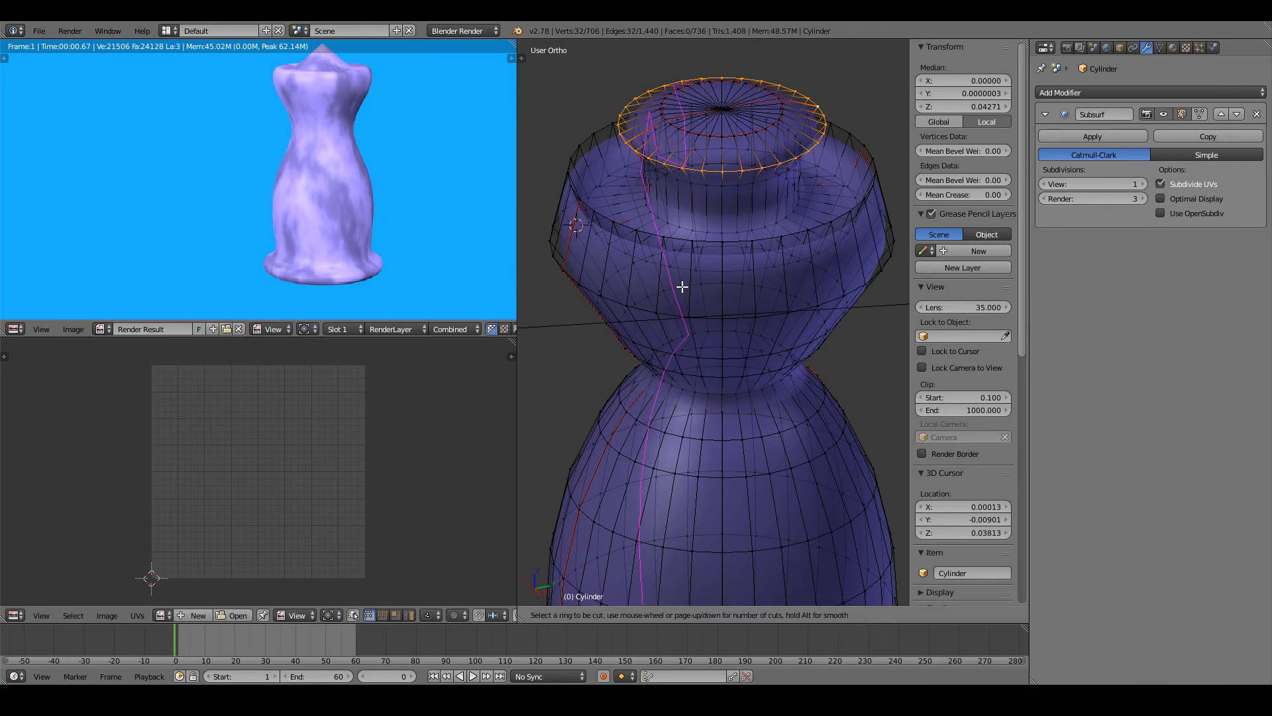
key(Escape)
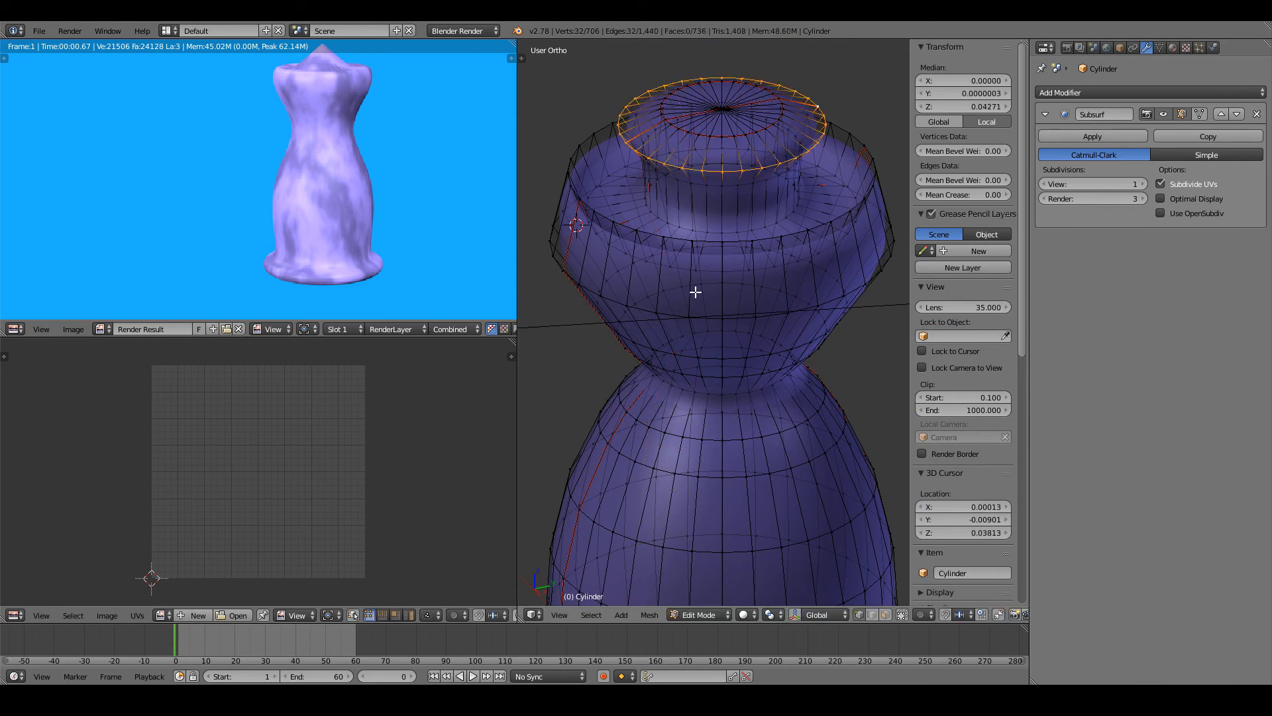
middle_drag(695, 292, 769, 280)
key(ctrl+r)
click(879, 239)
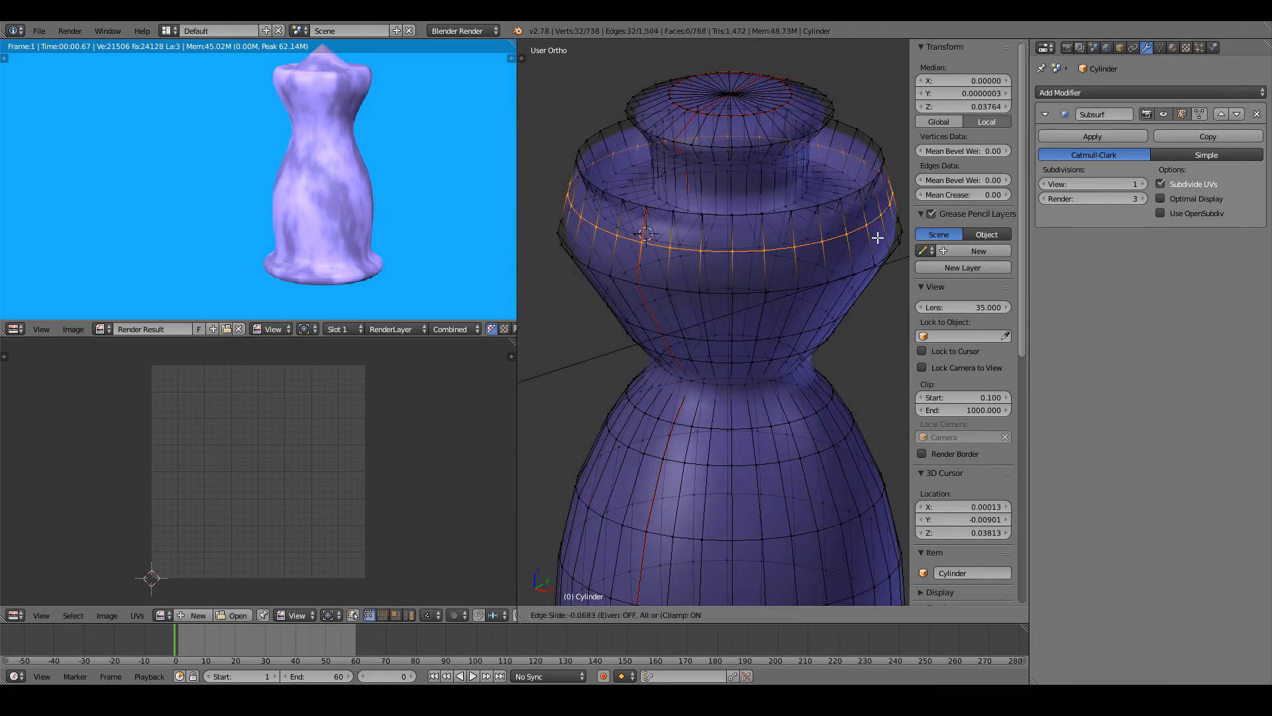
click(872, 221)
- Scale the edge loop just below the head's rim slightly outward and nudge it upward
key(s)
click(878, 219)
key(g)
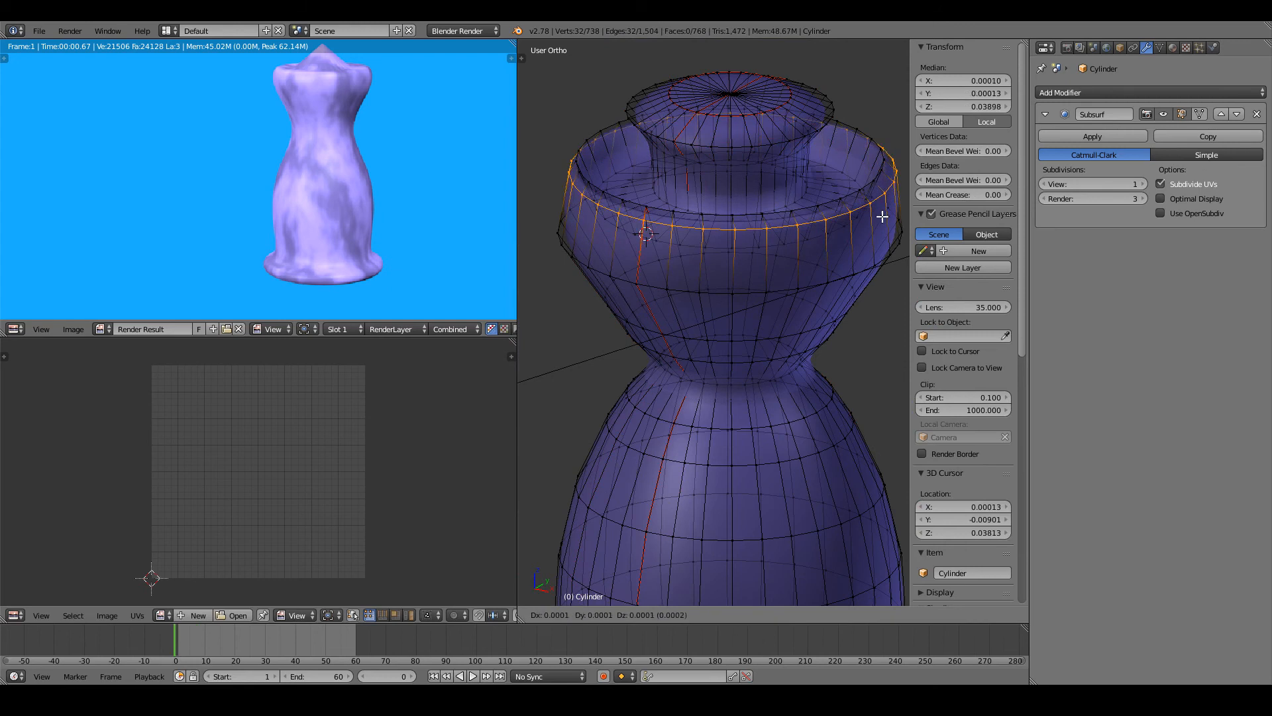
click(881, 213)
- Review the reshaped rim in Object Mode and set the Subsurf view level to 2
key(Tab)
middle_drag(828, 269, 775, 253)
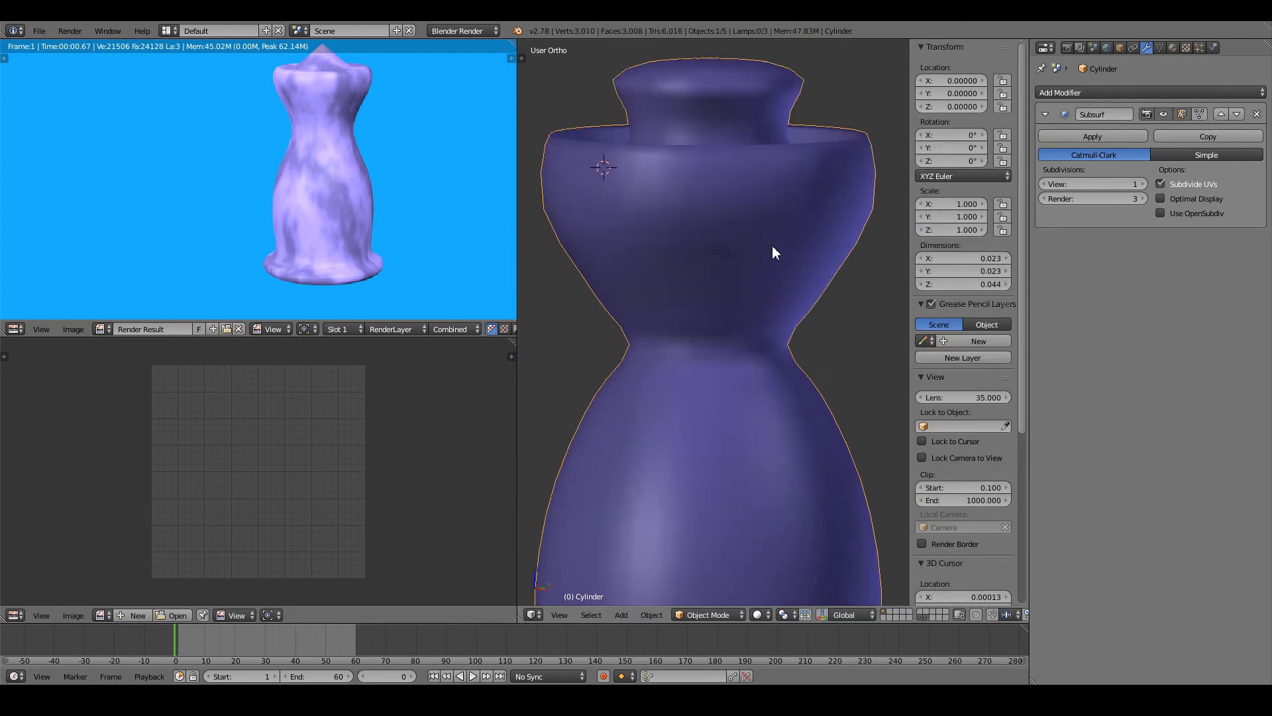
scroll(722, 252, up, 3)
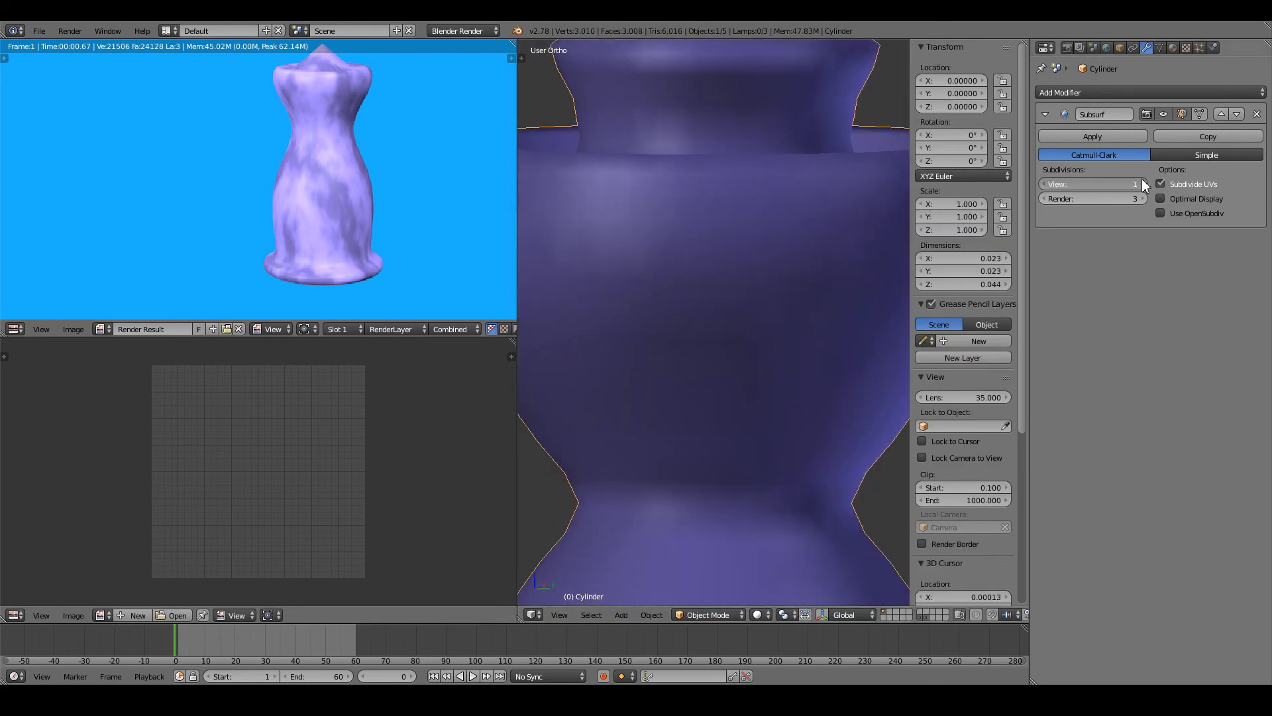
click(1142, 183)
scroll(753, 249, down, 3)
- Fine-tune the height of the edge loop just below the head's rim along Z from the front
key(Tab)
middle_drag(753, 249, 706, 277)
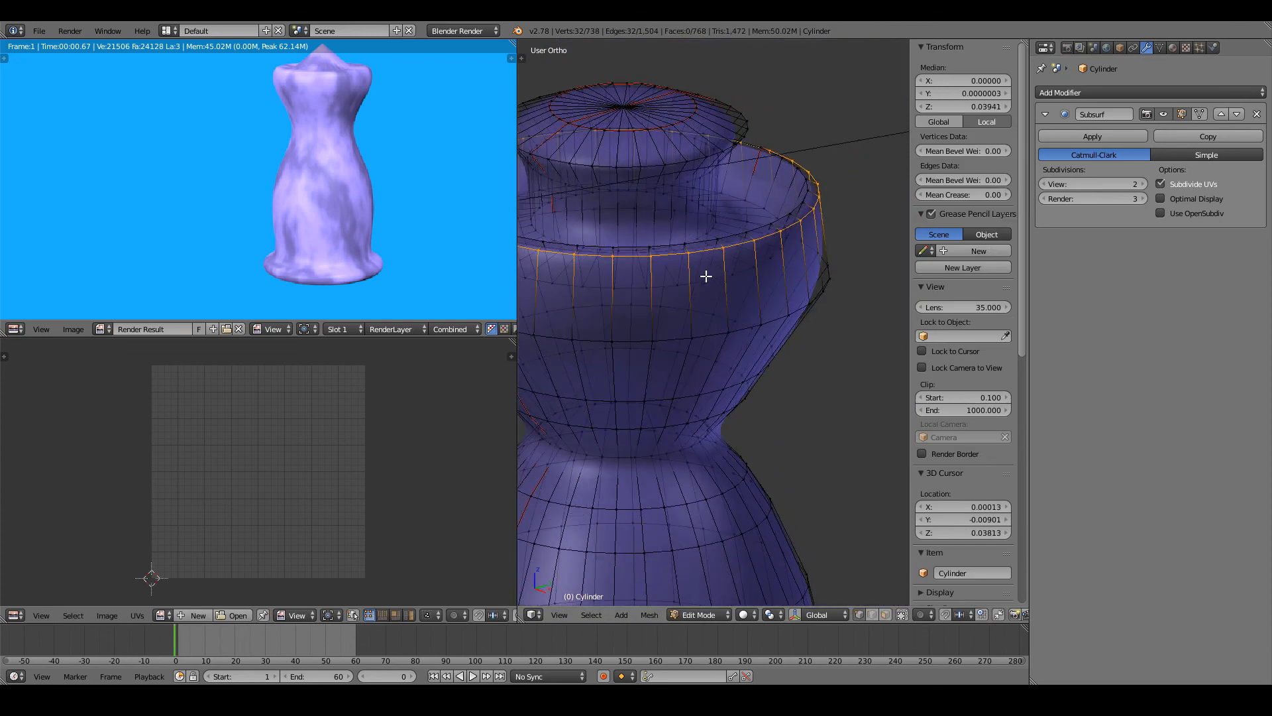
key(KP_1)
scroll(742, 464, up, 5)
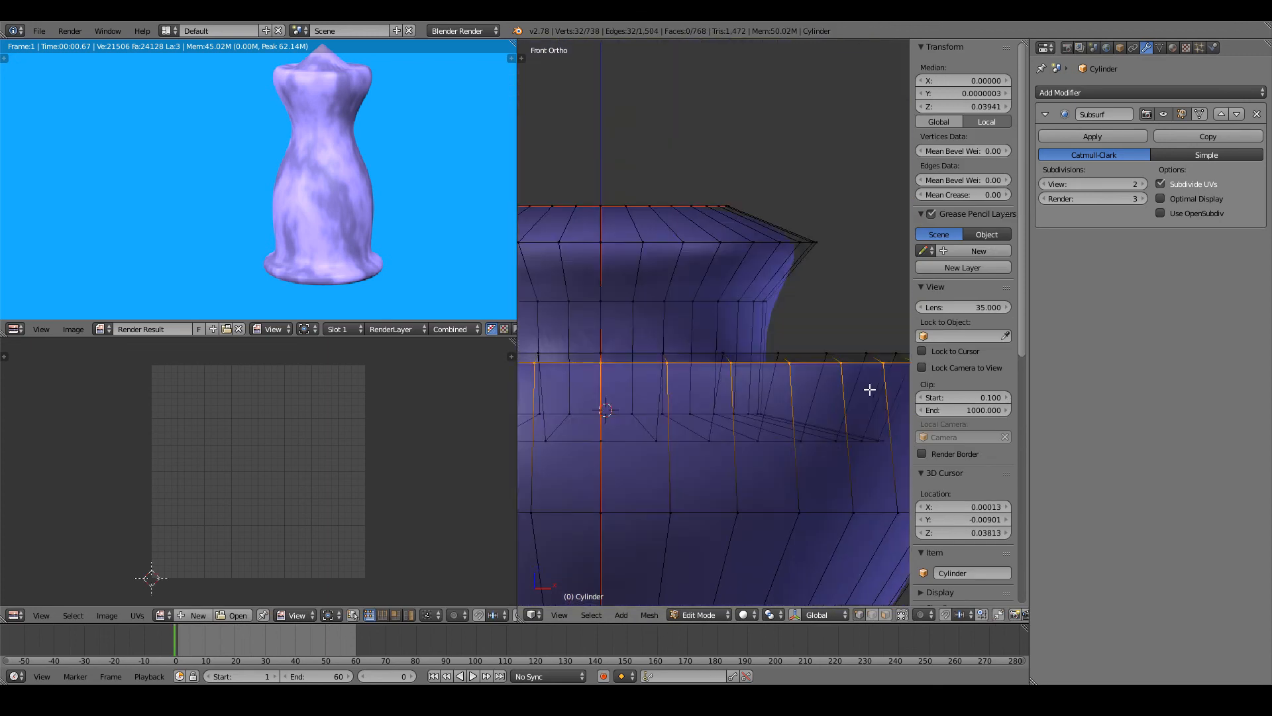
scroll(865, 392, down, 1)
key(g)
key(z)
click(857, 400)
- Add a centered edge loop midway between the rim and the head's widest ring, and return to Object Mode
key(ctrl+r)
click(863, 423)
right_click(863, 424)
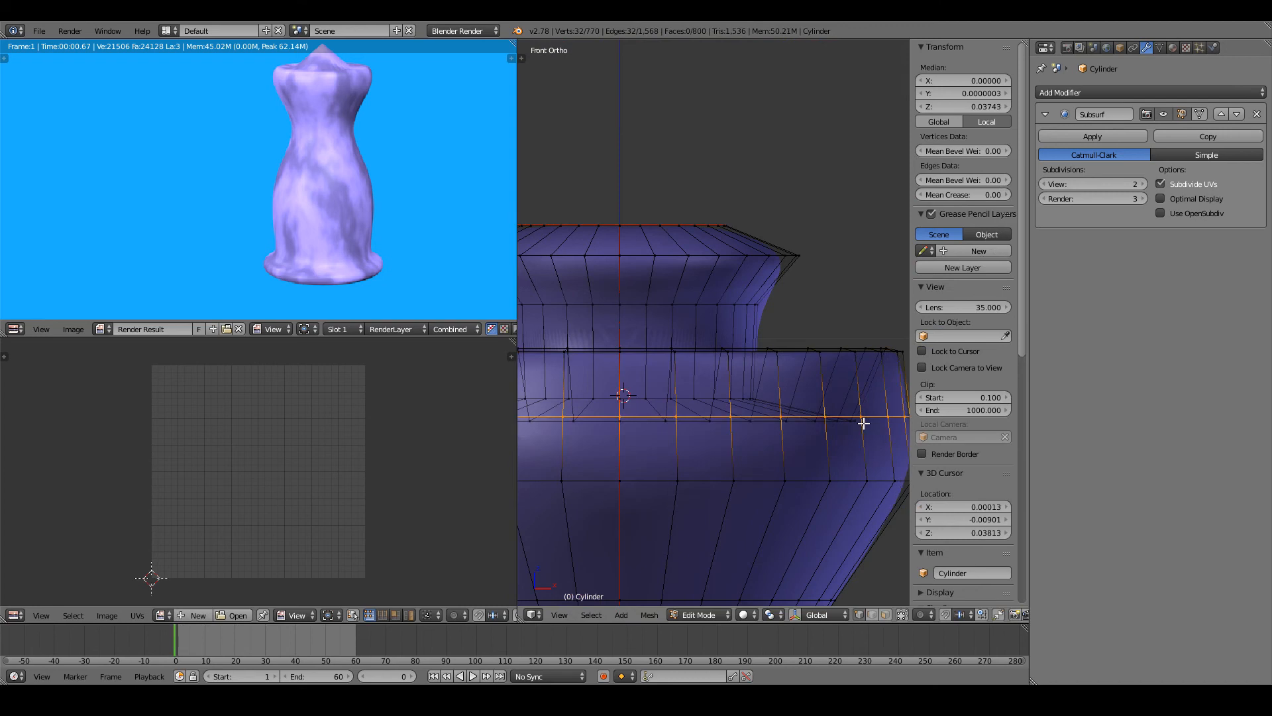
key(Tab)
scroll(765, 531, down, 3)
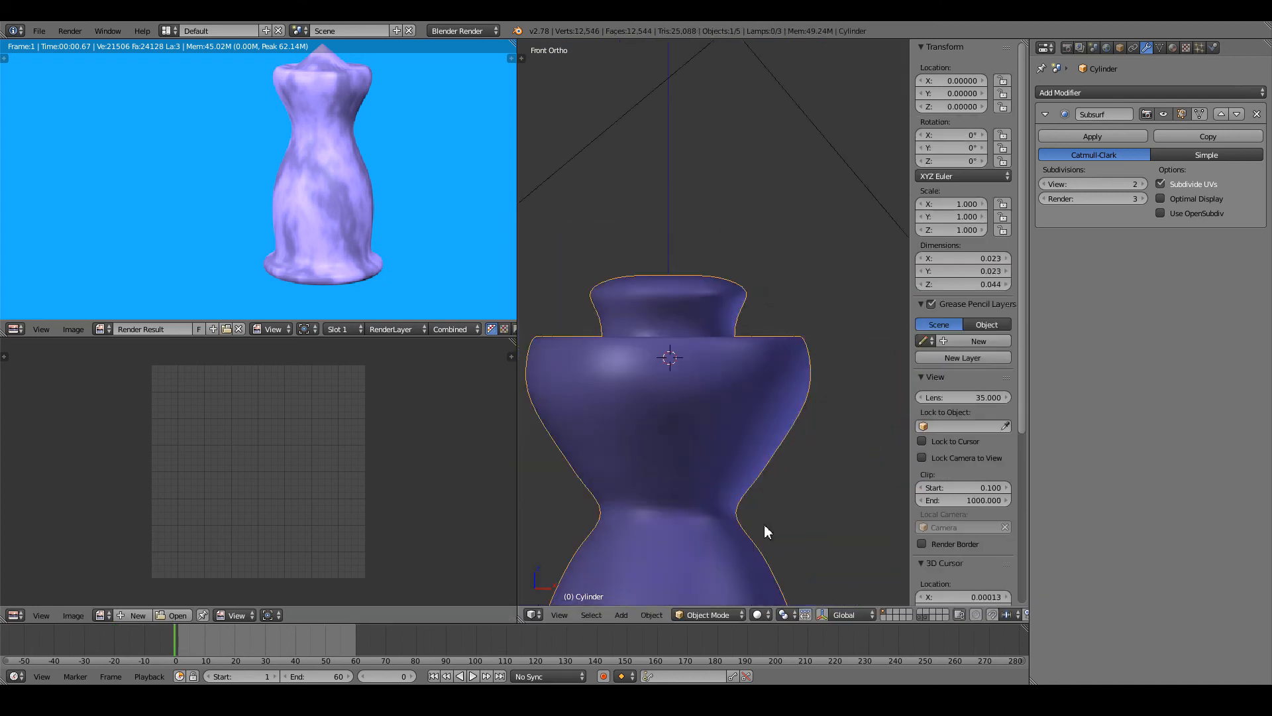
- Inspect the whole piece in Object Mode, check the base's mesh up close, and render the current frame
scroll(764, 531, down, 2)
shift+middle_drag(777, 497, 784, 430)
shift+middle_drag(734, 481, 782, 343)
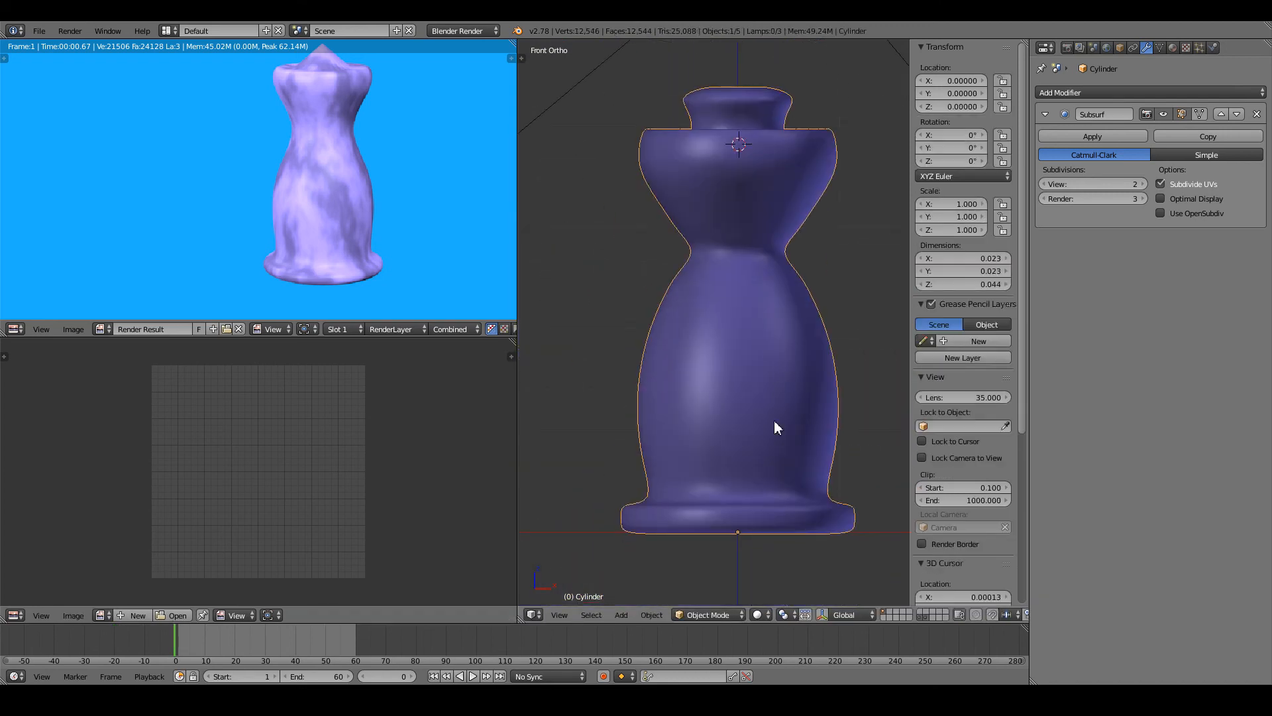
middle_drag(778, 434, 687, 400)
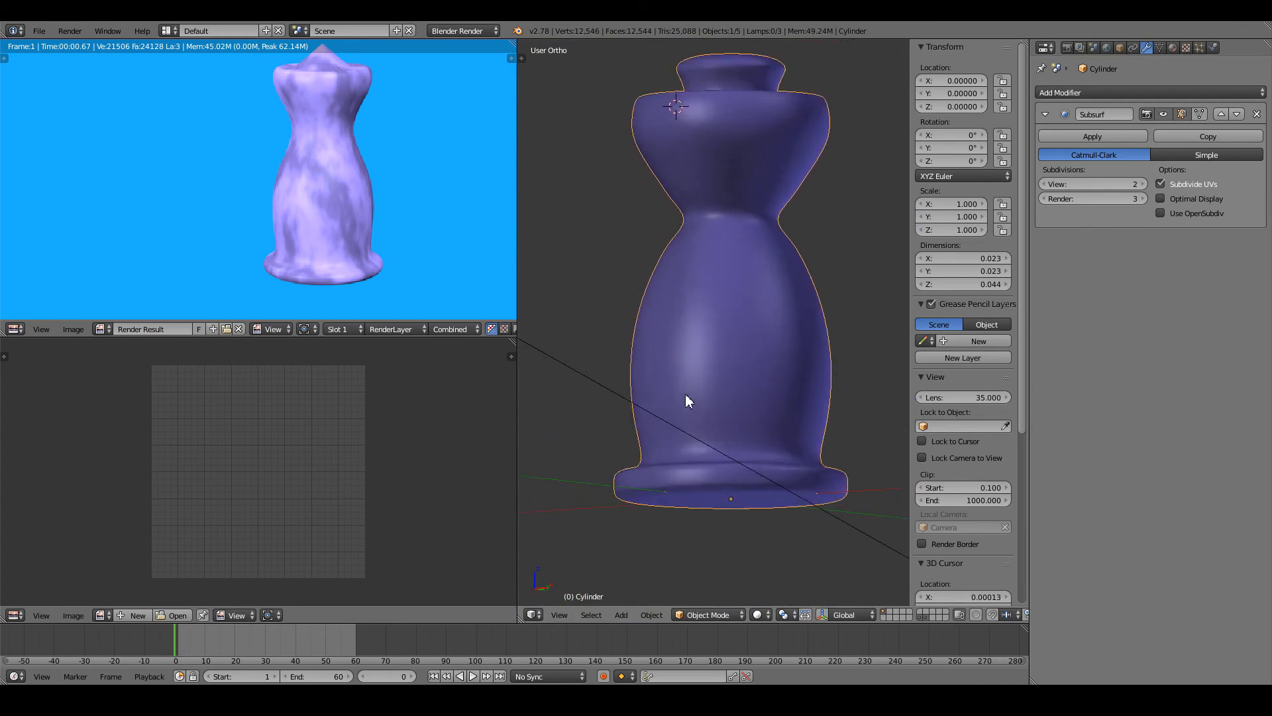
key(KP_1)
key(Tab)
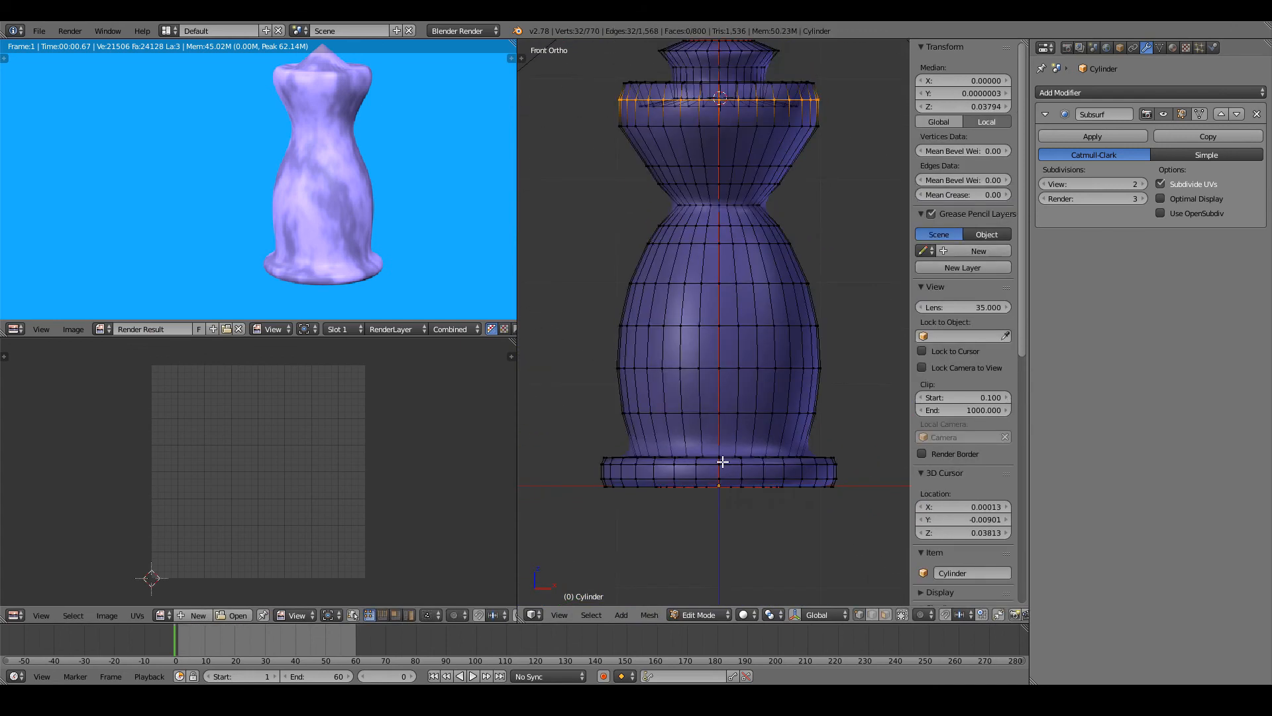
scroll(722, 462, up, 4)
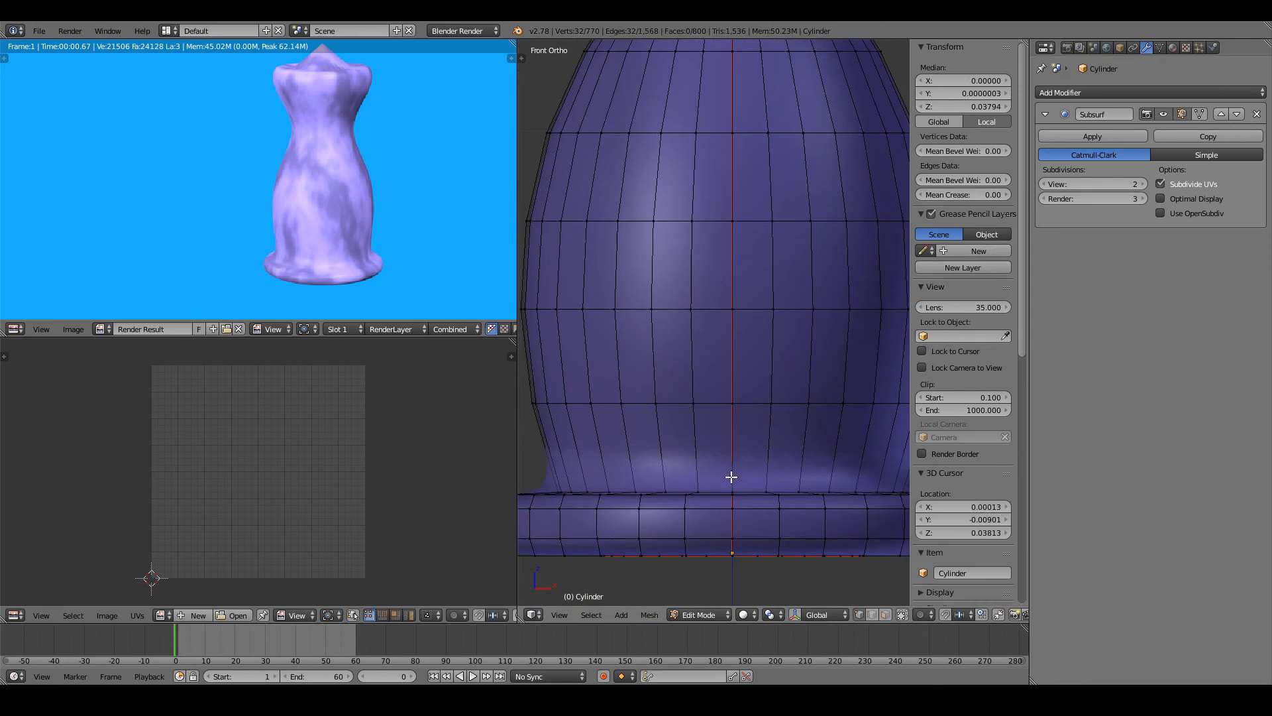
shift+middle_drag(742, 474, 757, 414)
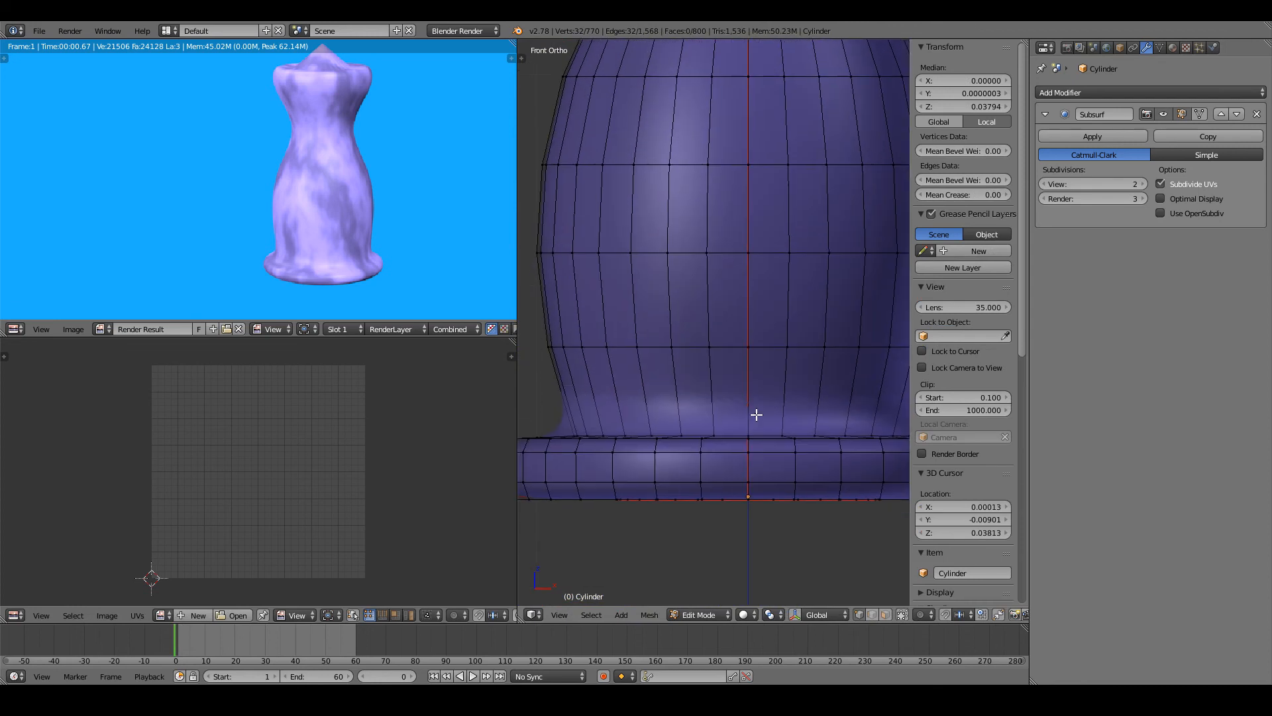
key(Tab)
key(F12)
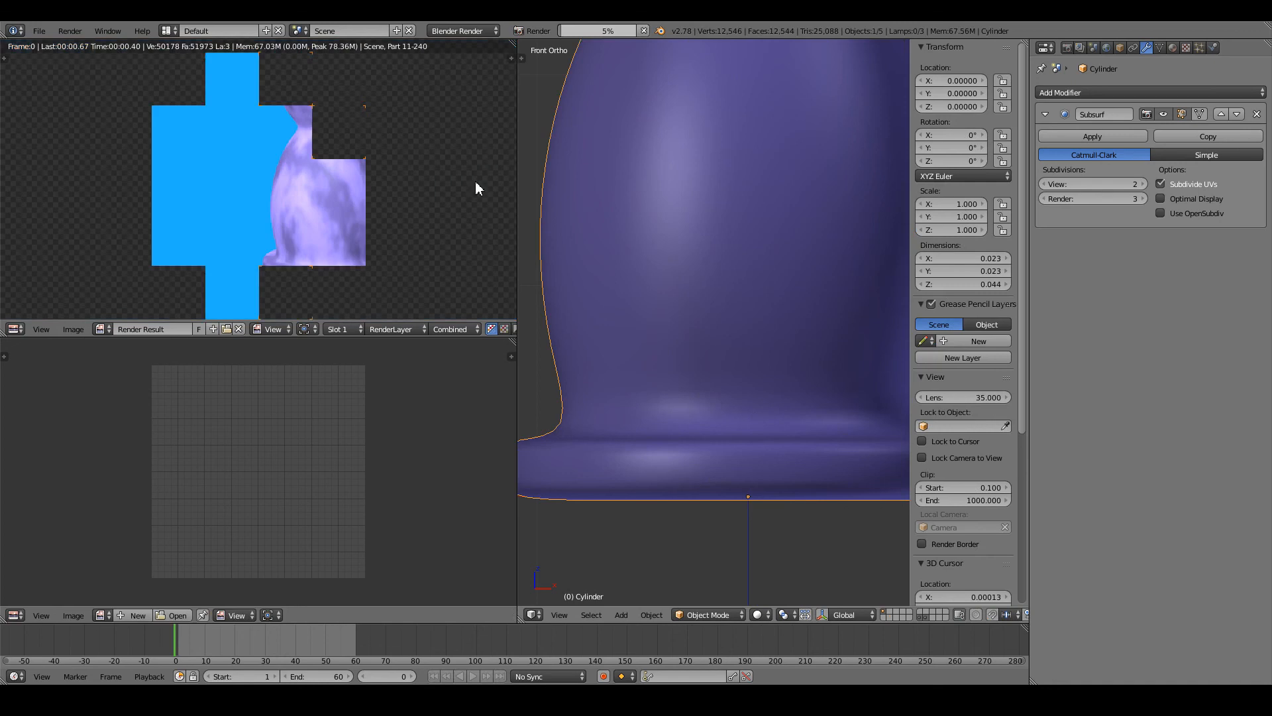
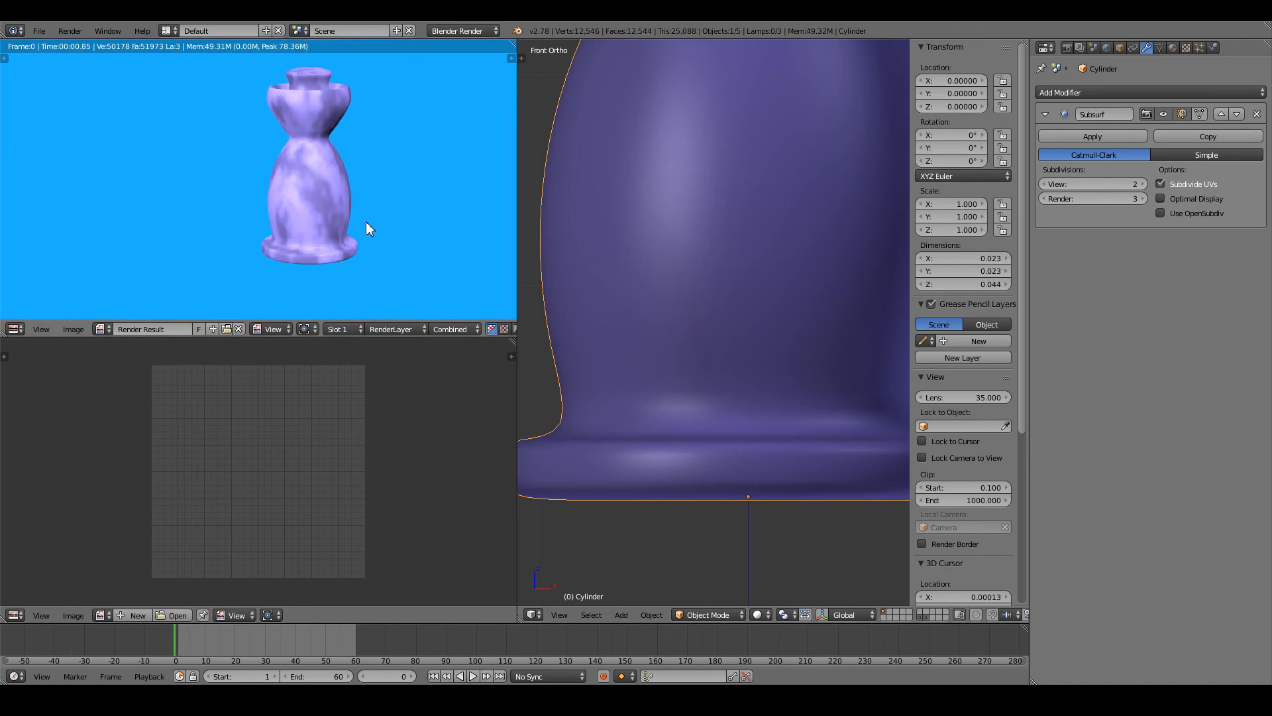
- In Edit Mode, scale the edge loop where the body meets the base inward to about 0.72
scroll(748, 401, down, 4)
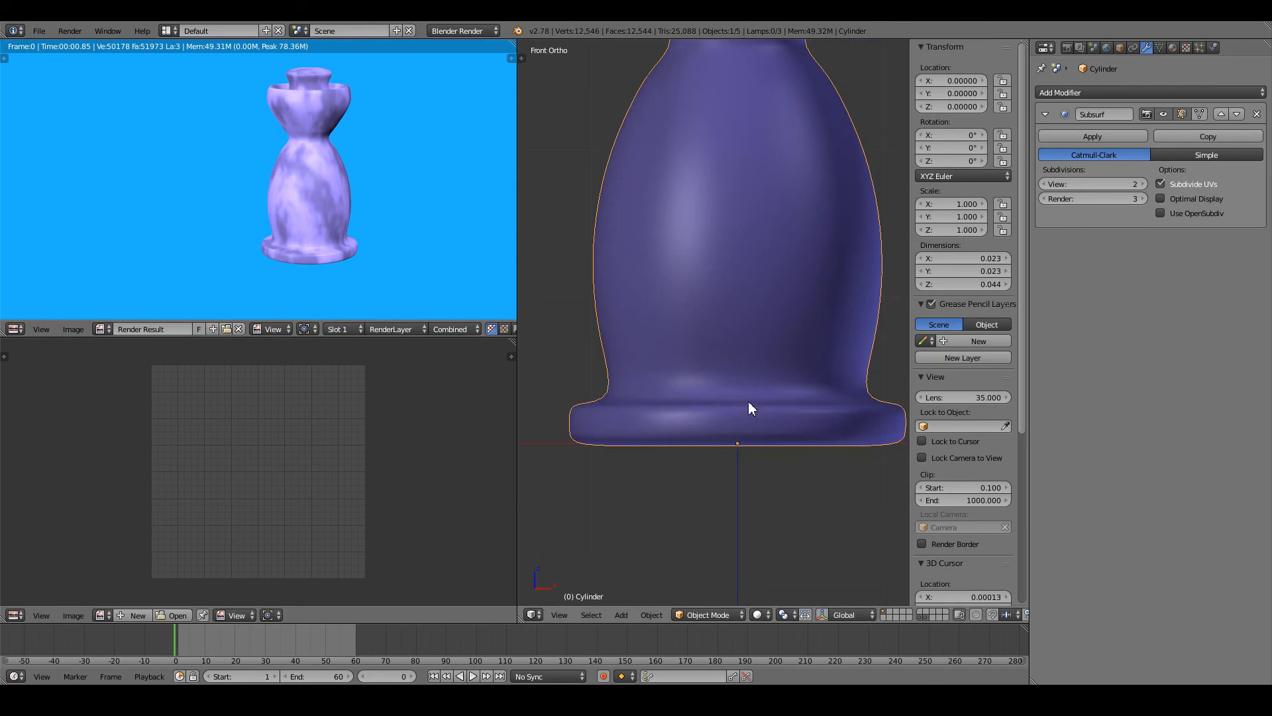
scroll(749, 408, down, 3)
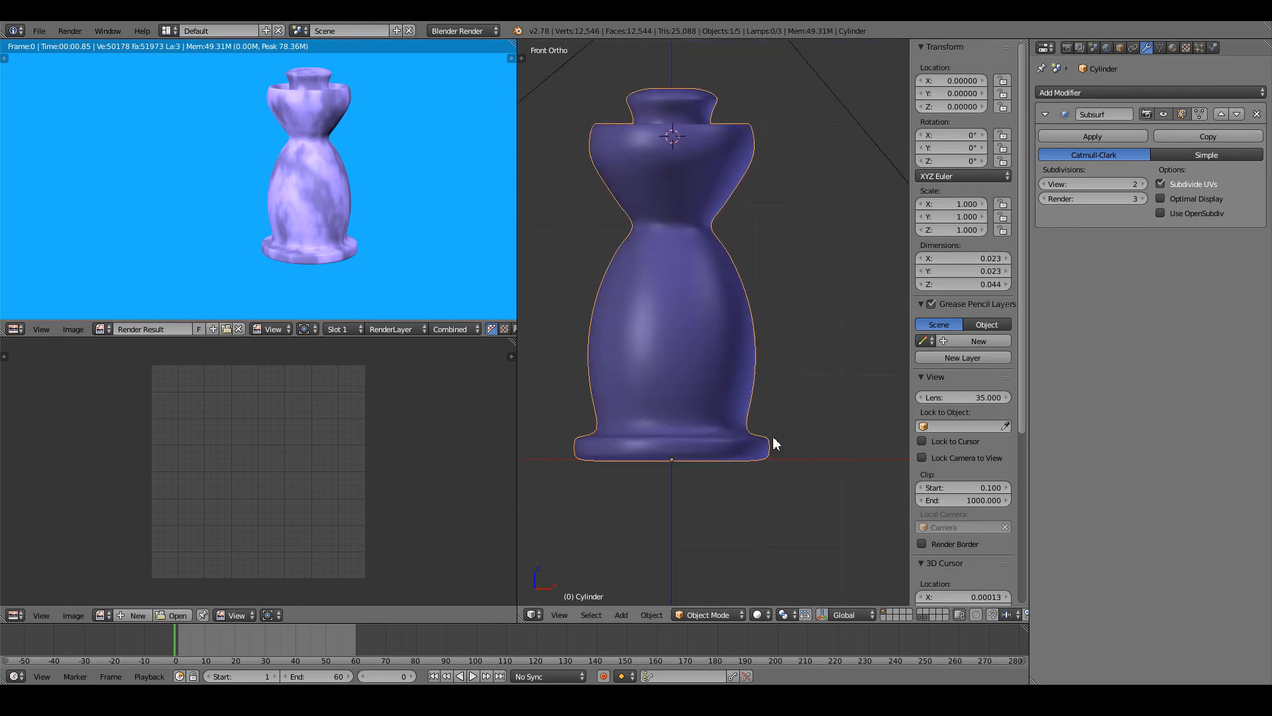
key(Tab)
scroll(771, 438, up, 1)
shift+middle_drag(742, 440, 747, 409)
scroll(746, 409, up, 2)
middle_drag(695, 477, 722, 493)
alt+right_click(725, 493)
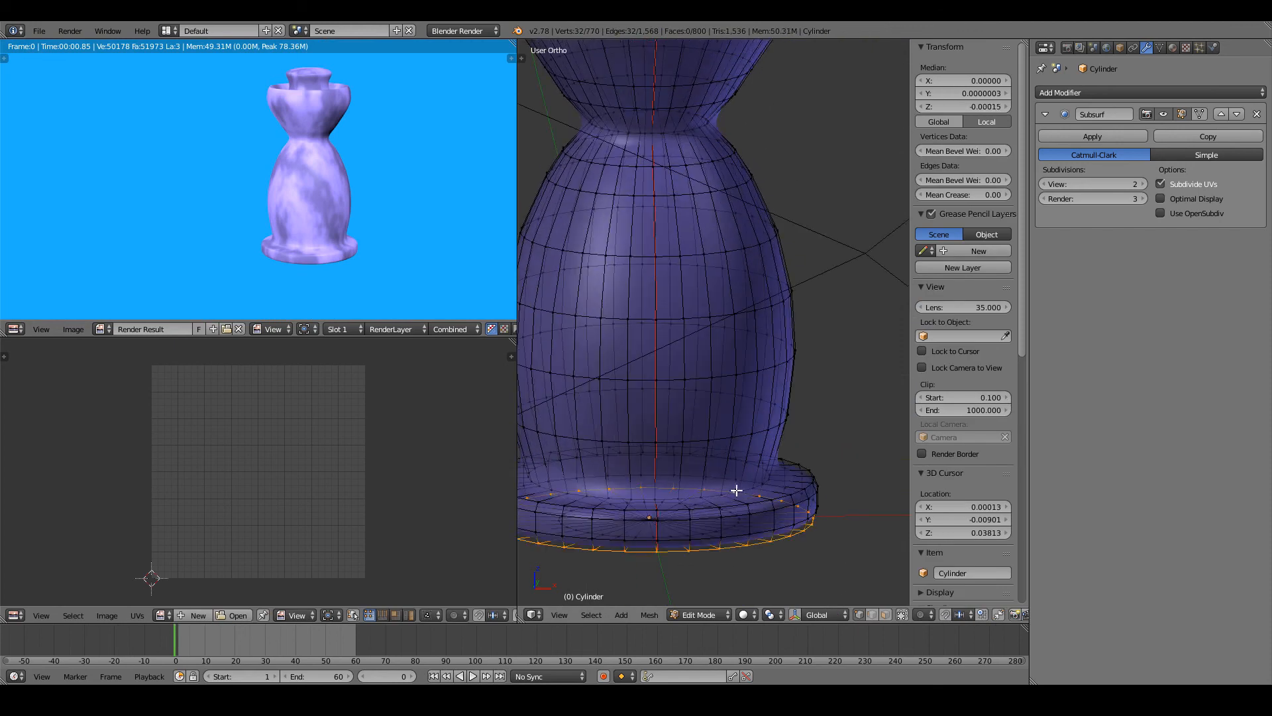
alt+right_click(758, 491)
alt+click(747, 496)
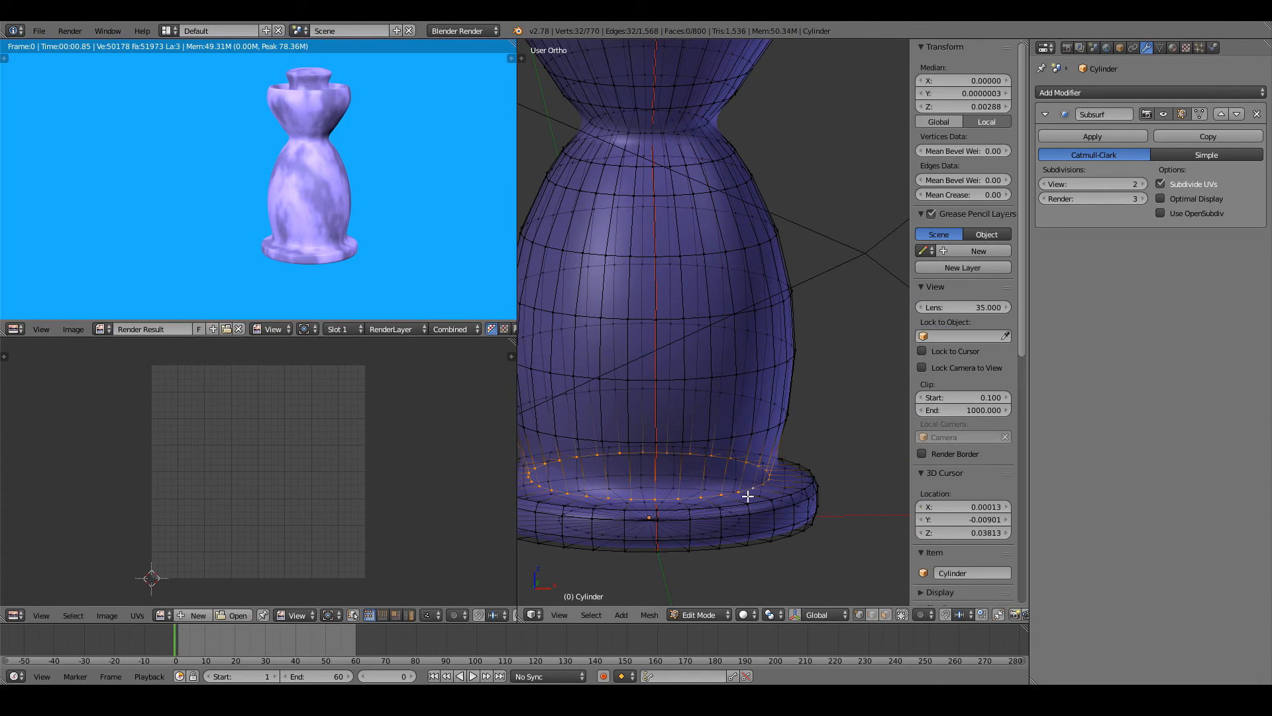
key(s)
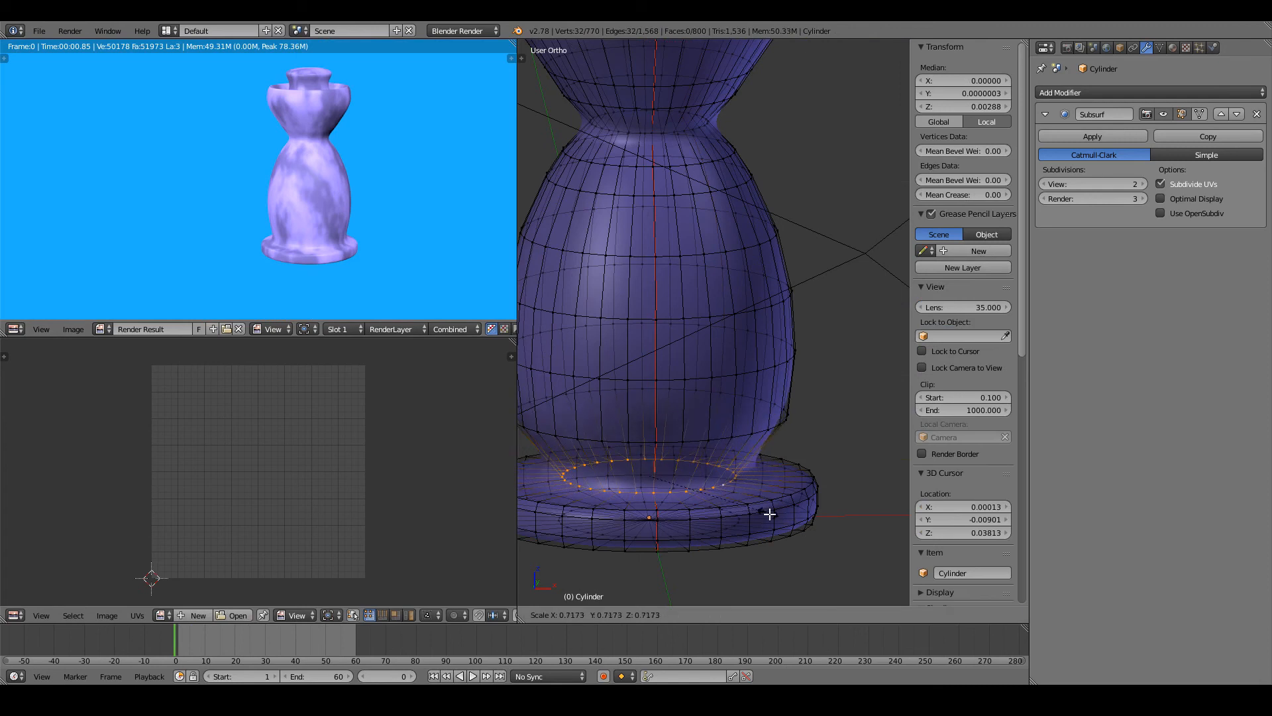
click(769, 513)
key(KP_1)
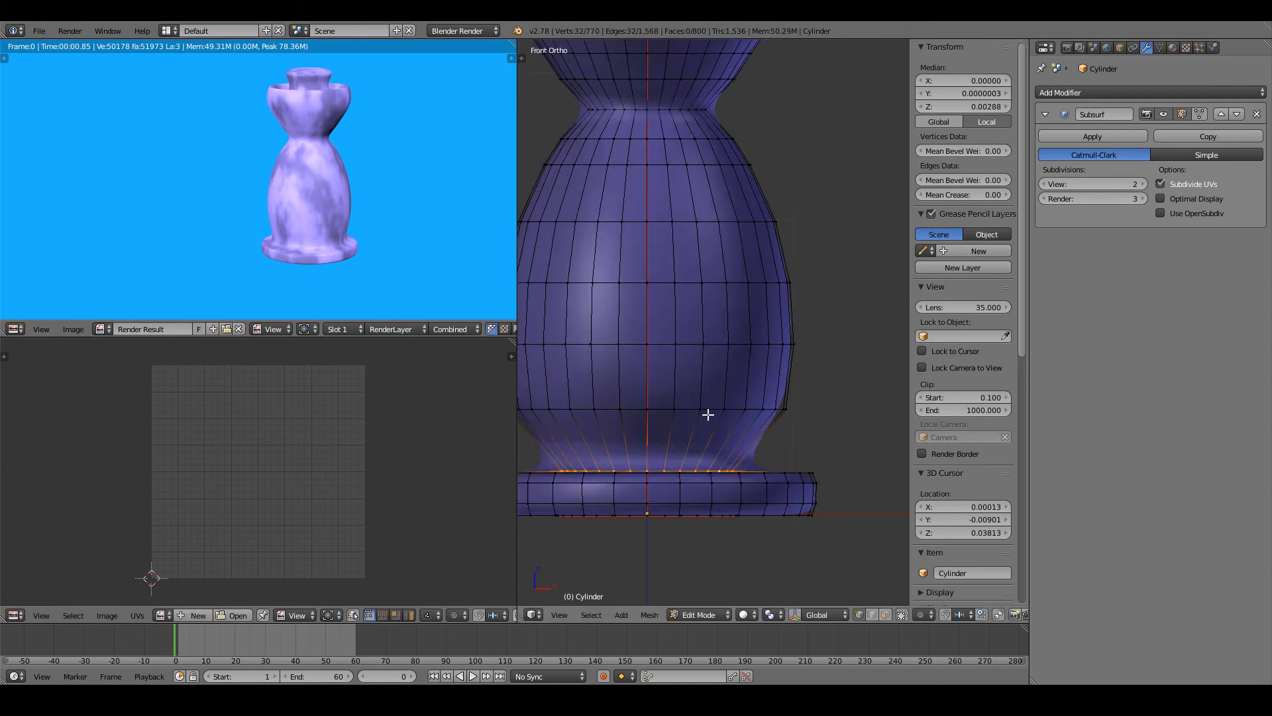
- Scale the lowest horizontal edge loop of the body, just above the base junction, slightly inward
alt+right_click(737, 411)
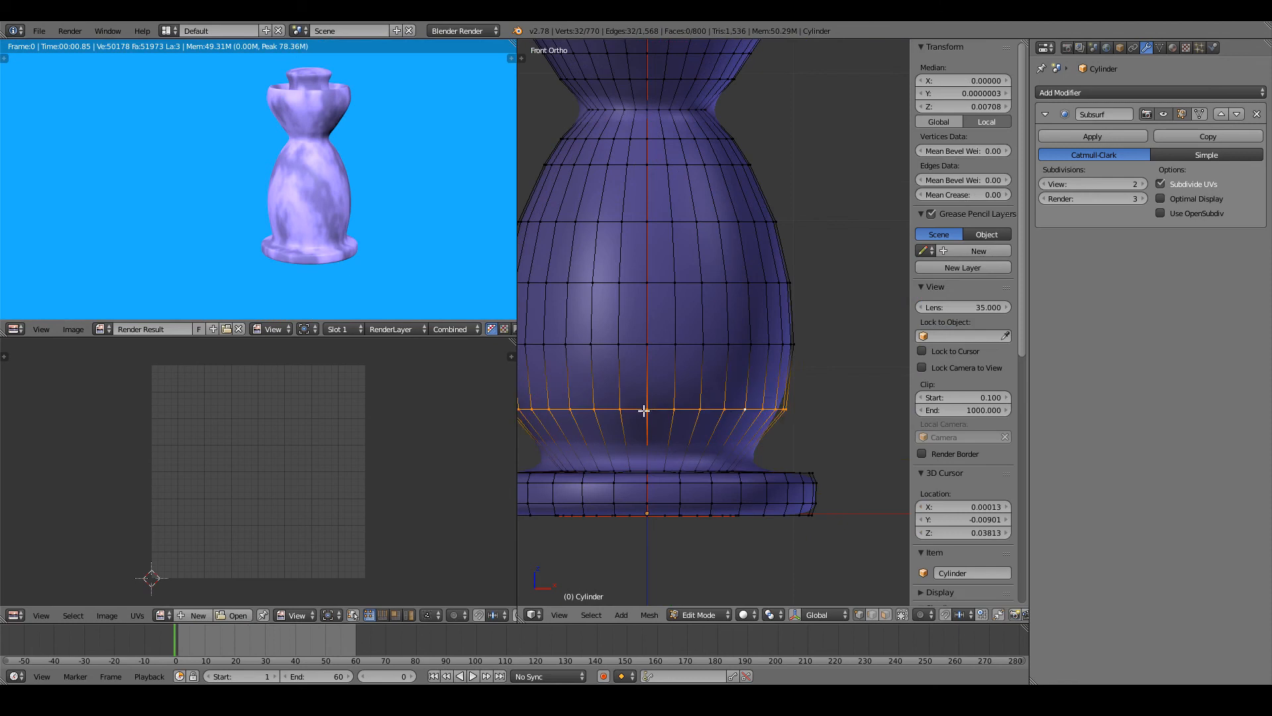
key(s)
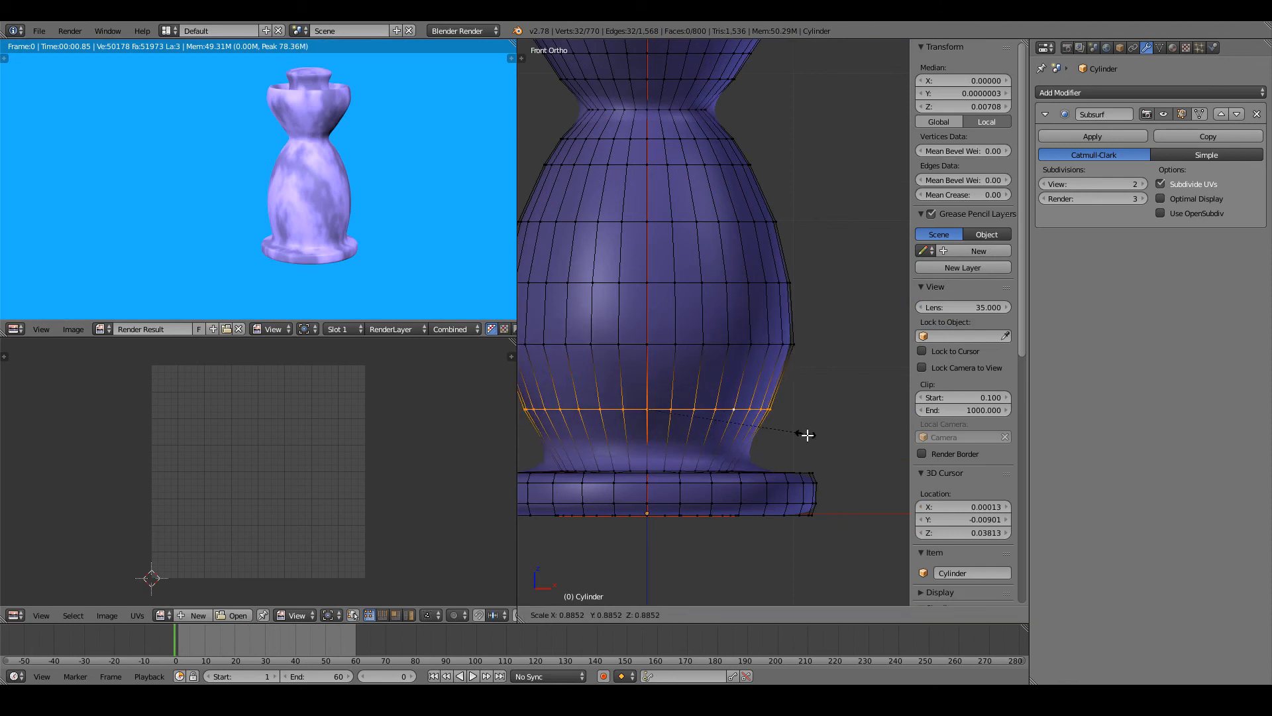
click(807, 435)
scroll(732, 375, down, 2)
shift+middle_drag(740, 394, 798, 434)
scroll(798, 434, up, 1)
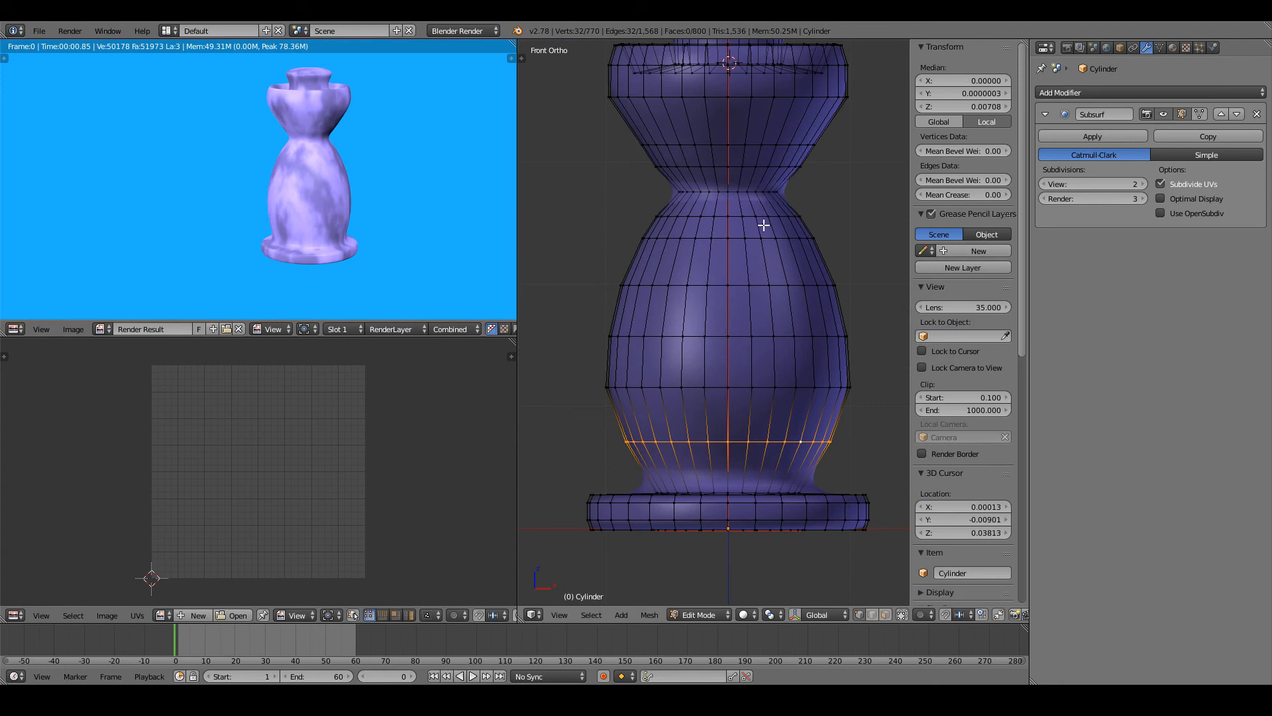
- Scale the edge loop directly below the neck's narrowest ring inward until it is only slightly wider than the neck
shift+middle_drag(763, 225, 695, 299)
scroll(695, 298, up, 2)
alt+right_click(698, 291)
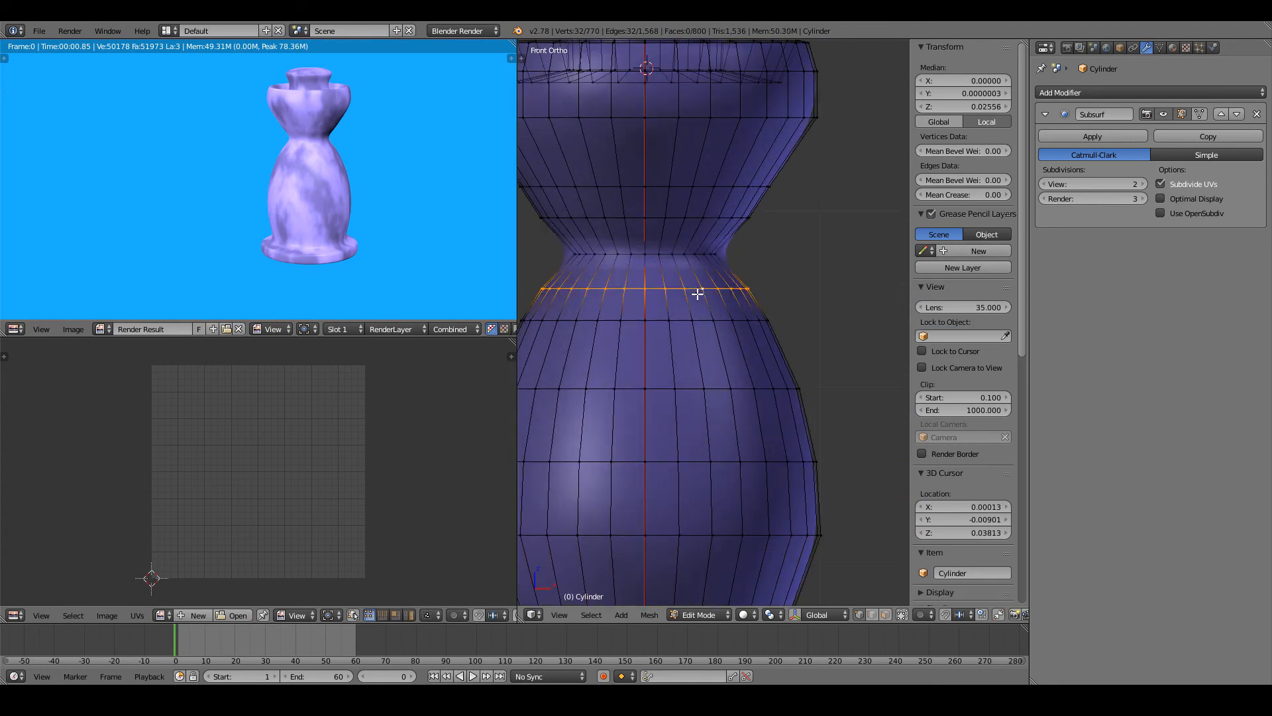
key(s)
click(767, 316)
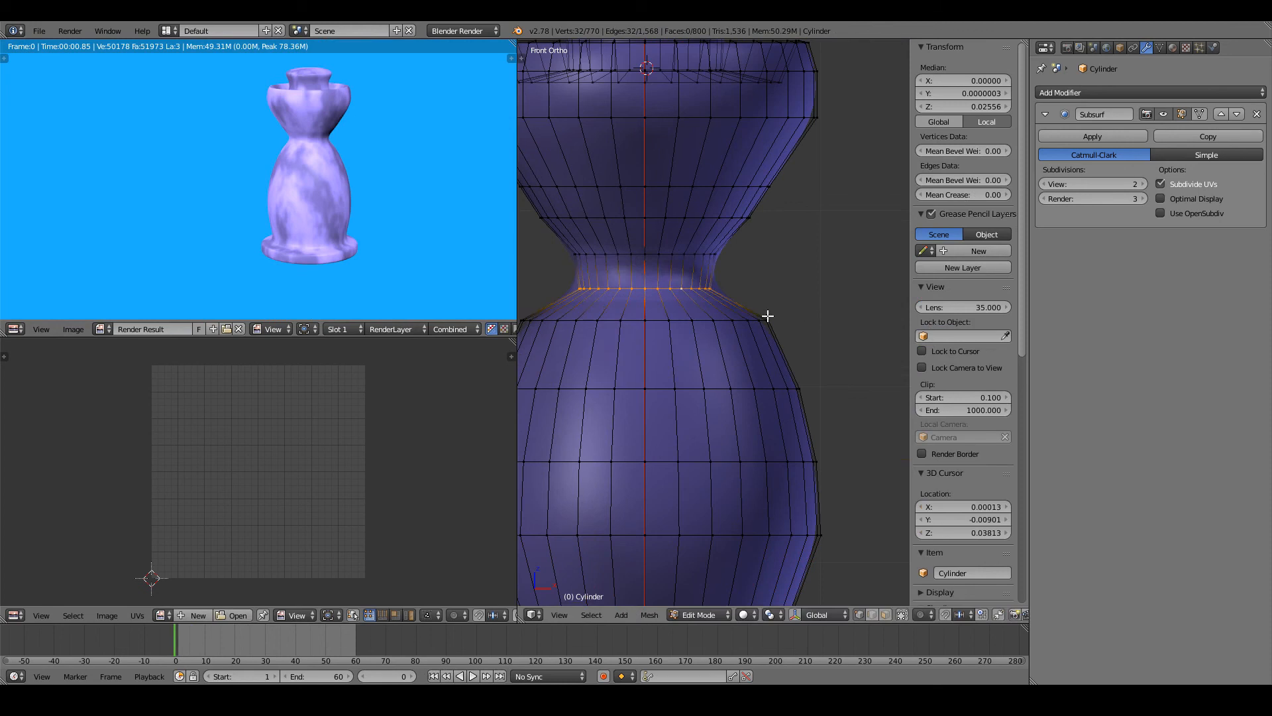
key(s)
click(759, 324)
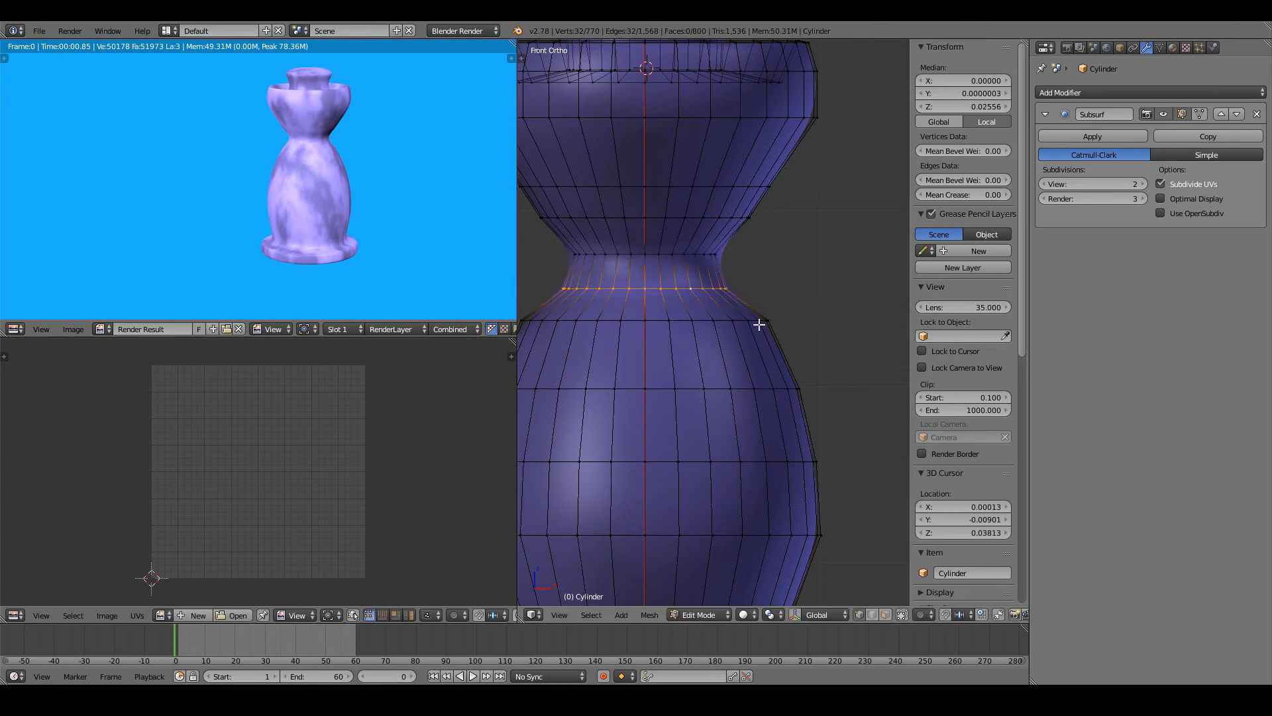
- Scale the next two edge loops down the upper body slightly inward to taper it toward the neck
alt+right_click(729, 321)
key(s)
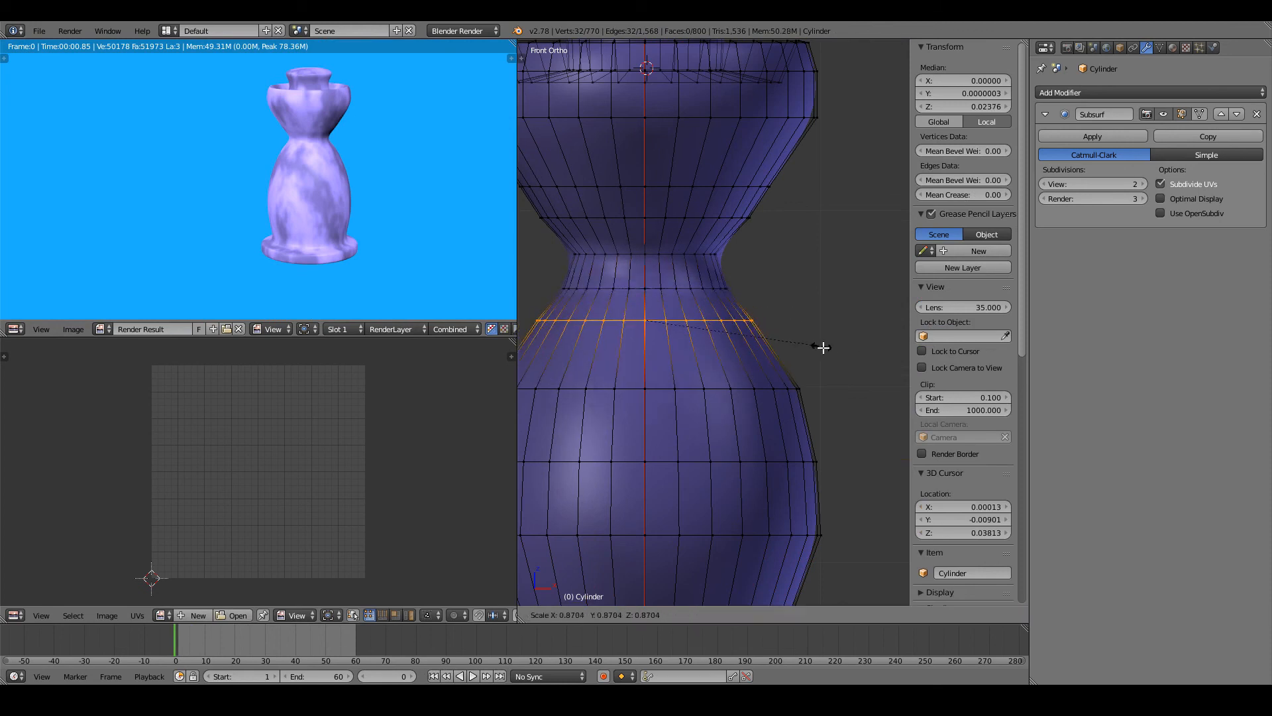
click(819, 347)
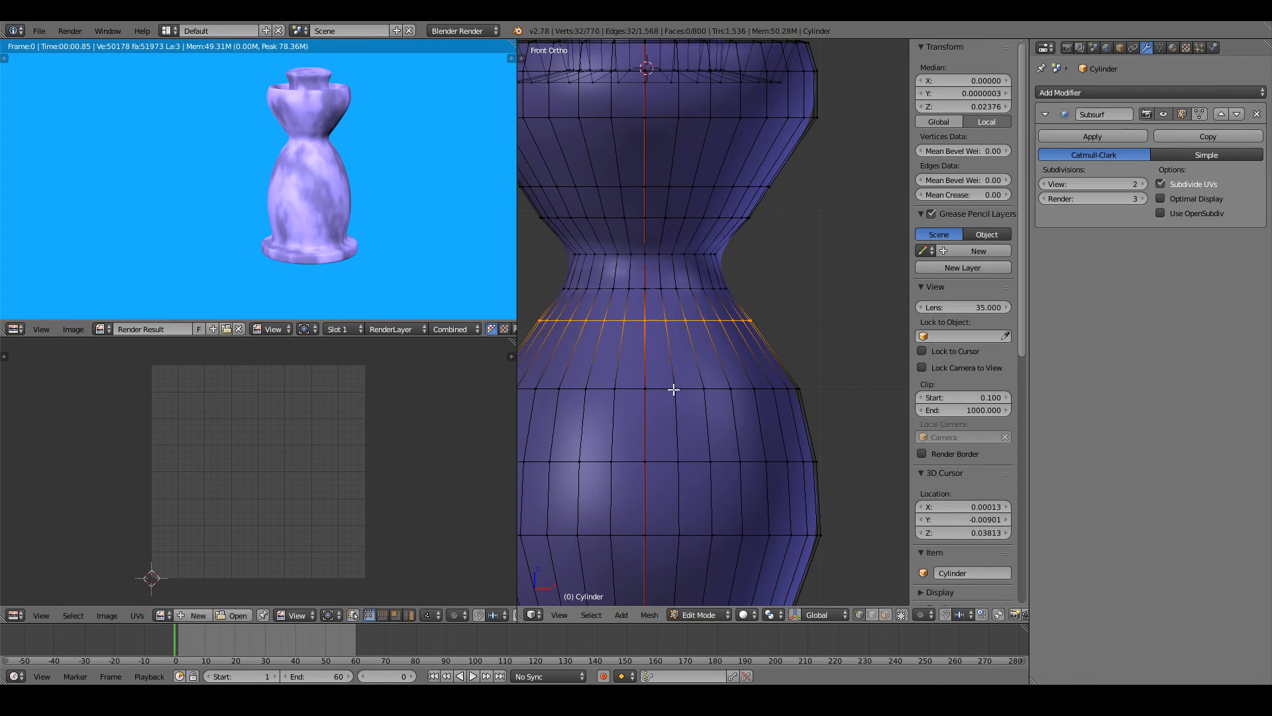
alt+right_click(636, 390)
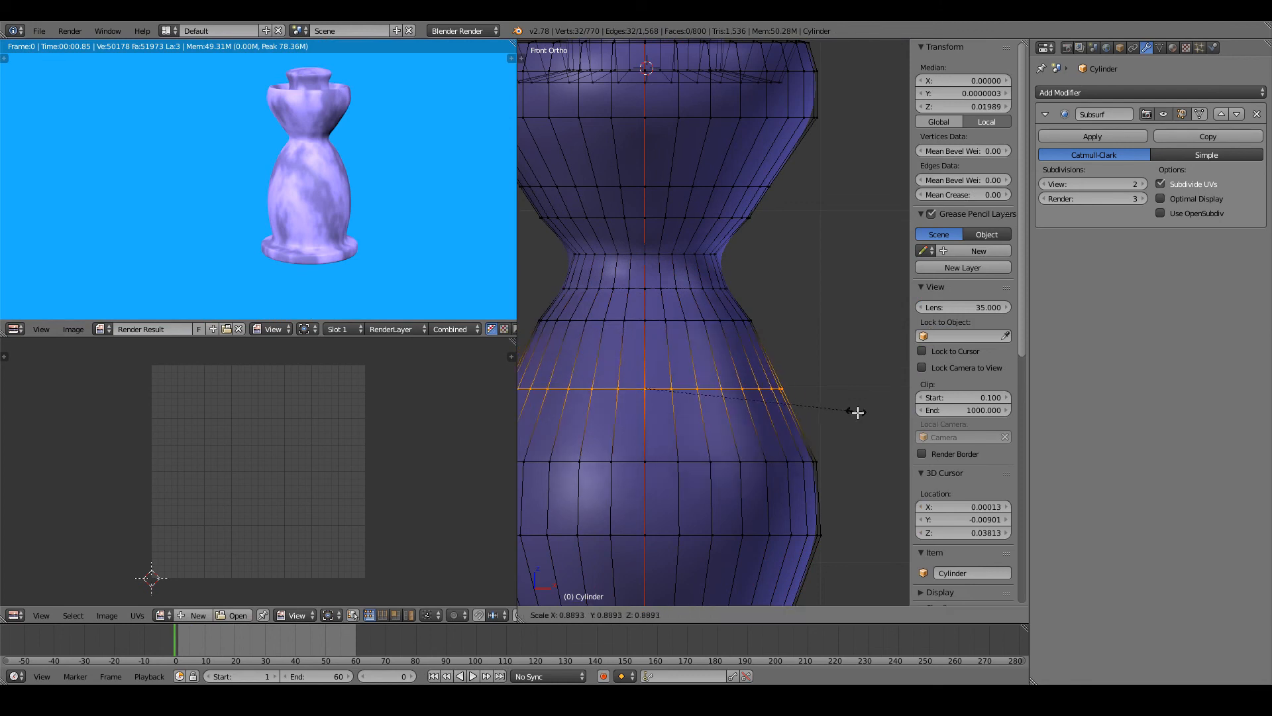
shift+middle_drag(866, 414, 865, 271)
scroll(808, 355, down, 3)
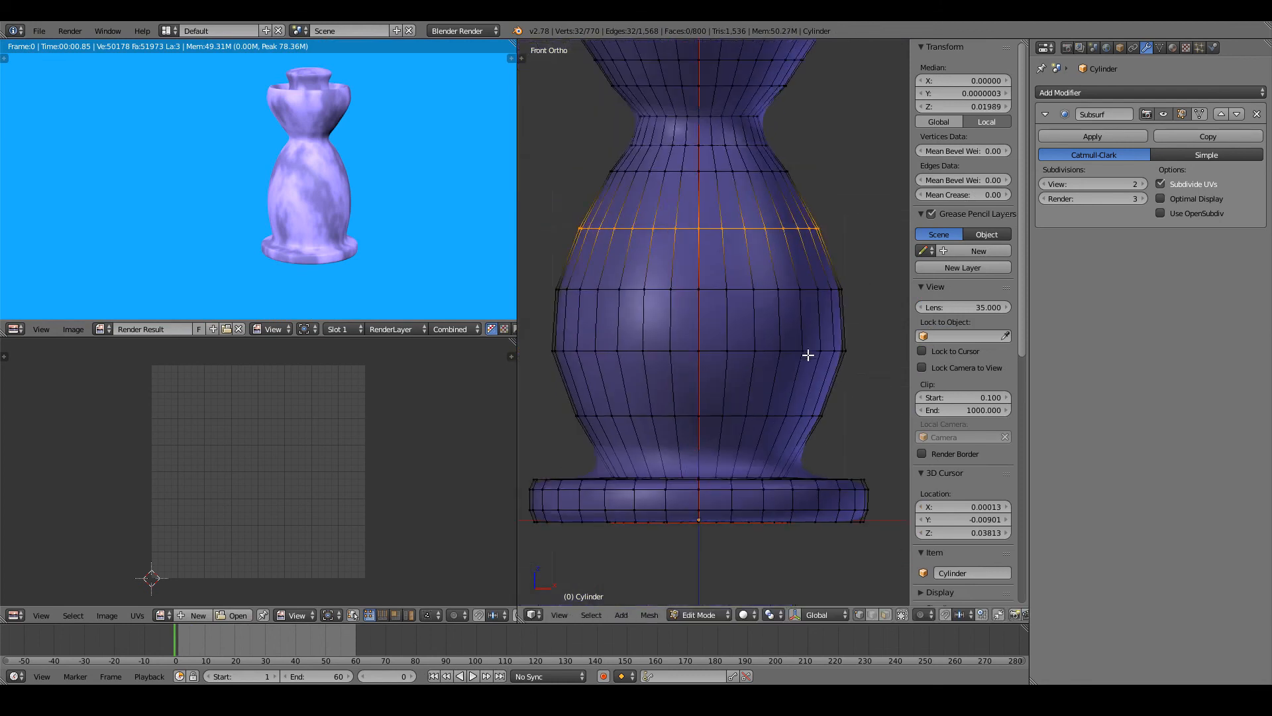
key(Tab)
shift+middle_drag(802, 369, 694, 427)
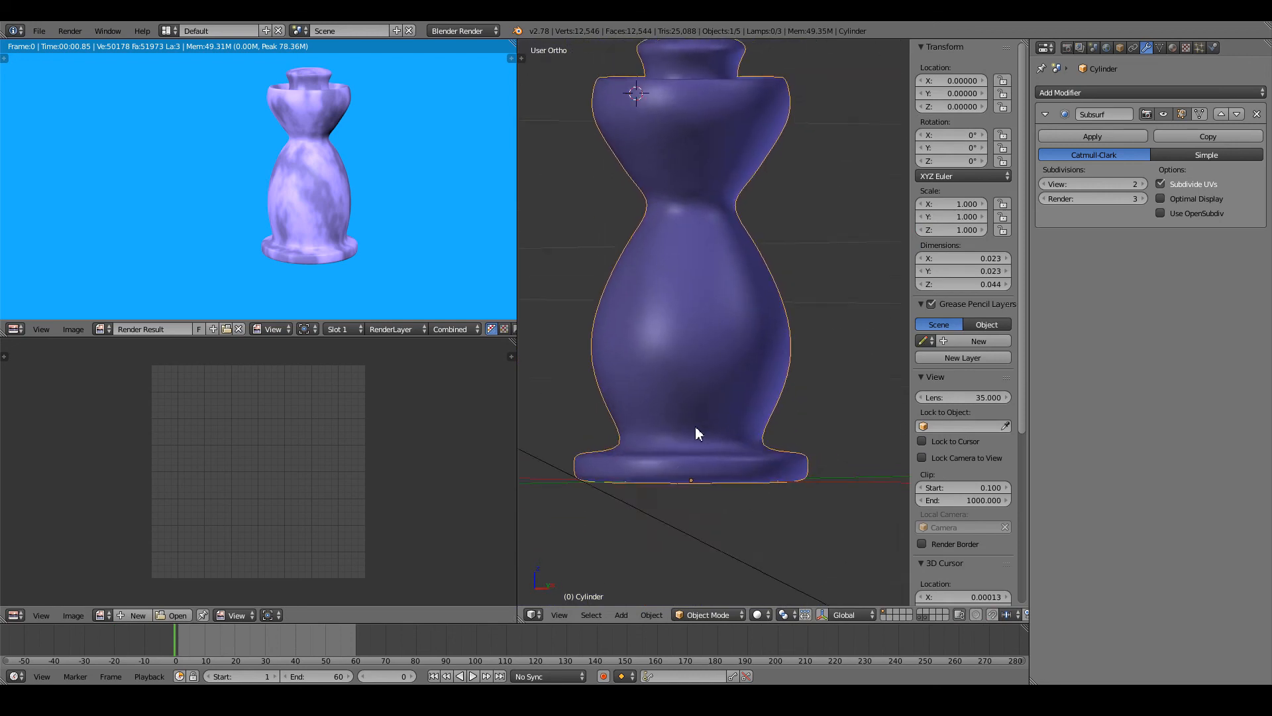
key(KP_1)
scroll(742, 457, up, 2)
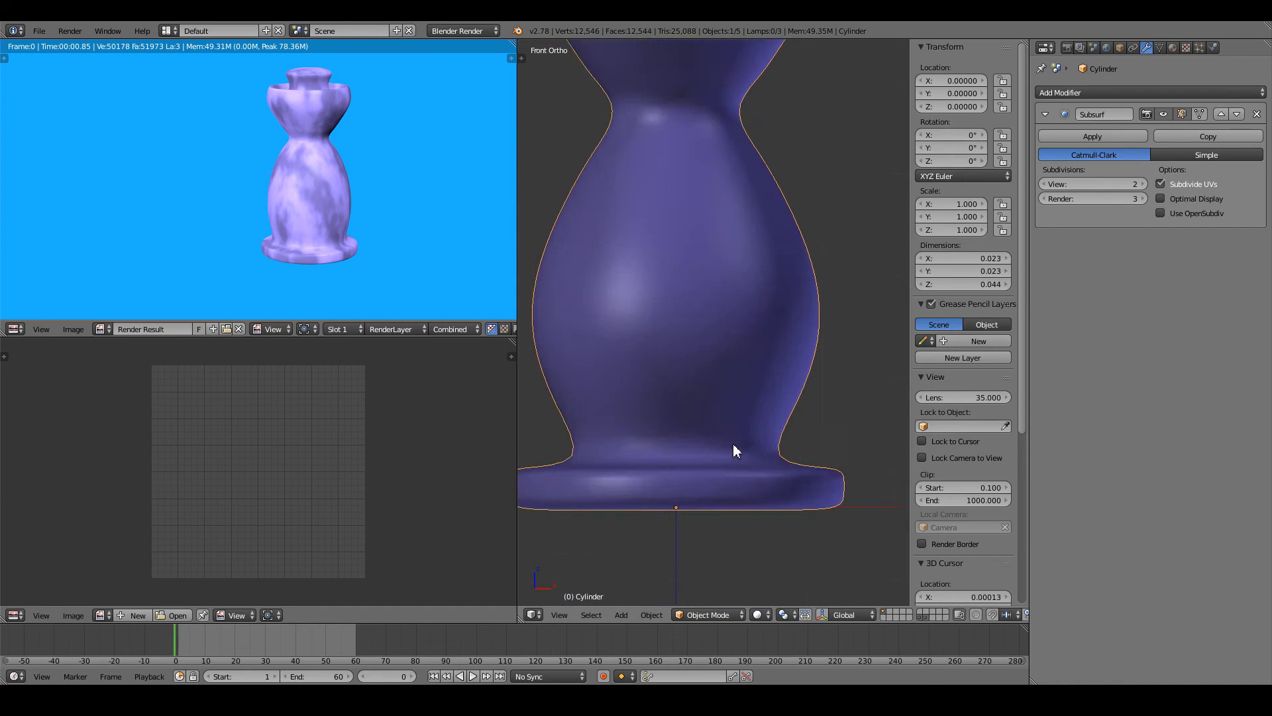
key(Tab)
middle_drag(709, 483, 656, 483)
click(752, 420)
scroll(691, 424, up, 2)
key(ctrl+r)
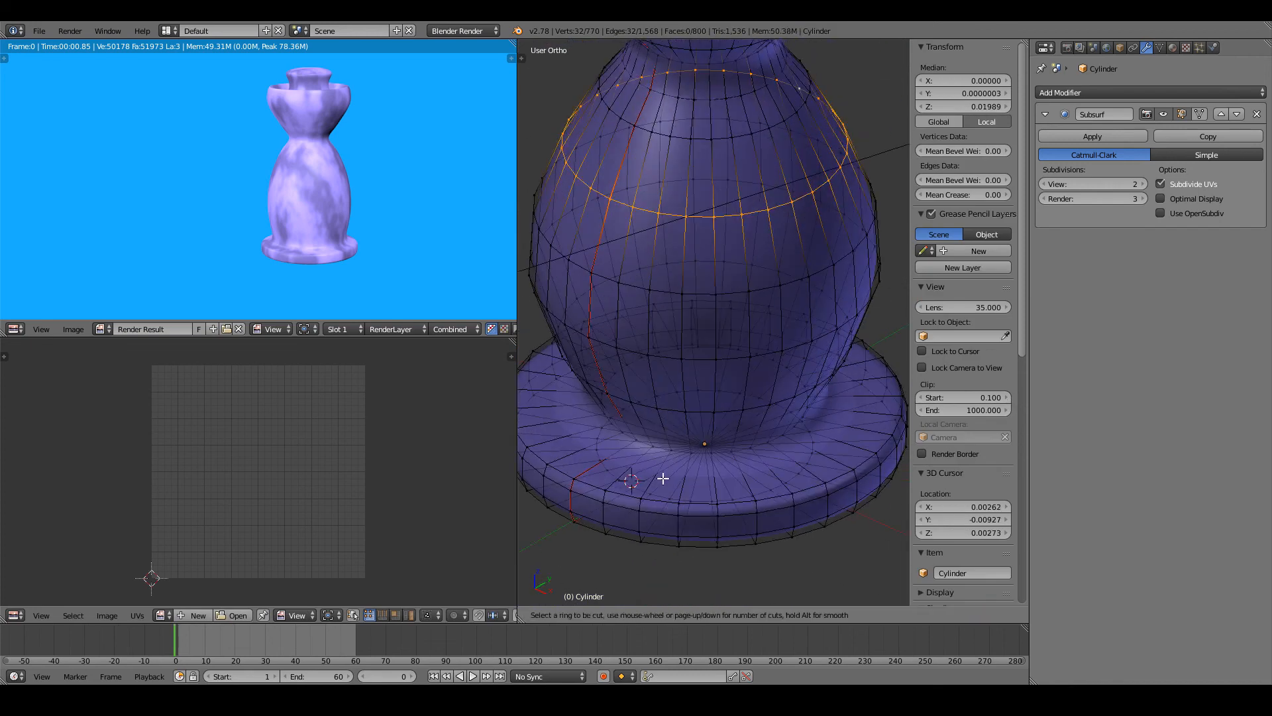
click(702, 482)
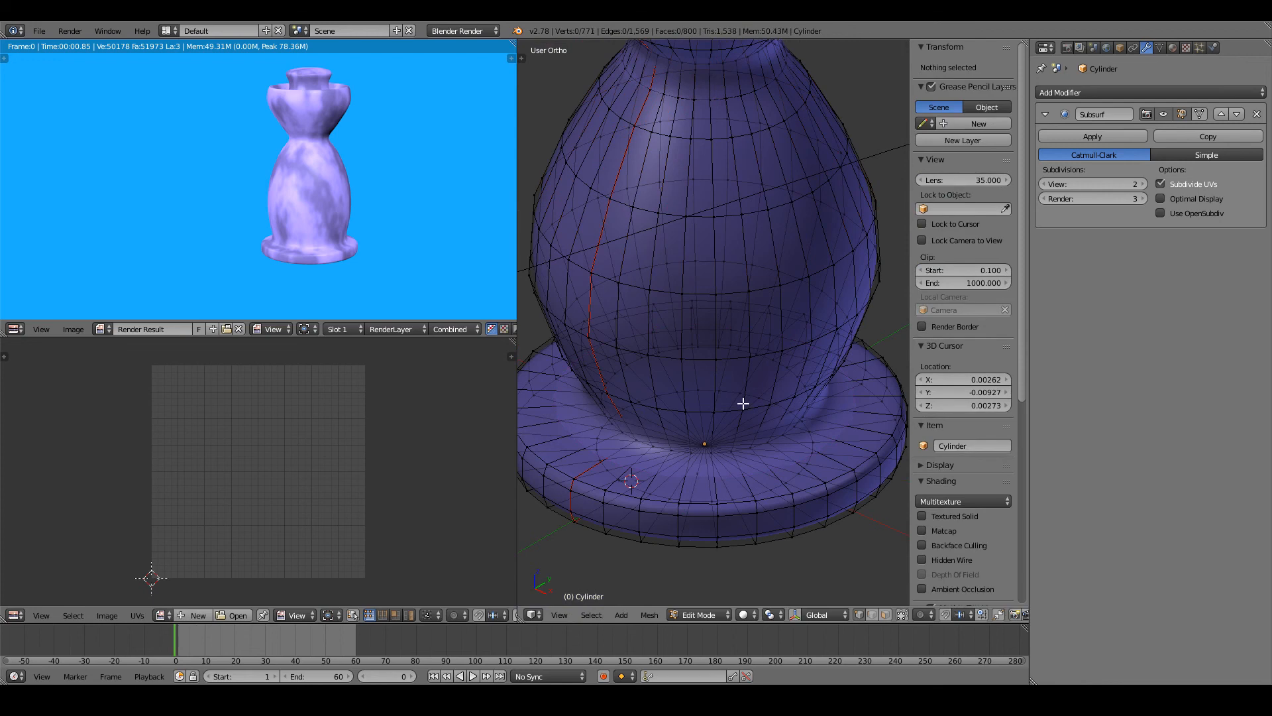
key(ctrl+z)
key(KP_1)
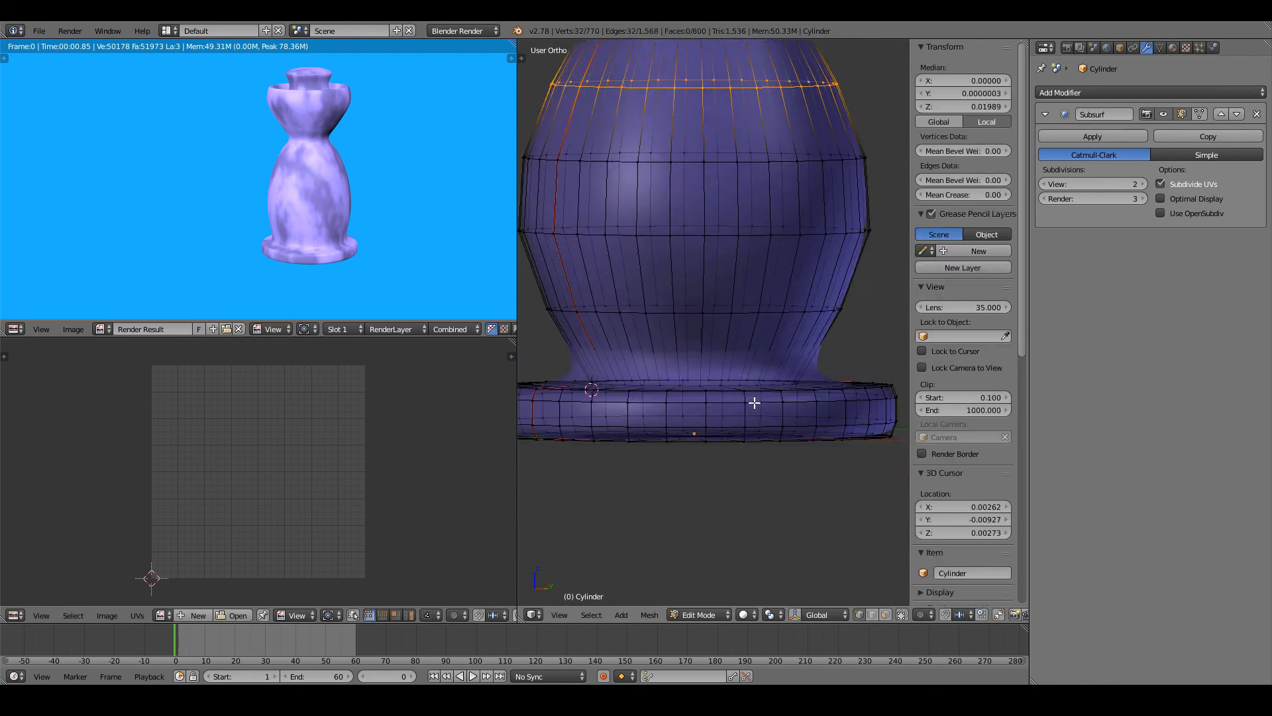
shift+middle_drag(756, 402, 710, 583)
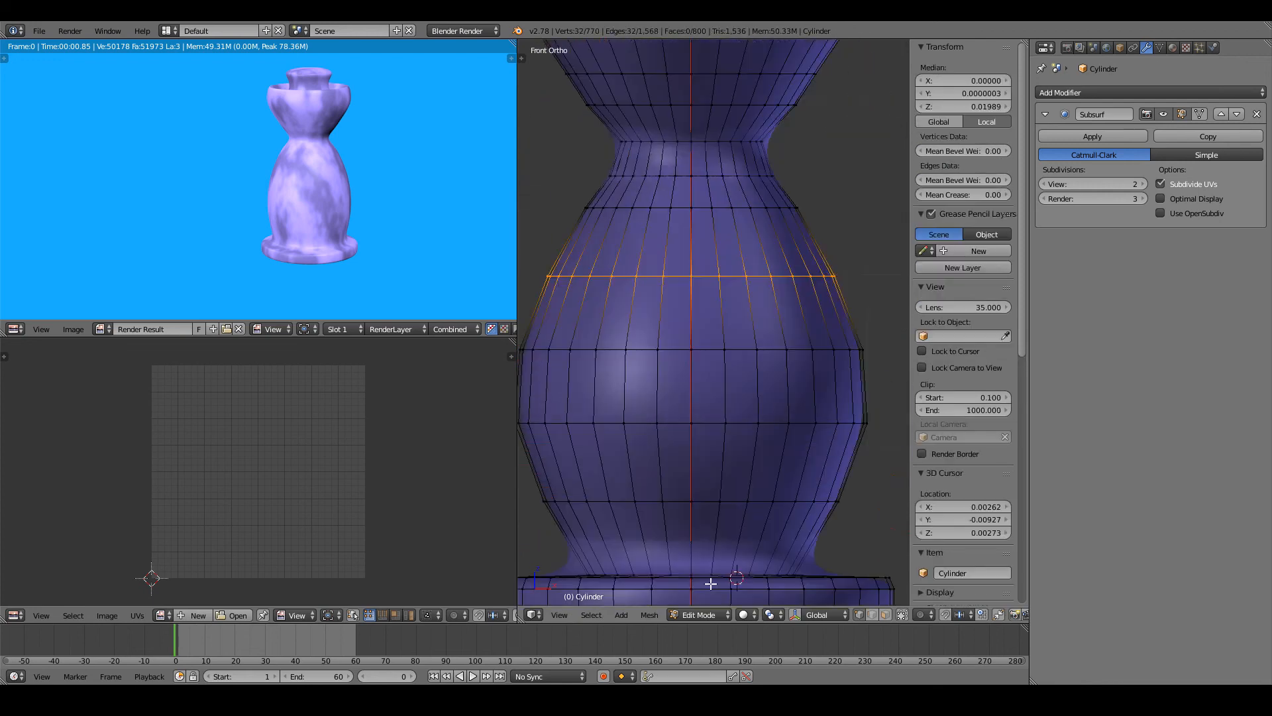
key(s)
right_click(873, 318)
scroll(858, 387, down, 1)
- Add a centered edge loop around the base's flat top surface, and check the smoothed shape in Object Mode
shift+middle_drag(810, 508, 810, 394)
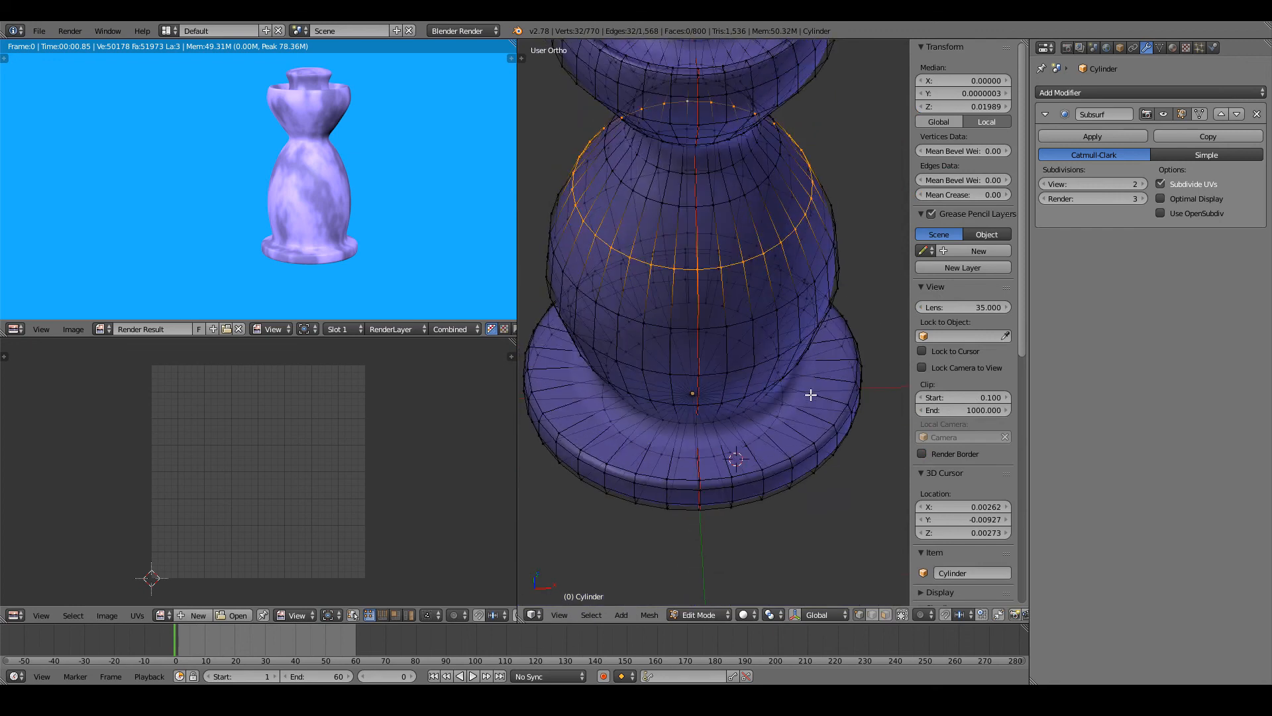
key(ctrl+r)
click(798, 431)
click(800, 430)
key(KP_1)
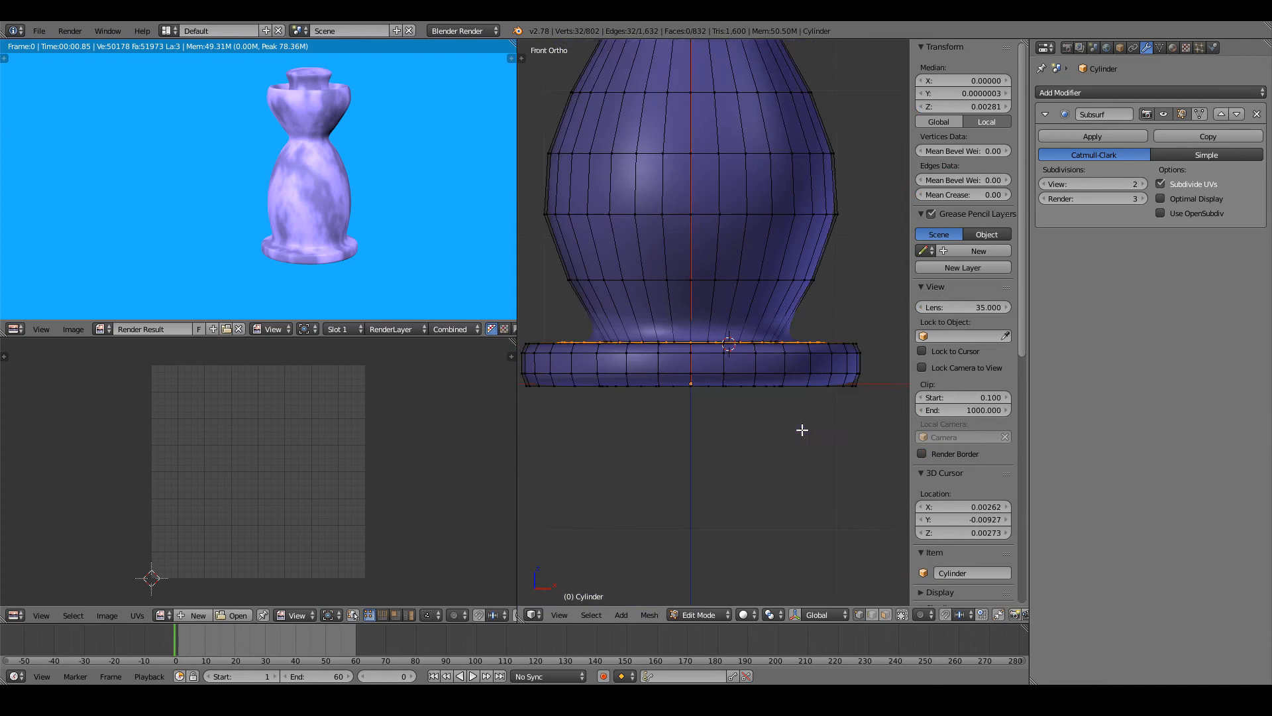
key(Tab)
key(Tab)
scroll(786, 383, up, 2)
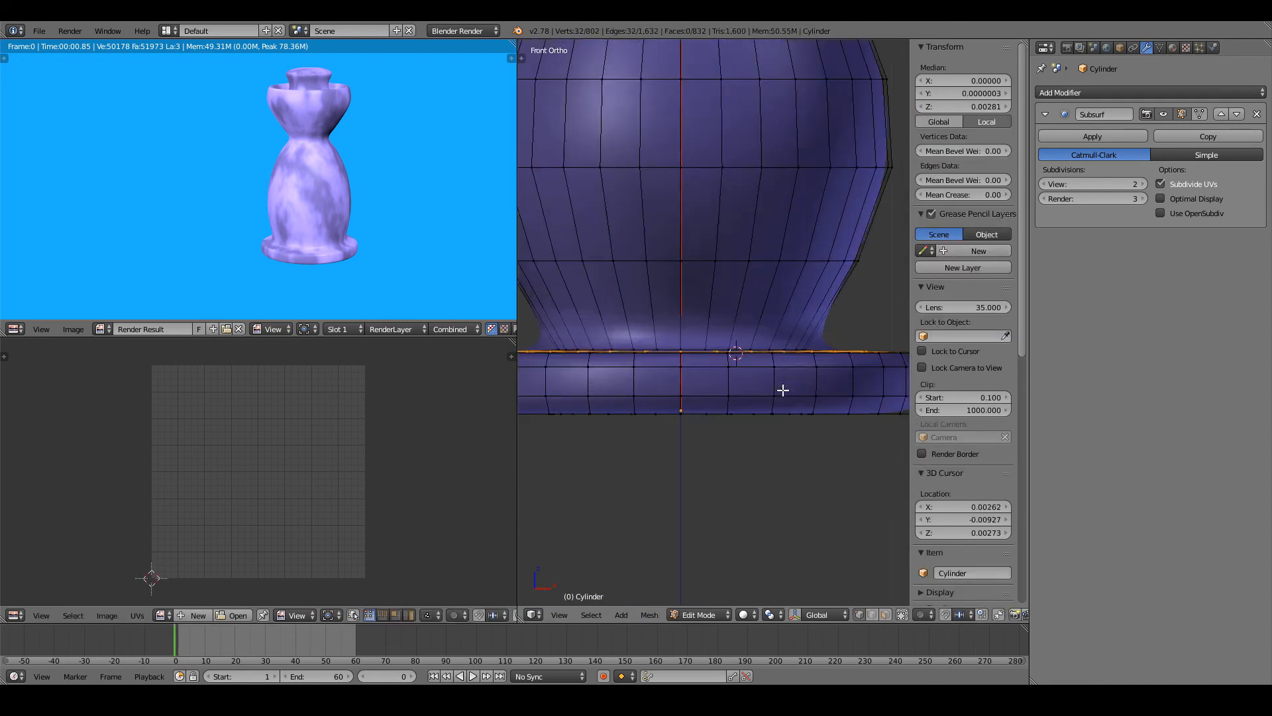
middle_drag(783, 390, 778, 401)
key(Tab)
scroll(773, 435, down, 5)
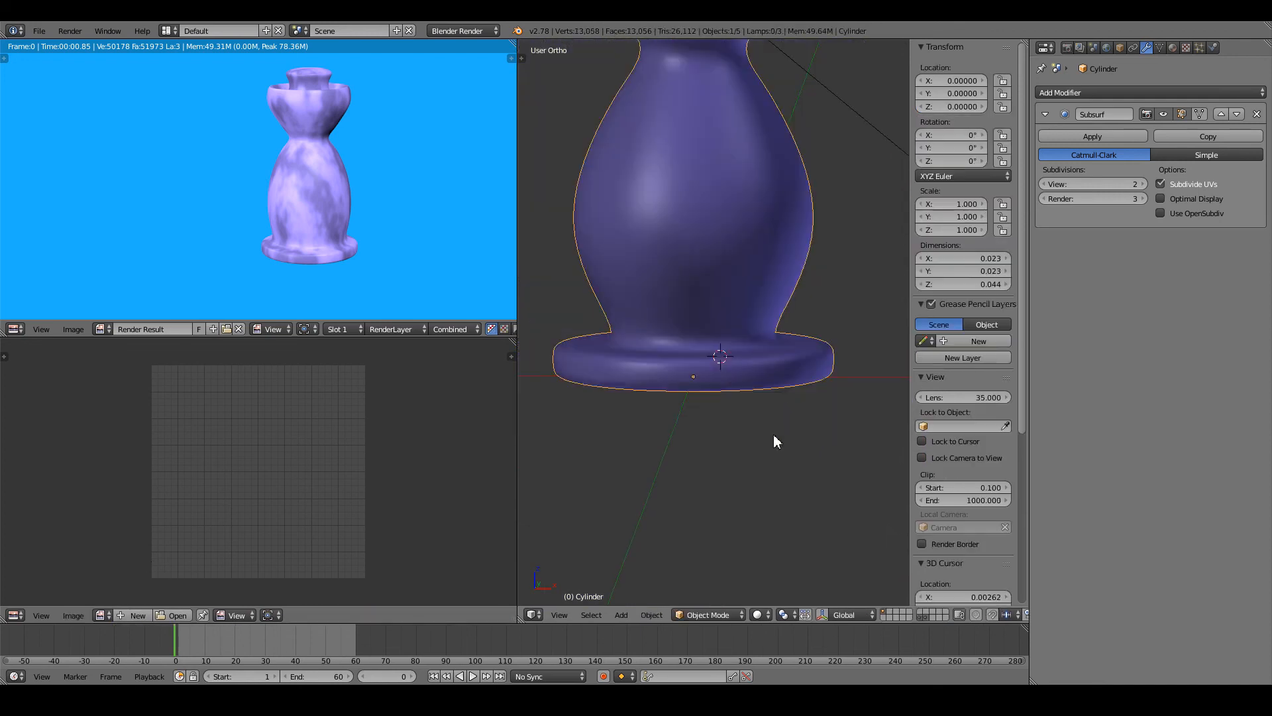
key(KP_1)
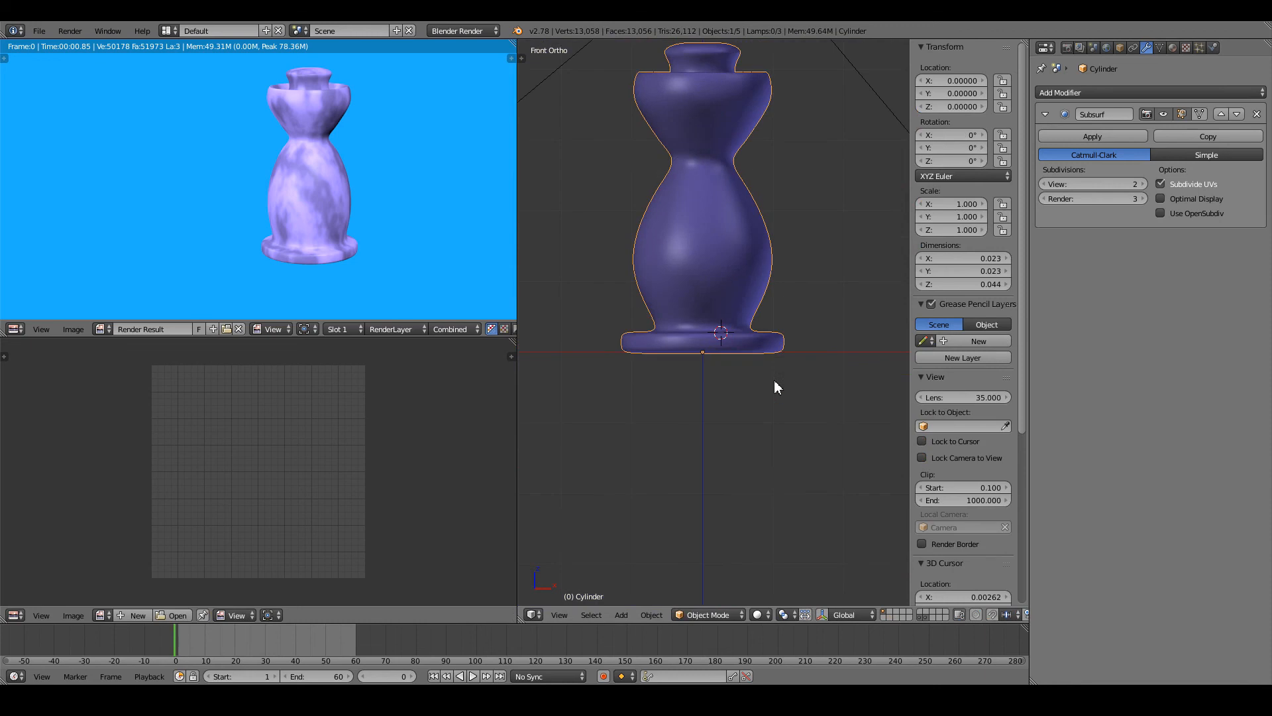
- Rename the chess piece's material to BlueMarble and render the scene again
click(1170, 50)
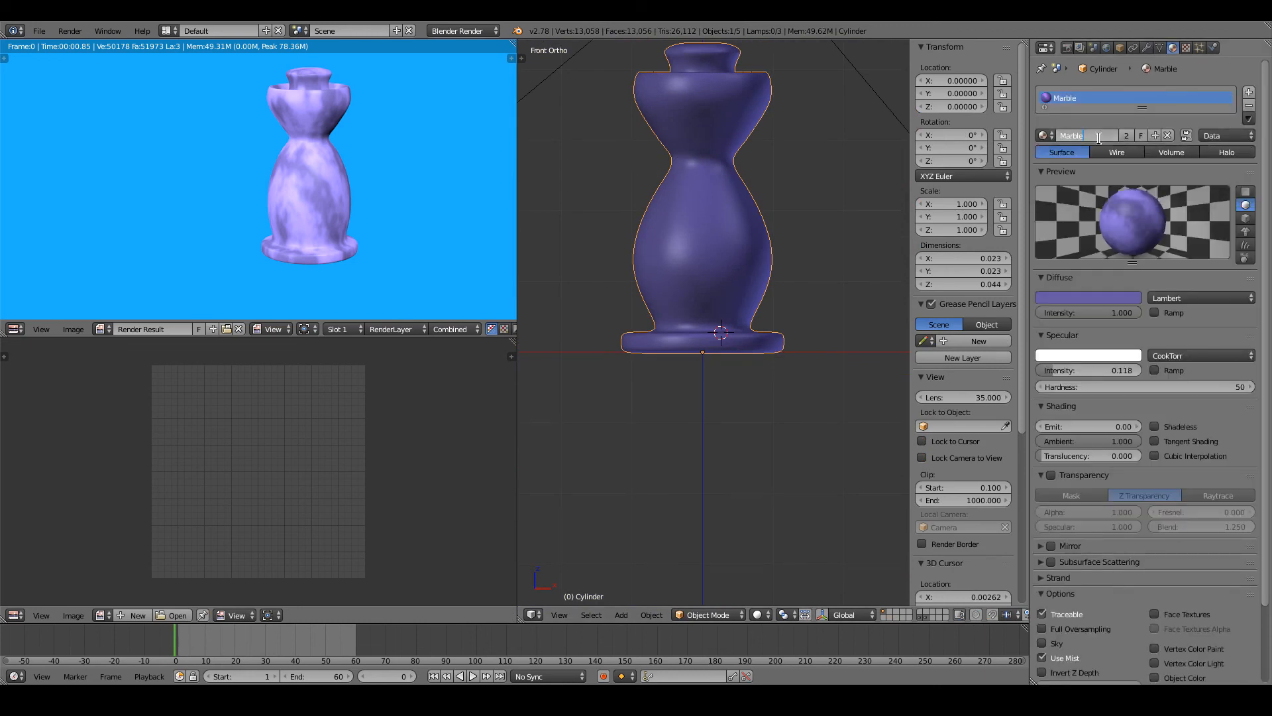
click(1062, 136)
text(Blue)
key(Return)
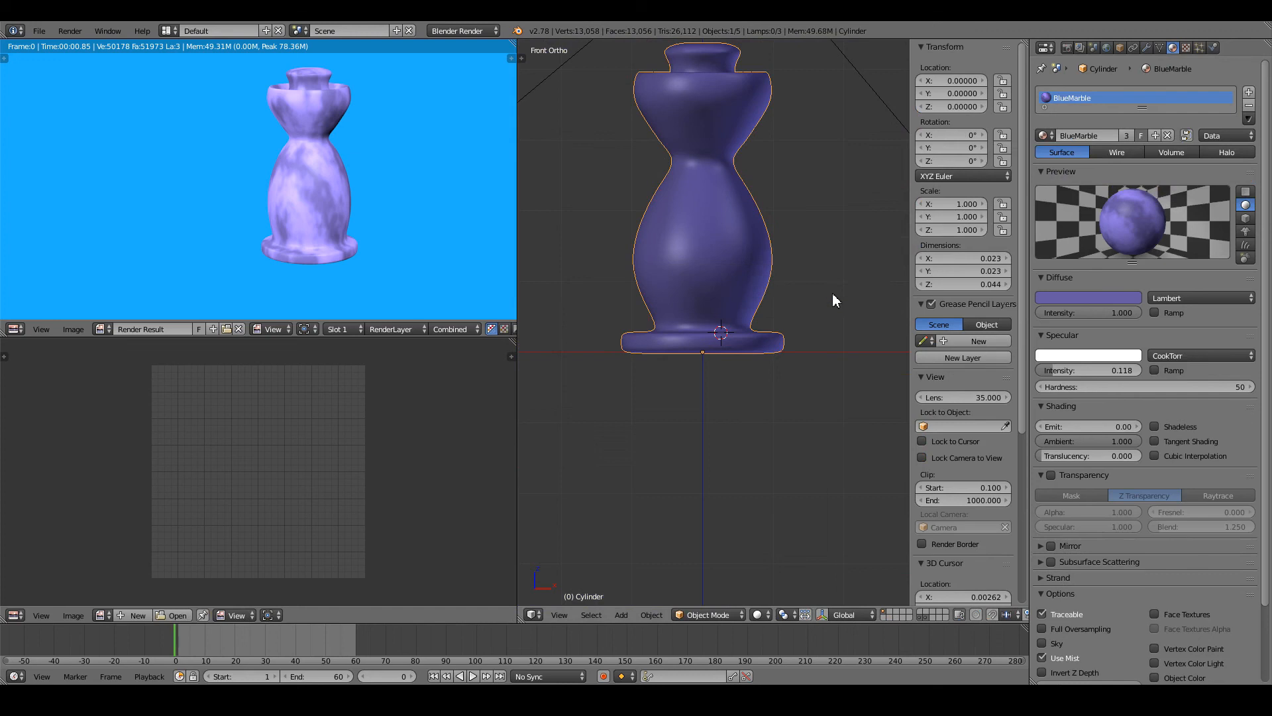
scroll(832, 293, down, 1)
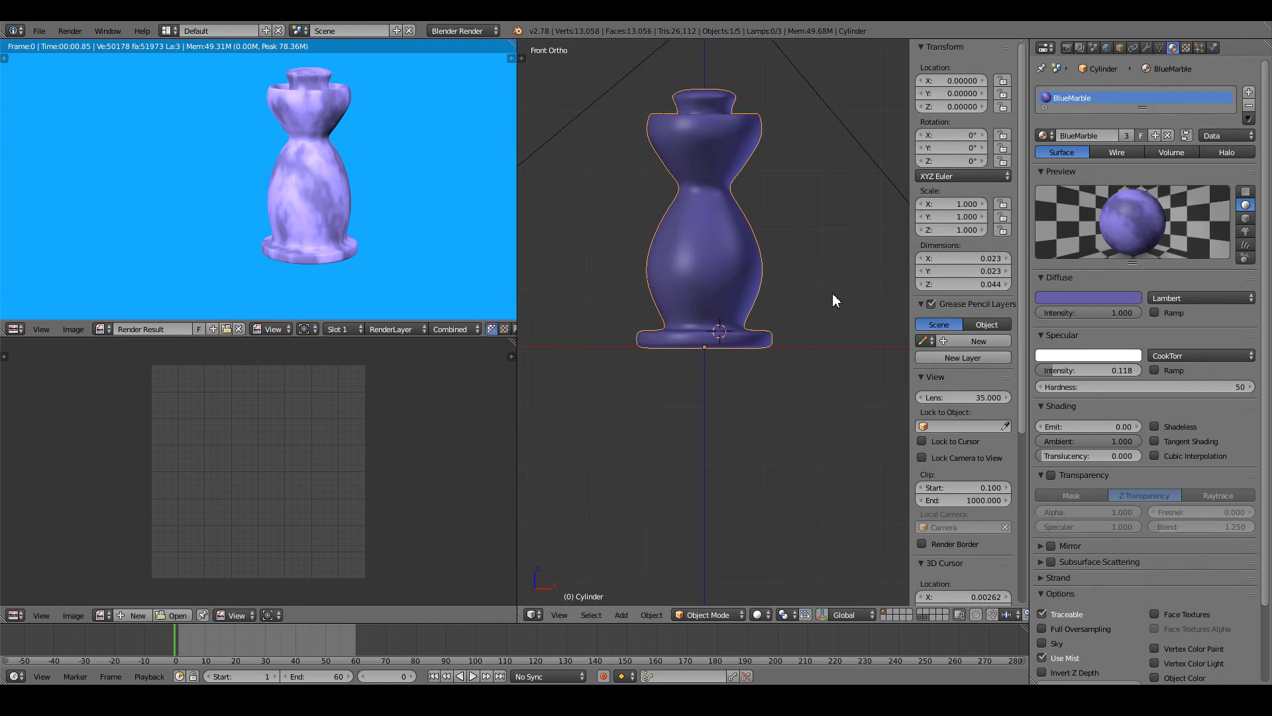
key(F12)
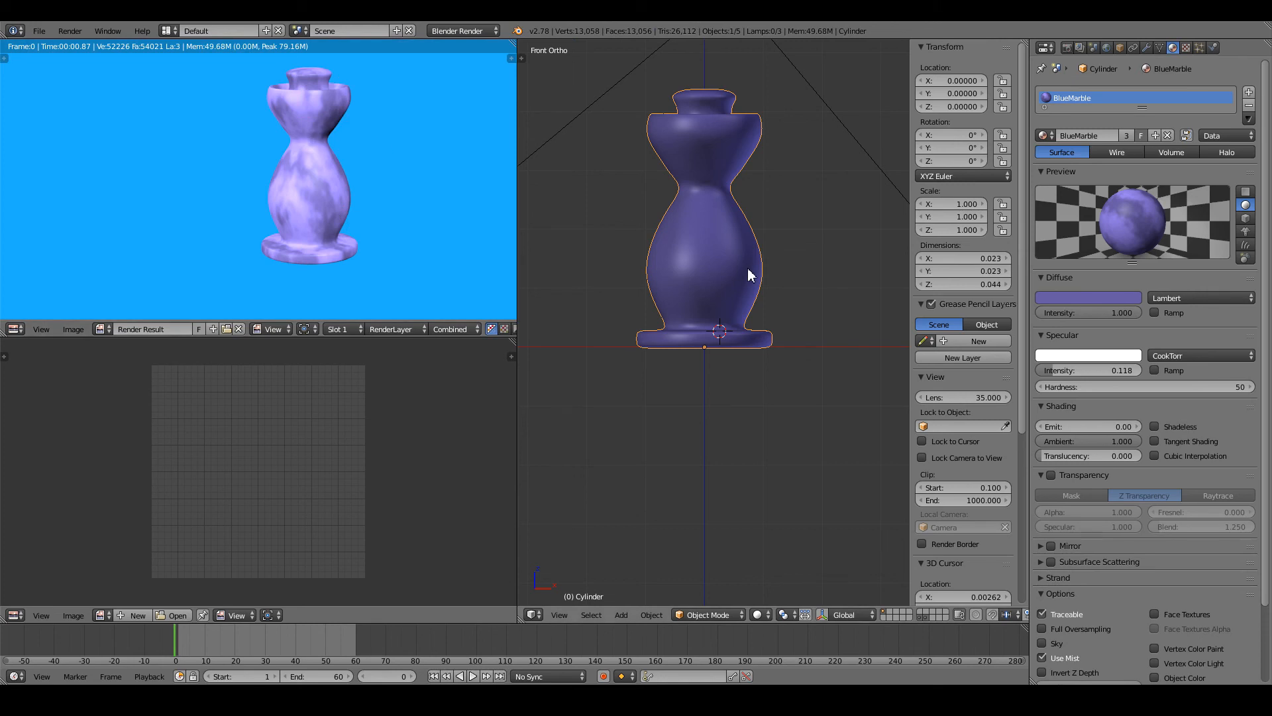
- Add a mesh cylinder with 32 vertices and clear its location and rotation so it sits at the world origin
key(space)
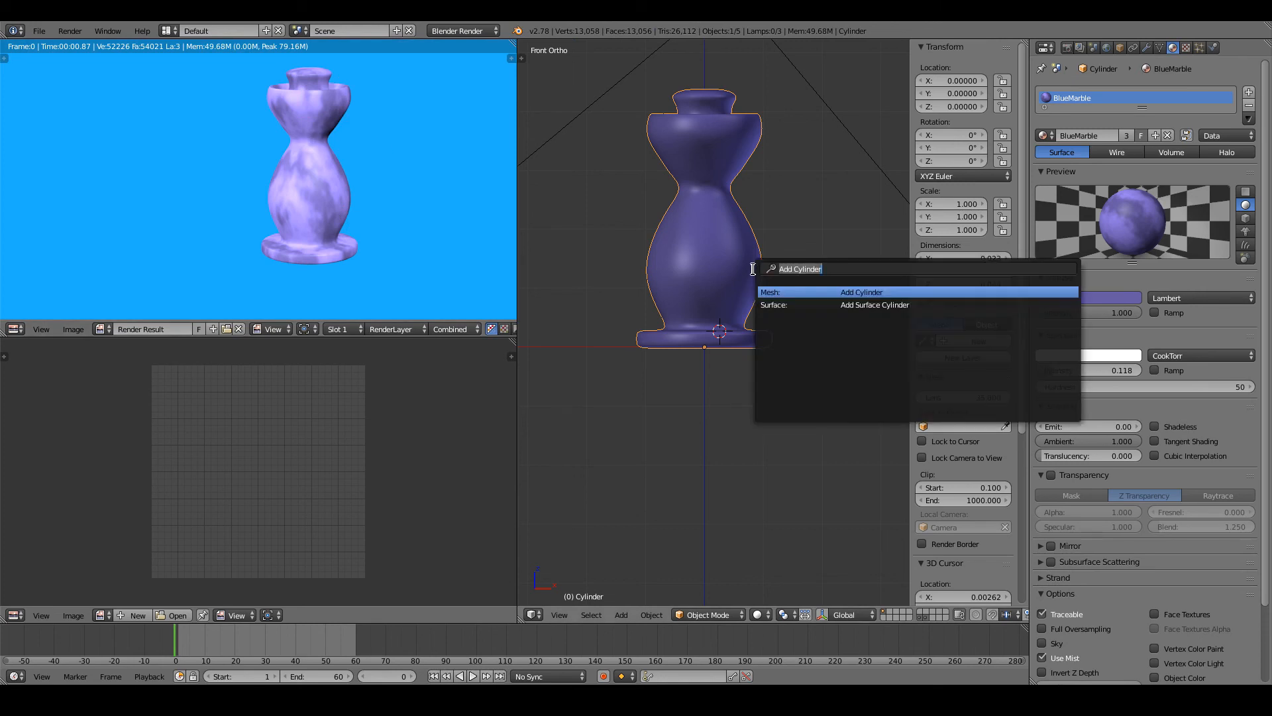
text(add cyl)
key(Return)
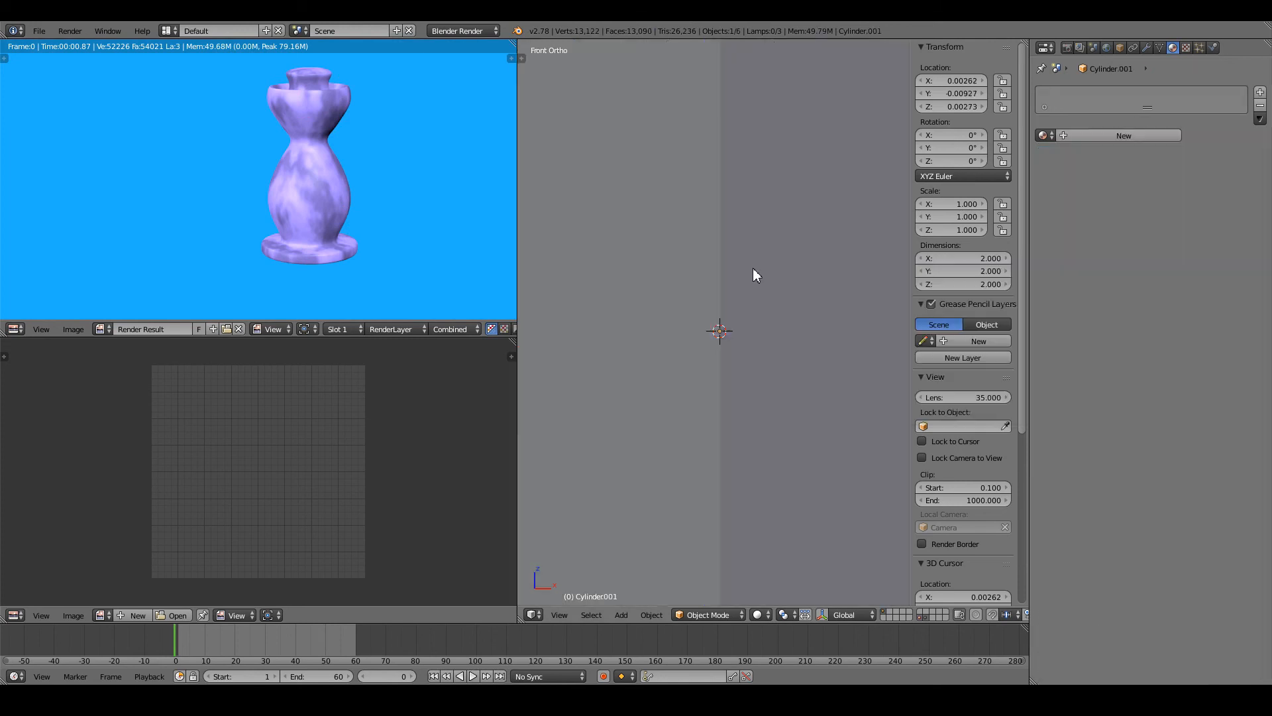
key(t)
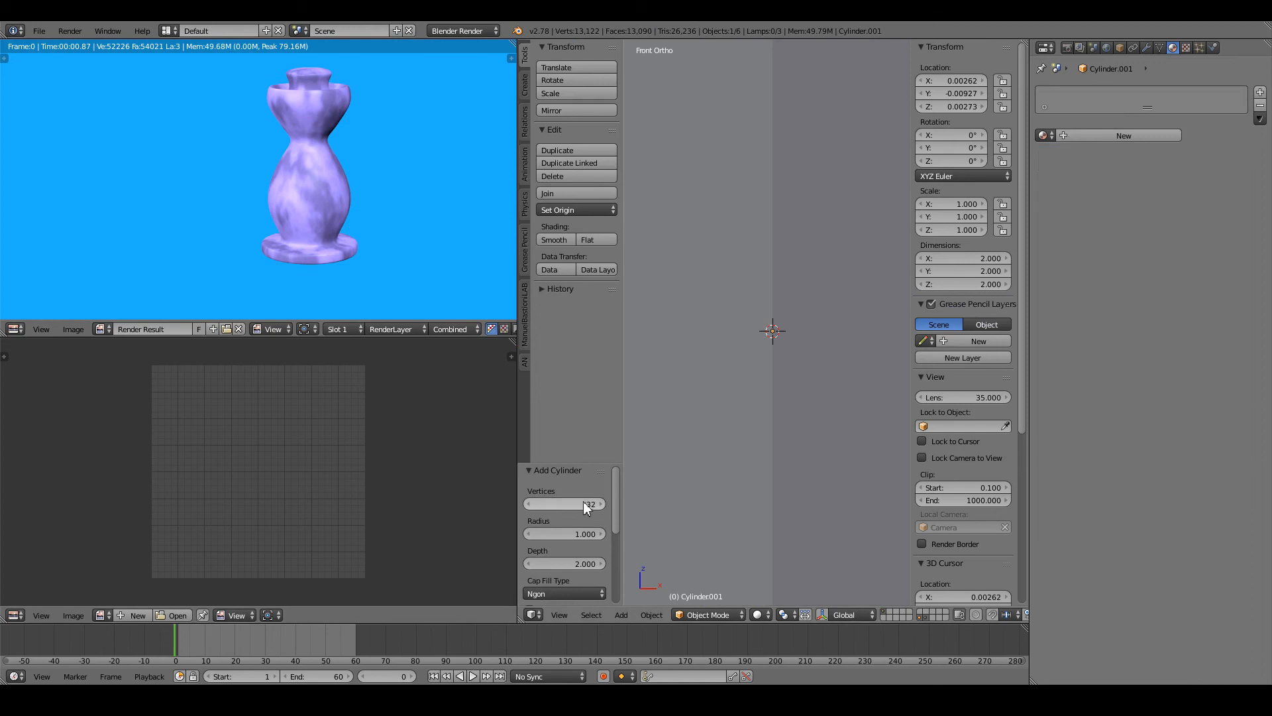
scroll(780, 482, down, 8)
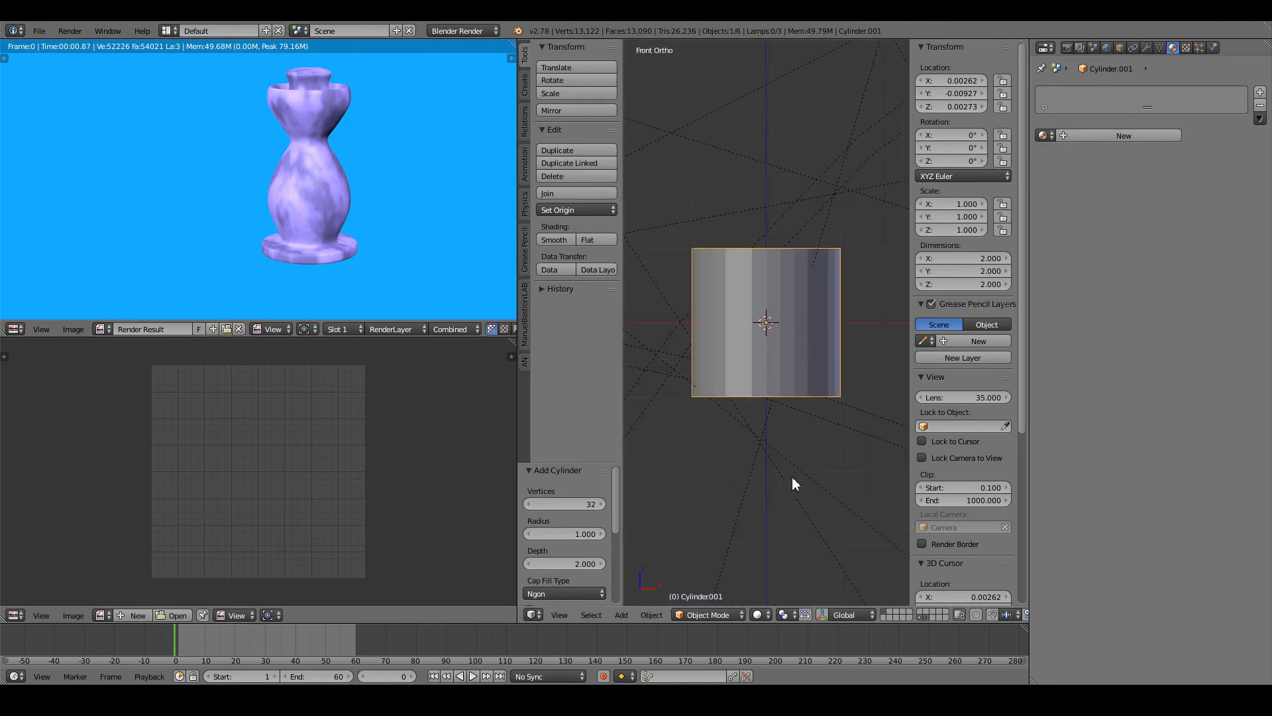
key(alt+g)
key(alt+r)
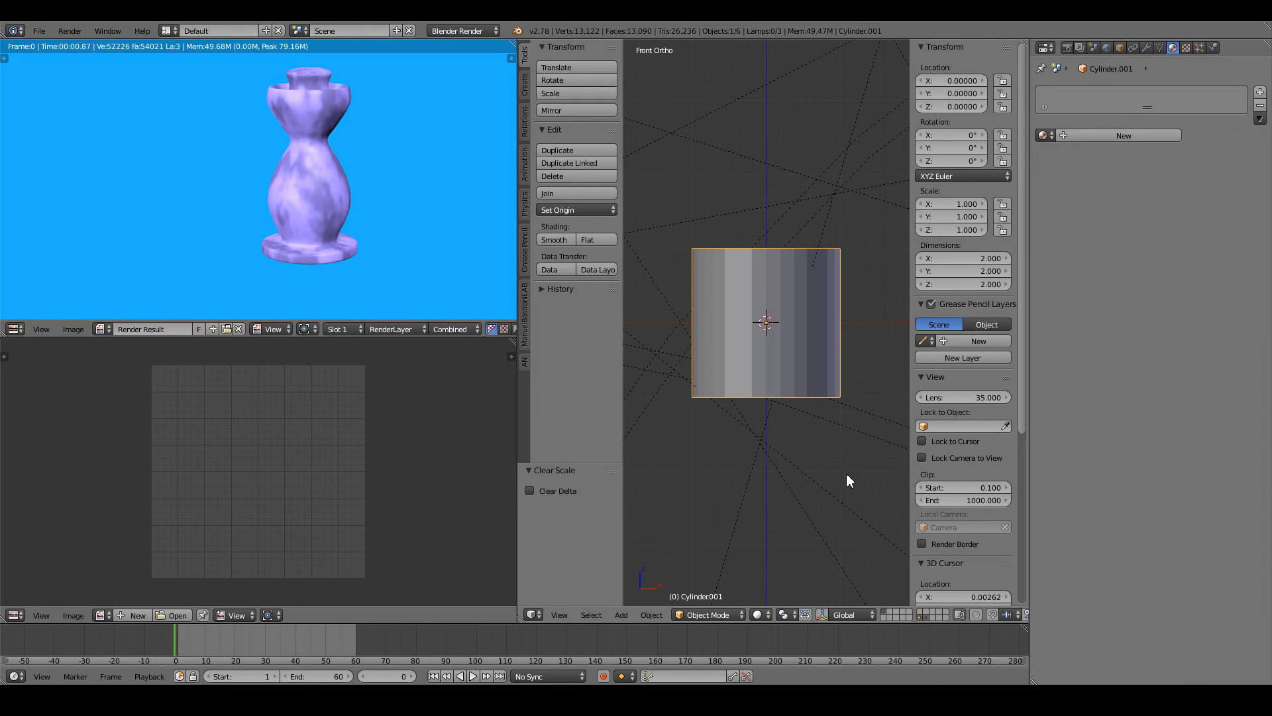
- Scale the whole cylinder mesh down in Edit Mode until it is slightly narrower than the piece's base
key(Tab)
key(a)
key(a)
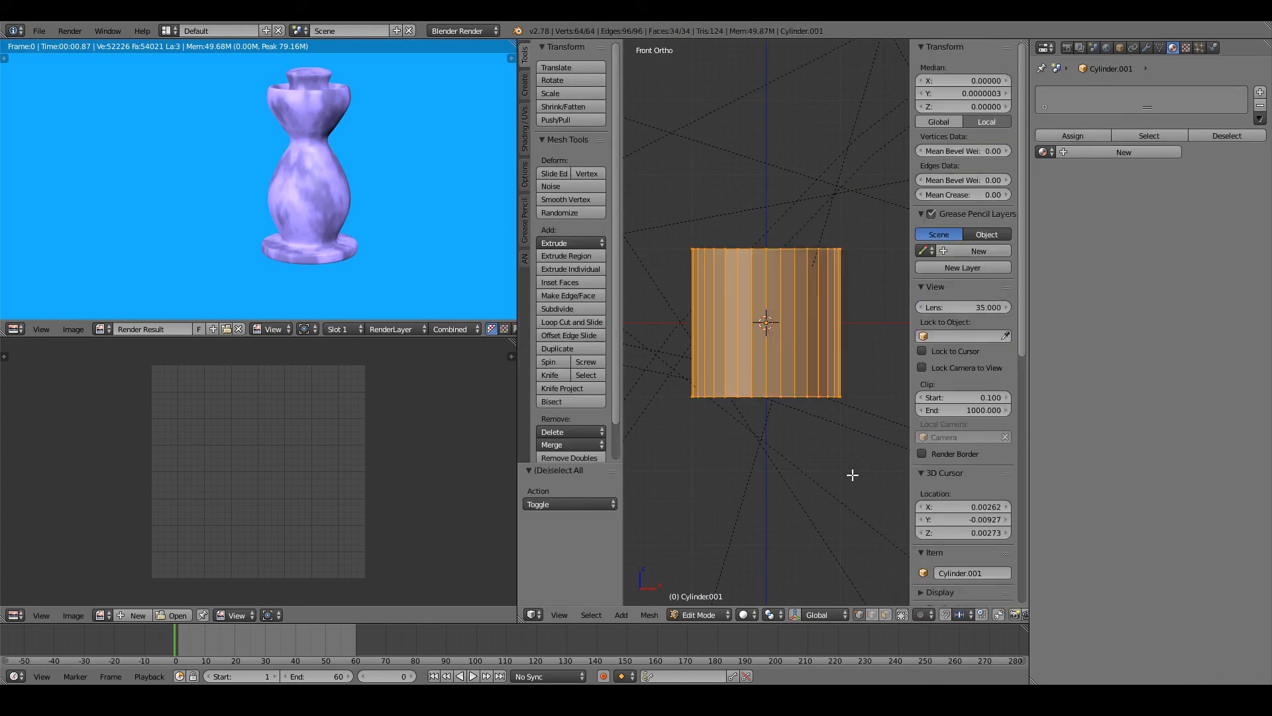
key(s)
click(774, 344)
scroll(784, 364, up, 14)
key(s)
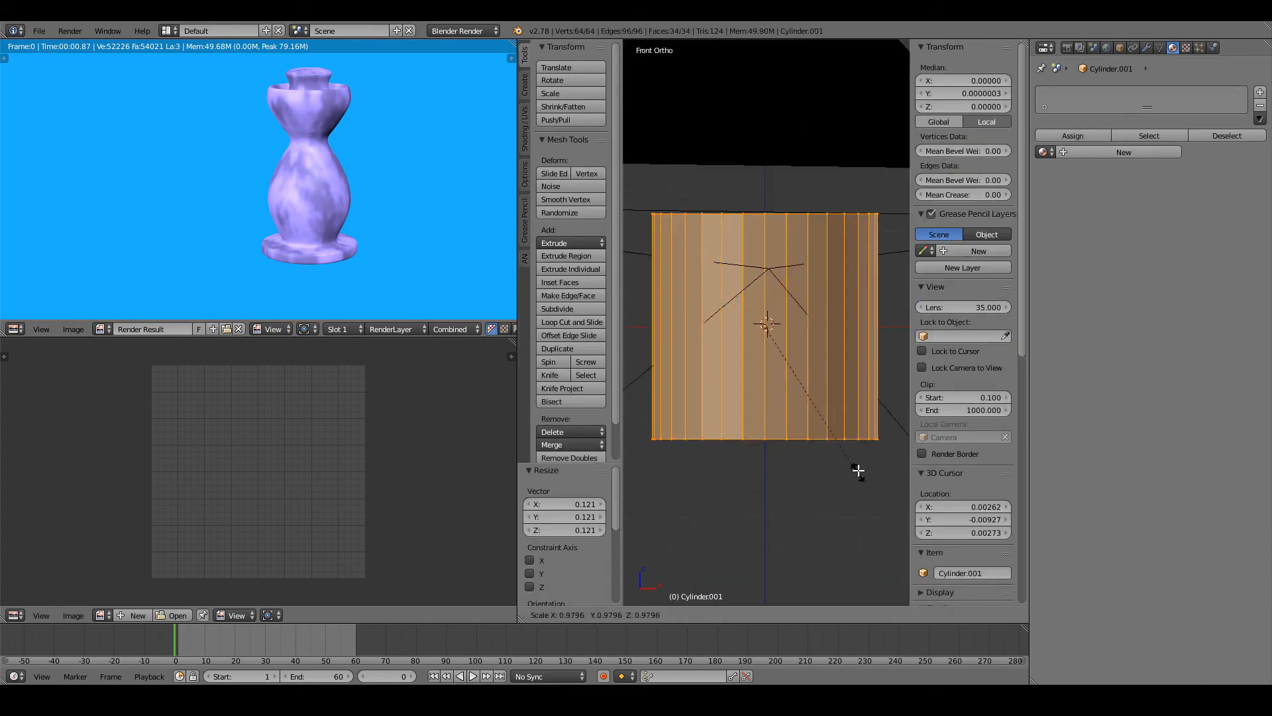
click(782, 354)
scroll(822, 417, up, 7)
key(s)
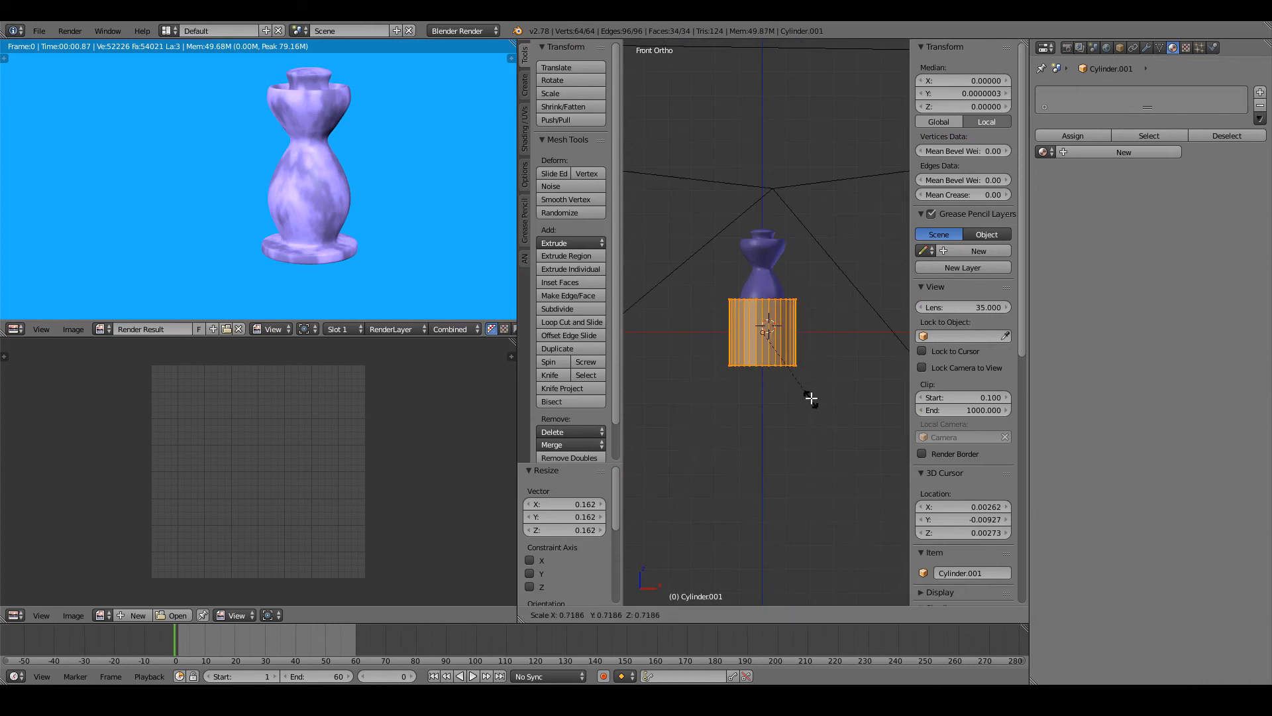
click(798, 373)
- Flatten the cylinder along Z to about 0.26 of its height and raise it about 0.003 onto the piece's base
scroll(822, 417, up, 4)
key(s)
key(z)
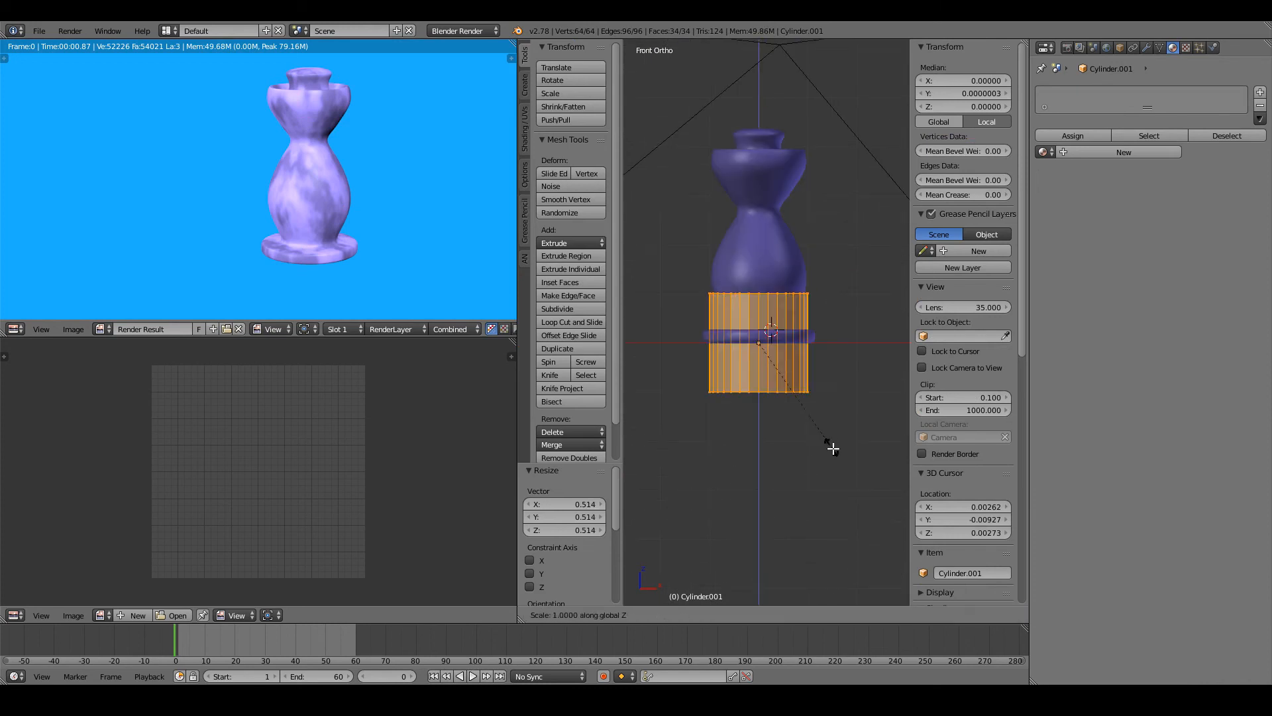
click(774, 371)
key(g)
key(z)
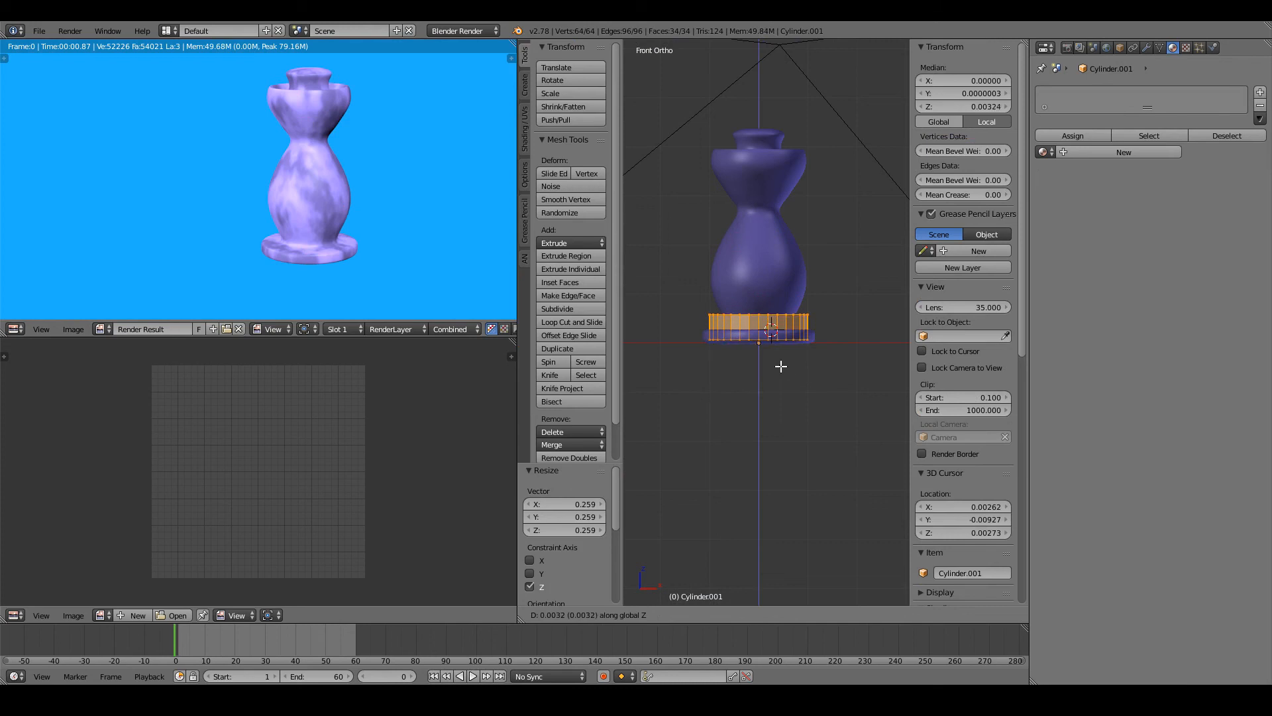
click(780, 366)
scroll(781, 366, up, 2)
middle_drag(781, 365, 781, 384)
scroll(781, 384, up, 1)
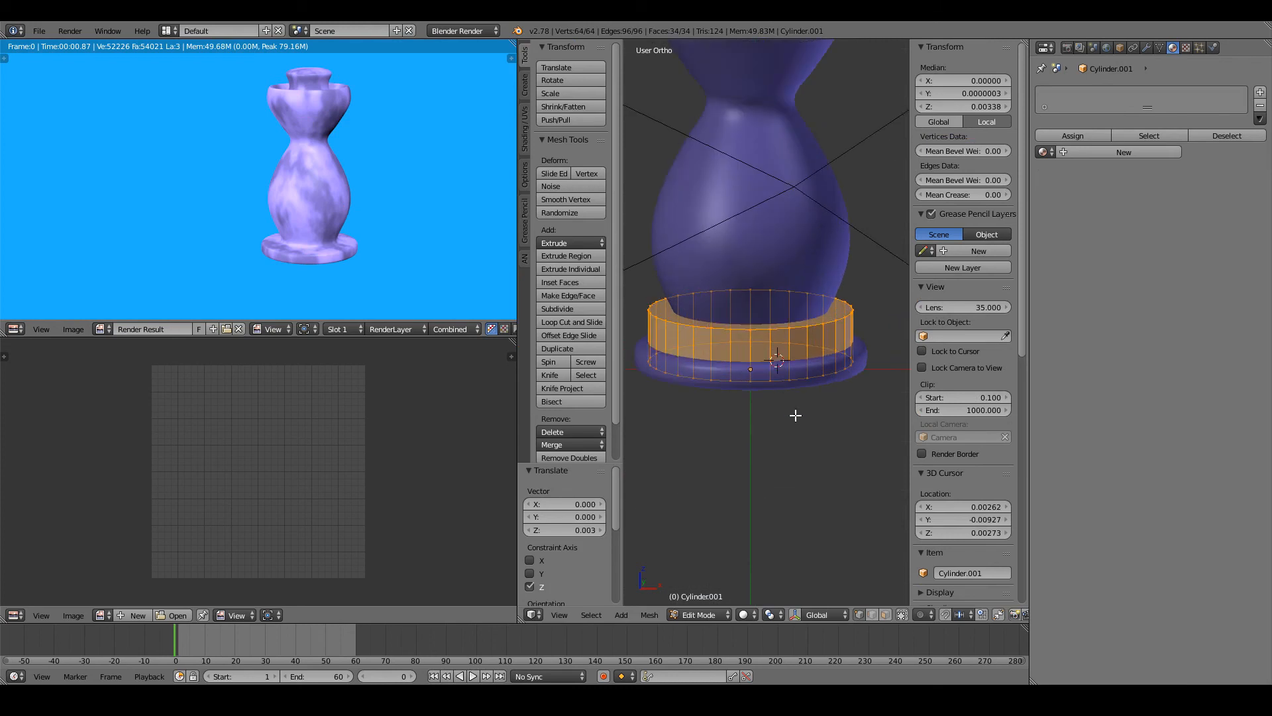
- Thin the cylinder to about half its height and fit it as a narrow collar around the body's lower end, just above the base
key(s)
key(z)
click(792, 403)
key(s)
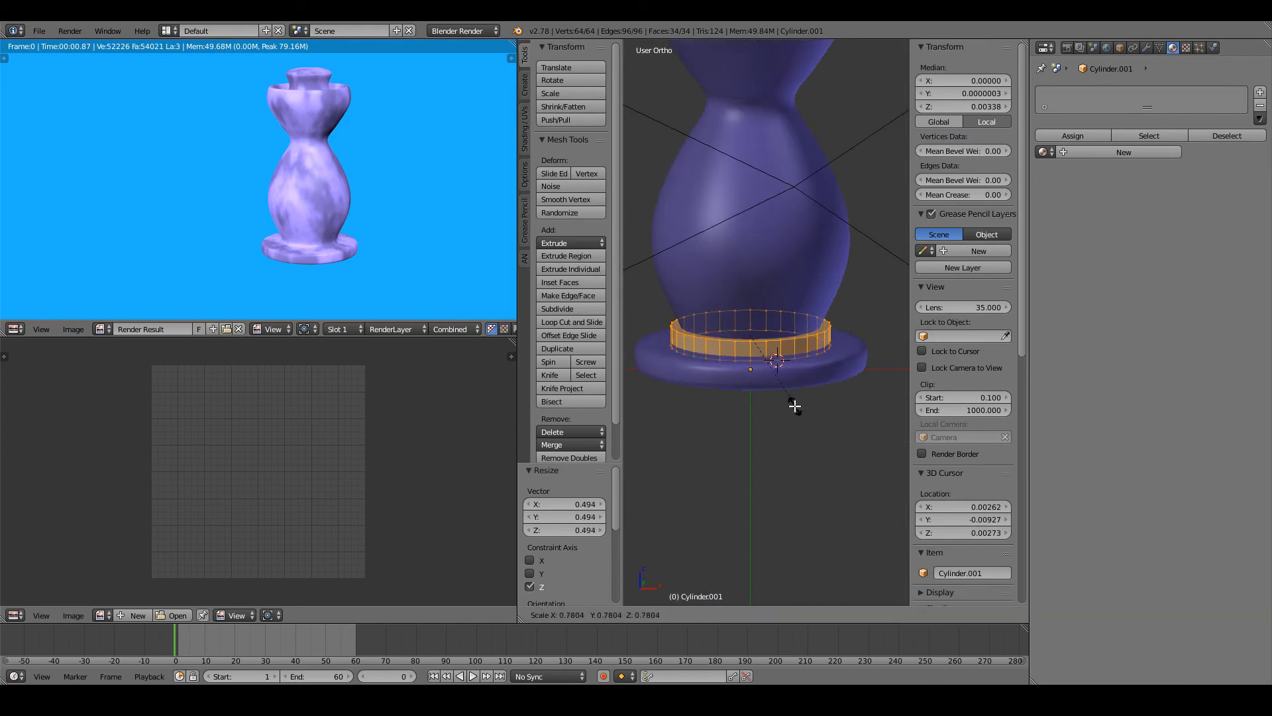
click(781, 397)
key(g)
key(z)
click(781, 393)
key(s)
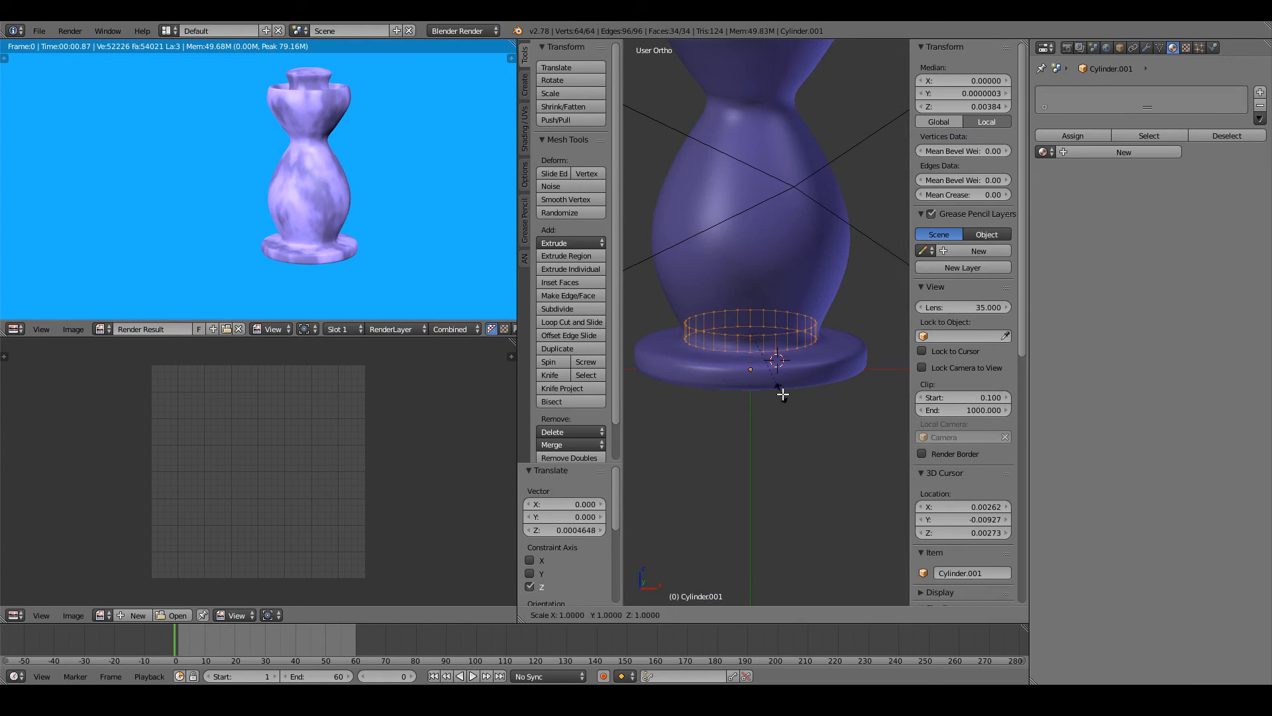
click(789, 394)
scroll(790, 398, up, 4)
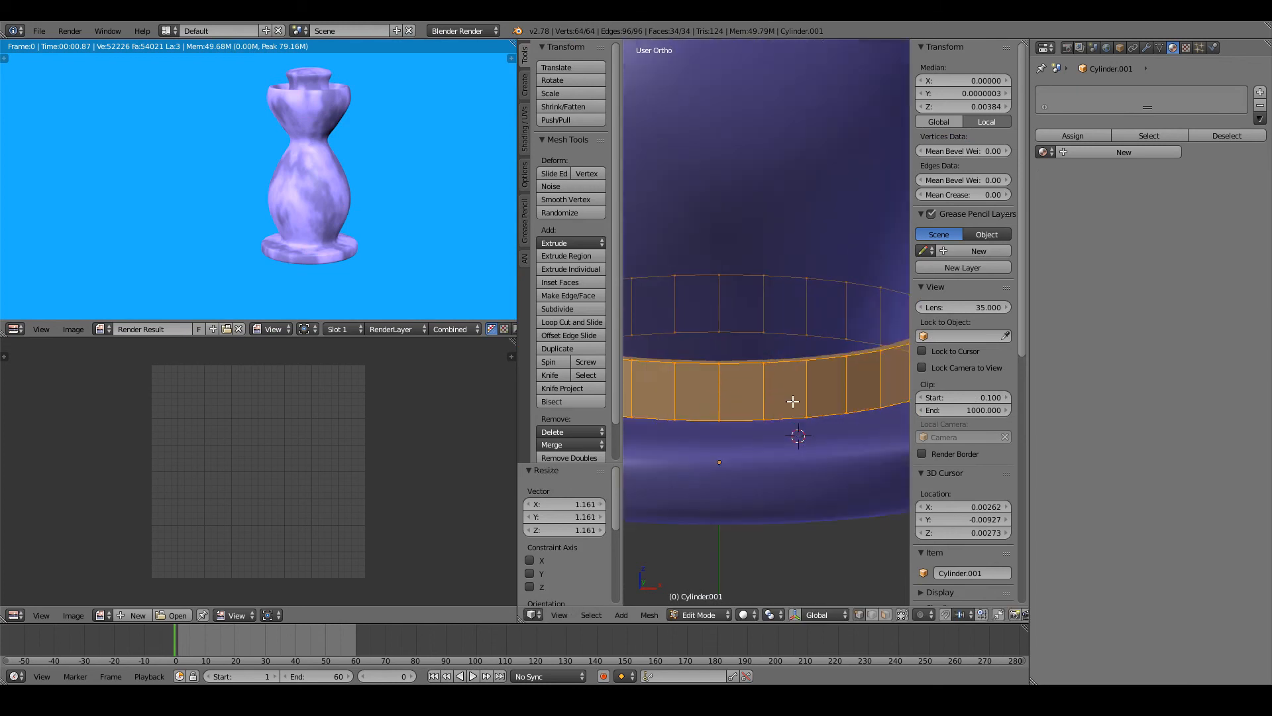
- Delete only the top and bottom cap faces of the collar, keeping their edge loops
scroll(782, 373, down, 2)
alt+right_click(746, 351)
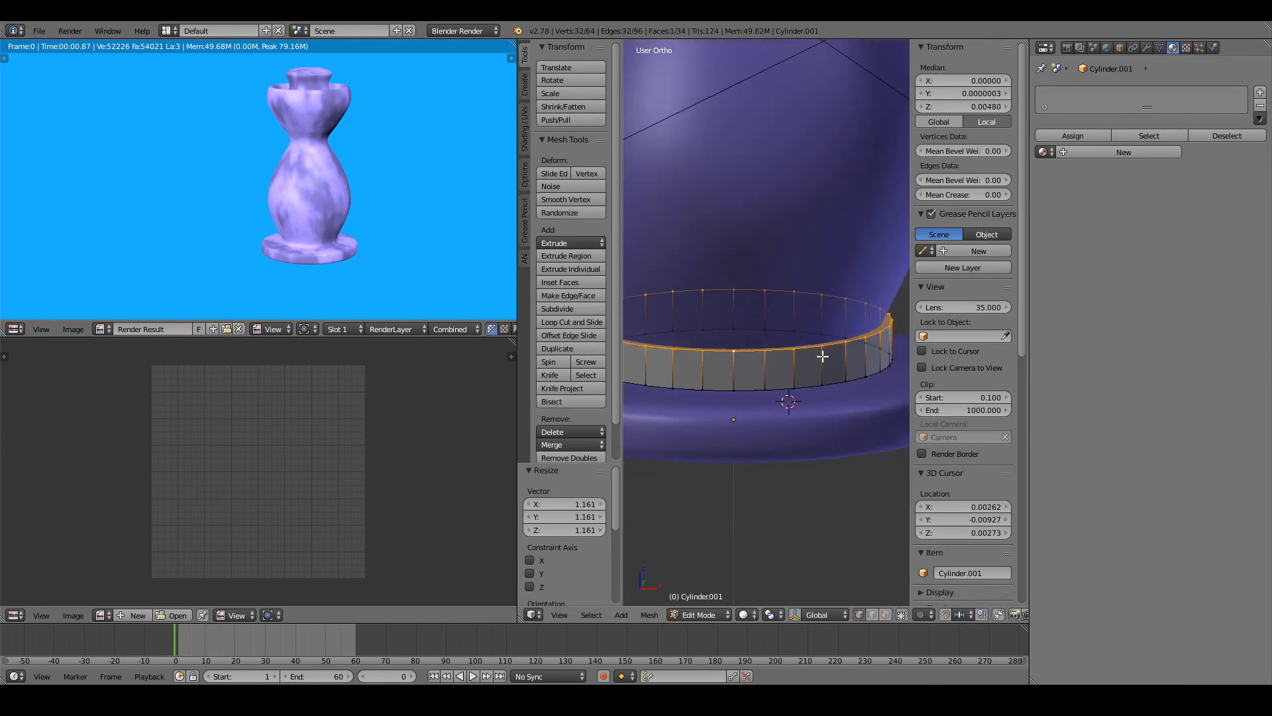
key(x)
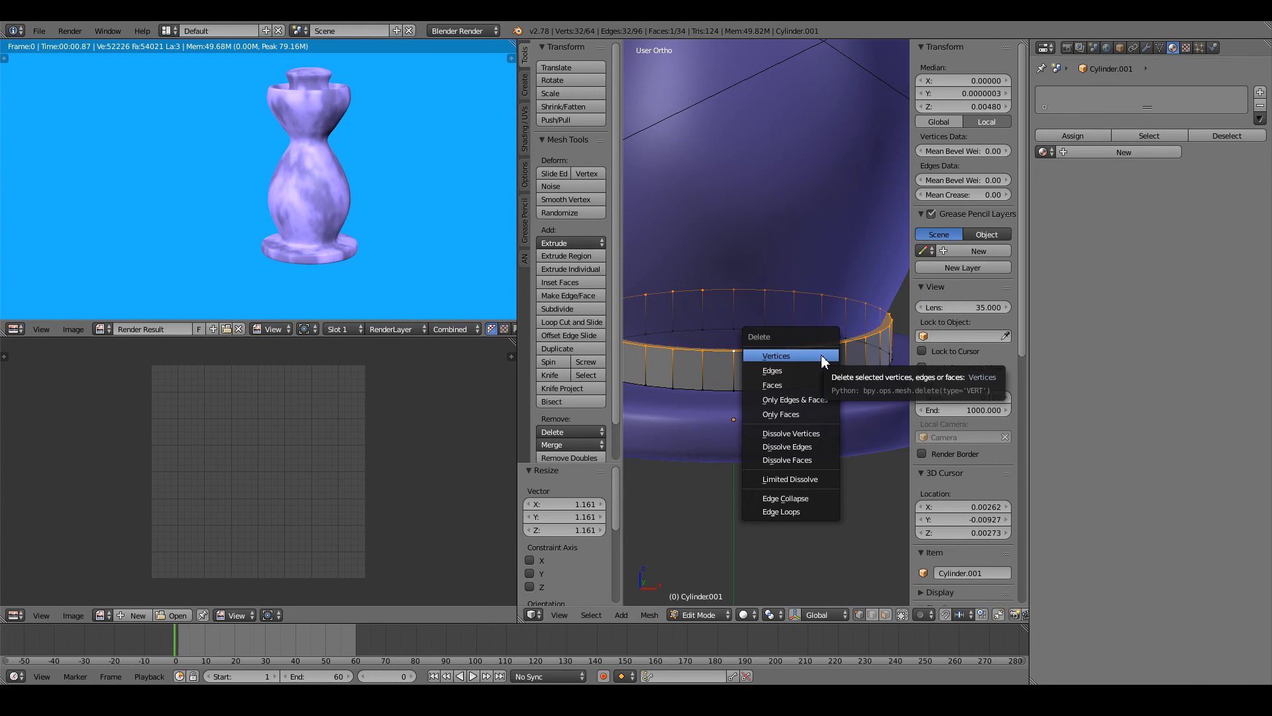
click(804, 416)
alt+right_click(792, 397)
key(x)
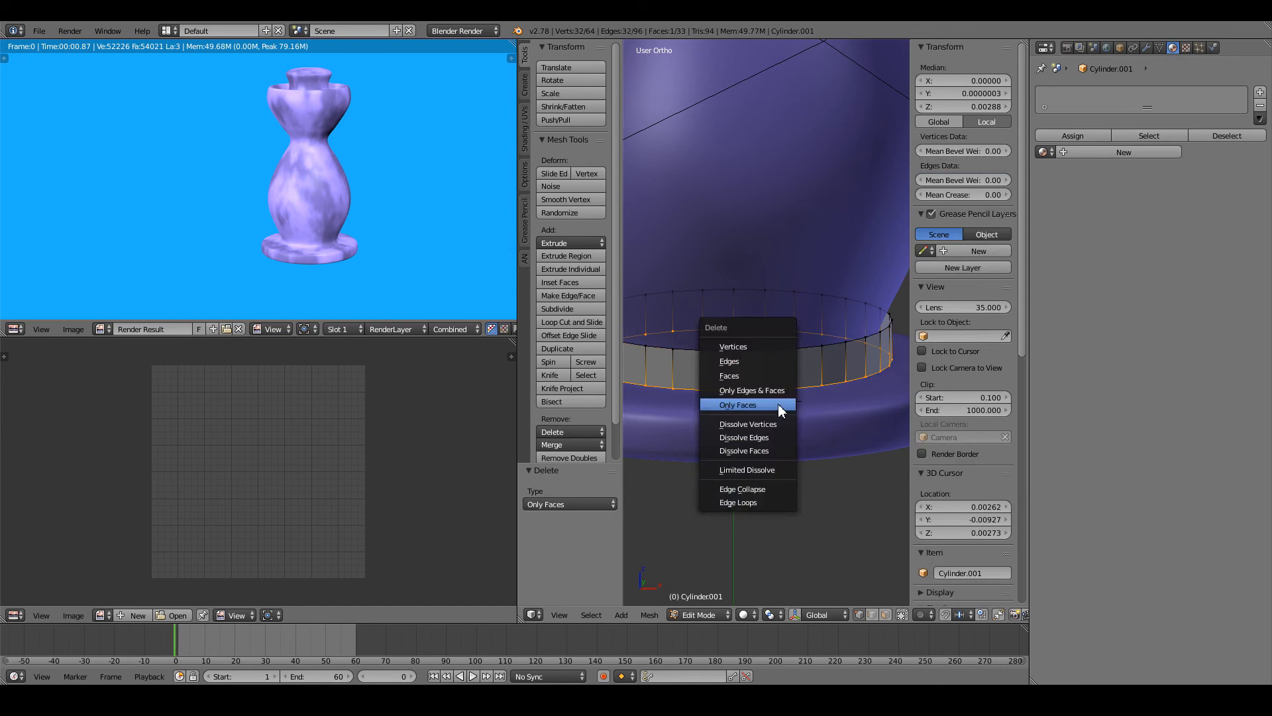
click(781, 411)
- Extrude the collar's top edge loop inward twice, scaling to about 0.74 and then about 0.86
key(e)
right_click(847, 376)
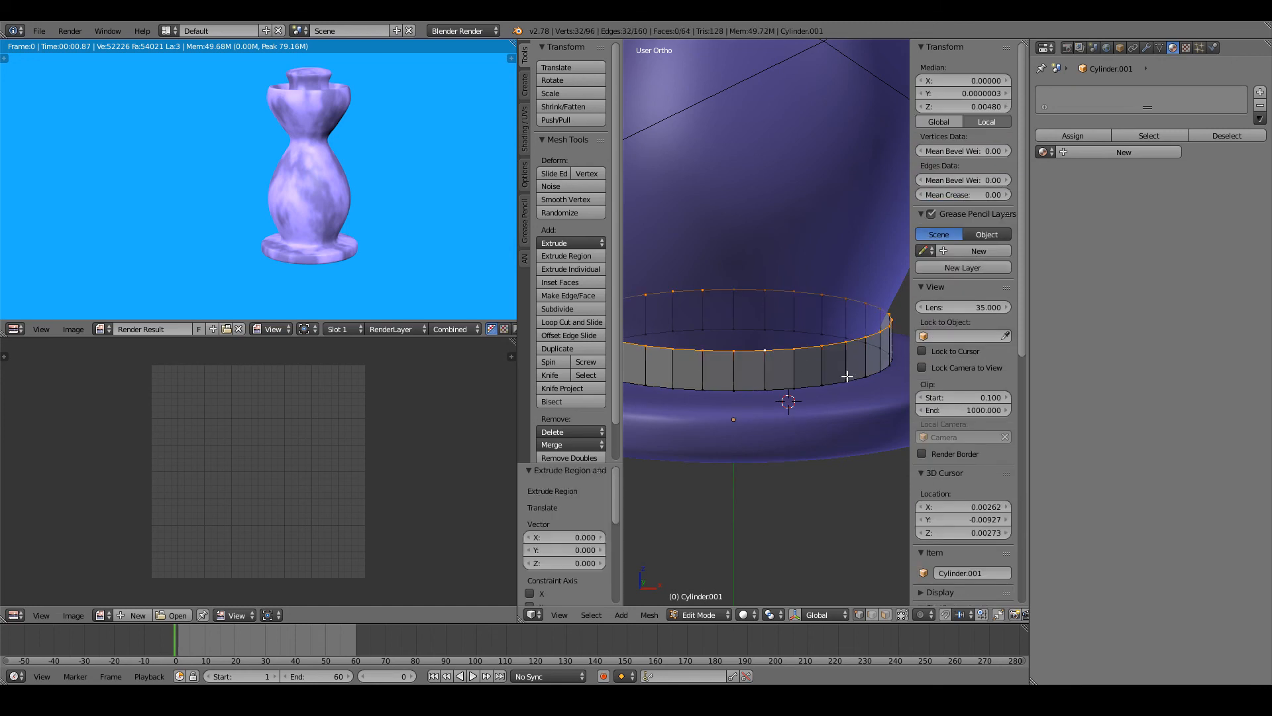
key(s)
click(818, 358)
key(e)
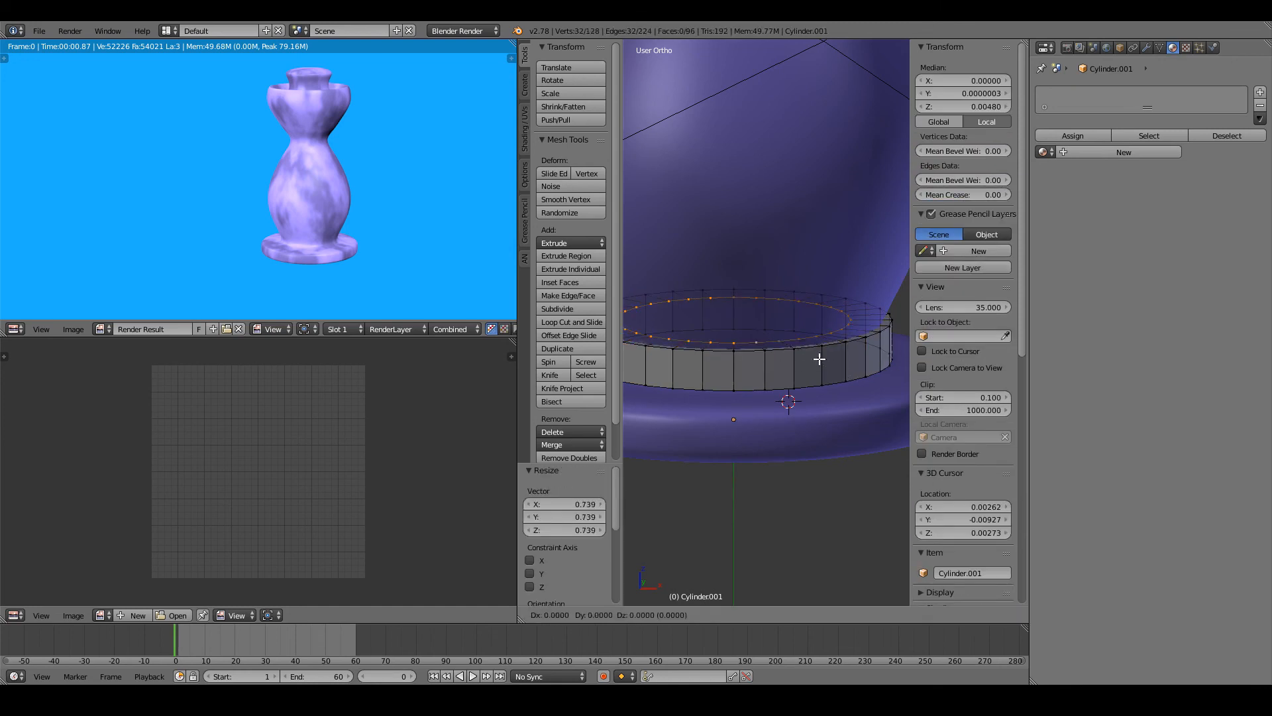
key(s)
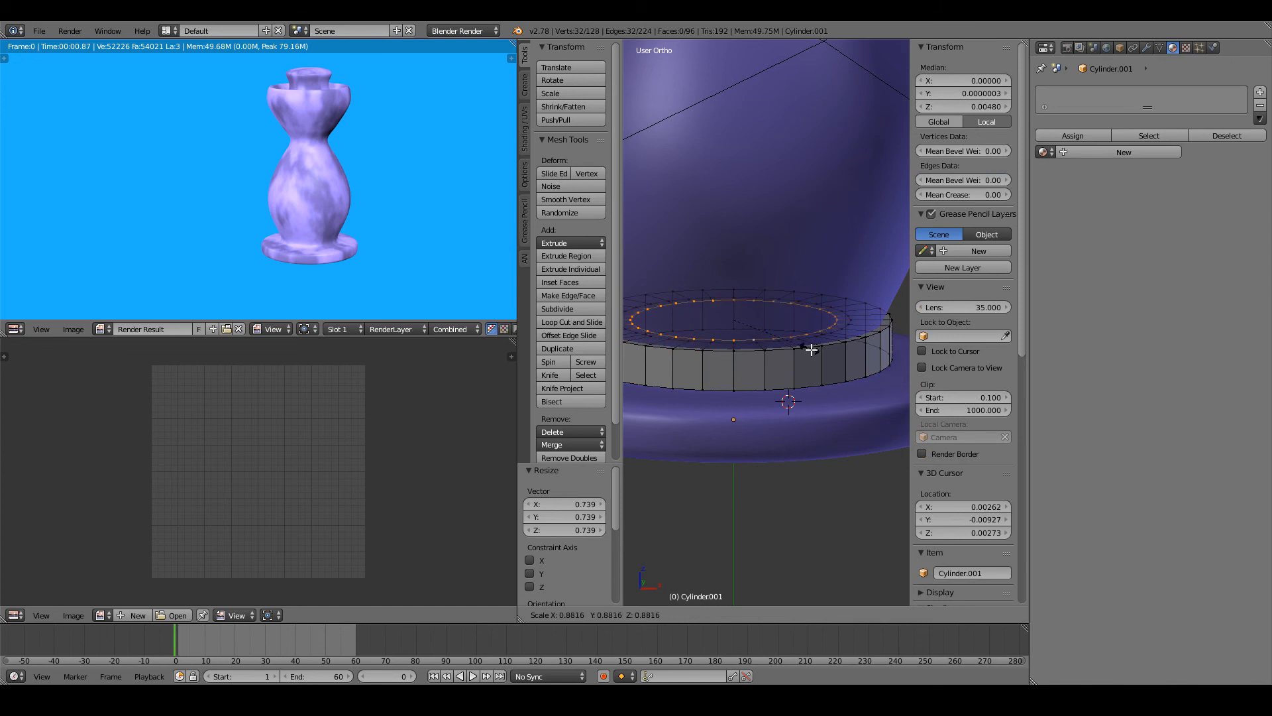
click(810, 349)
key(period)
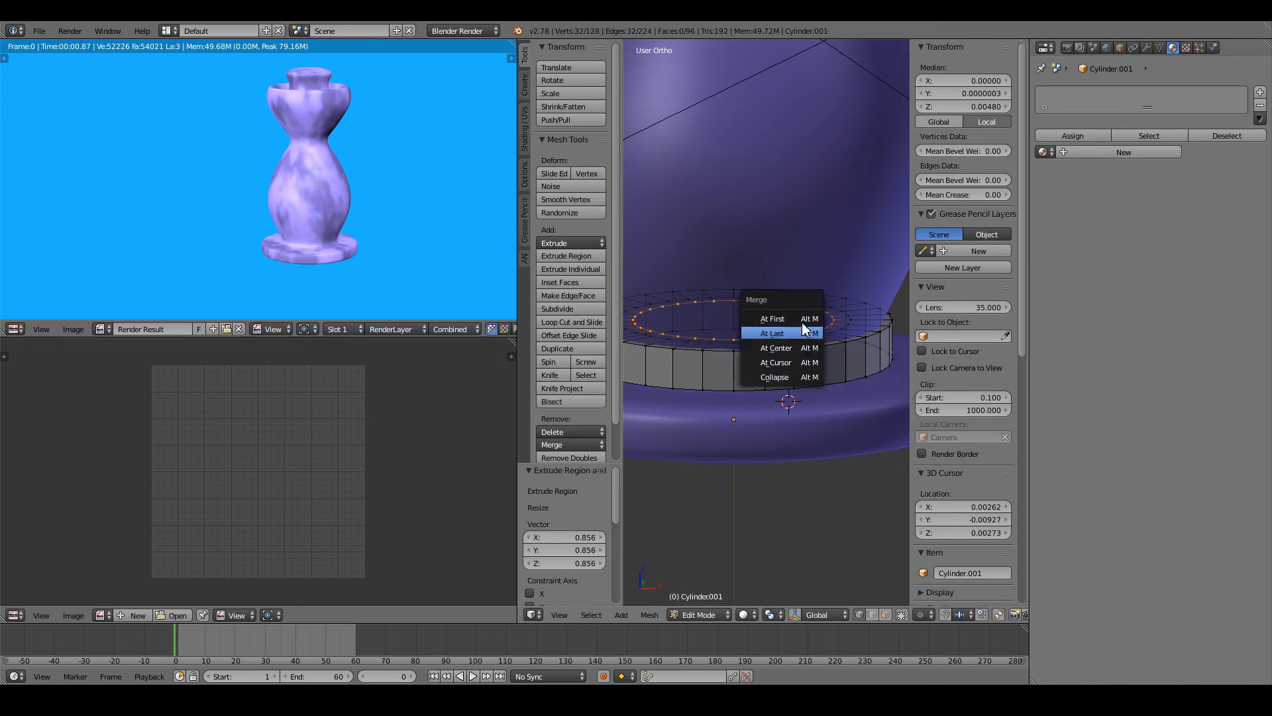
click(825, 495)
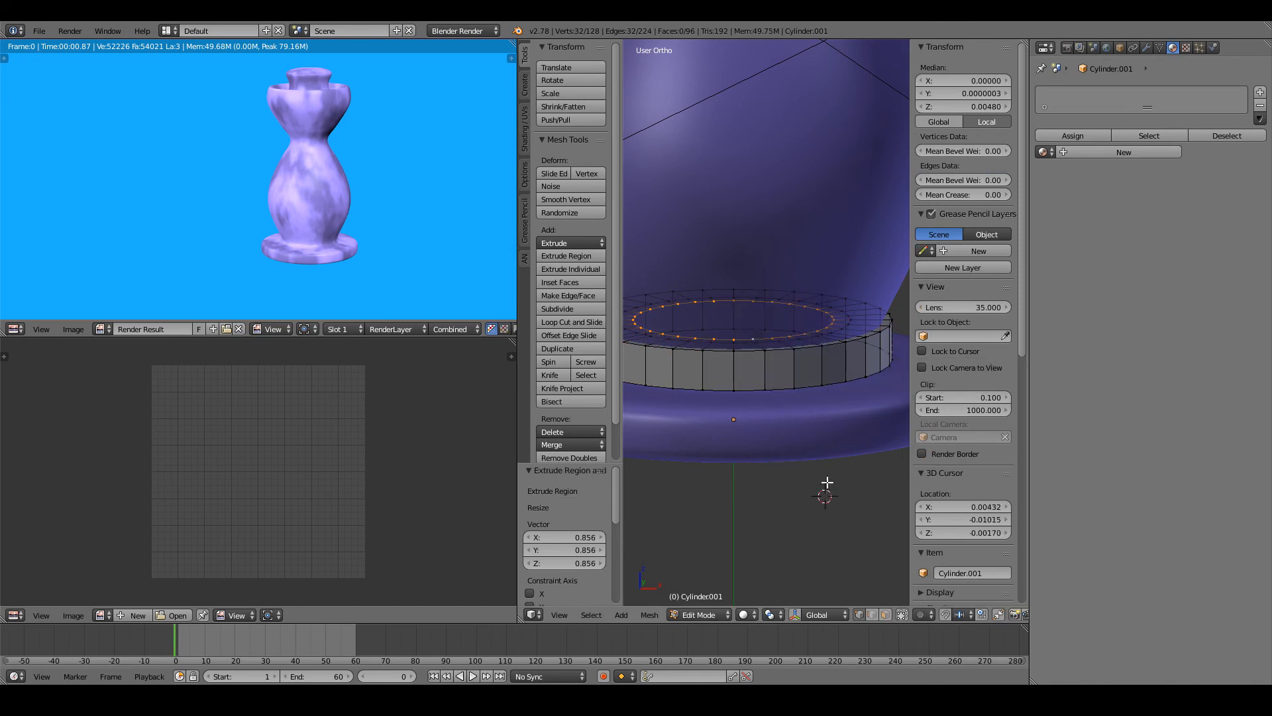
key(x)
click(815, 446)
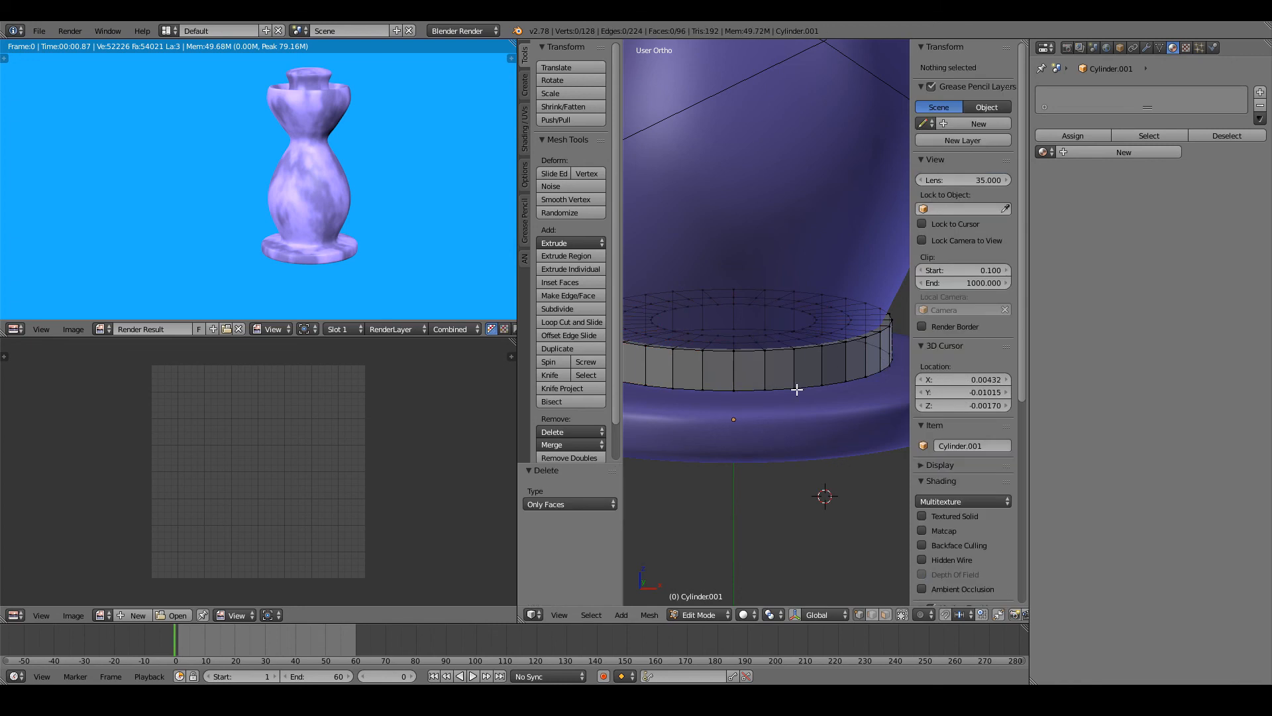
- Extrude the collar's bottom edge loop and scale it inward to about 0.73
alt+right_click(797, 390)
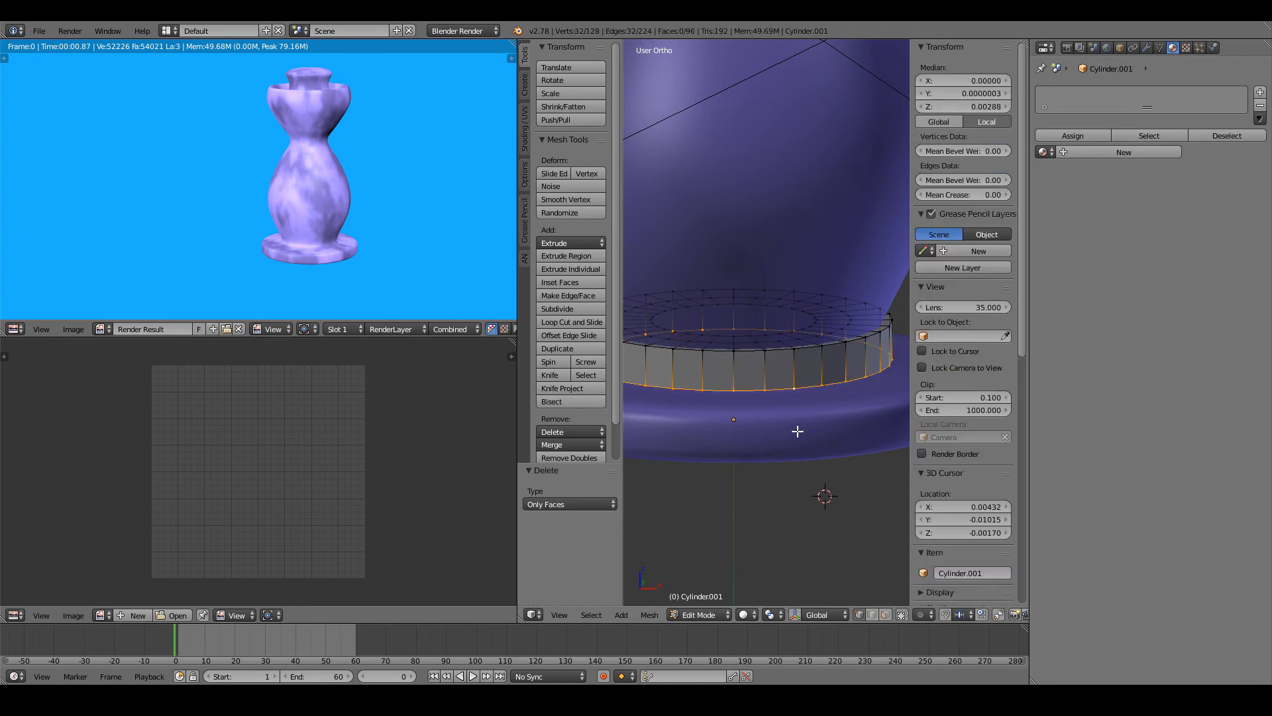
key(e)
right_click(797, 431)
key(s)
click(783, 409)
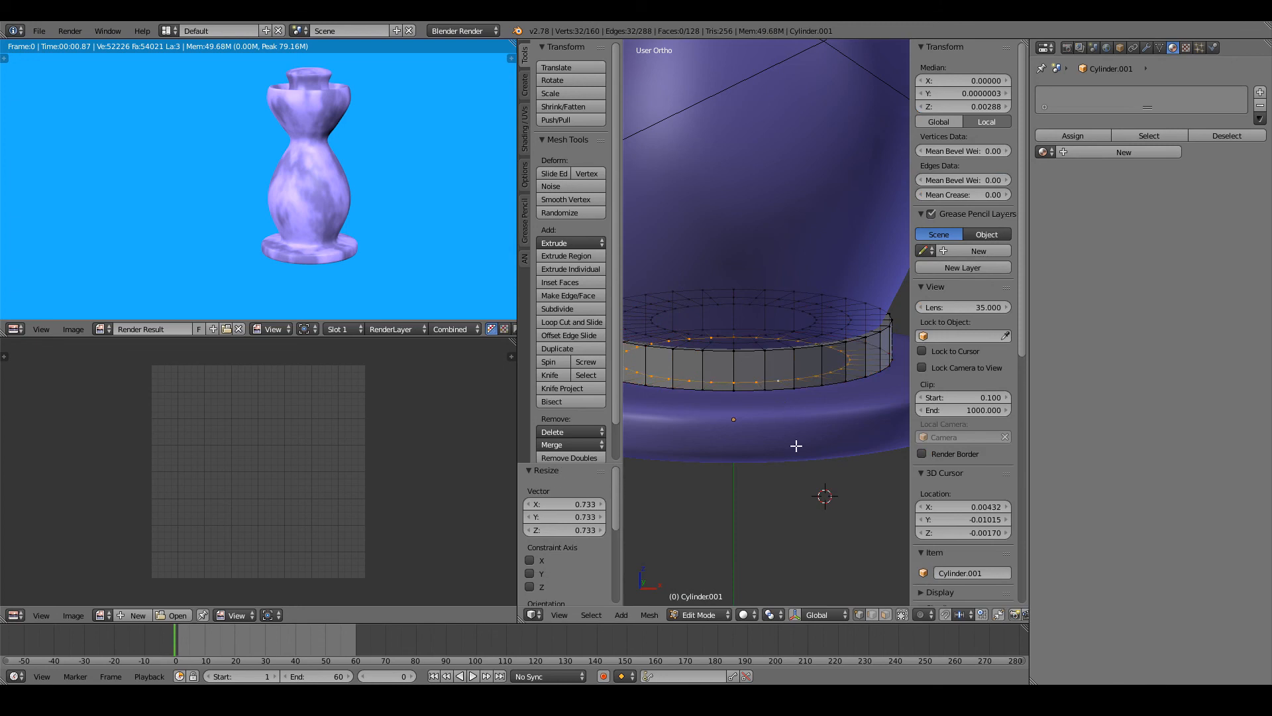
- Return to Object Mode in front view and apply smooth shading to the collar
middle_drag(795, 446, 783, 424)
key(KP_1)
key(Tab)
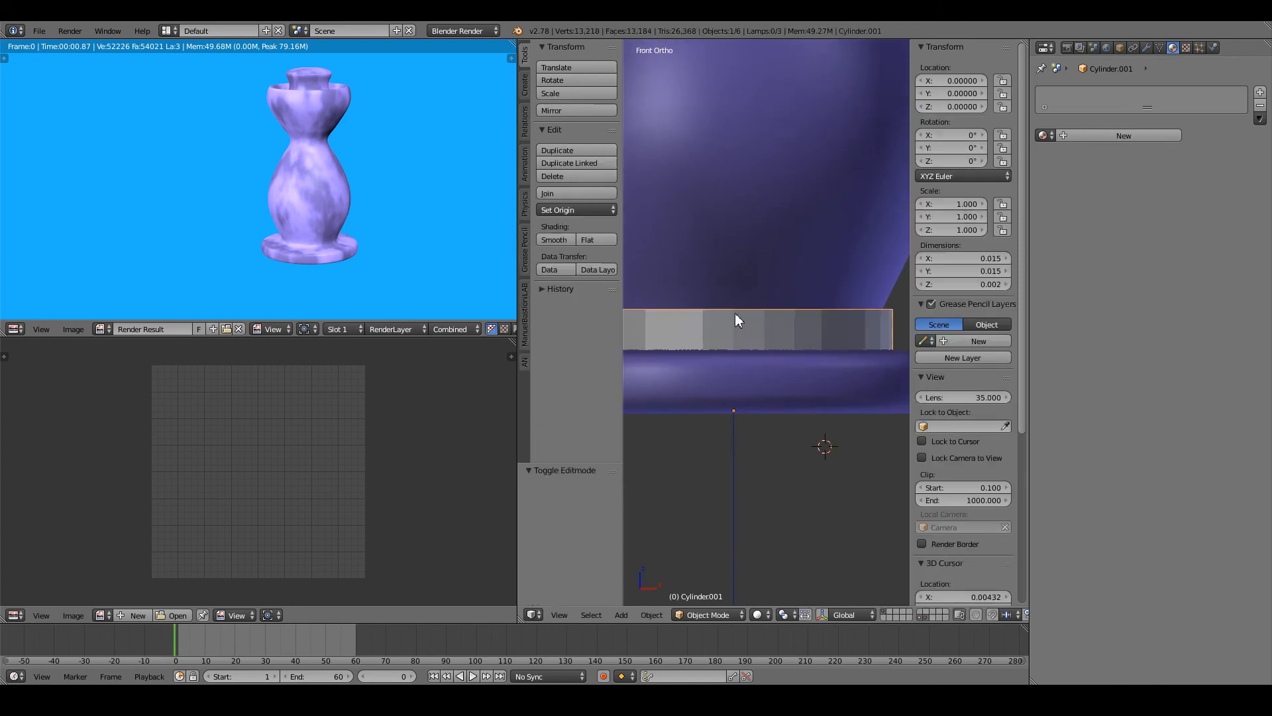
key(t)
scroll(698, 273, down, 4)
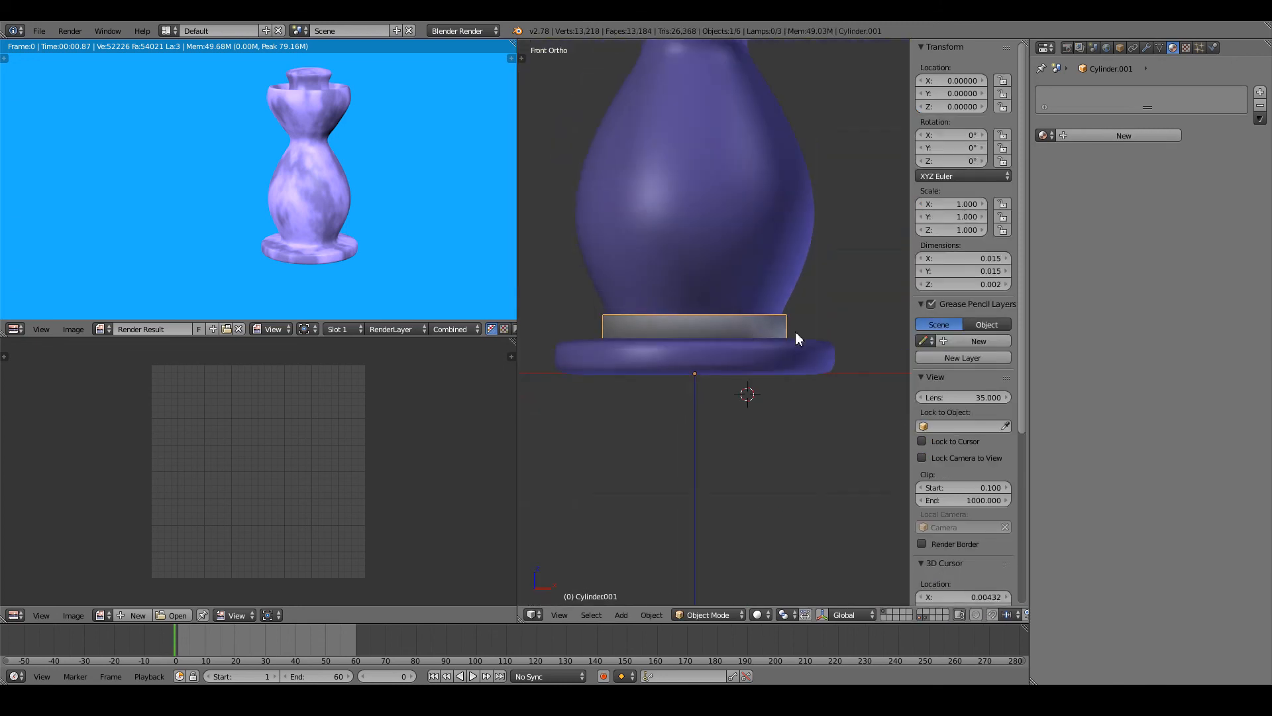
scroll(742, 361, up, 2)
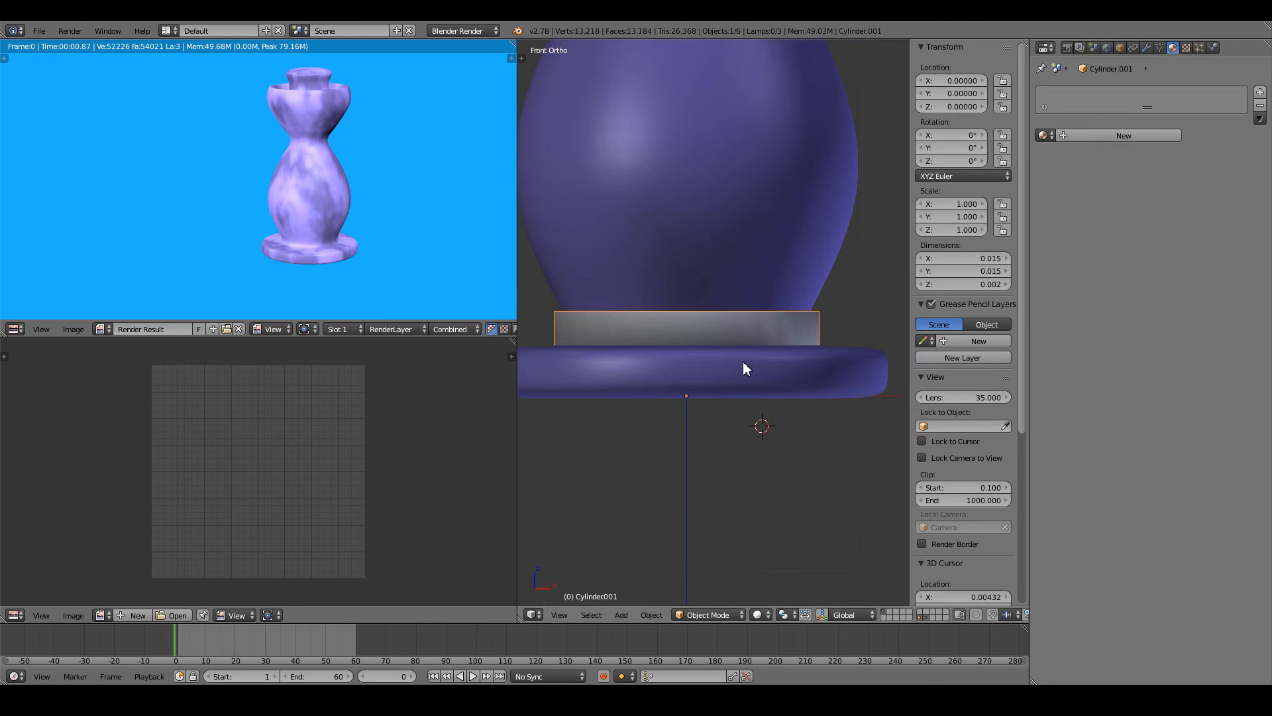
- Add a Subdivision Surface modifier to the collar
click(1147, 48)
click(1075, 92)
click(1023, 324)
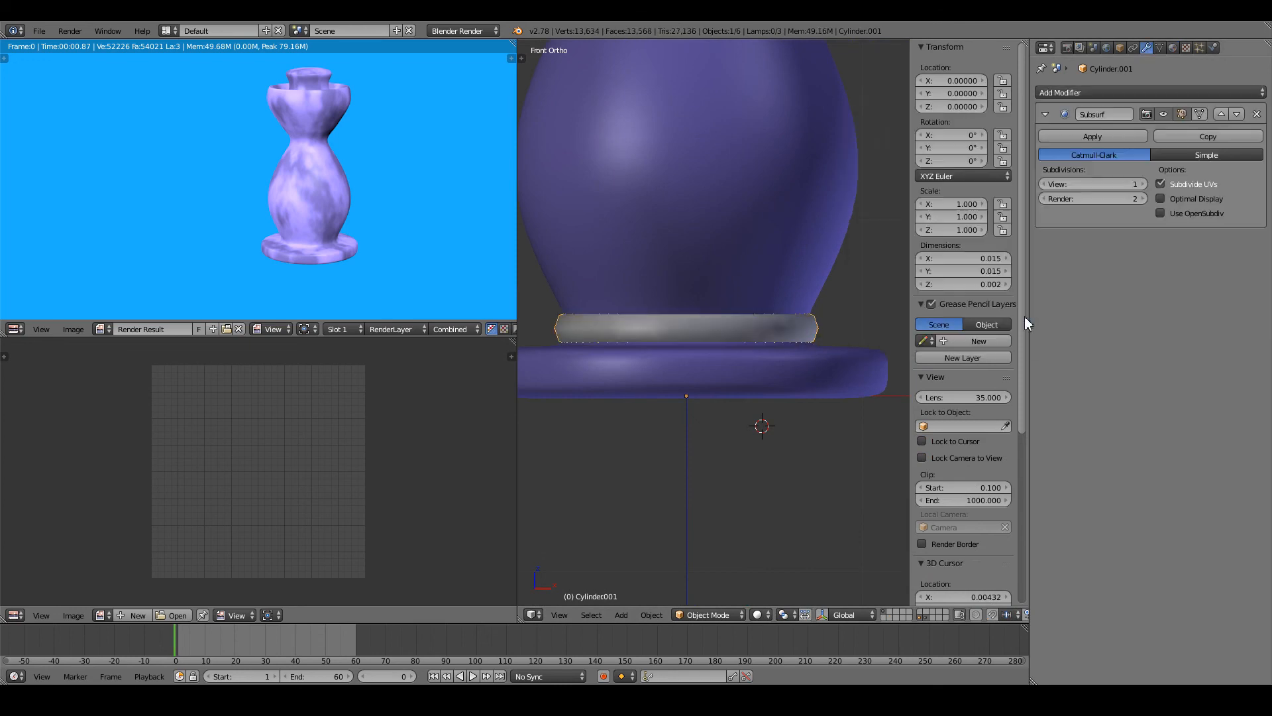
scroll(812, 365, up, 2)
scroll(811, 365, down, 2)
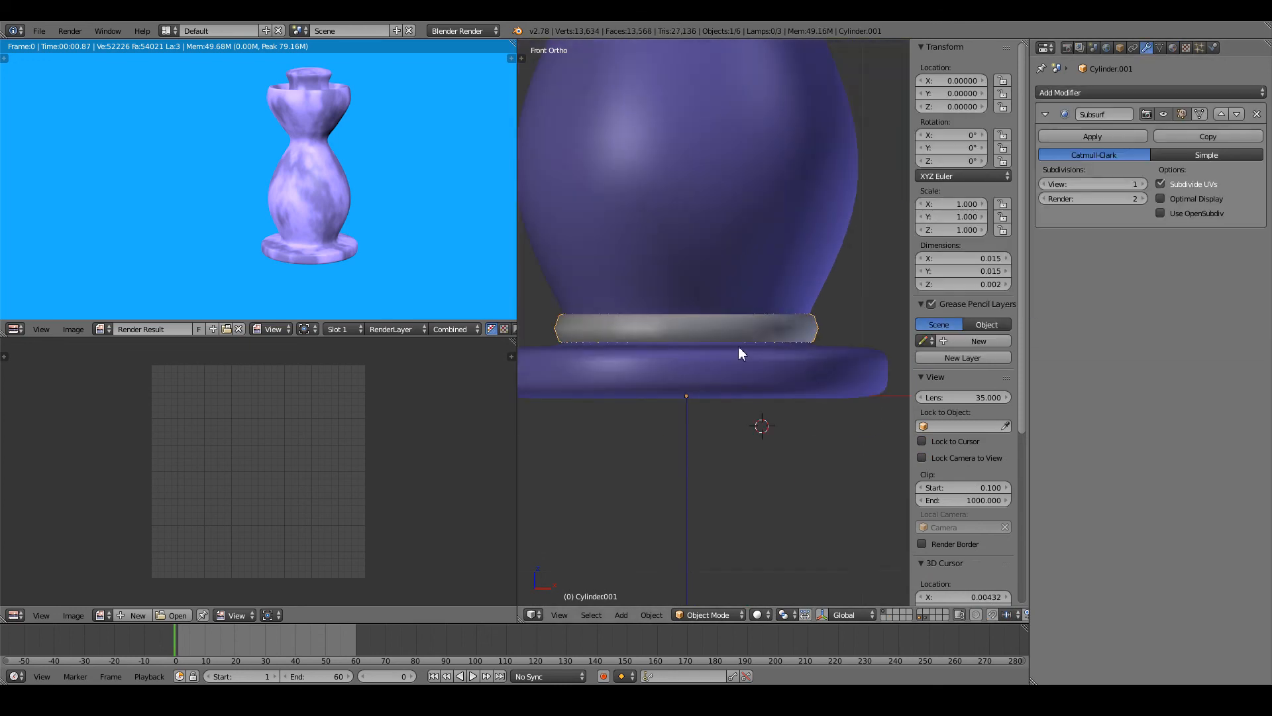
- Create a new material on the collar with specular intensity 0 and diffuse intensity 1
click(1172, 47)
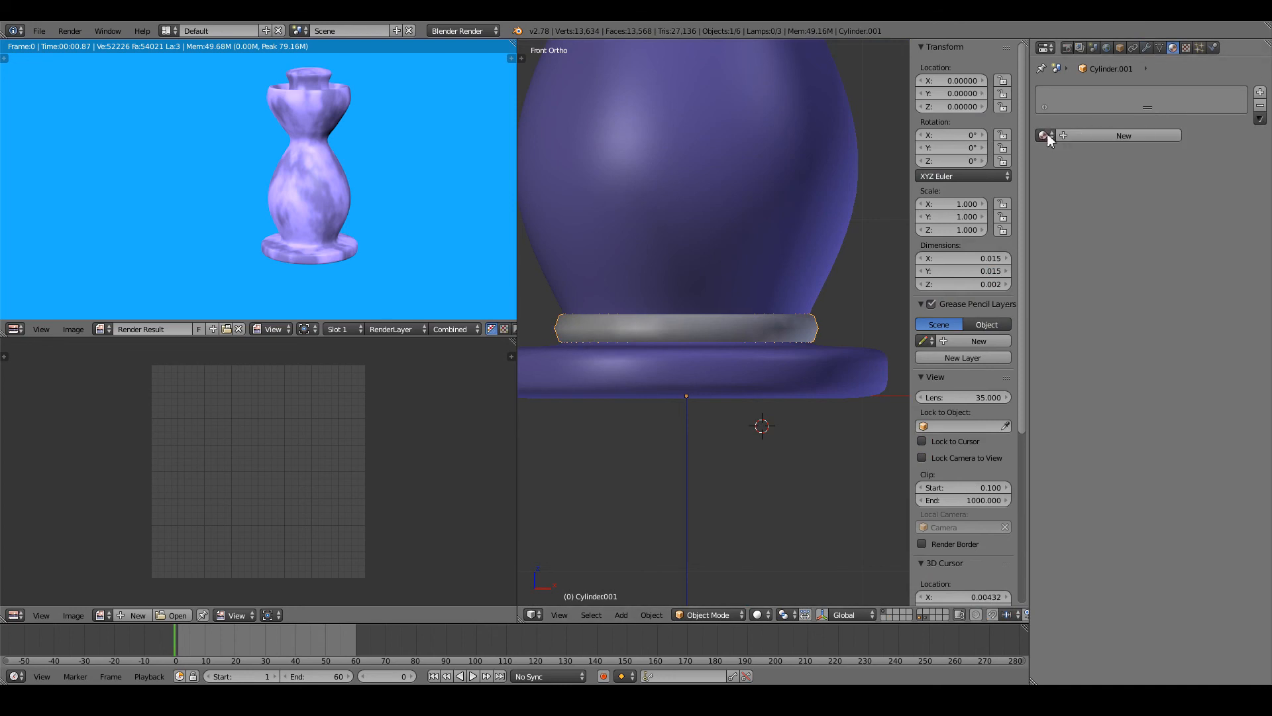
click(1093, 135)
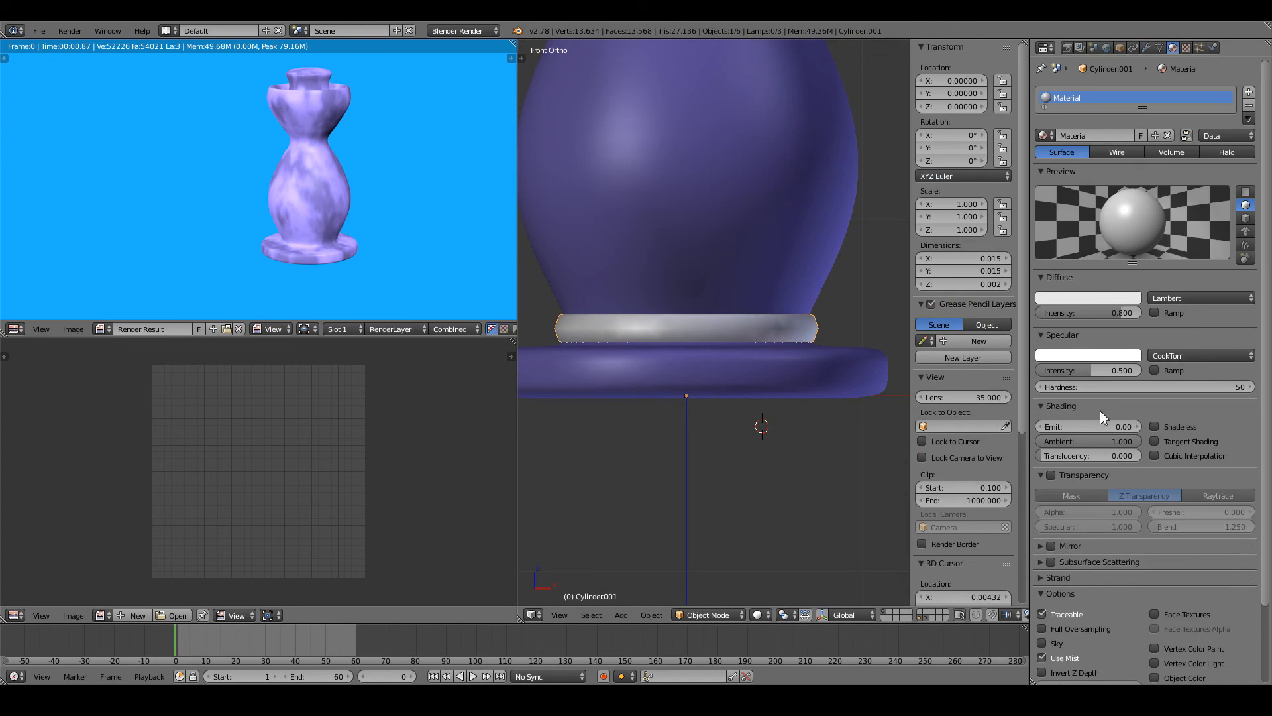
drag(1090, 370, 1036, 370)
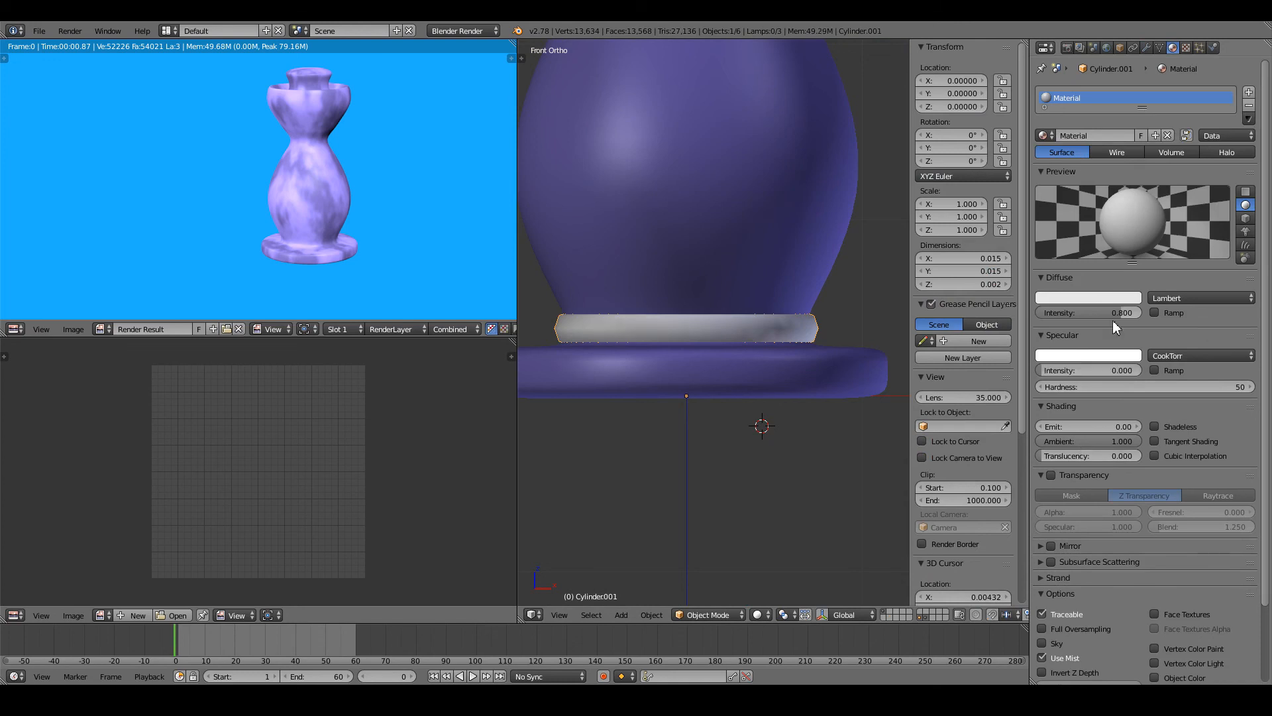
drag(1113, 313, 1142, 312)
- Scale the collar's whole mesh up to about 1.06 in Edit Mode
scroll(805, 385, up, 2)
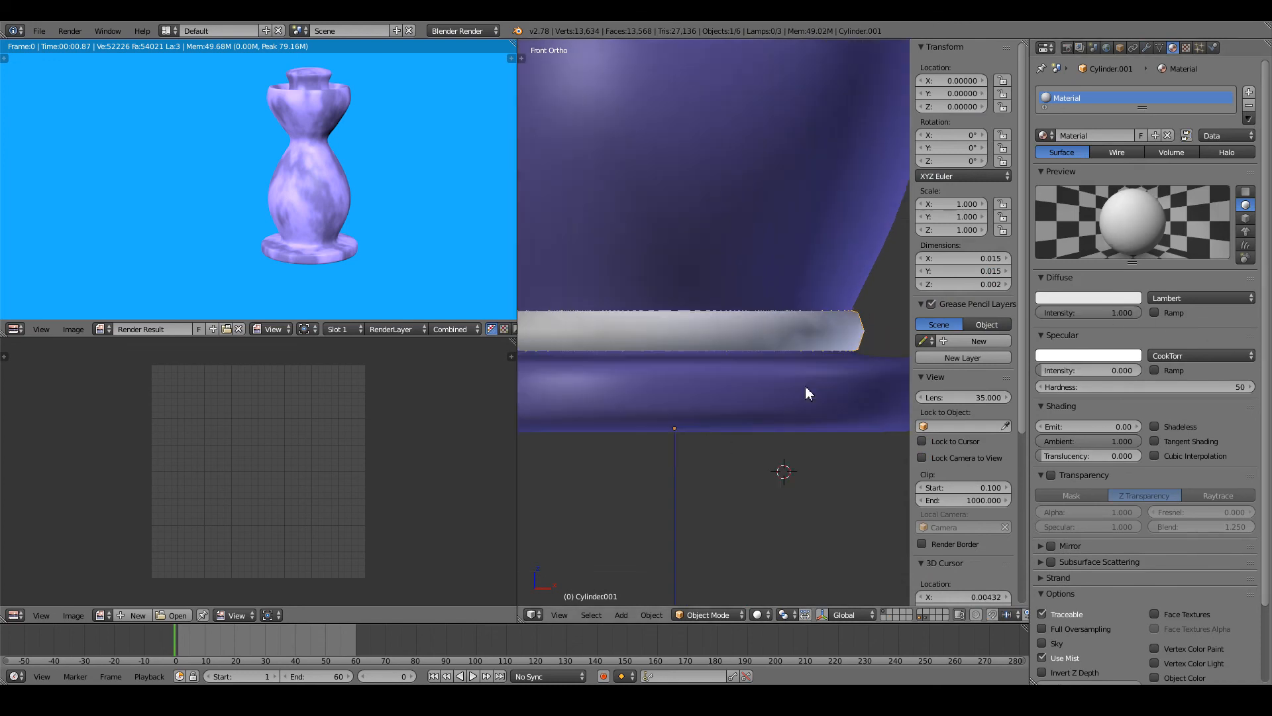
scroll(805, 386, down, 2)
key(s)
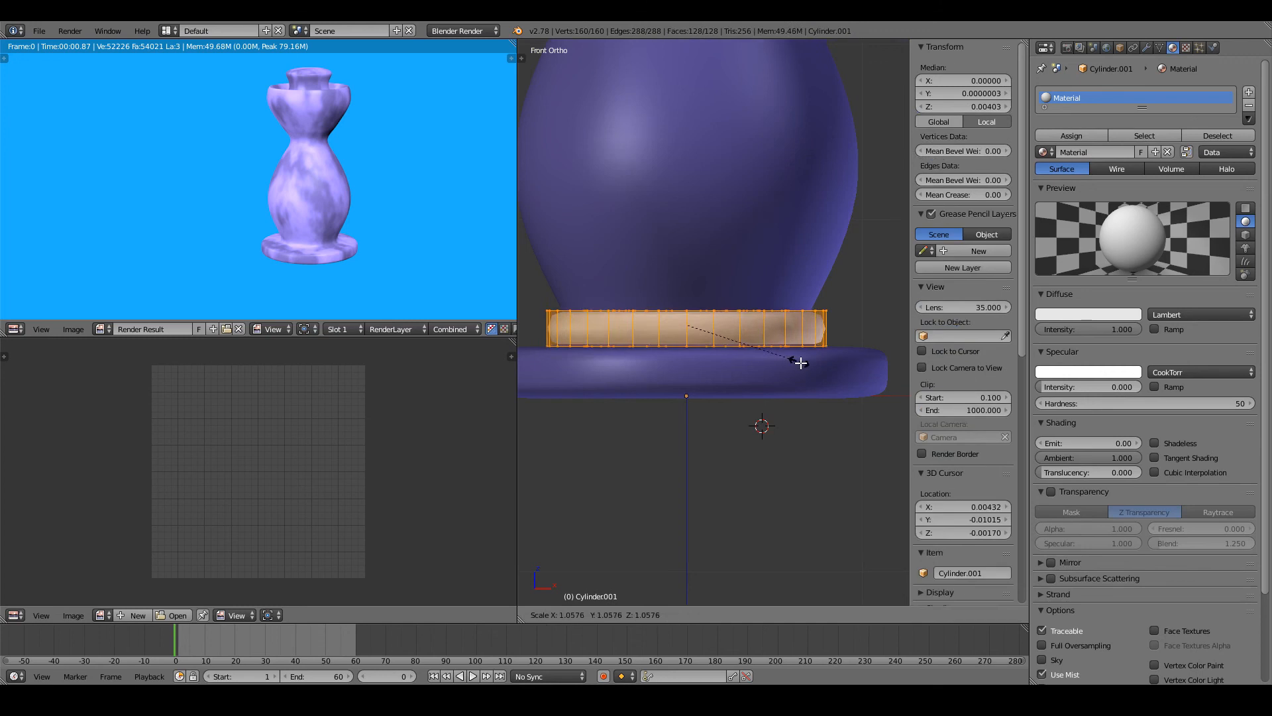
click(799, 362)
middle_drag(800, 362, 646, 378)
- Set the collar's Subdivision Surface levels to 3 for both view and render
click(1146, 47)
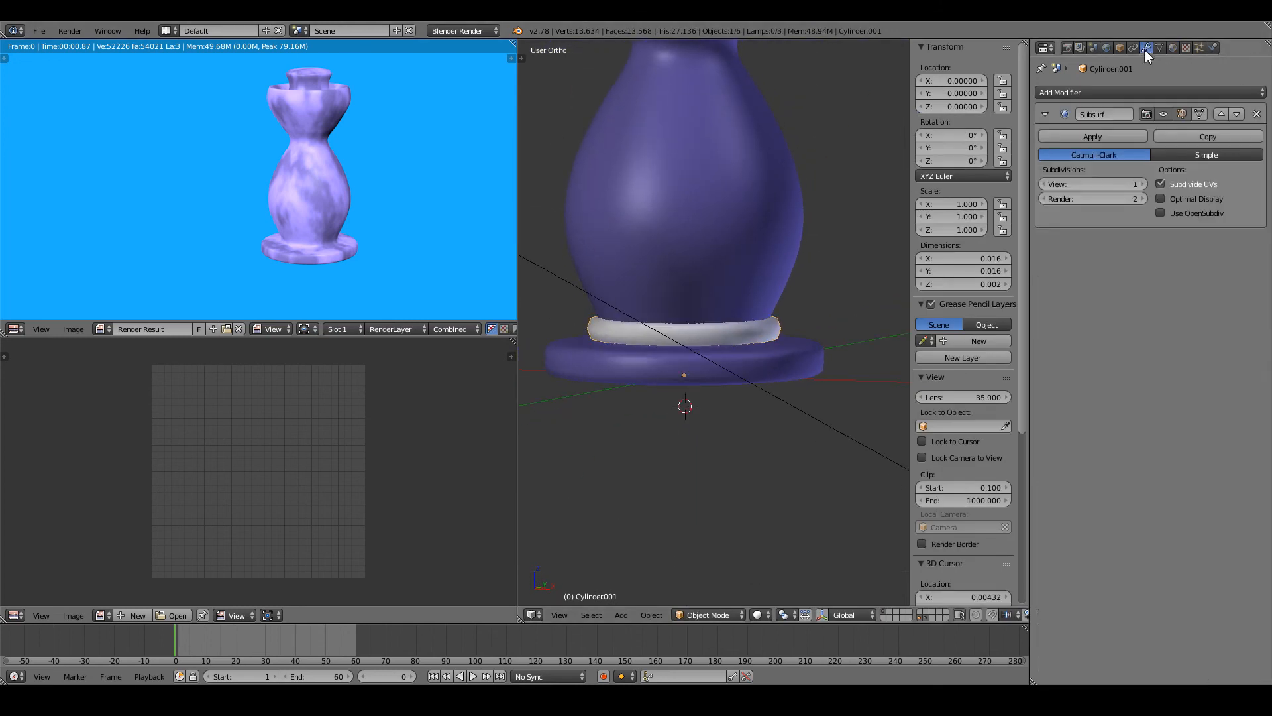
click(1142, 184)
click(1143, 184)
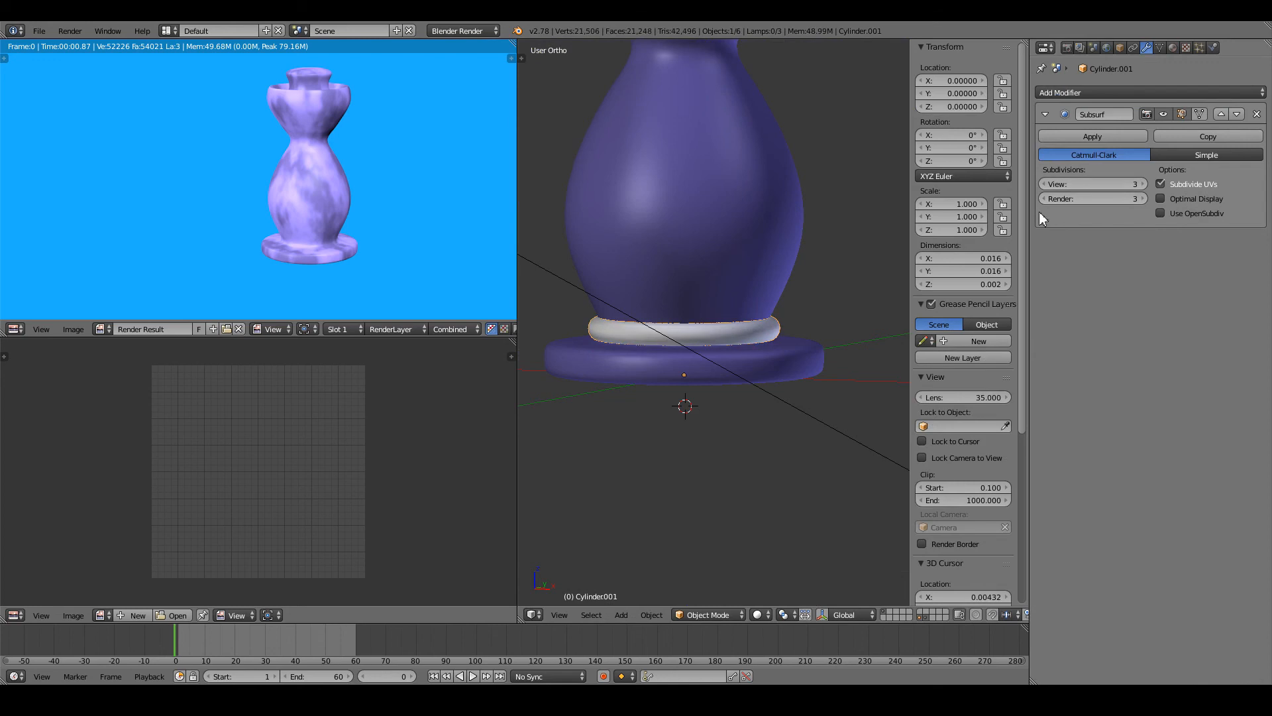
- Save the file over the existing one and render the scene
key(ctrl+s)
click(832, 285)
key(F12)
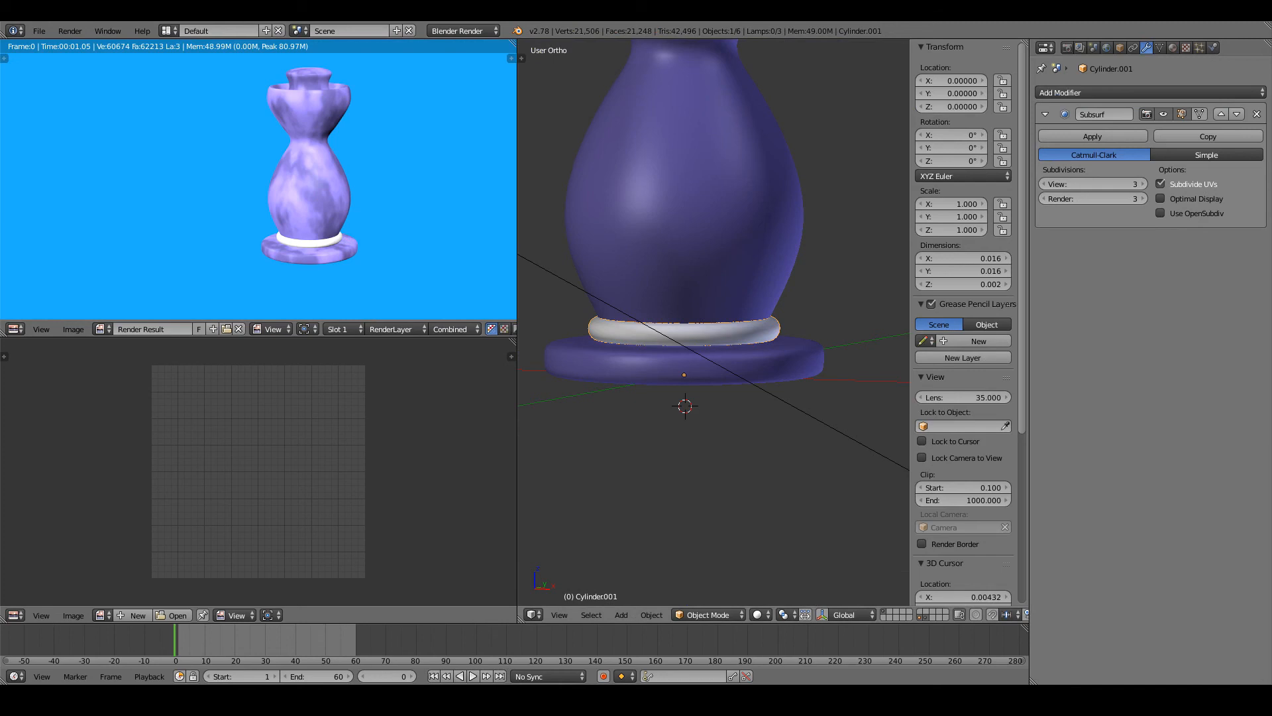
- Duplicate the collar and move the copy about 0.0233 up along Z to the piece's neck
scroll(796, 352, down, 3)
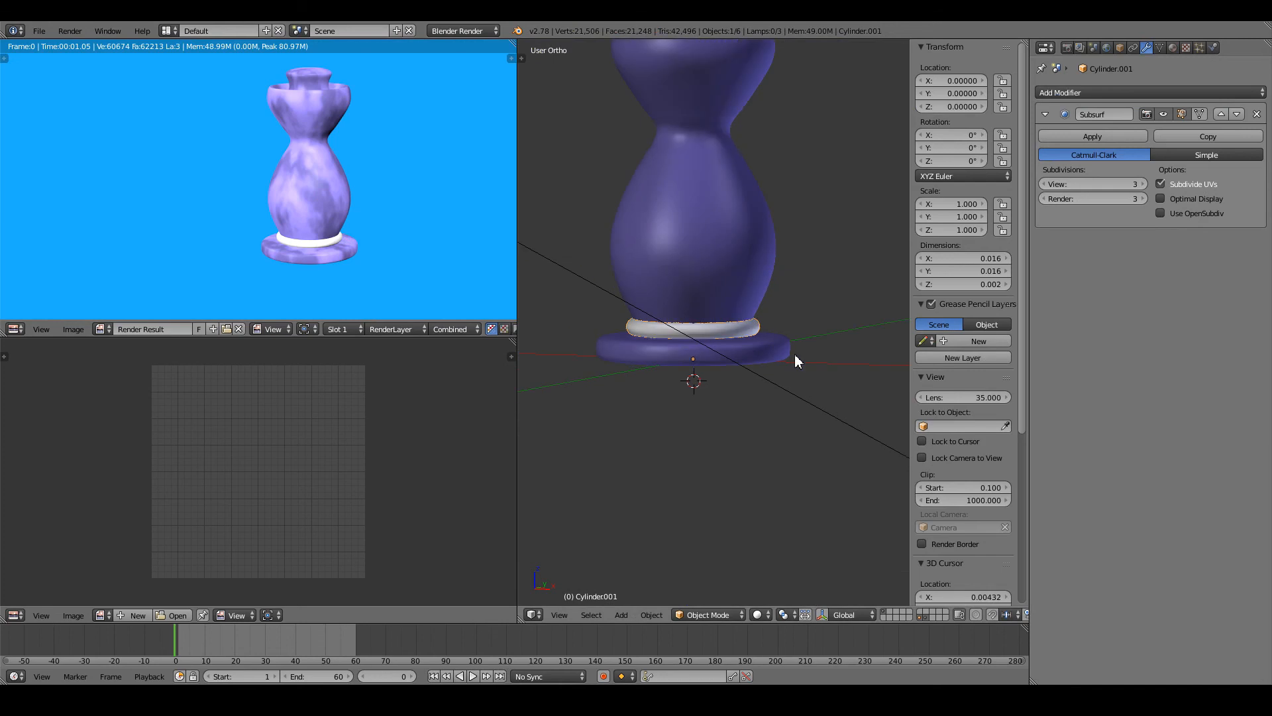
key(shift+d)
key(z)
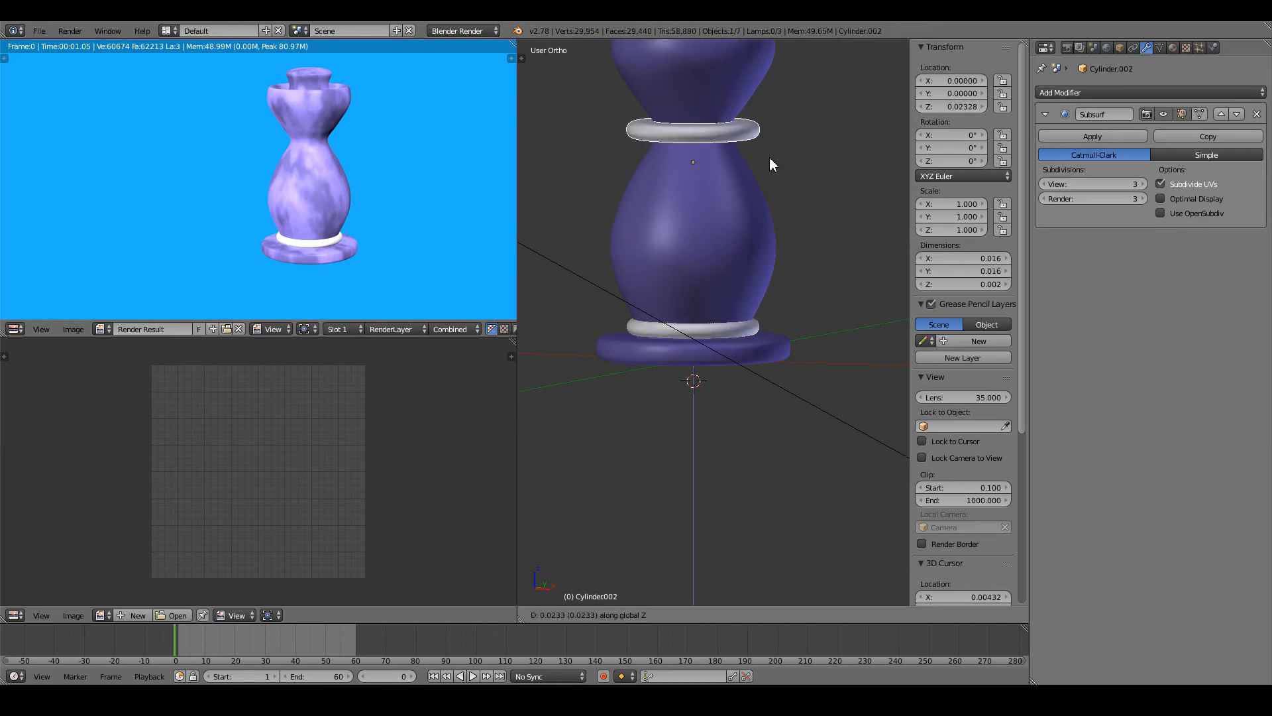
click(769, 157)
- Scale the neck ring's mesh down to about 0.78, return to Object Mode and render the scene
key(Tab)
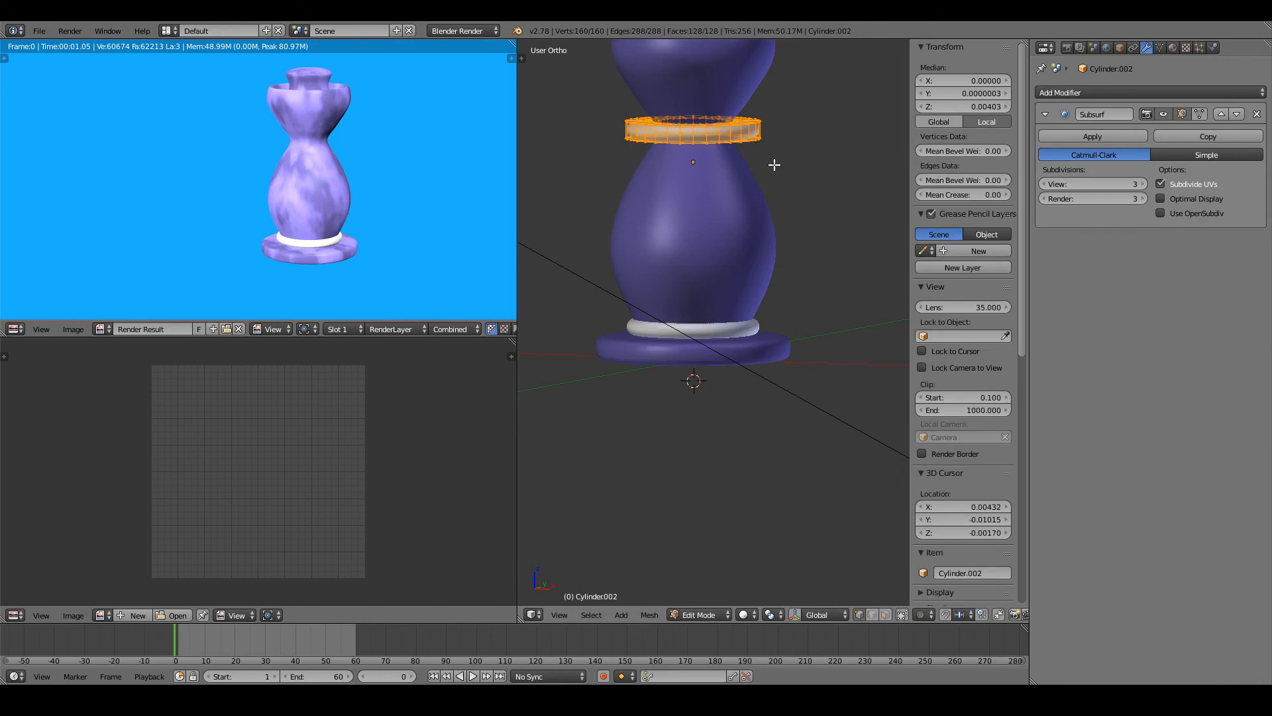
key(s)
click(804, 174)
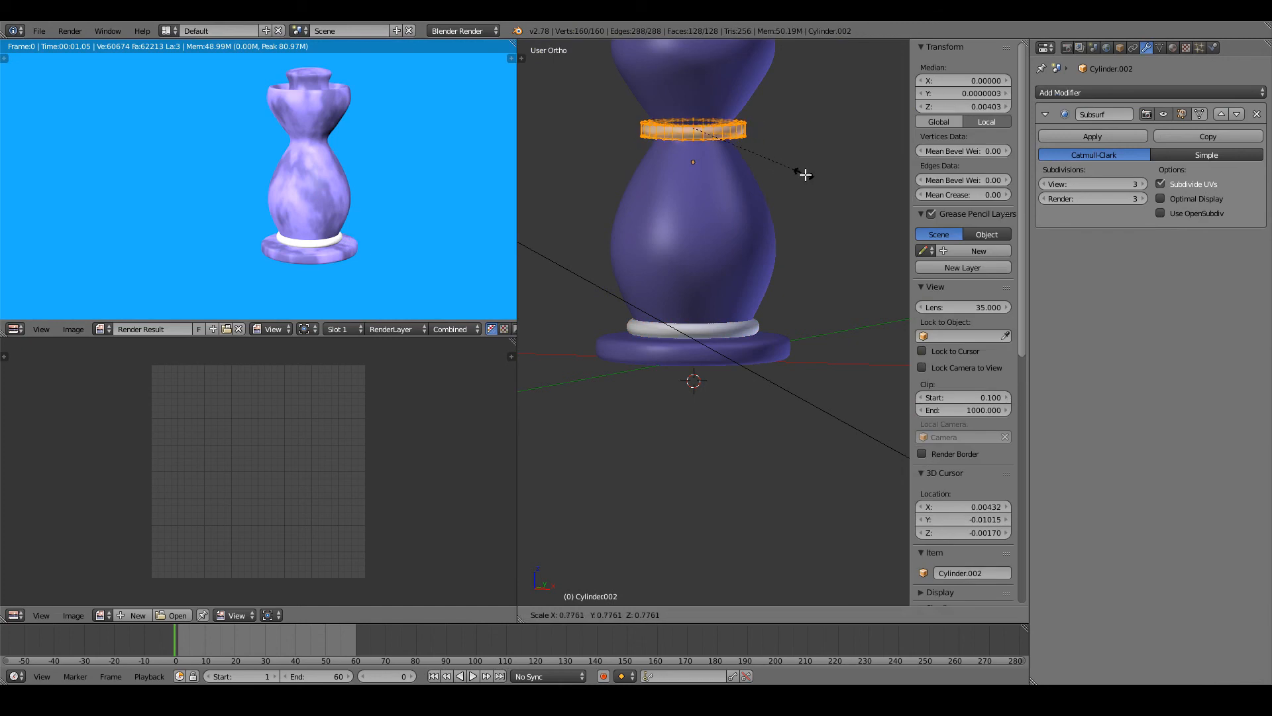
key(Tab)
scroll(803, 175, up, 3)
scroll(745, 296, down, 3)
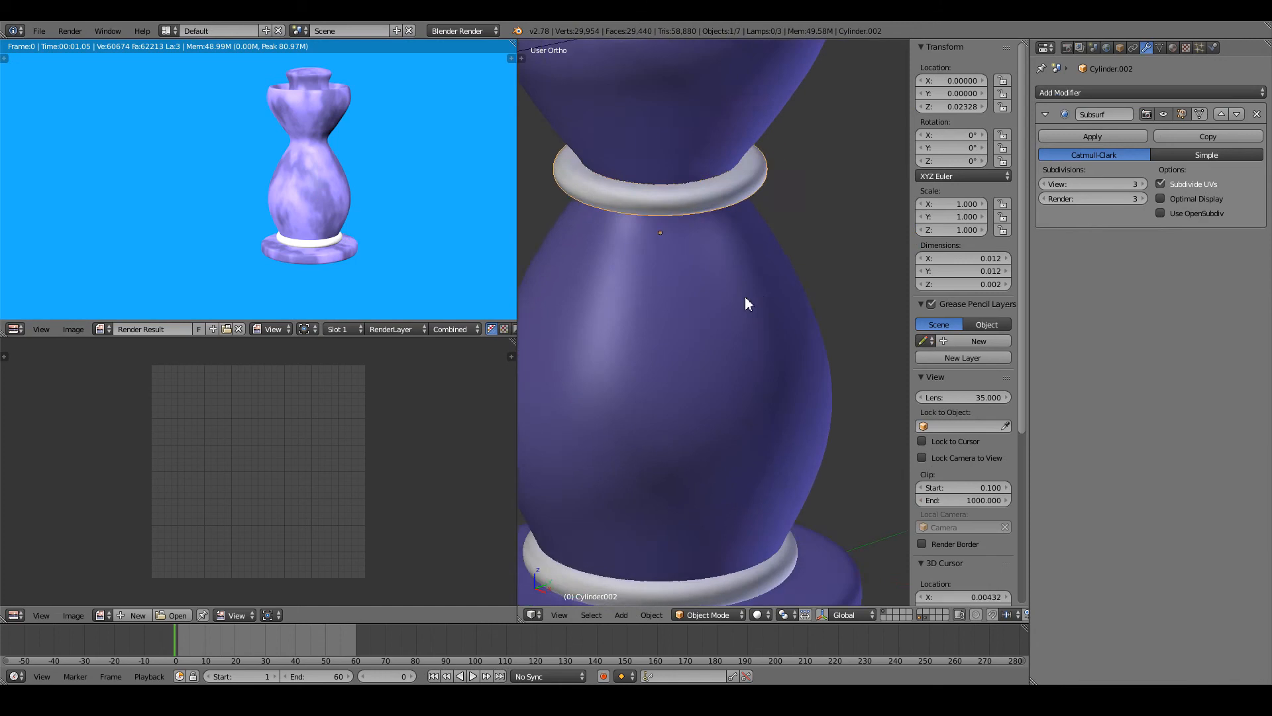
key(F12)
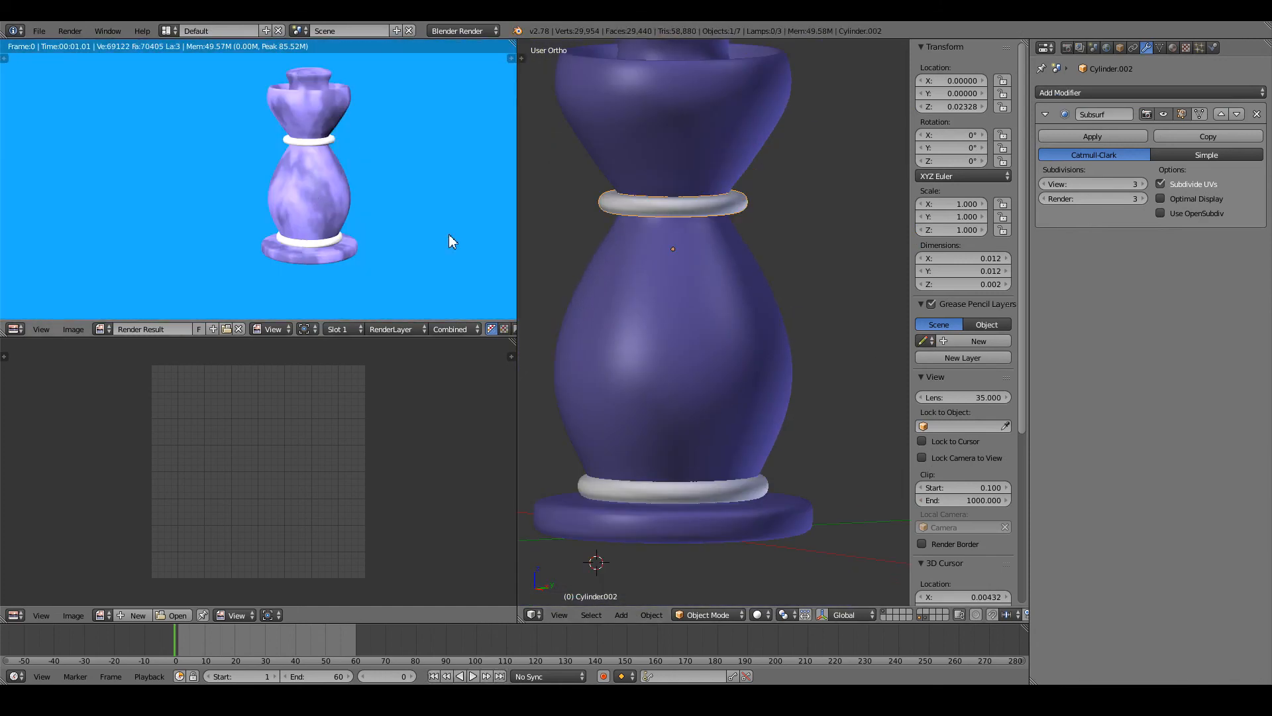
- Select the lower collar and scale its mesh up to about 1.04 in Edit Mode
scroll(786, 299, up, 1)
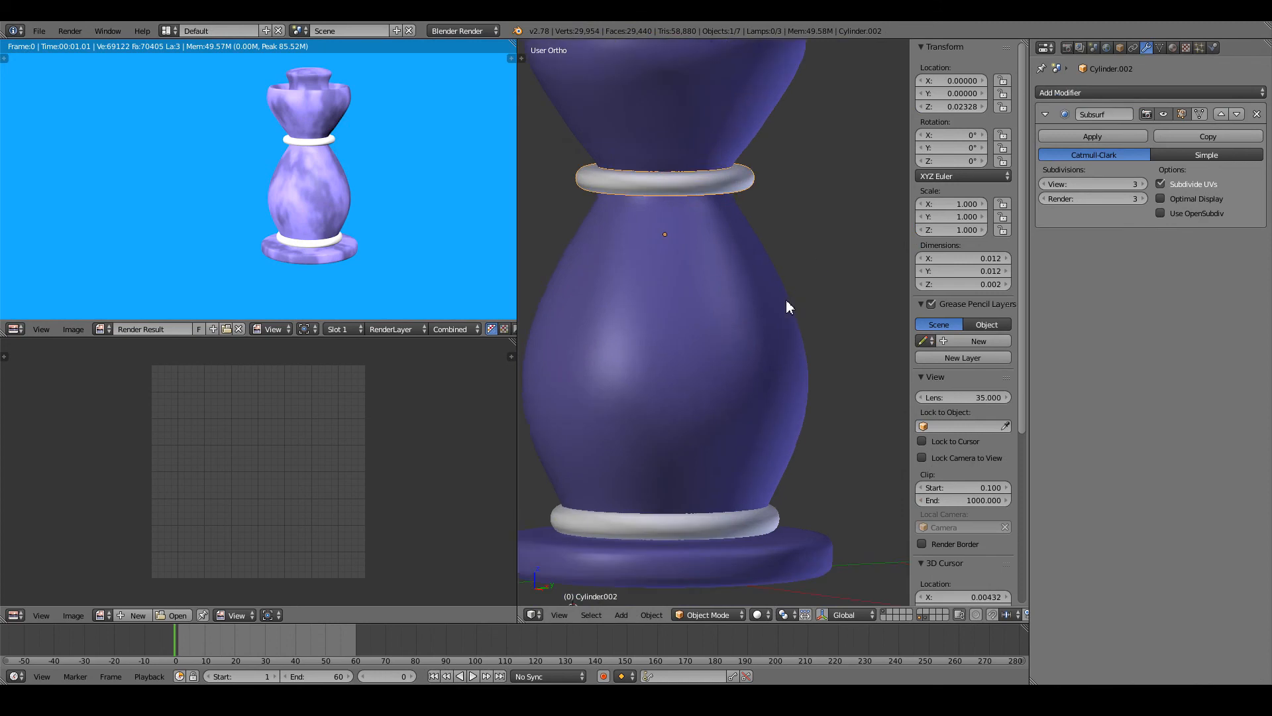
shift+middle_drag(785, 299, 812, 268)
right_click(789, 496)
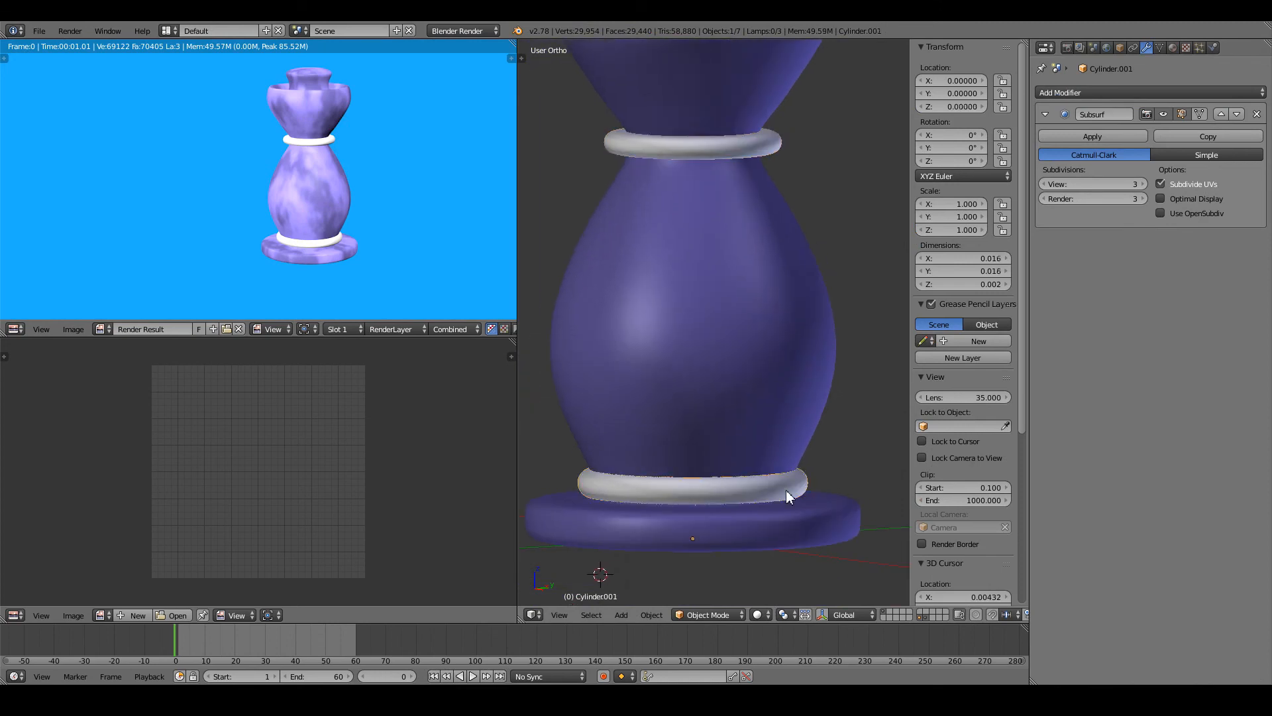
key(Tab)
key(s)
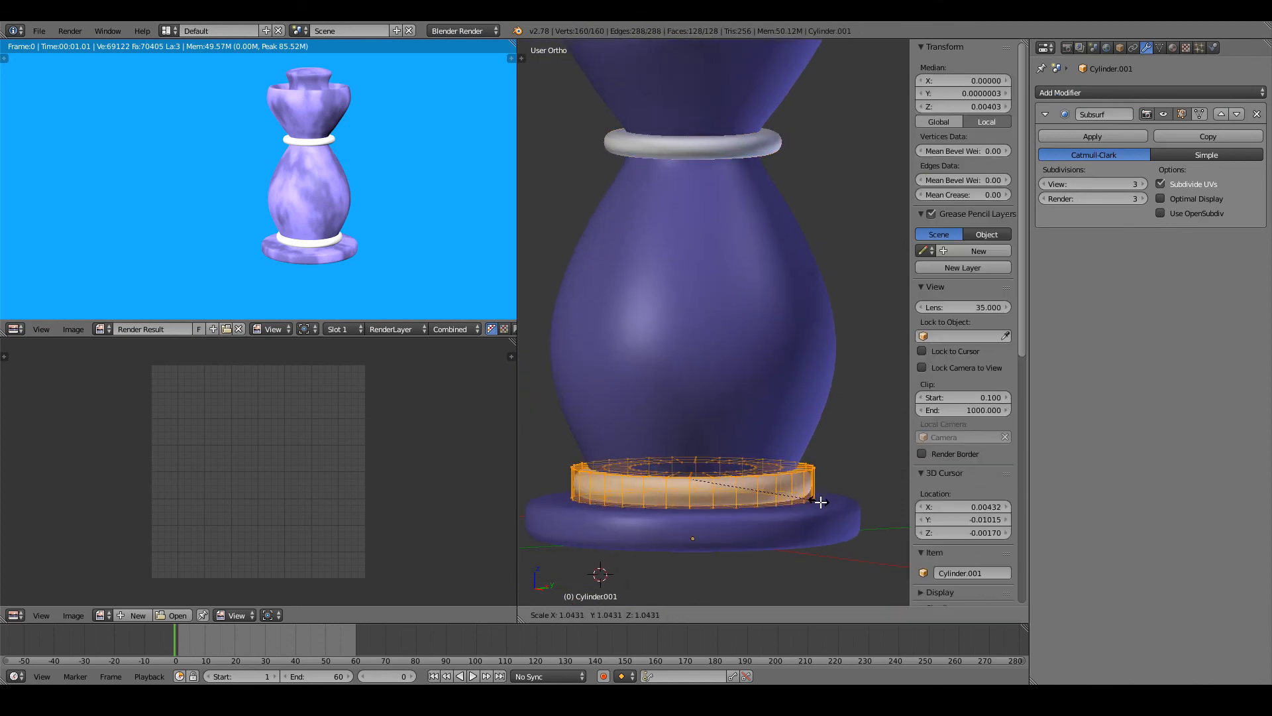
click(818, 499)
key(Tab)
- In front view, scale the neck ring's mesh along Z to about 1.13 and return to Object Mode
key(KP_1)
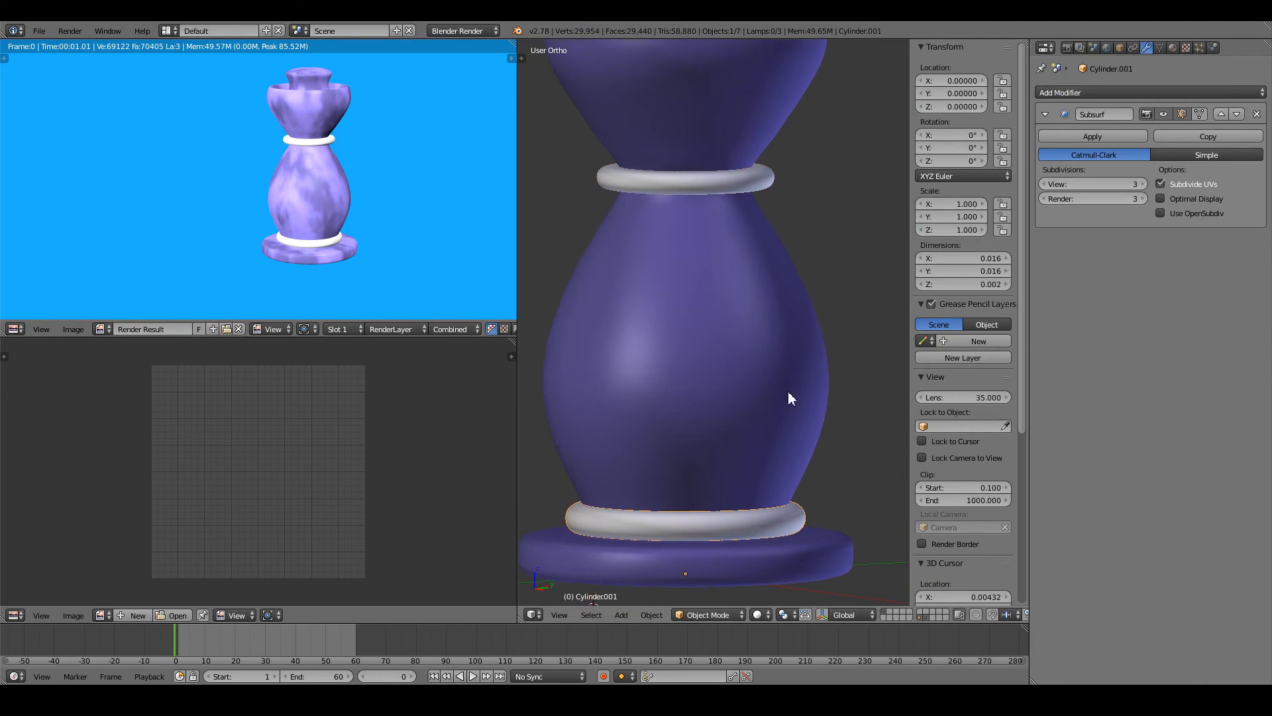
right_click(752, 174)
key(Tab)
key(s)
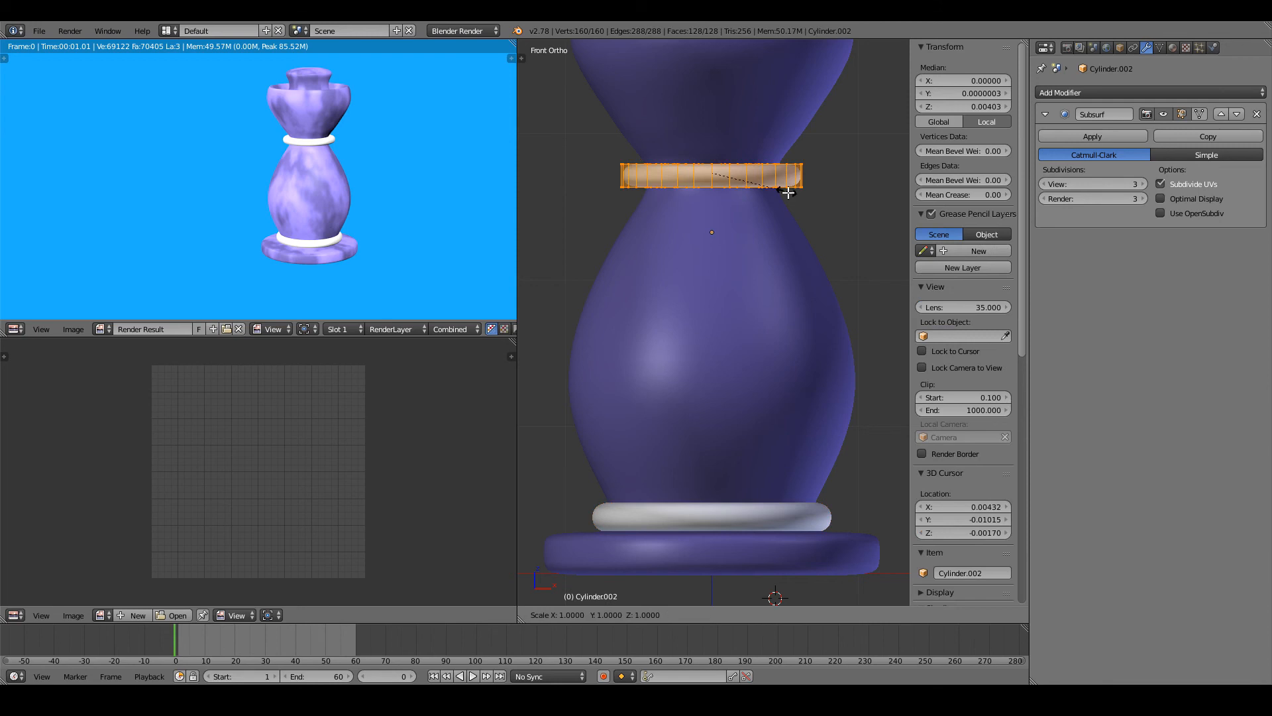
key(z)
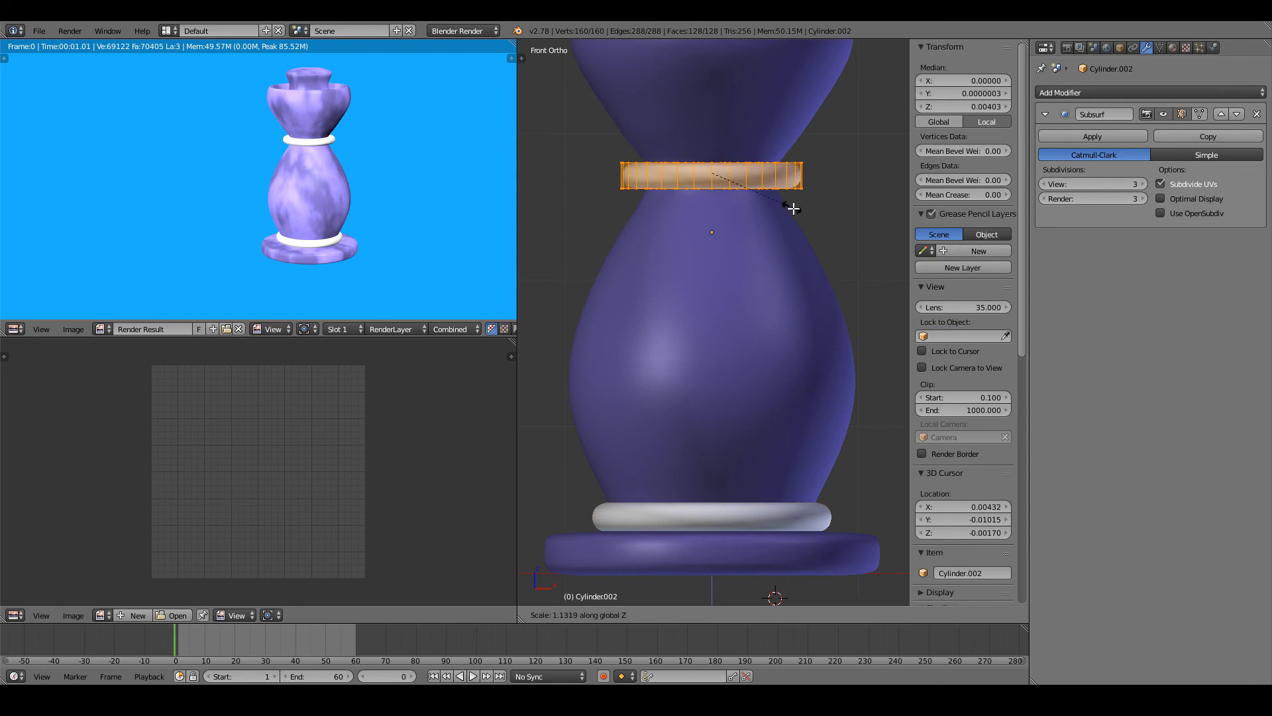
click(794, 212)
key(Tab)
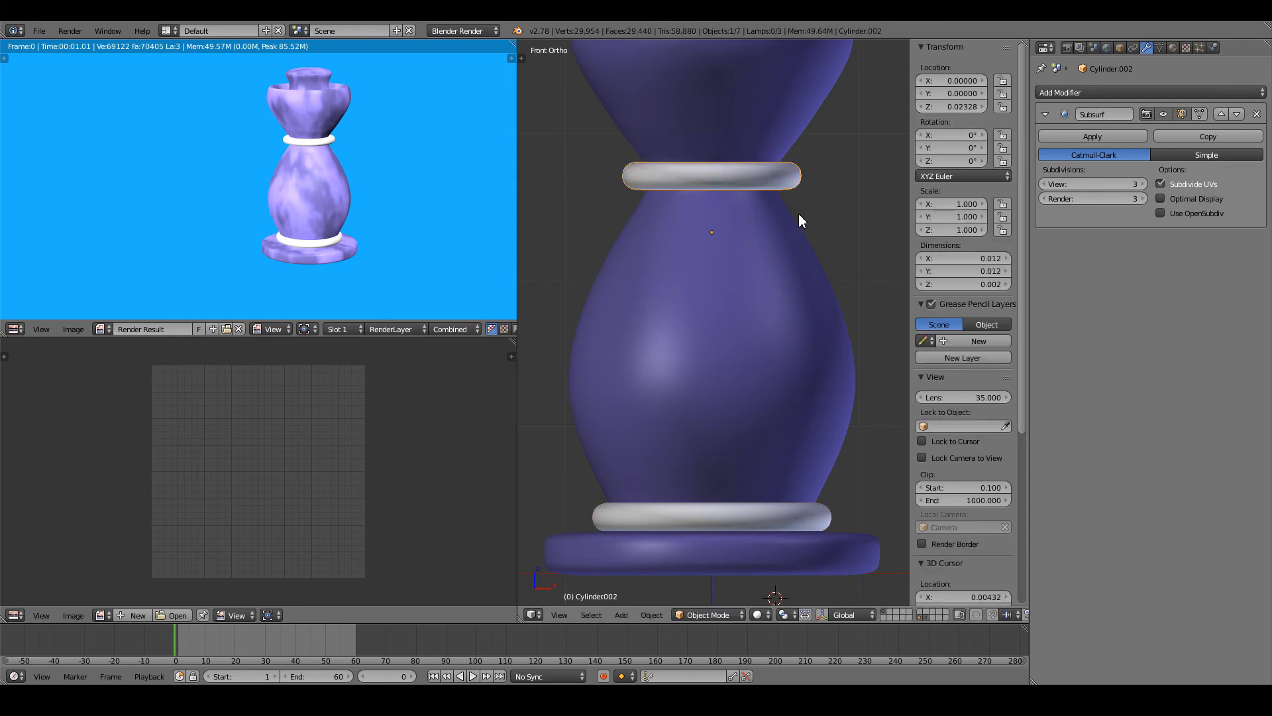
shift+middle_drag(853, 366, 840, 349)
middle_drag(836, 333, 783, 336)
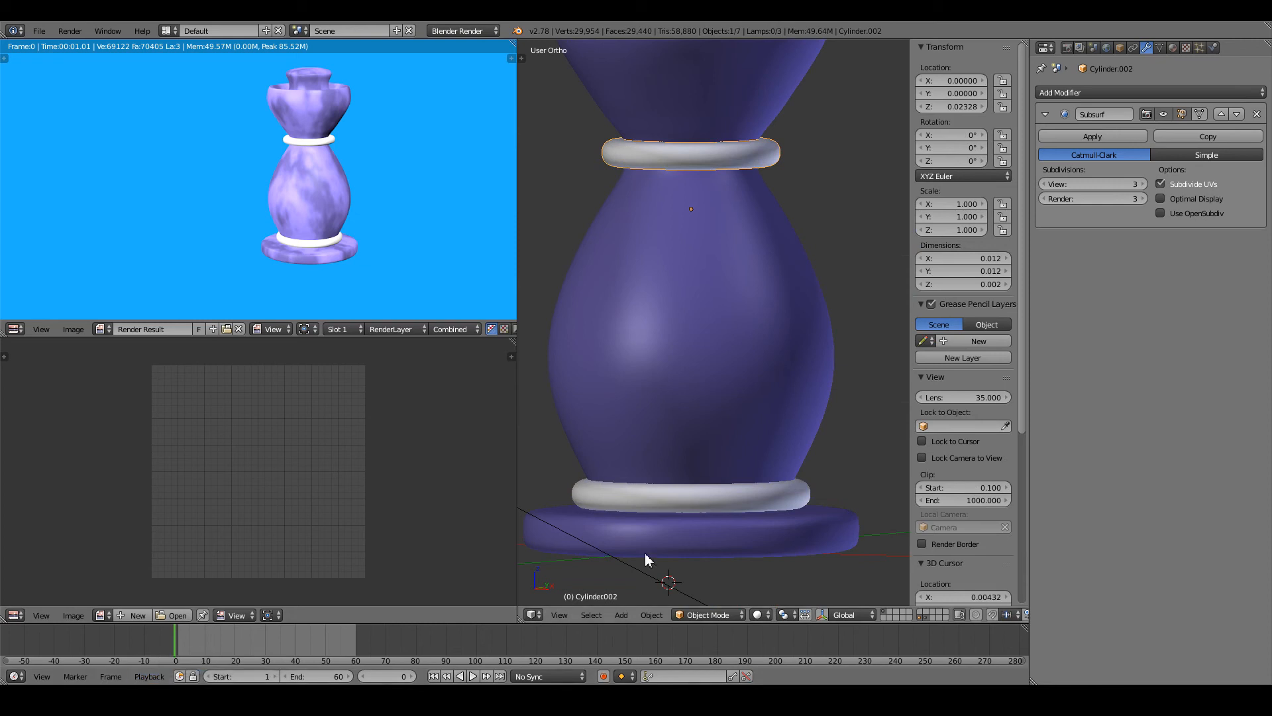
- Rename the neck ring's material as Reflective
click(1173, 48)
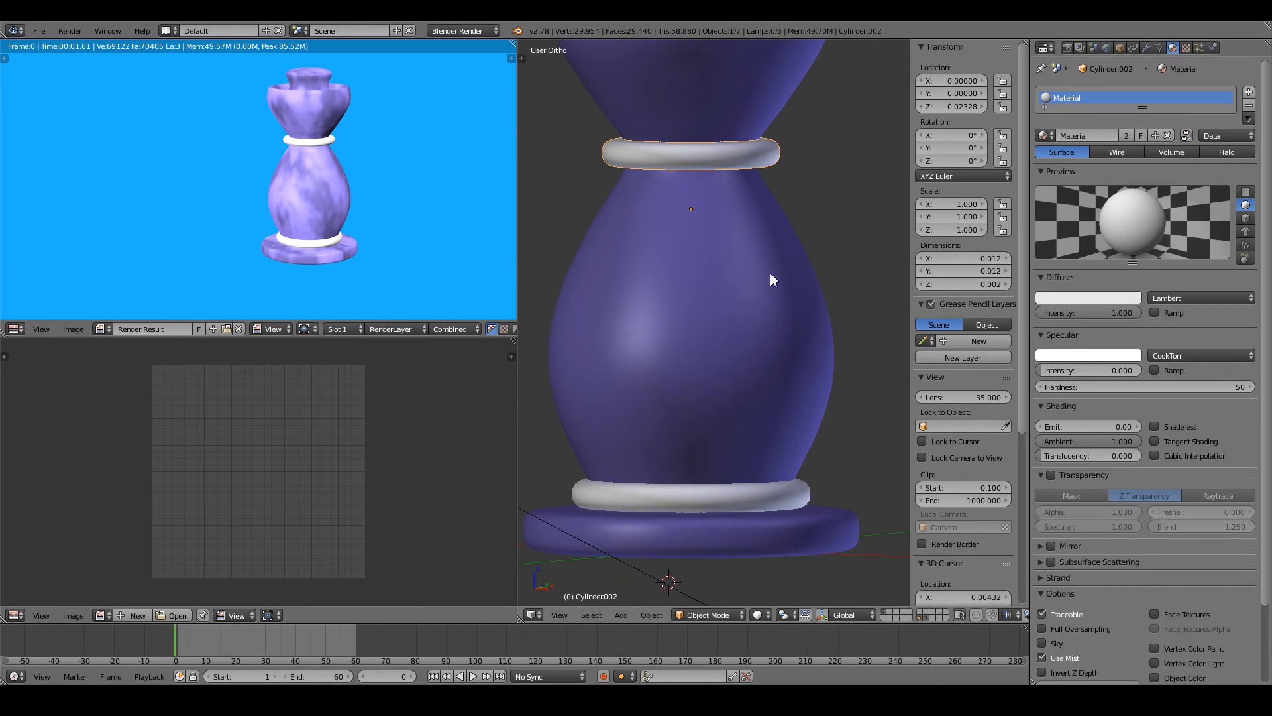
click(1186, 47)
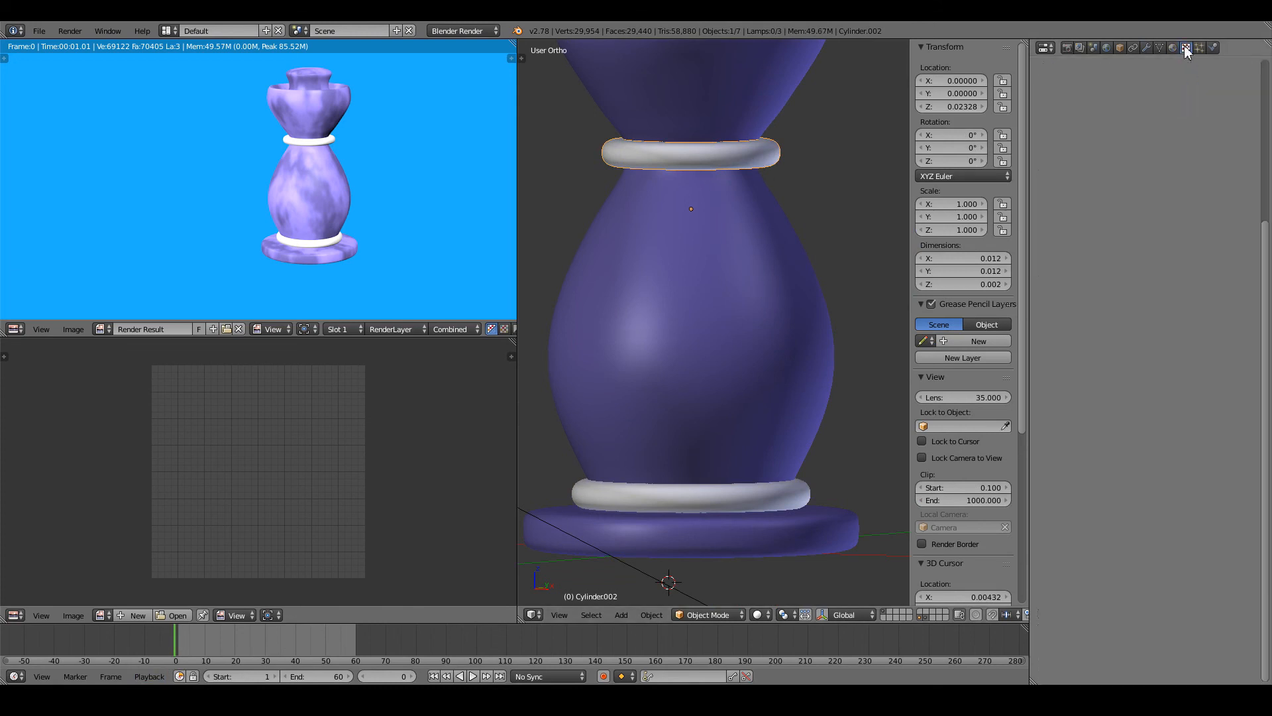
click(1170, 49)
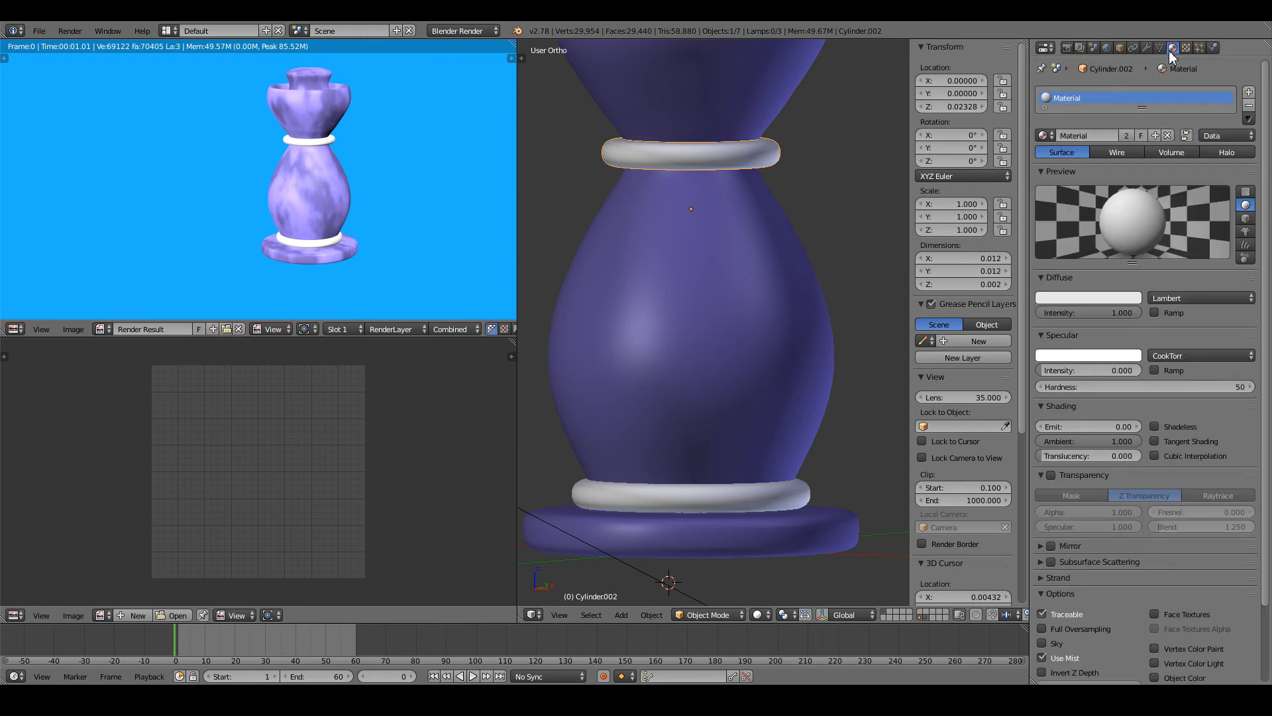
right_click(748, 498)
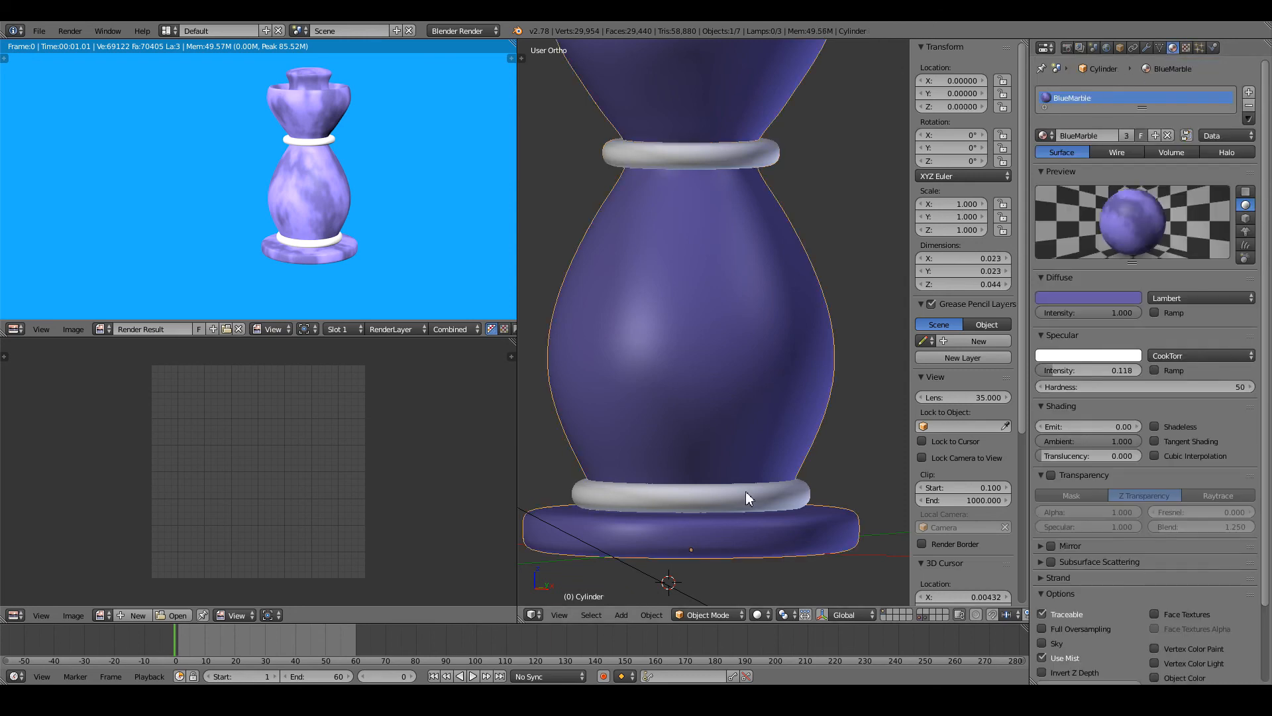
right_click(760, 157)
click(1073, 135)
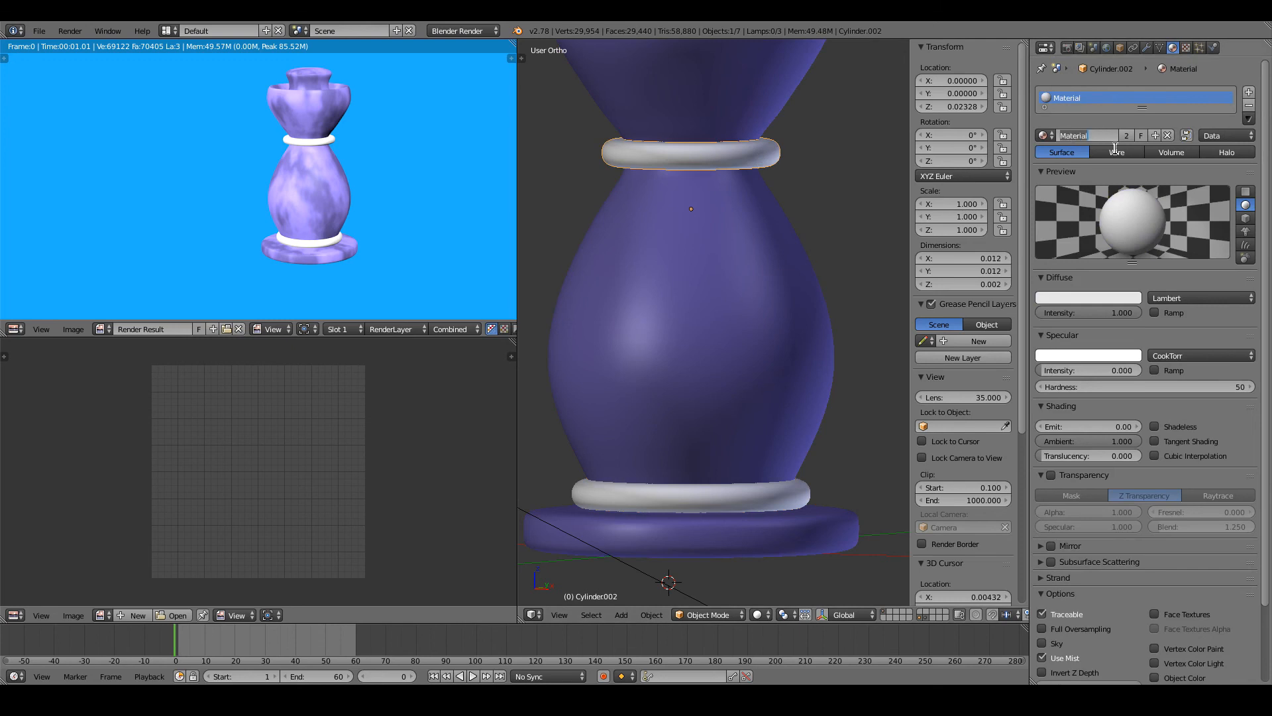
text(Reflective)
key(Return)
click(1113, 355)
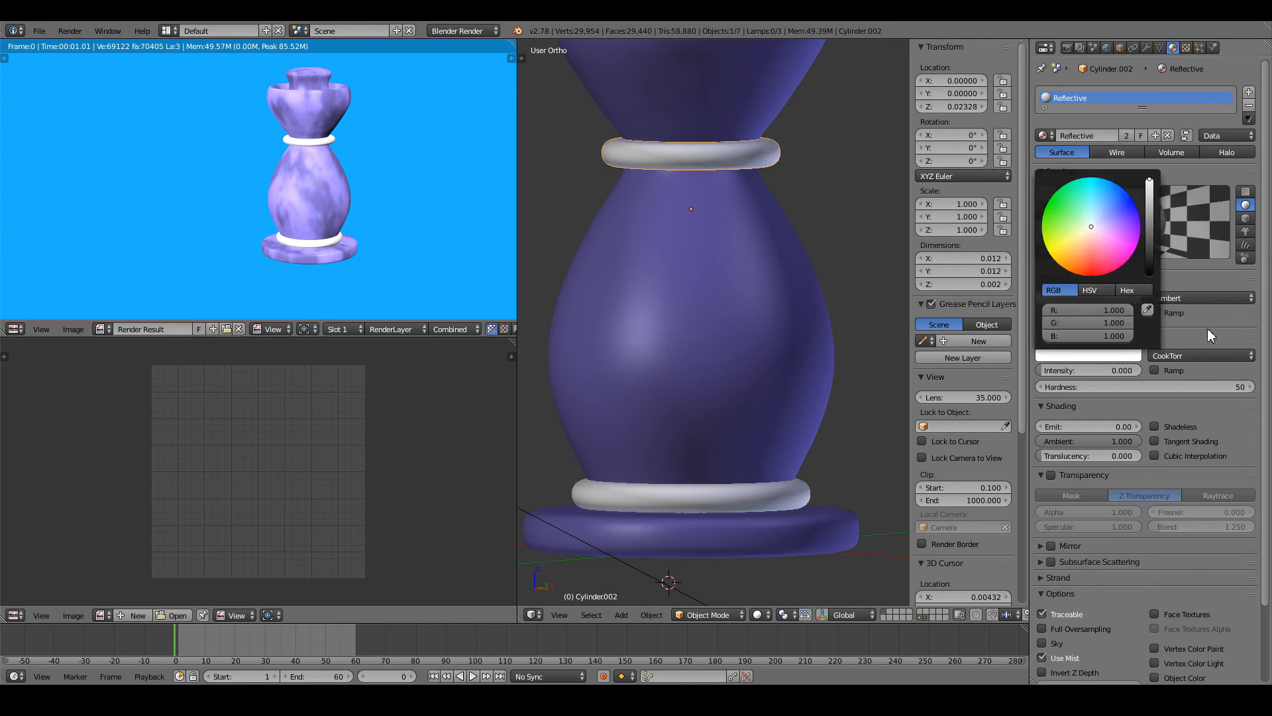
- Add a new texture of type Image or Movie to the Reflective material
click(1186, 47)
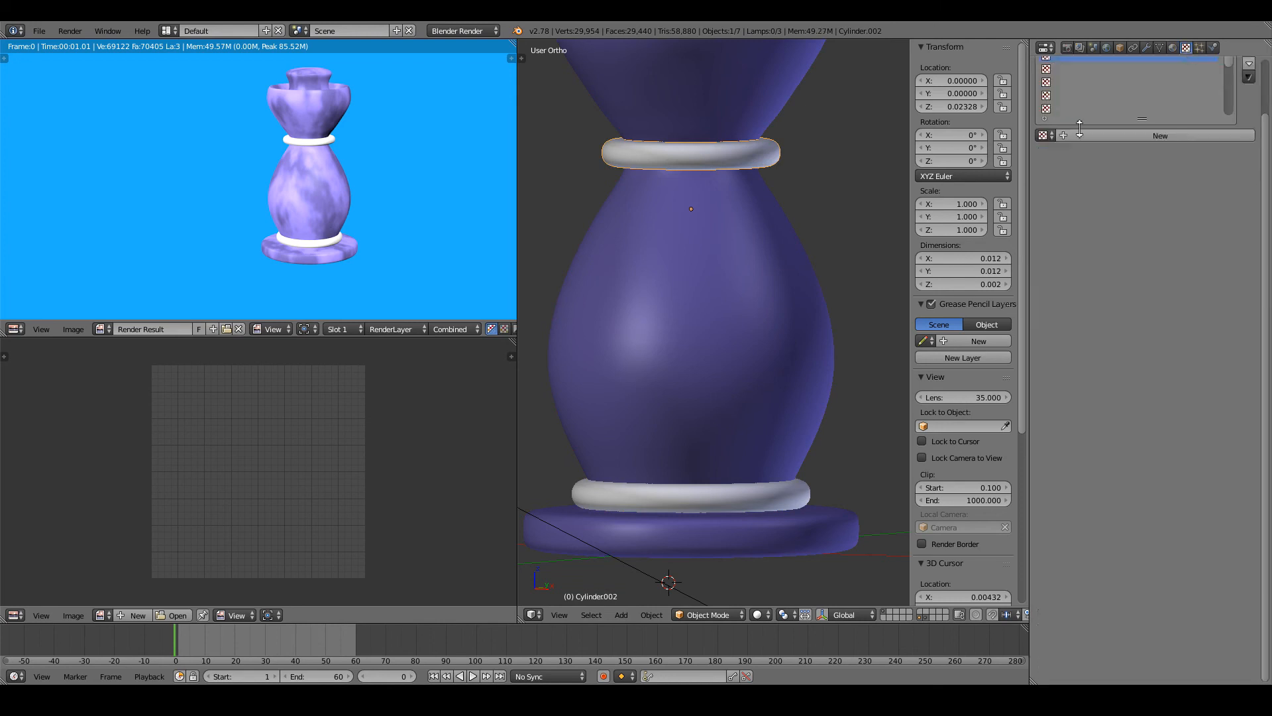
click(1054, 186)
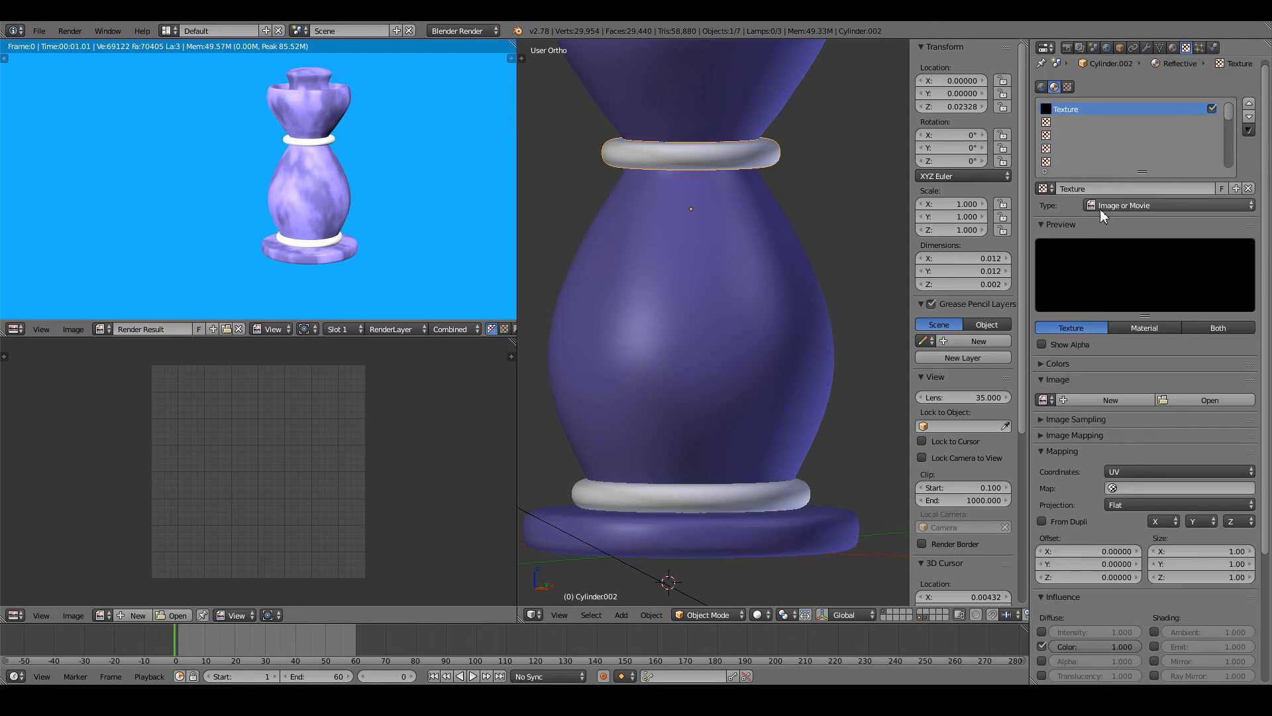
click(1112, 207)
click(1127, 295)
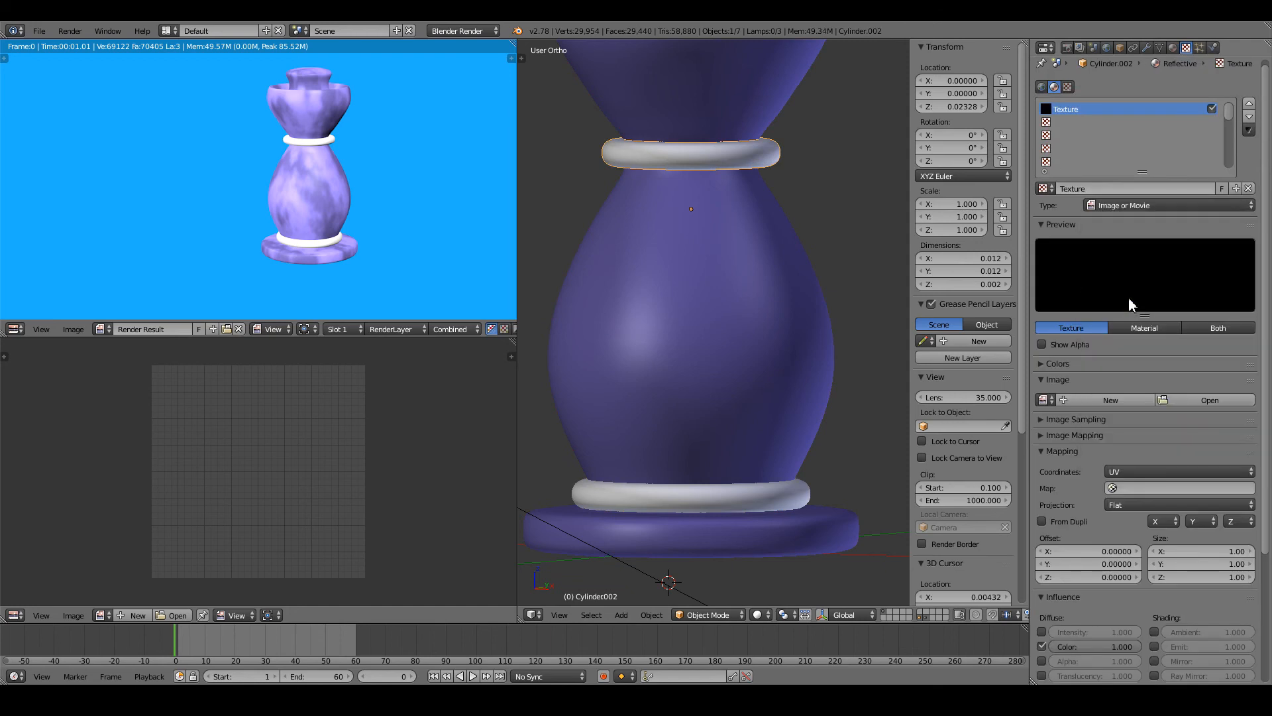
- Load coolbuilding01.jpg from the tex-char folder as the texture's image
click(1205, 399)
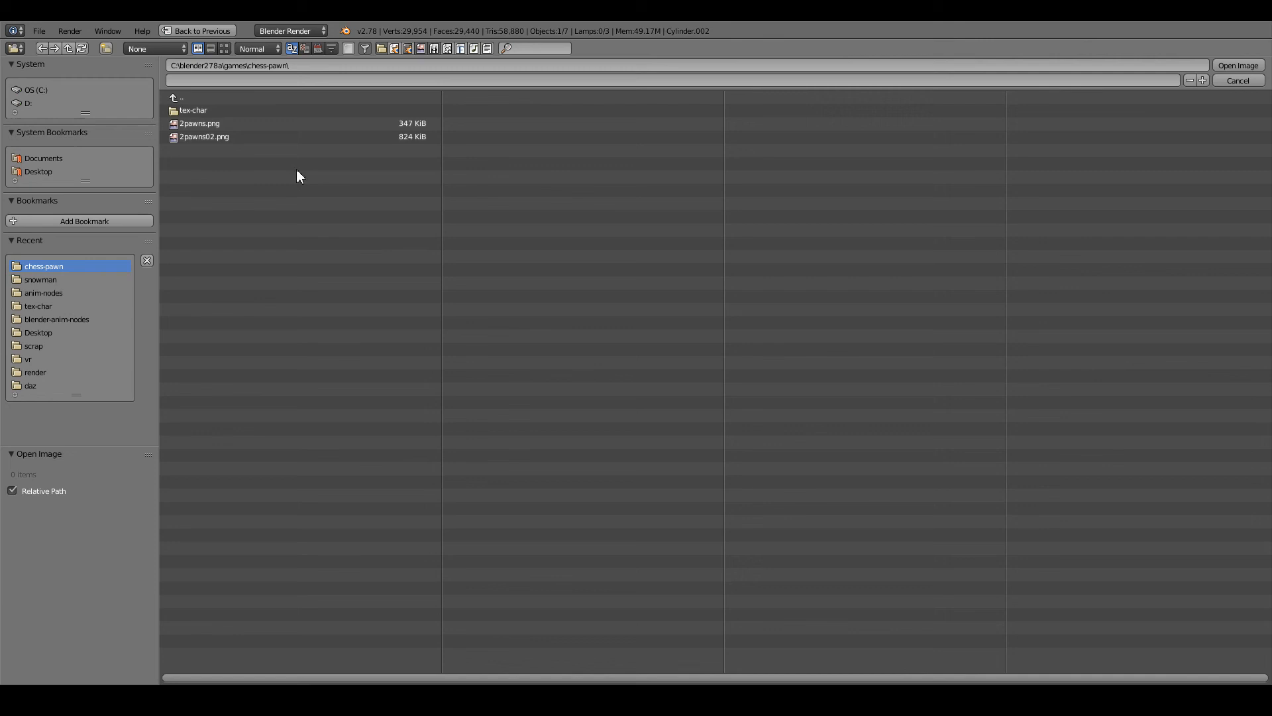
click(214, 110)
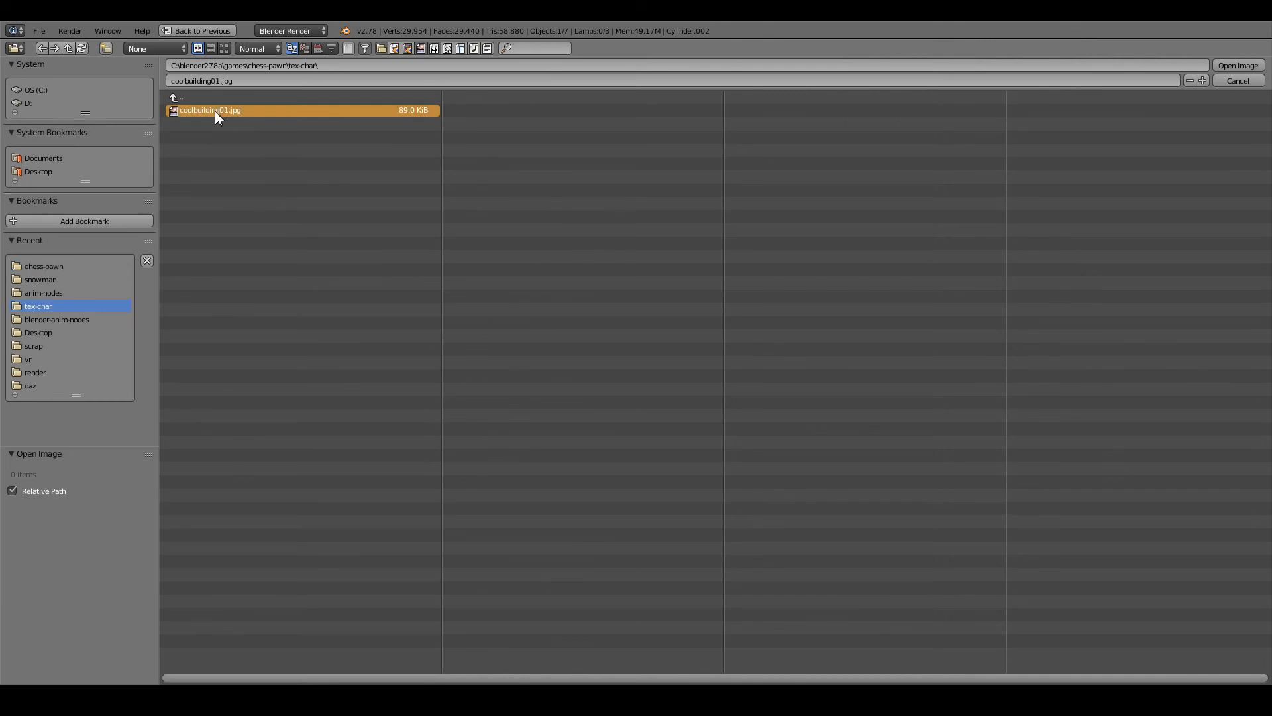
click(1238, 66)
- Set the building image texture's mapping coordinates to Reflection and render the scene
scroll(1190, 383, down, 10)
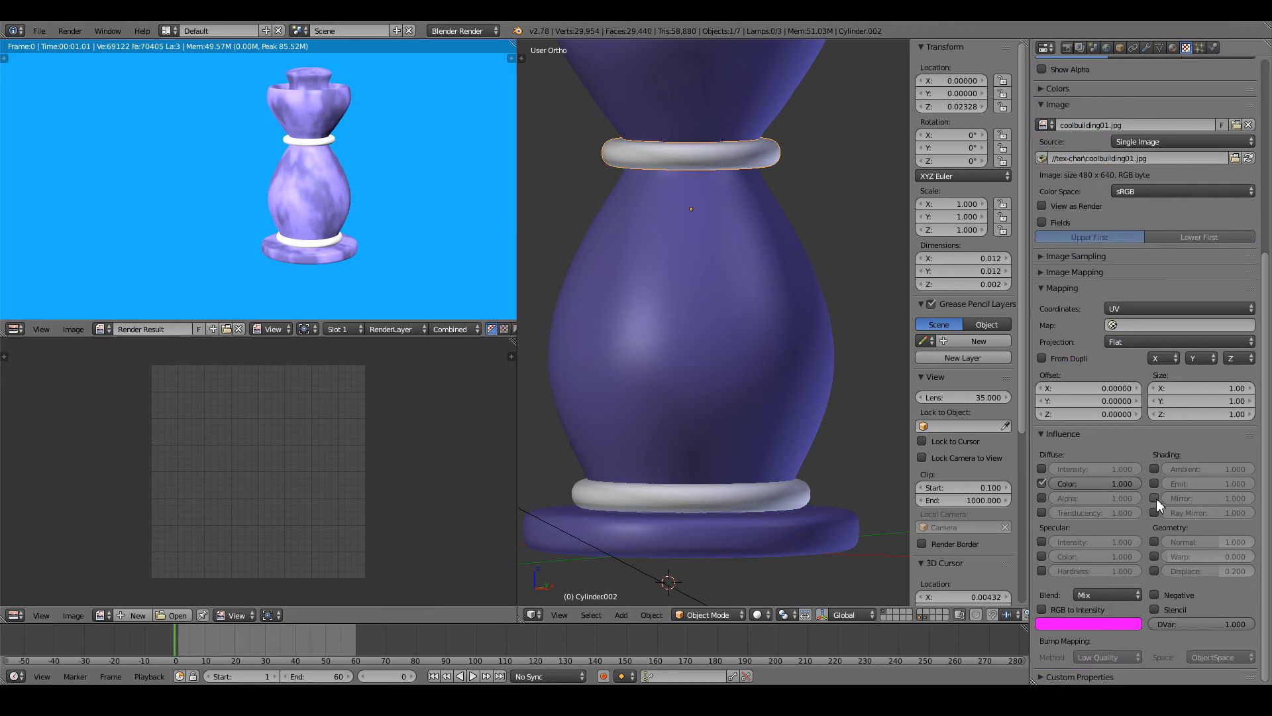
click(1159, 328)
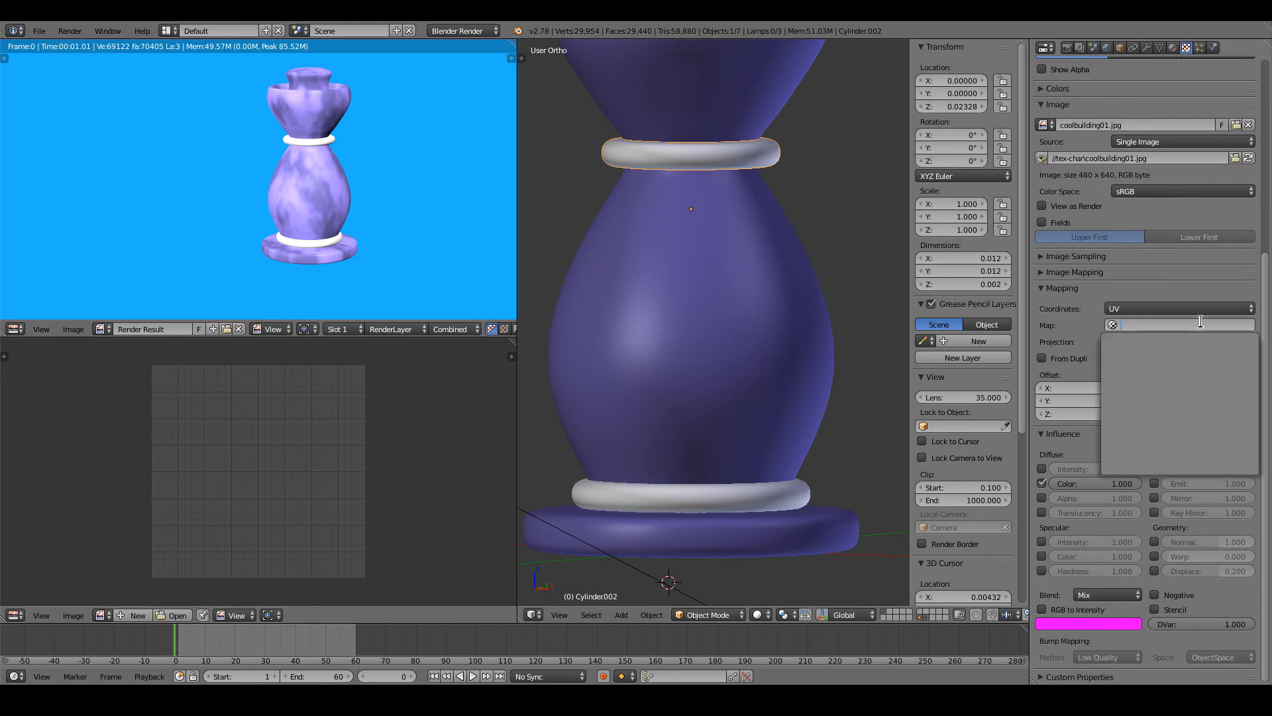
scroll(1213, 283, up, 2)
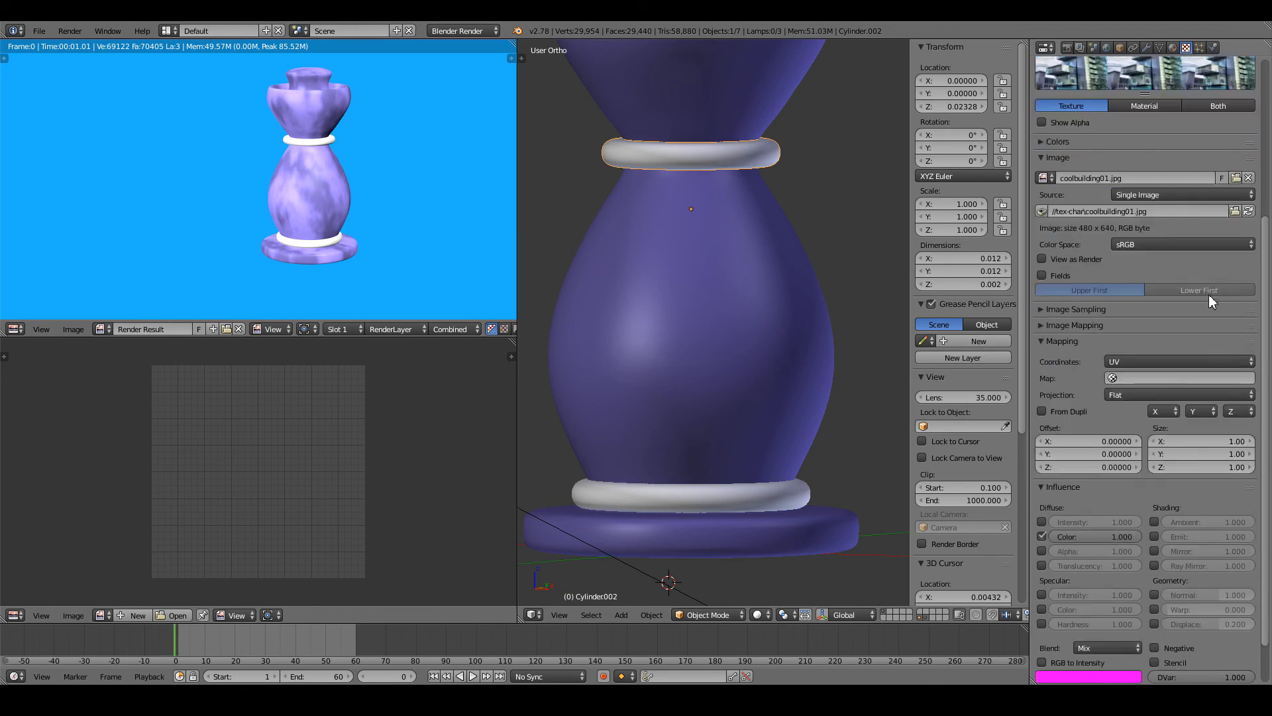
click(1170, 362)
click(1146, 245)
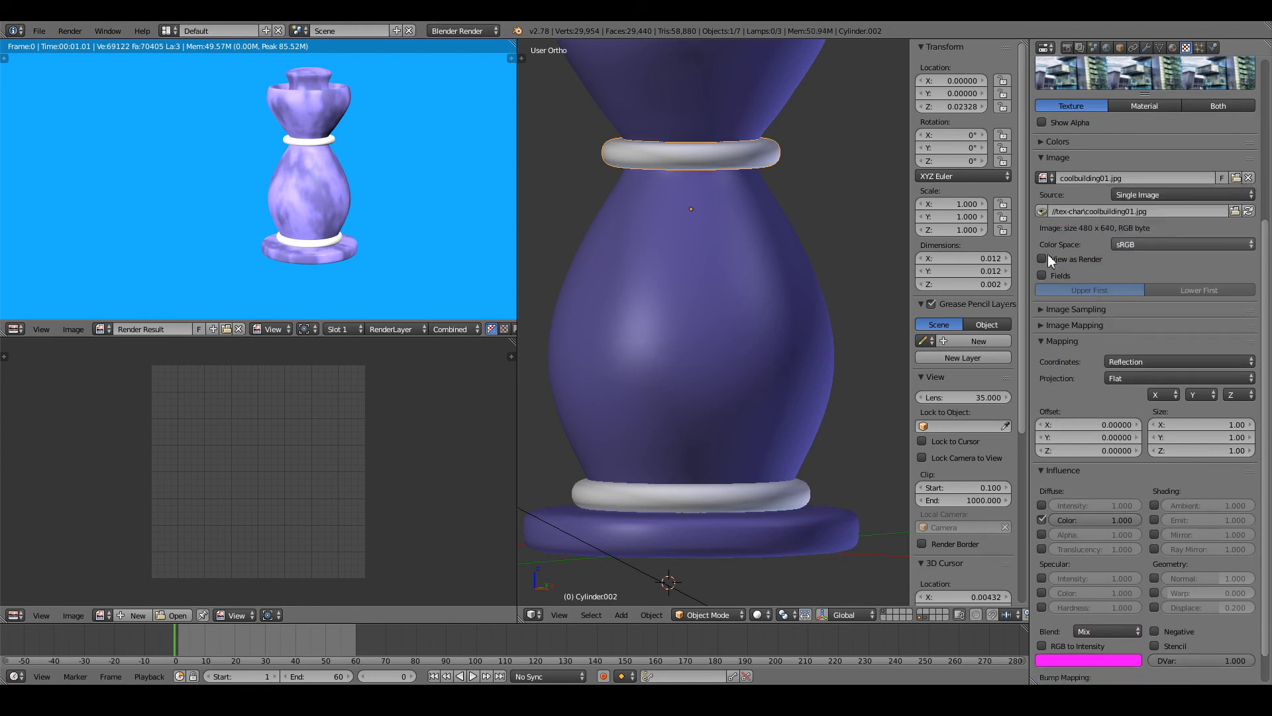
key(F12)
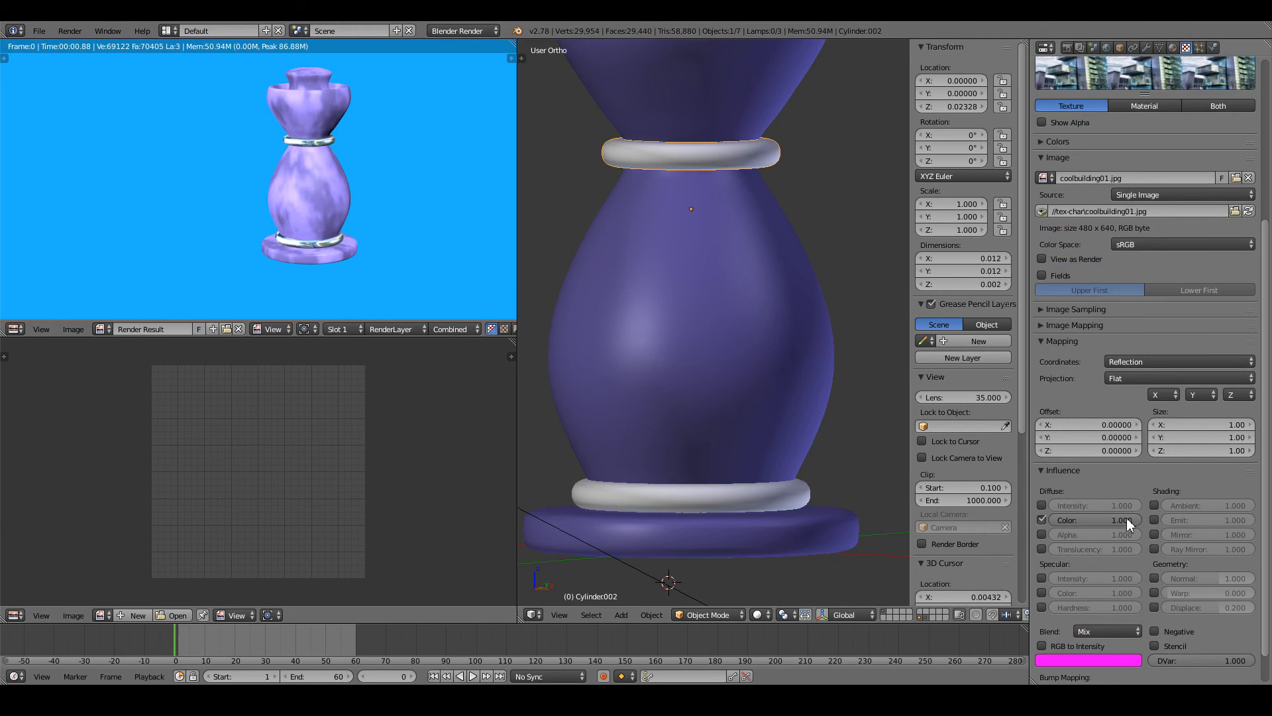
- Tune the texture's diffuse Color influence down to 0.659, checking the ring reflections with test renders
drag(1126, 518, 1044, 520)
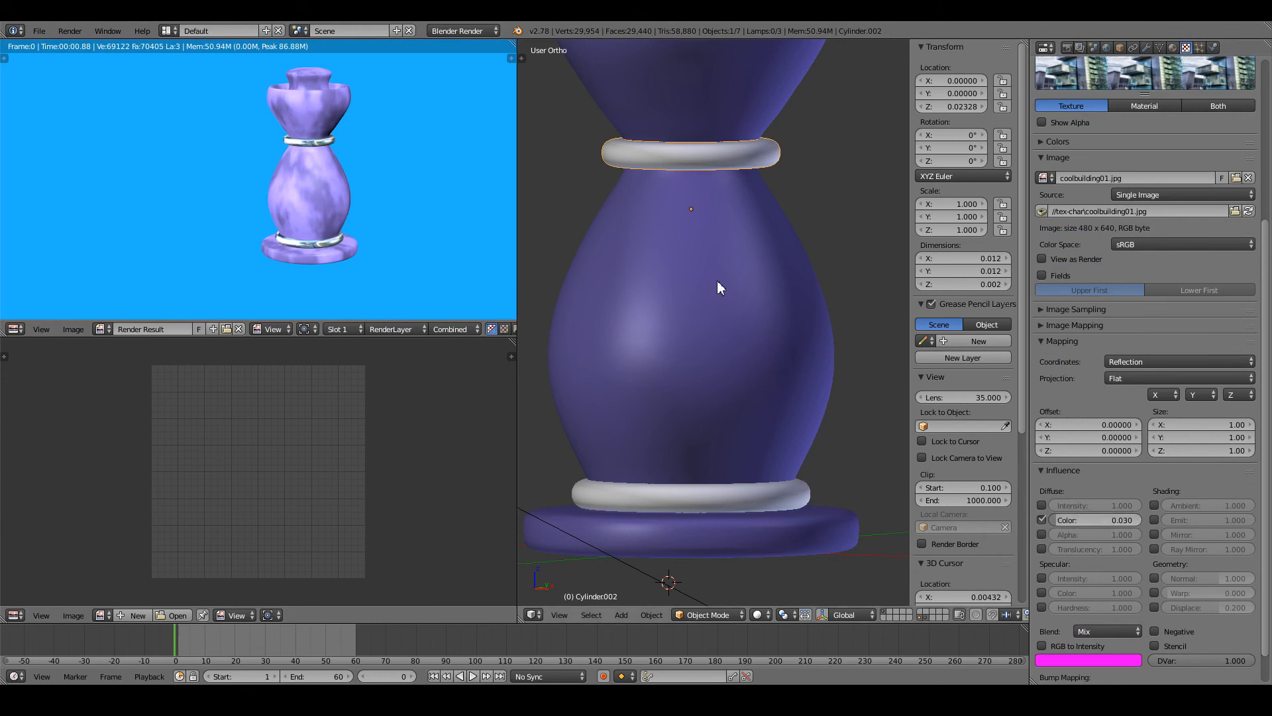
key(F12)
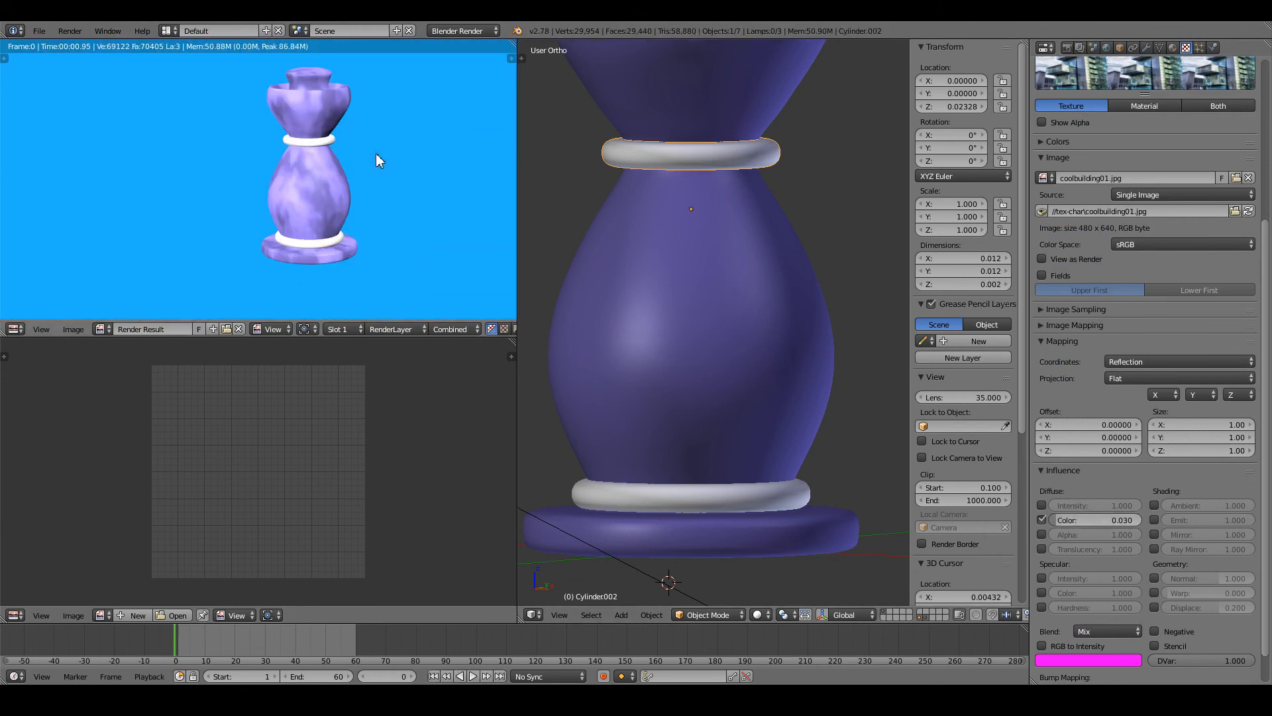
drag(1056, 522, 1069, 520)
key(F12)
key(F12)
drag(1072, 521, 1093, 521)
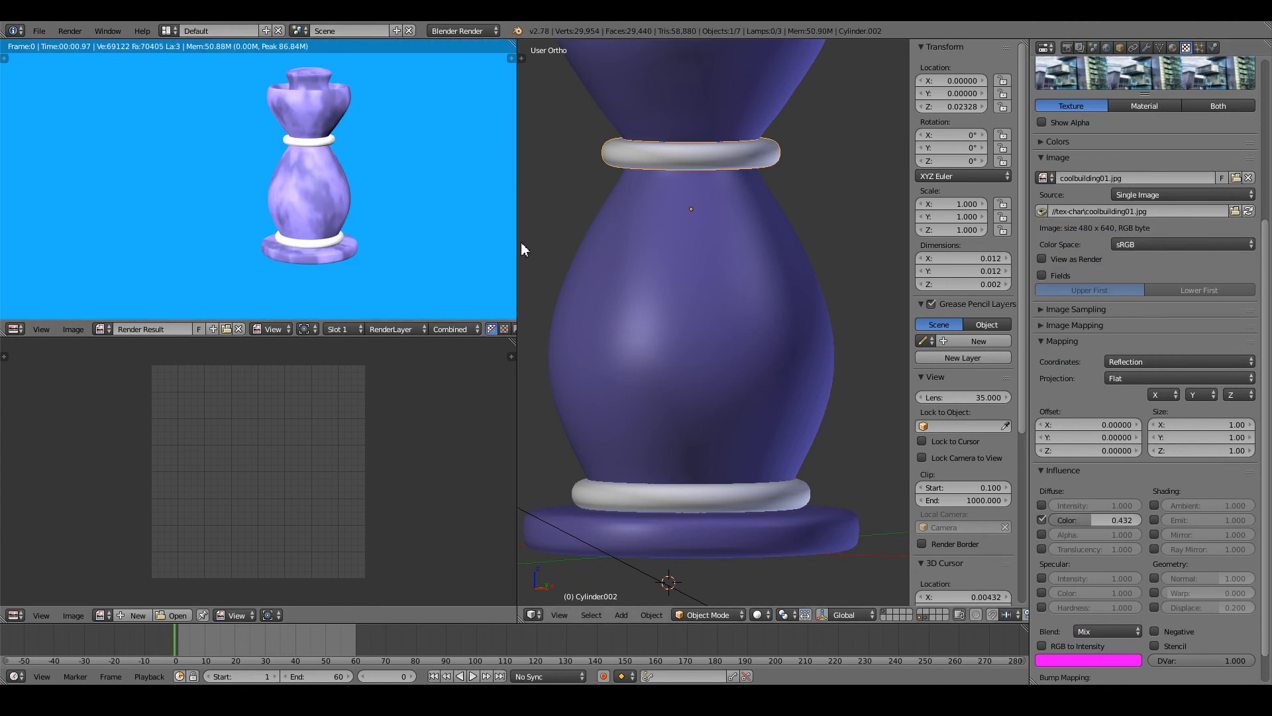
key(F12)
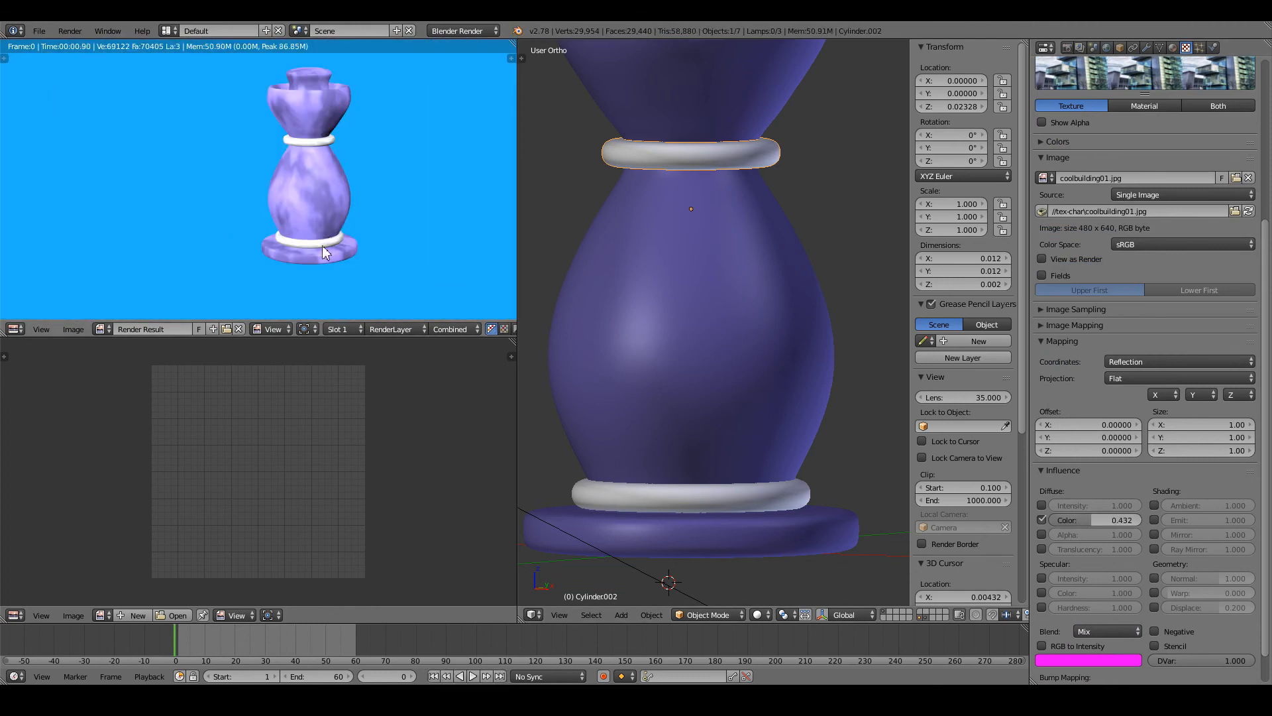
drag(1096, 519, 1115, 519)
key(F12)
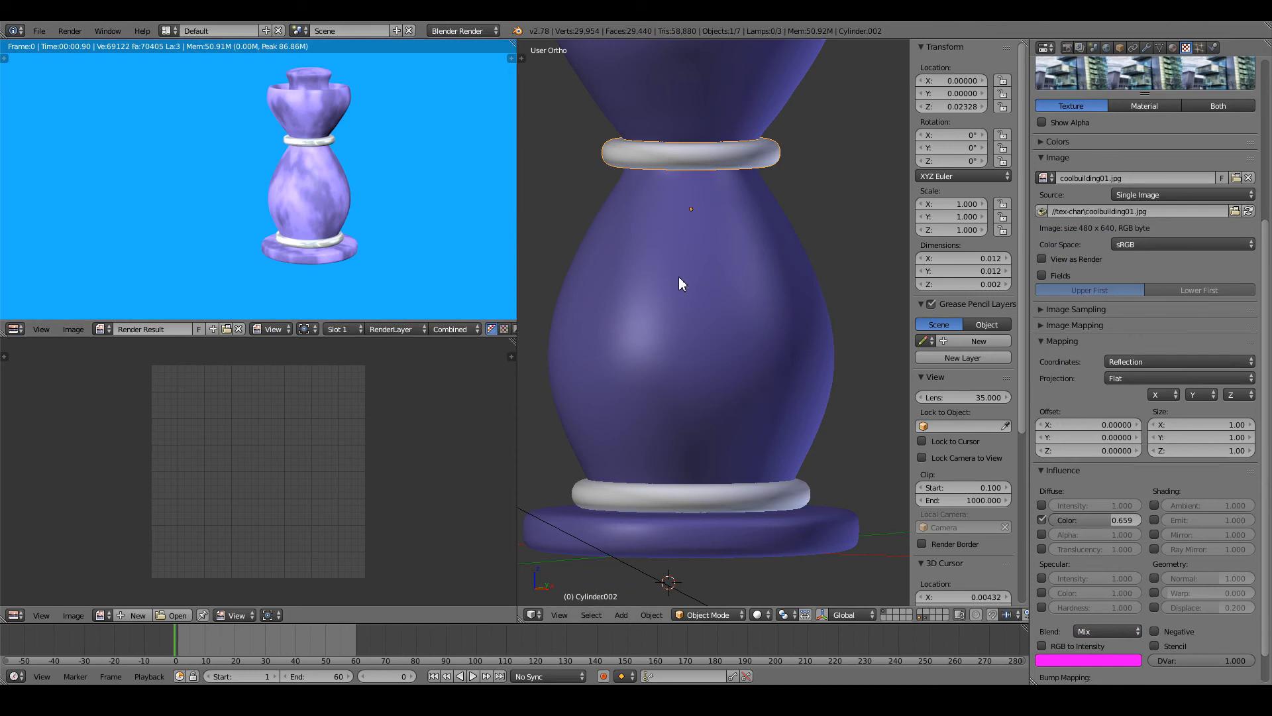
- Try Mirror on the Reflective material with a reflectivity of 0.441 in a test render, and disable Mirror again
click(1174, 48)
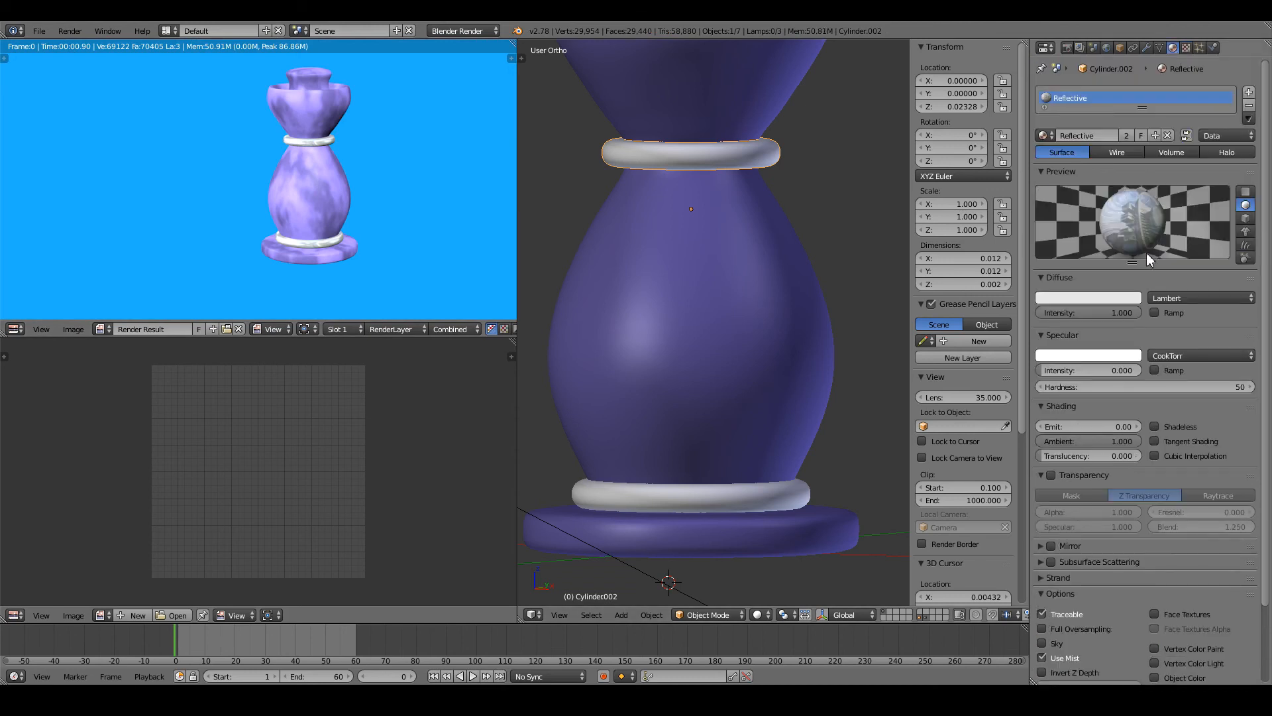
scroll(1172, 543, down, 2)
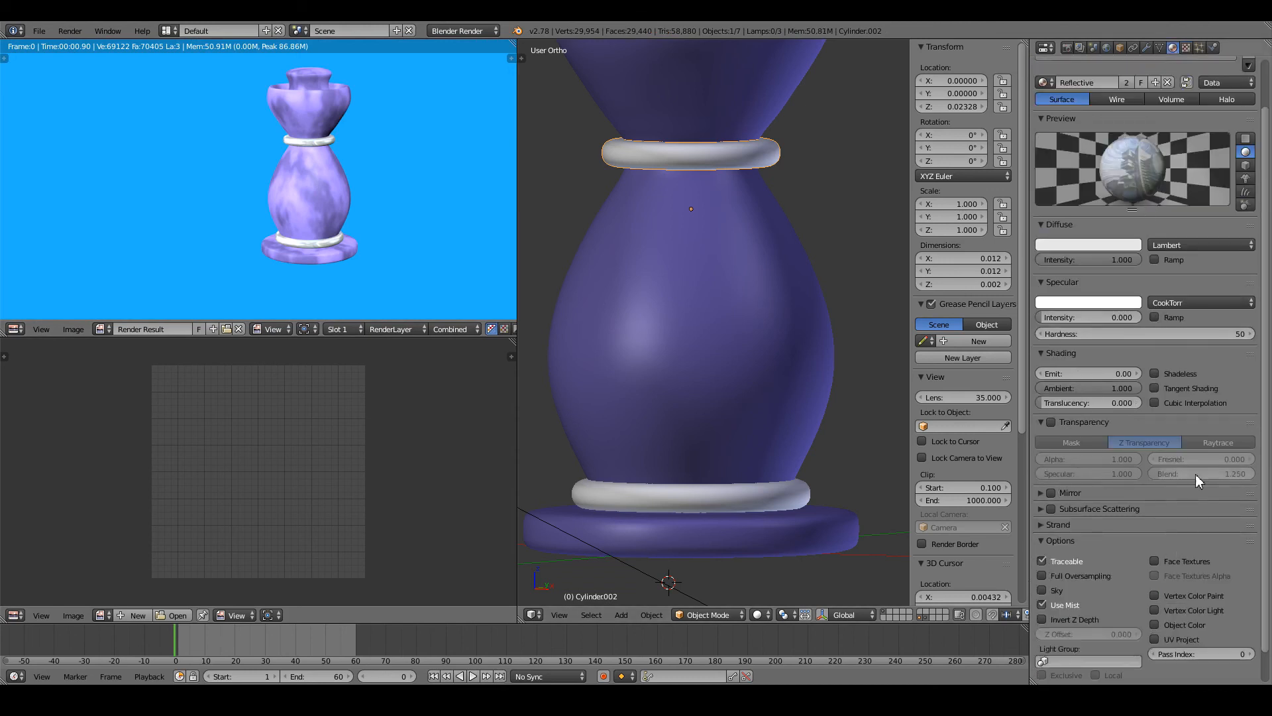
click(1040, 493)
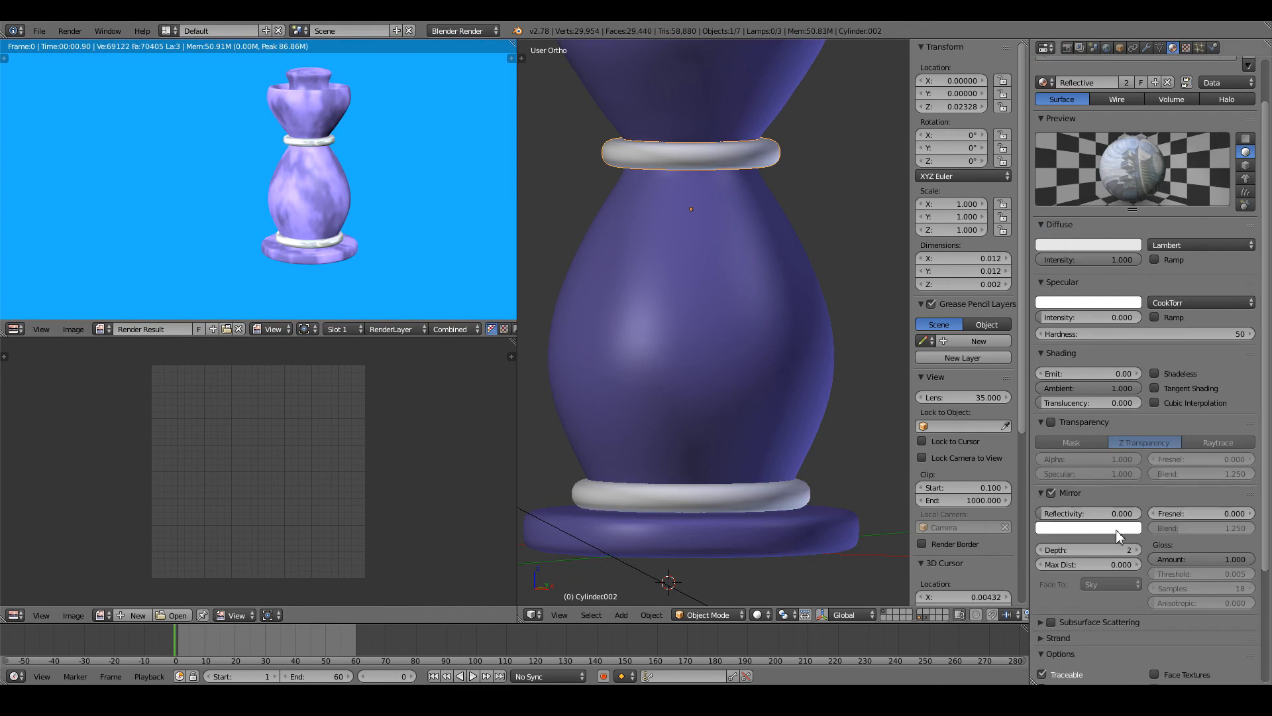
drag(1088, 513, 1113, 513)
key(F12)
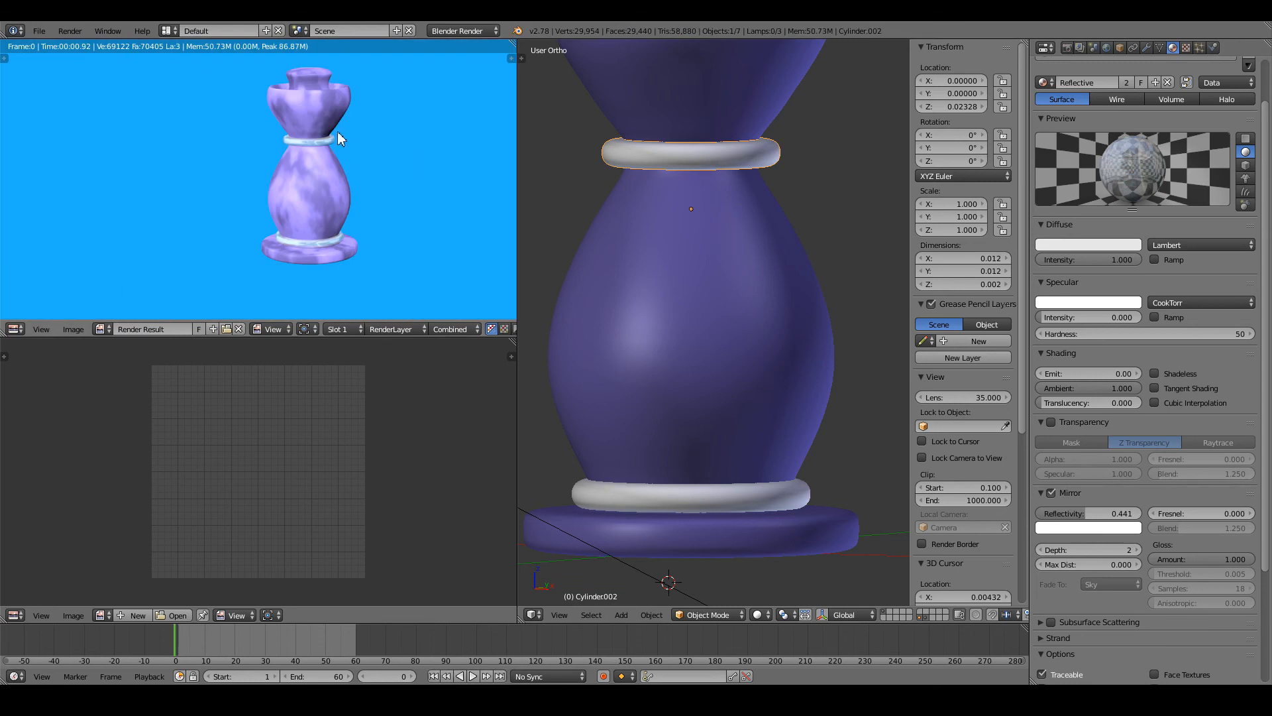
click(1050, 493)
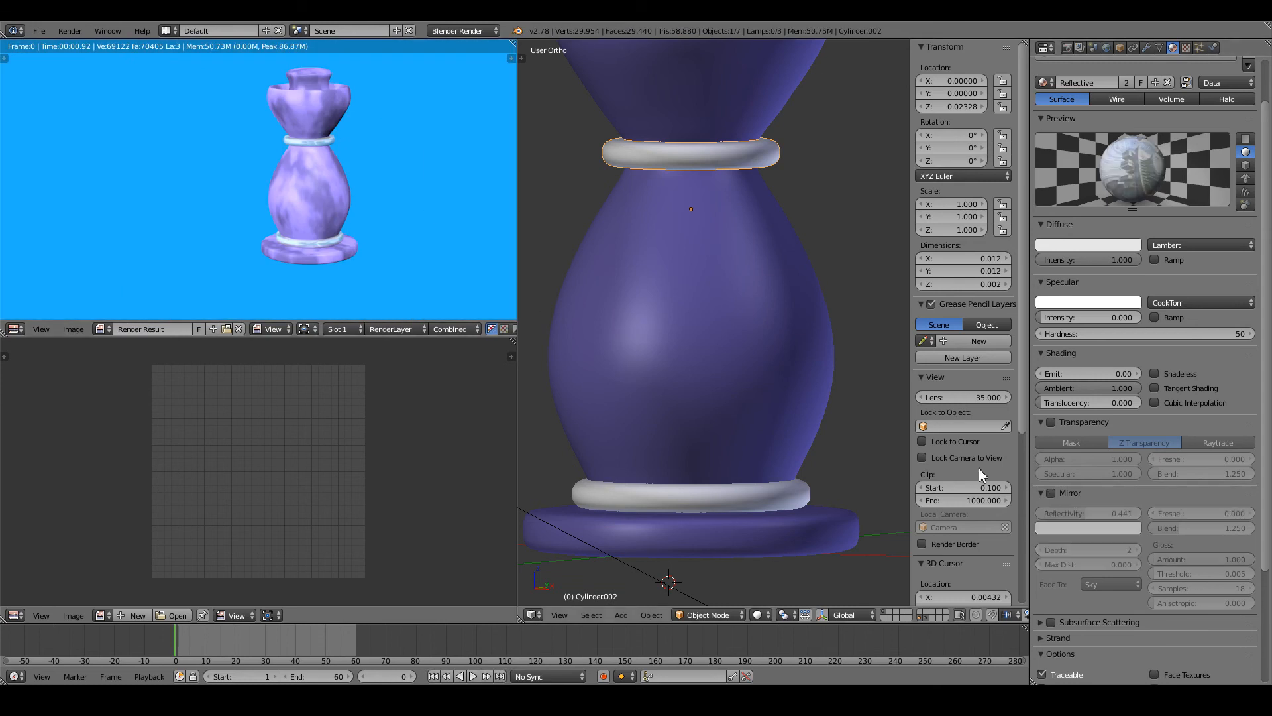
- Save the file over the existing chess-piece_01.blend
key(ctrl+s)
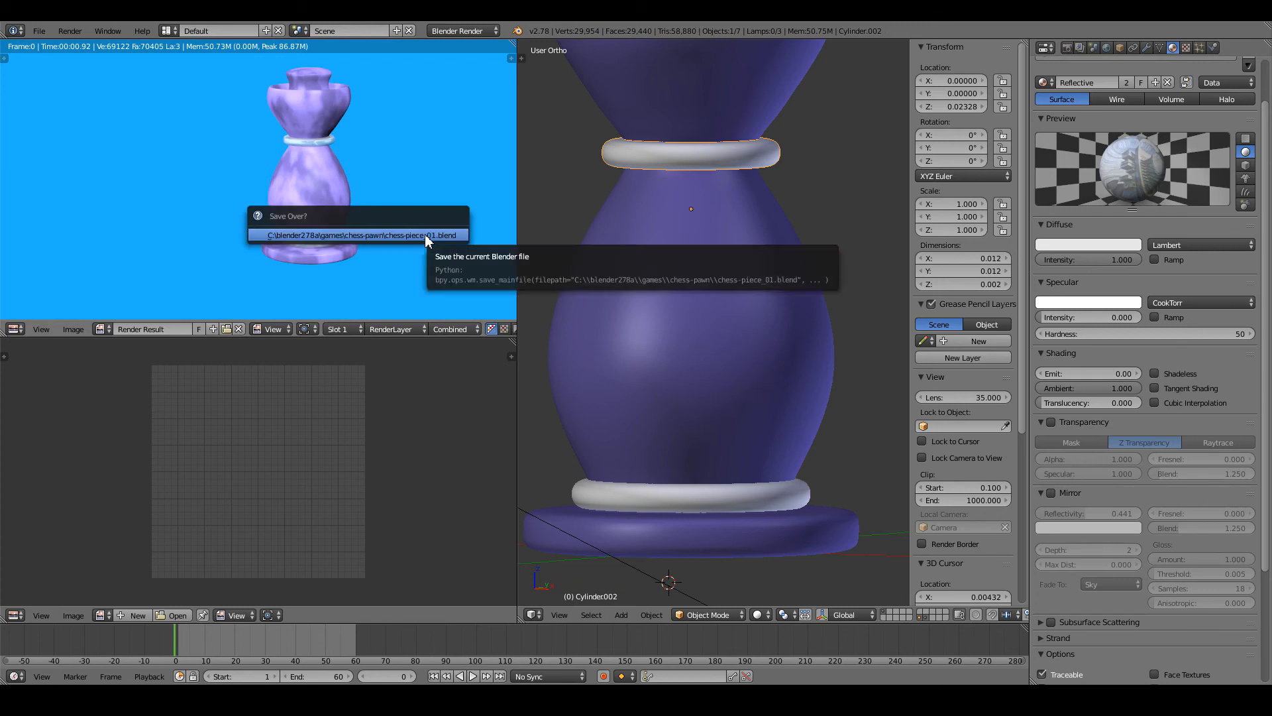
click(423, 232)
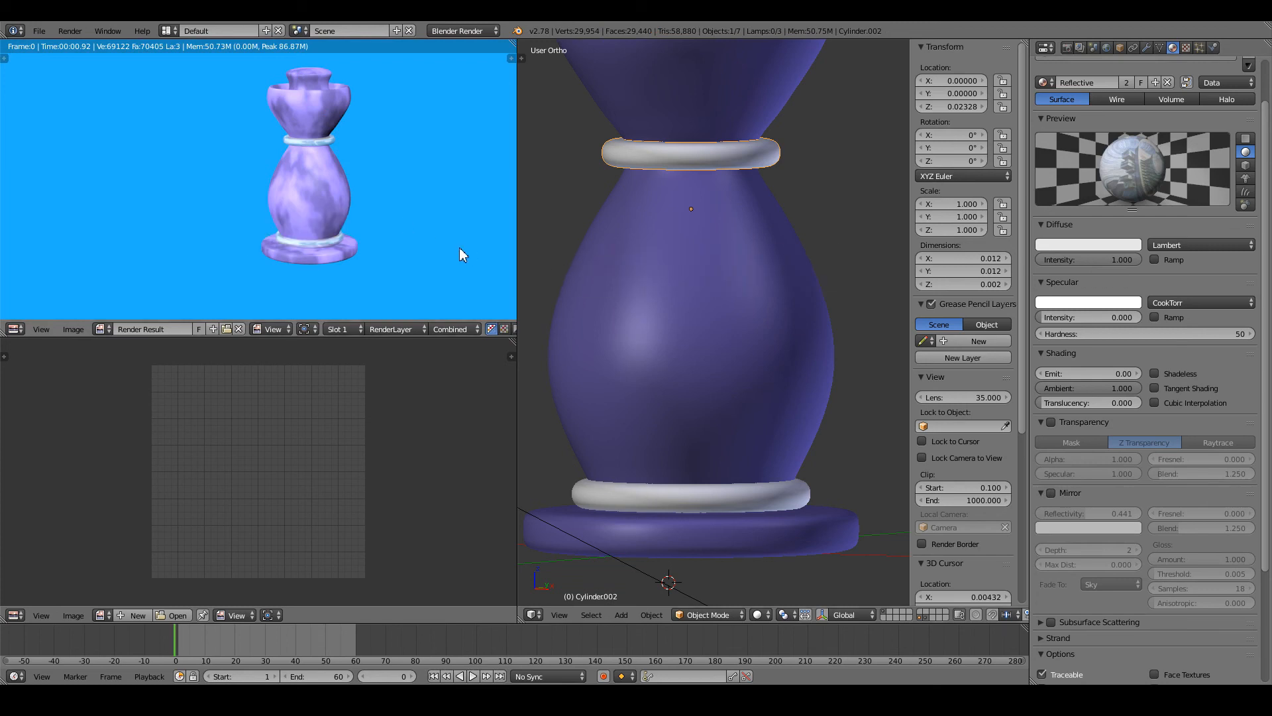